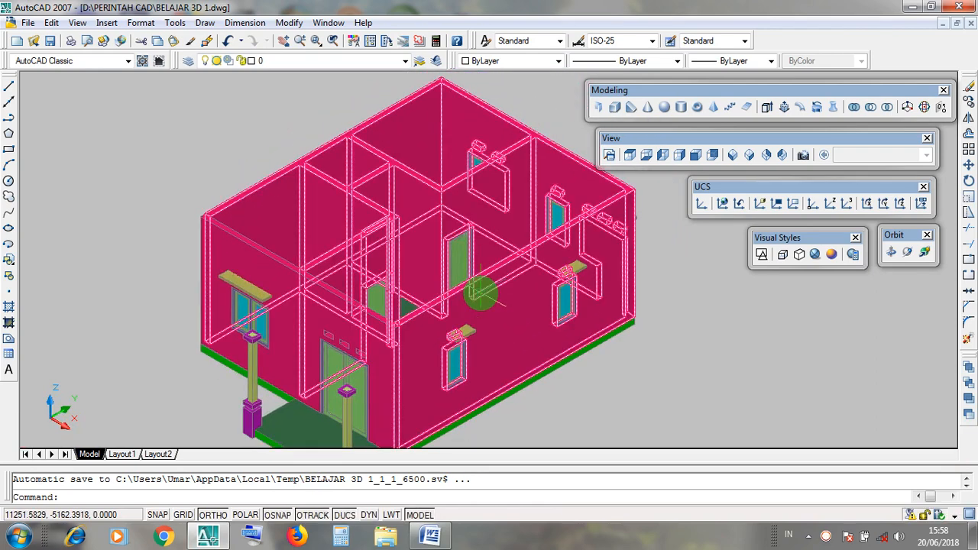
Step: Inspect the house's front wall solid and the detached copy of the wall with its window, door and vent openings
{"action": "left_click", "coordinate": [327, 323]}
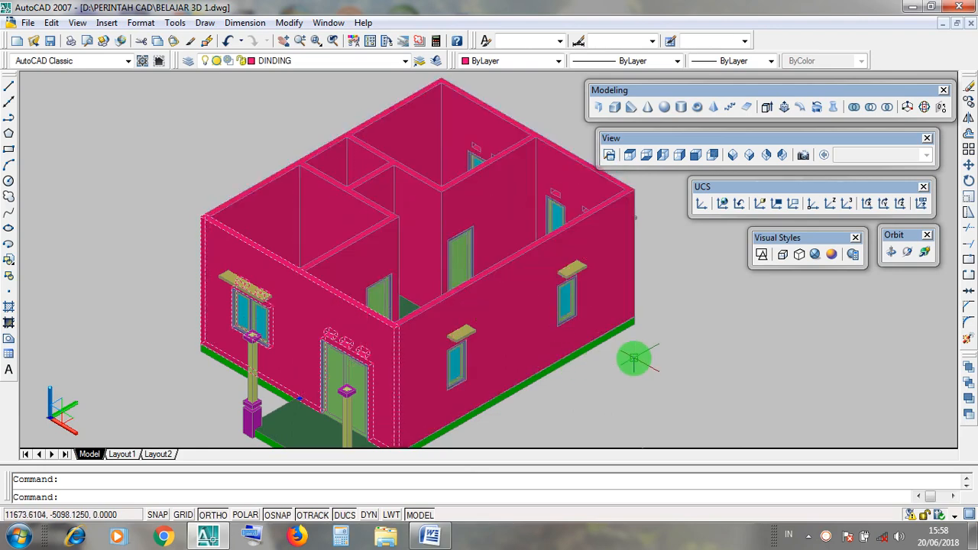
{"action": "key", "text": "Escape"}
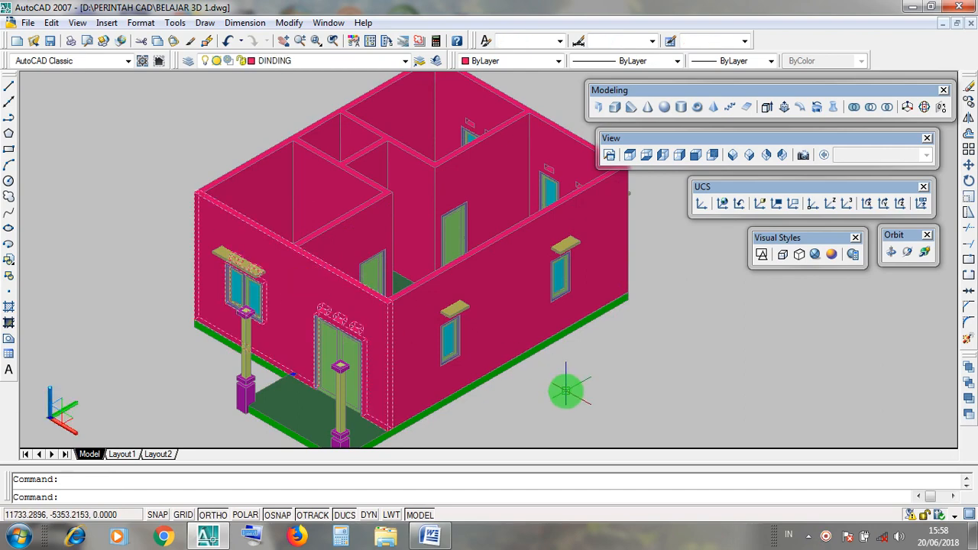
{"action": "middle_click_drag", "start_coordinate": [570, 392], "coordinate": [469, 328], "text": "shift"}
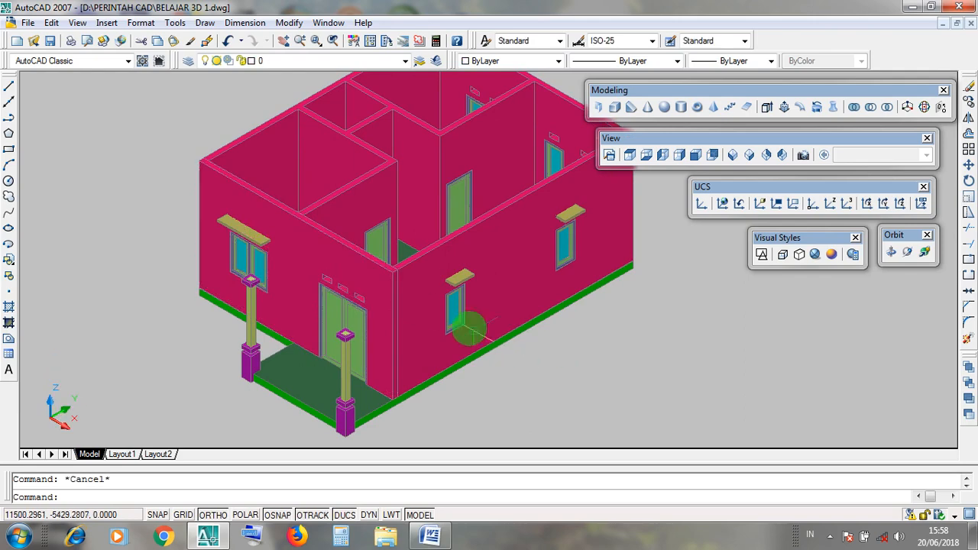
{"action": "left_click", "coordinate": [379, 269]}
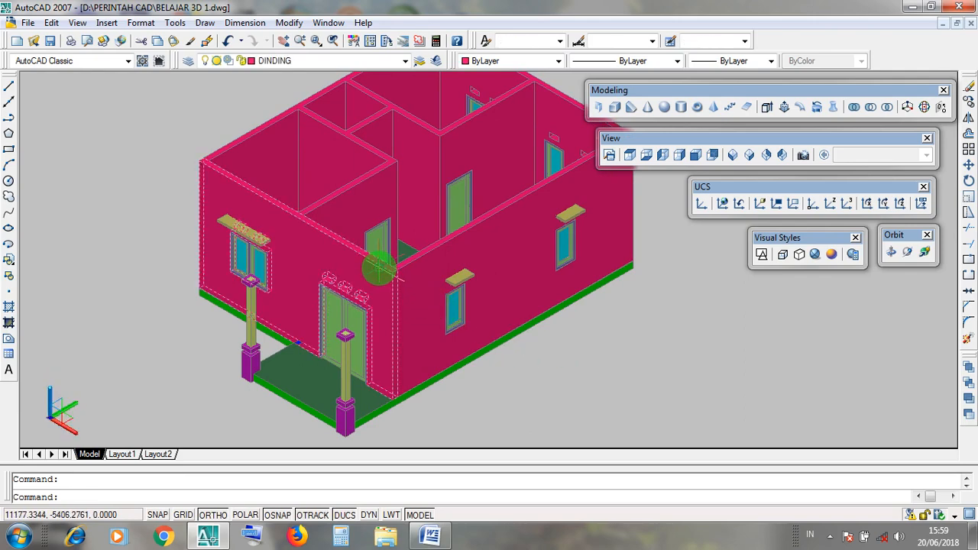
{"action": "middle_click_drag", "start_coordinate": [555, 382], "coordinate": [626, 364]}
{"action": "key", "text": "Escape"}
{"action": "scroll", "coordinate": [623, 360], "scroll_direction": "down", "scroll_amount": 4}
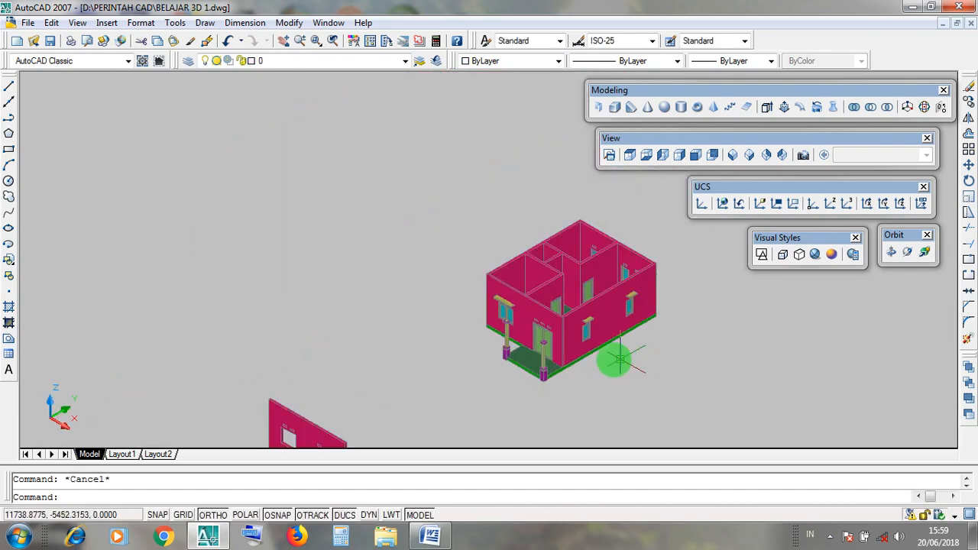
{"action": "middle_click_drag", "start_coordinate": [380, 408], "coordinate": [422, 334]}
{"action": "scroll", "coordinate": [416, 378], "scroll_direction": "up", "scroll_amount": 3}
{"action": "middle_click_drag", "start_coordinate": [430, 384], "coordinate": [458, 364]}
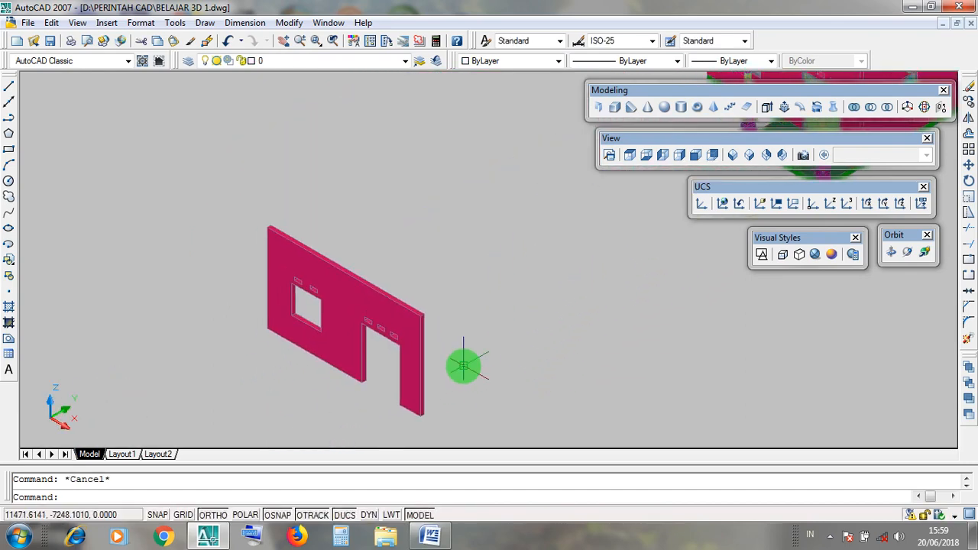
{"action": "scroll", "coordinate": [463, 367], "scroll_direction": "up", "scroll_amount": 2}
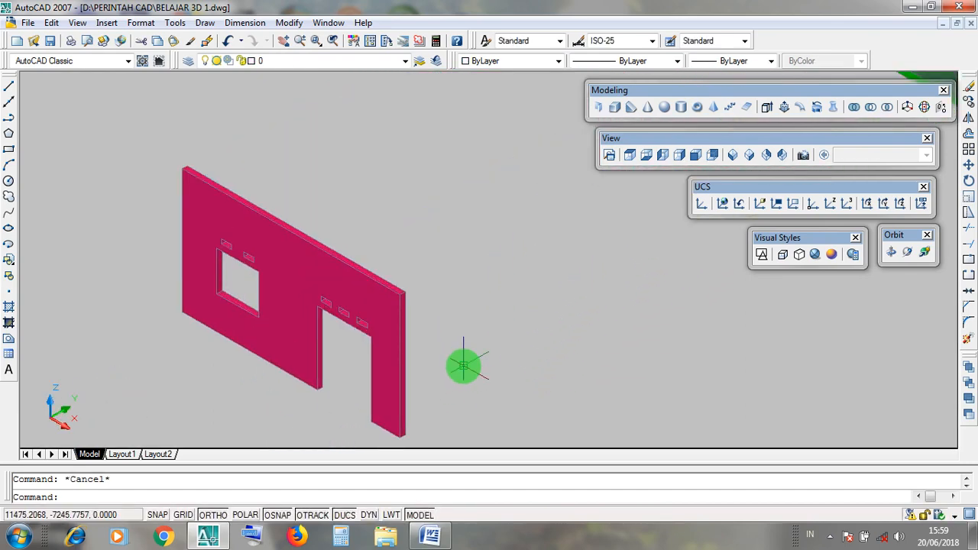
Step: Orbit the detached wall toward a frontal view and examine its window, door and vent openings
{"action": "left_click", "coordinate": [906, 254]}
{"action": "left_click_drag", "start_coordinate": [428, 360], "coordinate": [466, 413]}
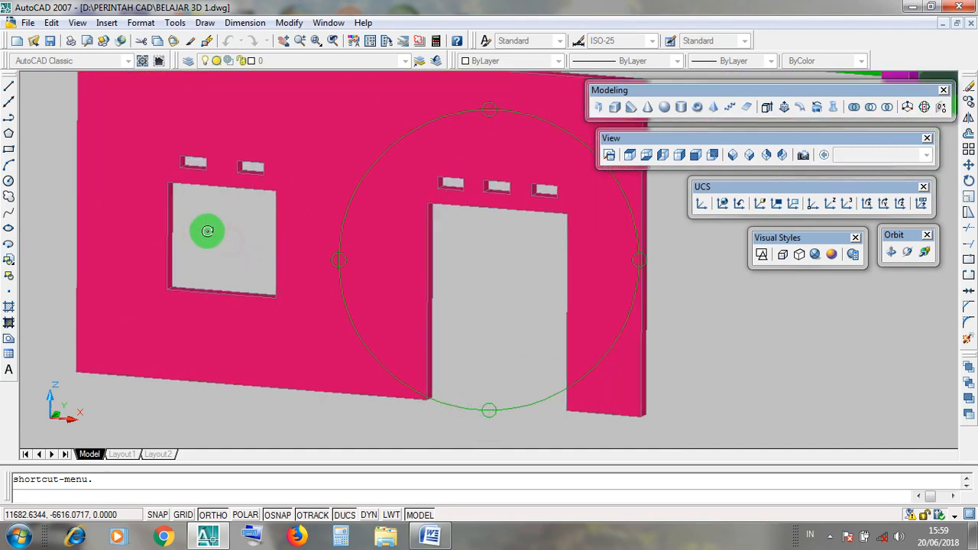
{"action": "mouse_move", "coordinate": [478, 252]}
{"action": "left_mouse_down"}
{"action": "mouse_move", "coordinate": [458, 317]}
{"action": "mouse_move", "coordinate": [504, 270]}
{"action": "mouse_move", "coordinate": [467, 247]}
{"action": "left_mouse_up"}
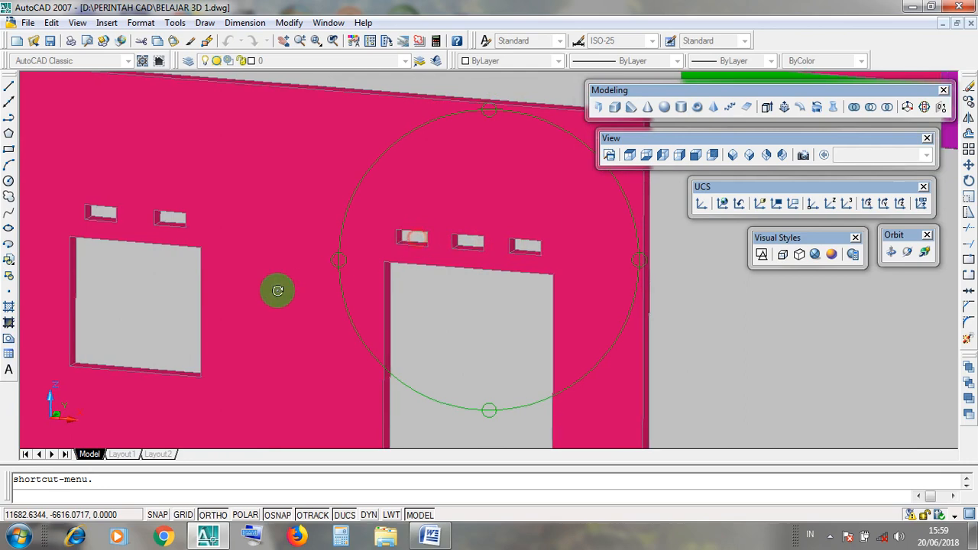
{"action": "left_click_drag", "start_coordinate": [275, 288], "coordinate": [469, 326]}
{"action": "left_click", "coordinate": [336, 315]}
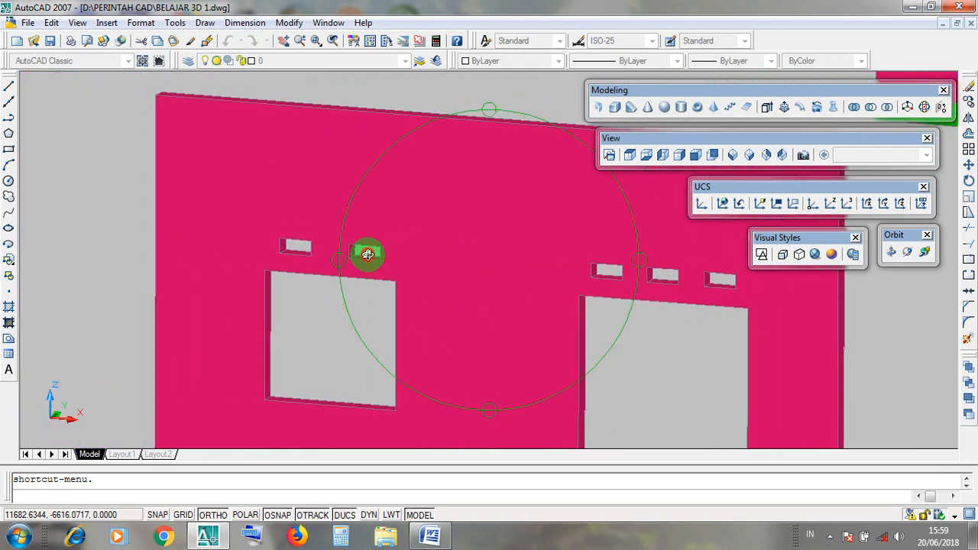
{"action": "scroll", "coordinate": [428, 303], "scroll_direction": "down", "scroll_amount": 5}
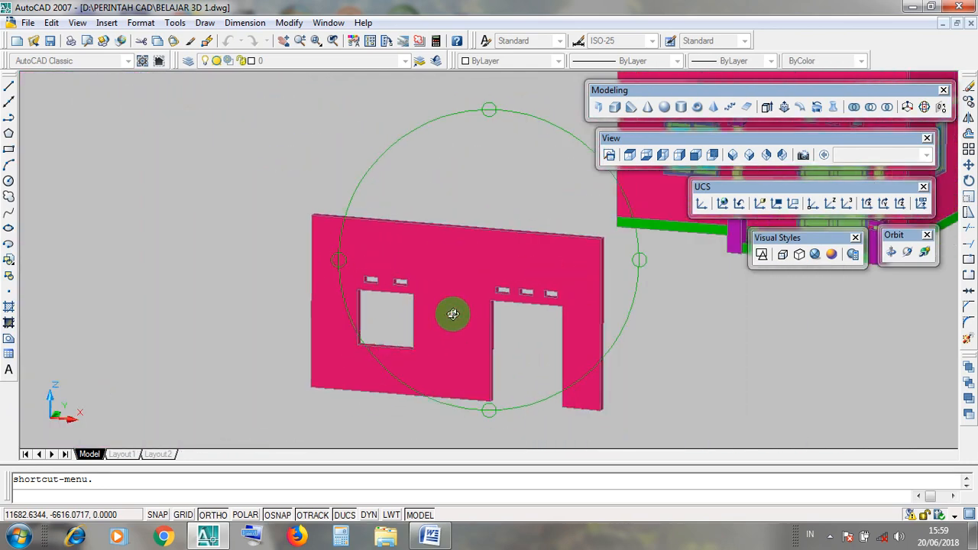
{"action": "left_click_drag", "start_coordinate": [453, 314], "coordinate": [476, 284]}
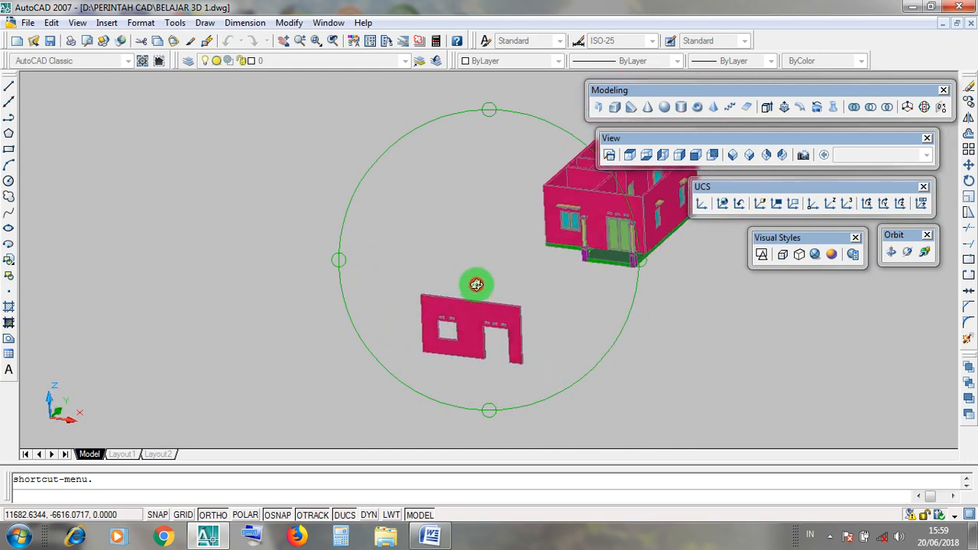
Step: Examine the front facade of the complete house, including its door, window, vents and porch columns
{"action": "middle_click_drag", "start_coordinate": [606, 280], "coordinate": [473, 360]}
{"action": "scroll", "coordinate": [484, 314], "scroll_direction": "up", "scroll_amount": 5}
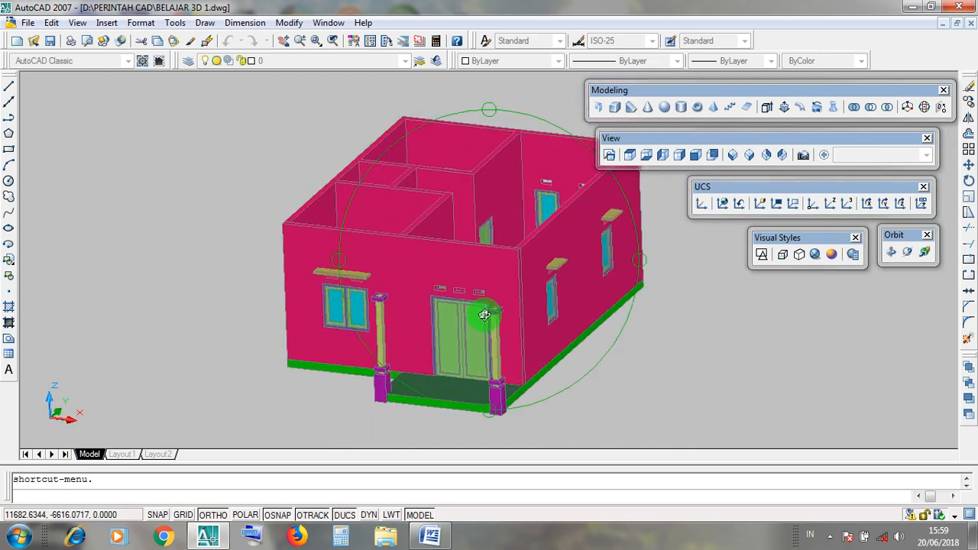
{"action": "scroll", "coordinate": [484, 315], "scroll_direction": "up", "scroll_amount": 5}
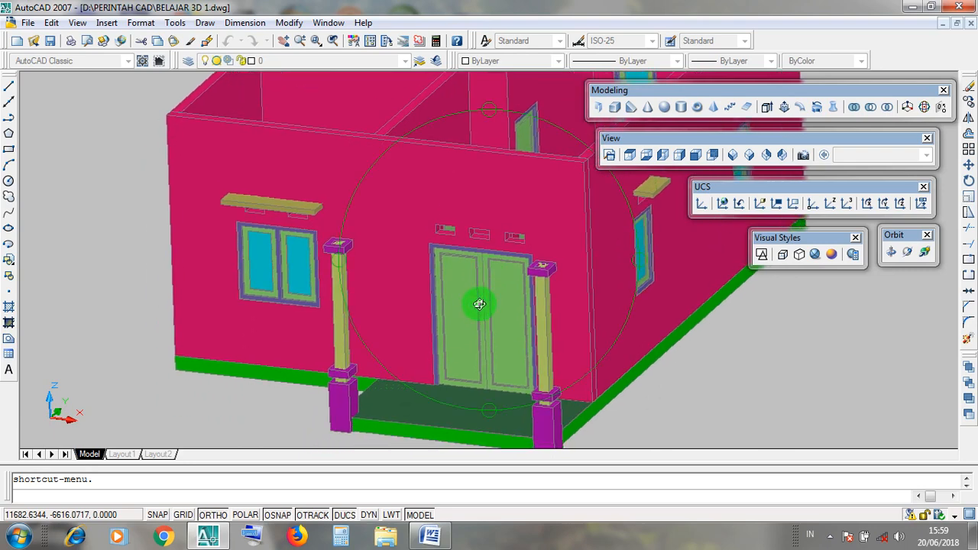
{"action": "middle_click_drag", "start_coordinate": [448, 296], "coordinate": [519, 344]}
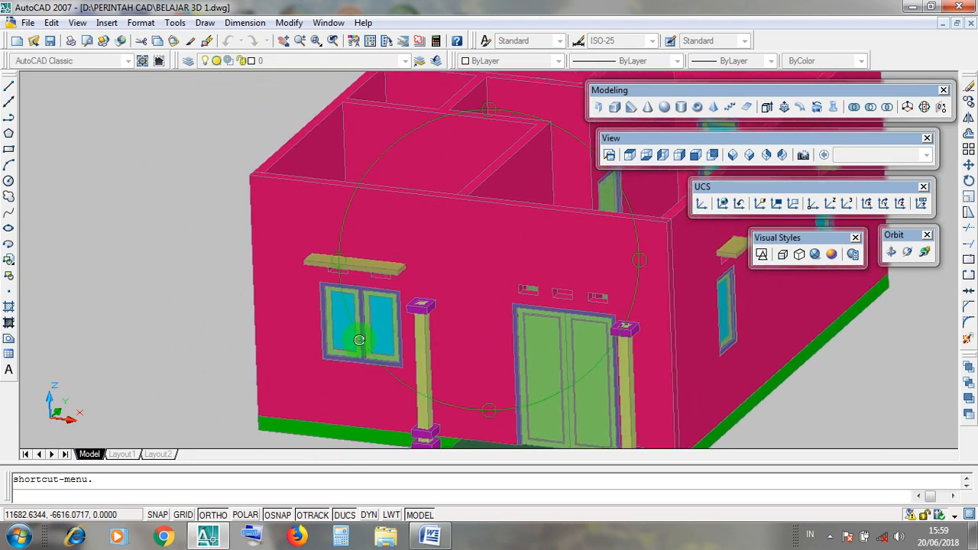
{"action": "scroll", "coordinate": [569, 311], "scroll_direction": "down", "scroll_amount": 6}
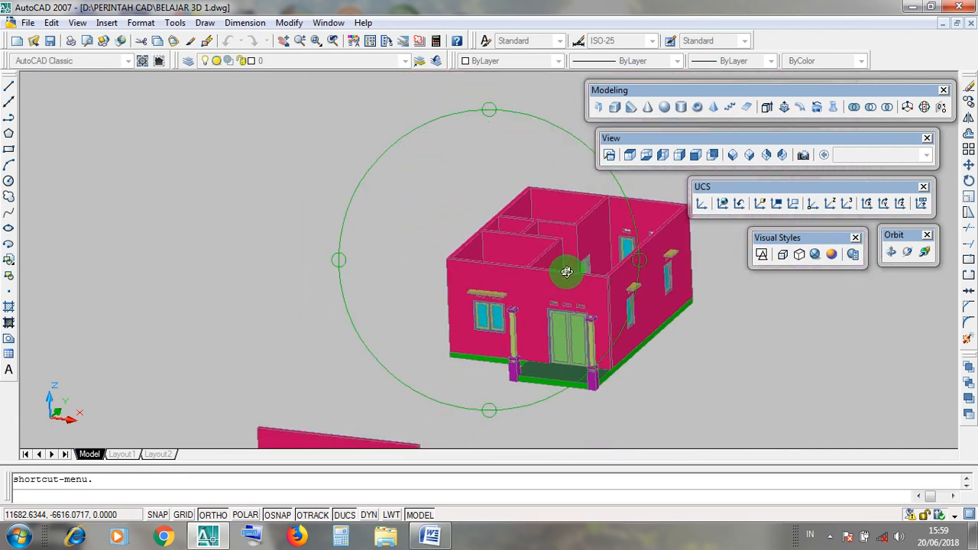
{"action": "middle_click_drag", "start_coordinate": [527, 331], "coordinate": [530, 230]}
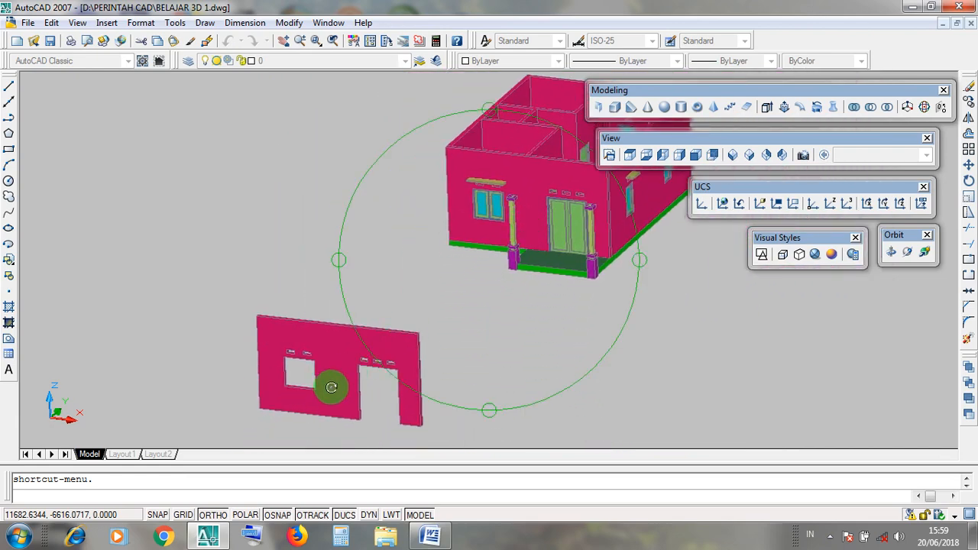
Step: Examine the detached wall's thickness, base and openings from several orbit angles, comparing it with the house
{"action": "scroll", "coordinate": [338, 393], "scroll_direction": "up", "scroll_amount": 3}
{"action": "middle_click_drag", "start_coordinate": [365, 374], "coordinate": [387, 312]}
{"action": "scroll", "coordinate": [398, 323], "scroll_direction": "up", "scroll_amount": 2}
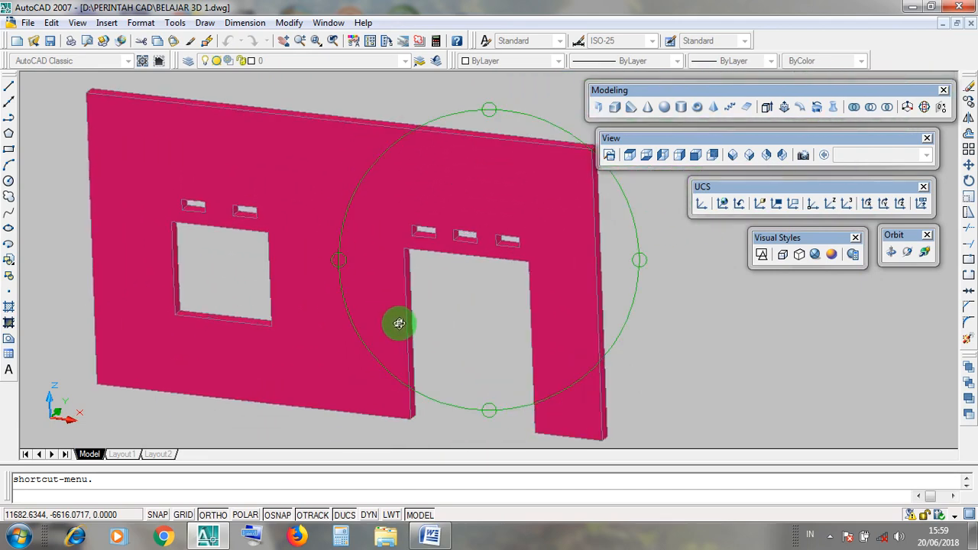
{"action": "scroll", "coordinate": [413, 328], "scroll_direction": "down", "scroll_amount": 2}
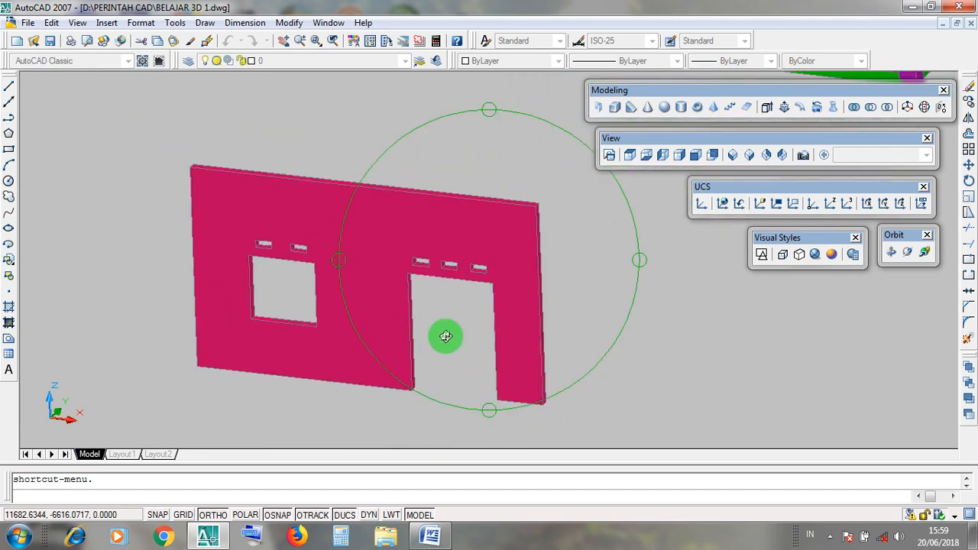
{"action": "left_click_drag", "start_coordinate": [446, 337], "coordinate": [408, 358]}
{"action": "scroll", "coordinate": [520, 426], "scroll_direction": "up", "scroll_amount": 5}
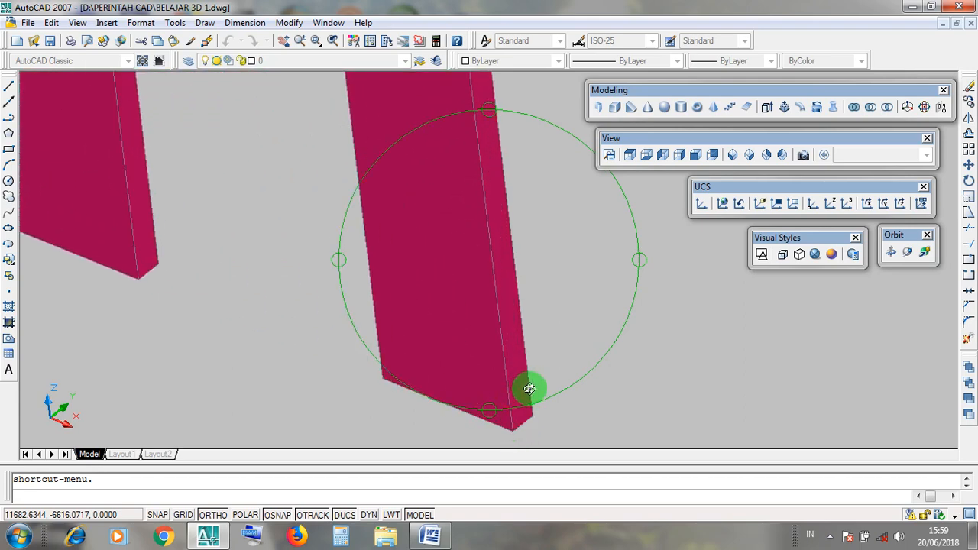
{"action": "scroll", "coordinate": [513, 417], "scroll_direction": "down", "scroll_amount": 5}
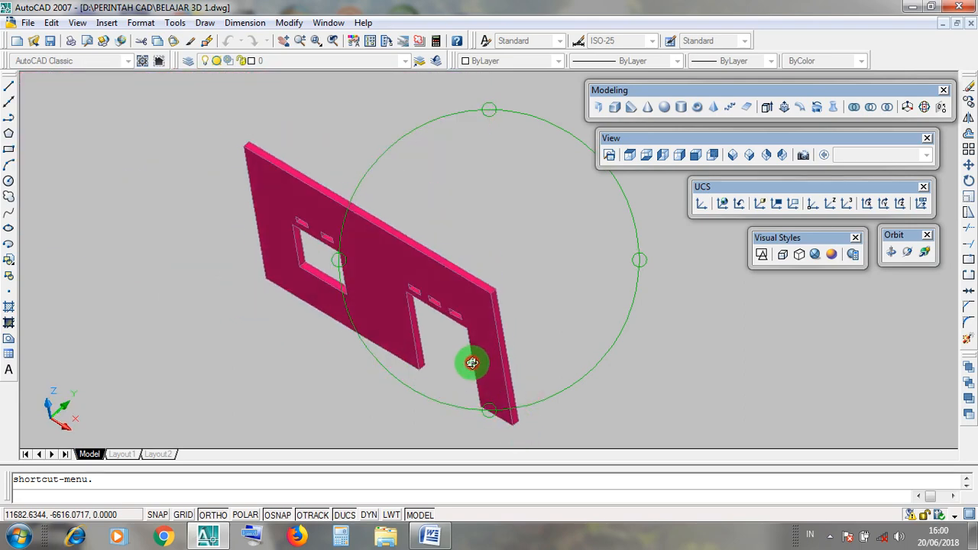
{"action": "left_click_drag", "start_coordinate": [471, 363], "coordinate": [499, 322]}
{"action": "scroll", "coordinate": [464, 320], "scroll_direction": "up", "scroll_amount": 4}
{"action": "scroll", "coordinate": [521, 349], "scroll_direction": "down", "scroll_amount": 9}
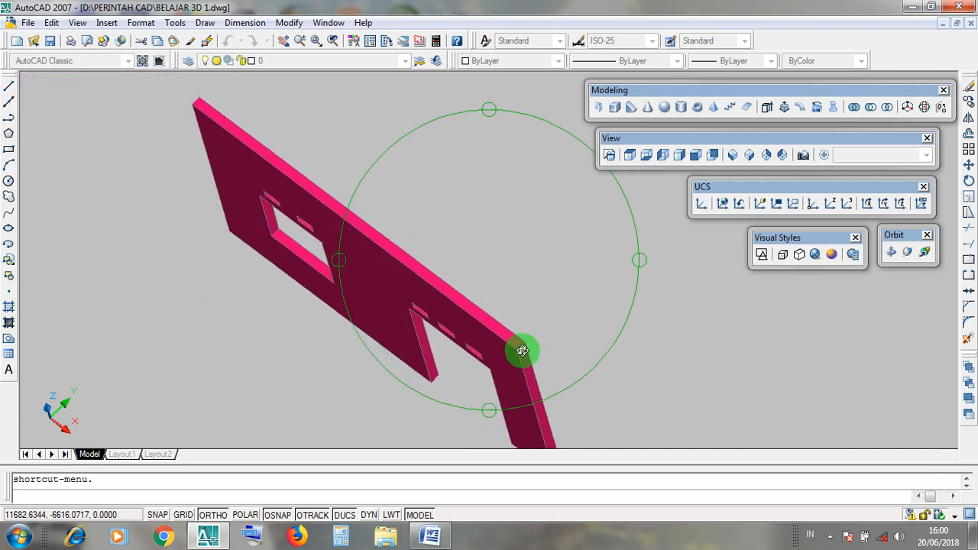
{"action": "mouse_move", "coordinate": [485, 349]}
{"action": "left_mouse_down"}
{"action": "mouse_move", "coordinate": [492, 310]}
{"action": "mouse_move", "coordinate": [543, 247]}
{"action": "mouse_move", "coordinate": [464, 379]}
{"action": "mouse_move", "coordinate": [462, 354]}
{"action": "mouse_move", "coordinate": [500, 334]}
{"action": "mouse_move", "coordinate": [480, 359]}
{"action": "left_mouse_up"}
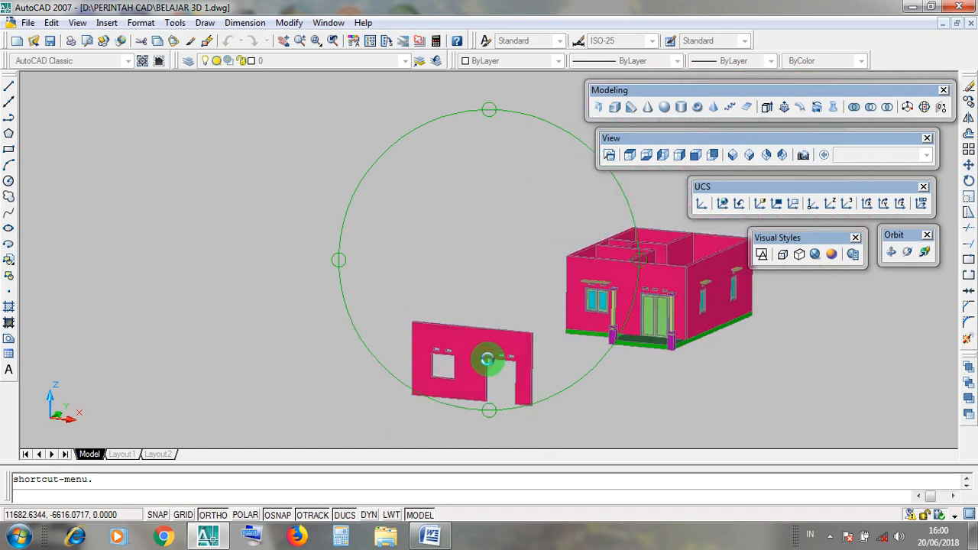
{"action": "key", "text": "Escape"}
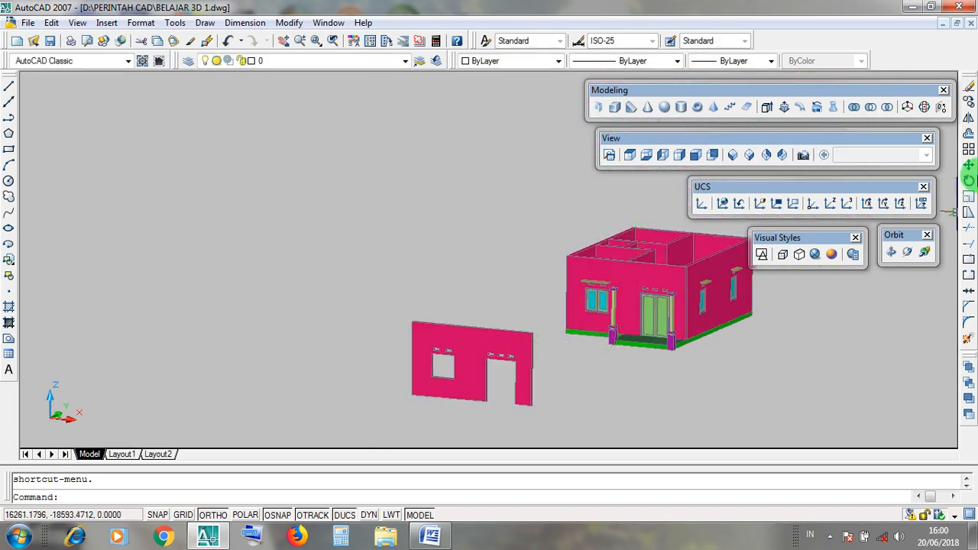
Step: Save the 3D house drawing and switch to the open LATIHAN GAMBAR 3D.dwg drawing
{"action": "key", "text": "ctrl+s"}
{"action": "left_click", "coordinate": [941, 24]}
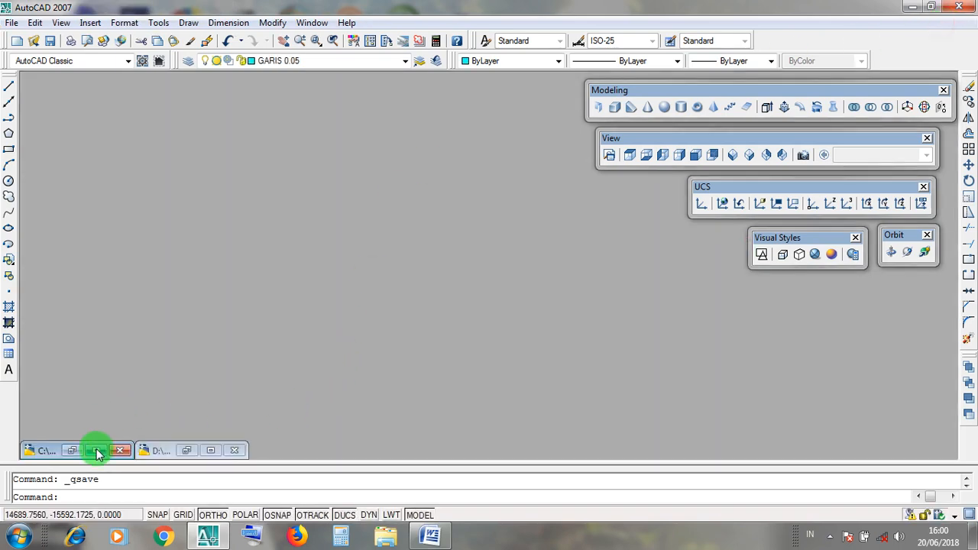
{"action": "left_click", "coordinate": [95, 450]}
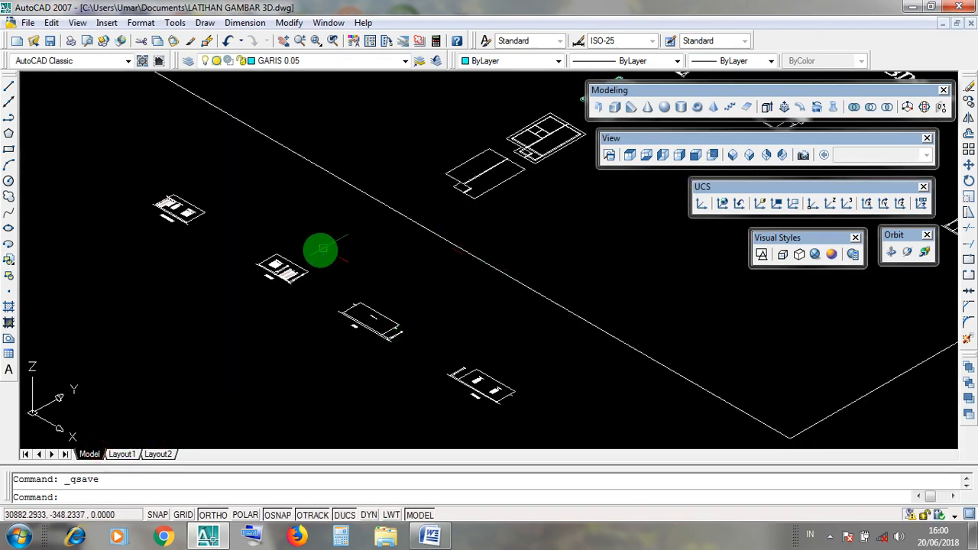
Step: Look over the floor plans and wall elevations inside and beside the drawing frame
{"action": "middle_click_drag", "start_coordinate": [425, 267], "coordinate": [365, 325]}
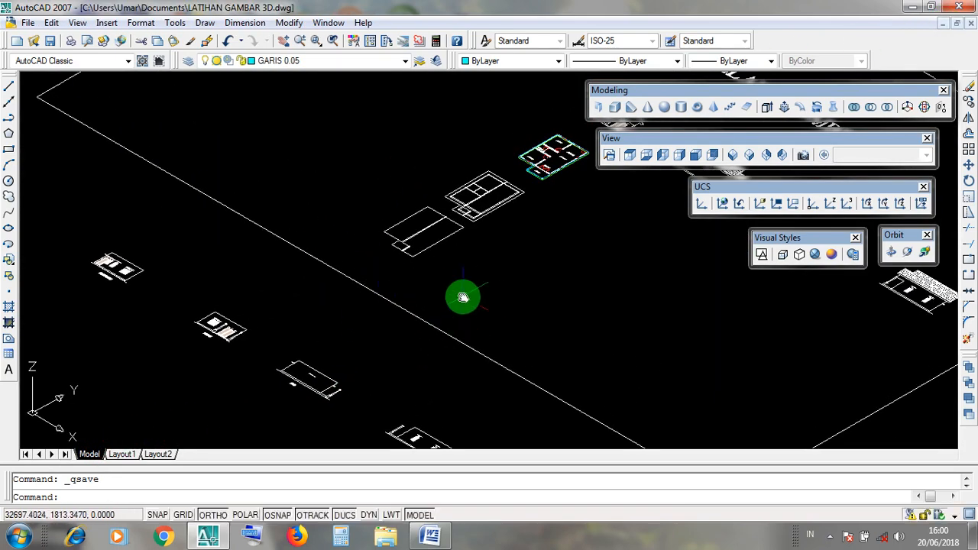
{"action": "middle_click_drag", "start_coordinate": [459, 295], "coordinate": [415, 277]}
{"action": "left_click", "coordinate": [456, 262]}
{"action": "left_click", "coordinate": [471, 267]}
{"action": "middle_click_drag", "start_coordinate": [471, 267], "coordinate": [477, 267]}
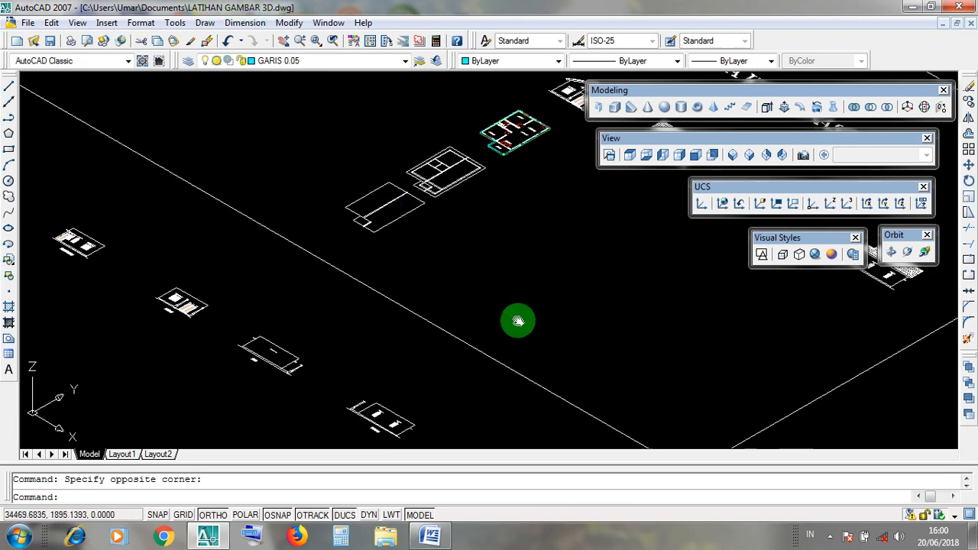
{"action": "middle_click_drag", "start_coordinate": [517, 321], "coordinate": [534, 307]}
{"action": "scroll", "coordinate": [534, 307], "scroll_direction": "down", "scroll_amount": 4}
{"action": "scroll", "coordinate": [545, 291], "scroll_direction": "up", "scroll_amount": 3}
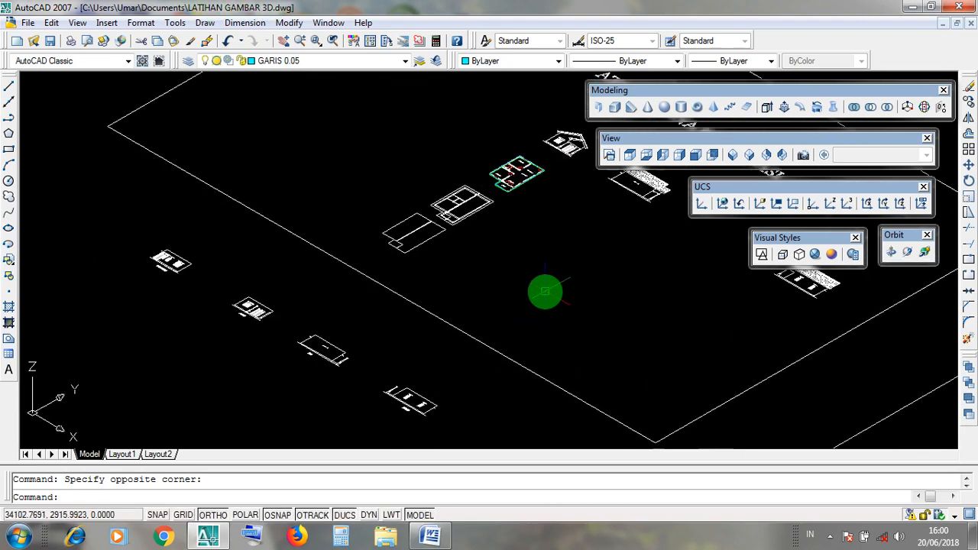
{"action": "middle_click_drag", "start_coordinate": [552, 273], "coordinate": [548, 278]}
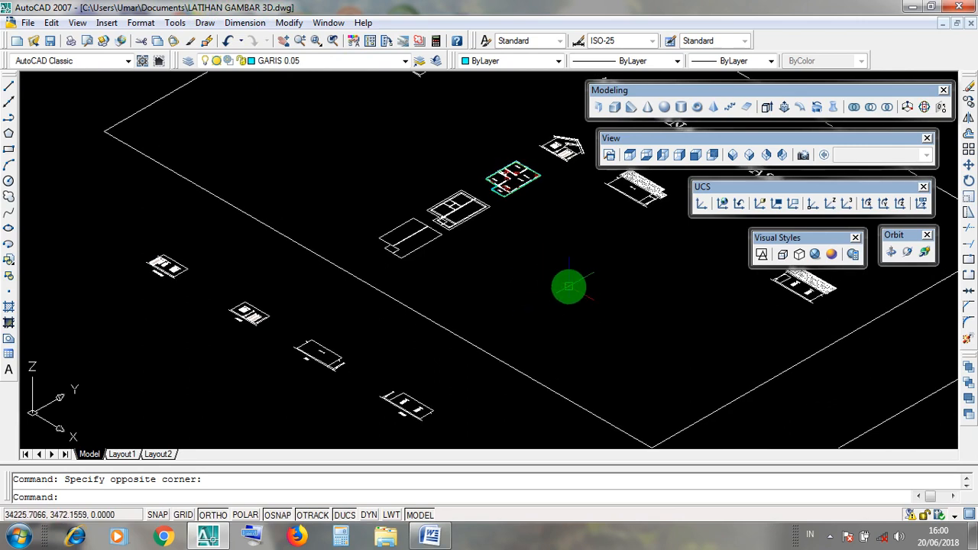
{"action": "middle_click_drag", "start_coordinate": [566, 295], "coordinate": [563, 303]}
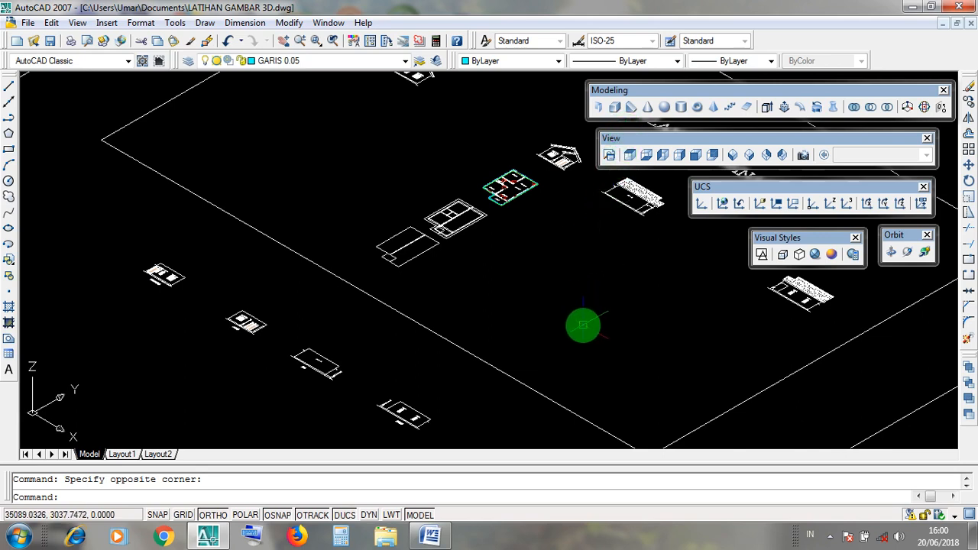
Step: Set the drawing's viewpoint to SE Isometric and bring the first sheet frame into view
{"action": "left_click", "coordinate": [619, 143]}
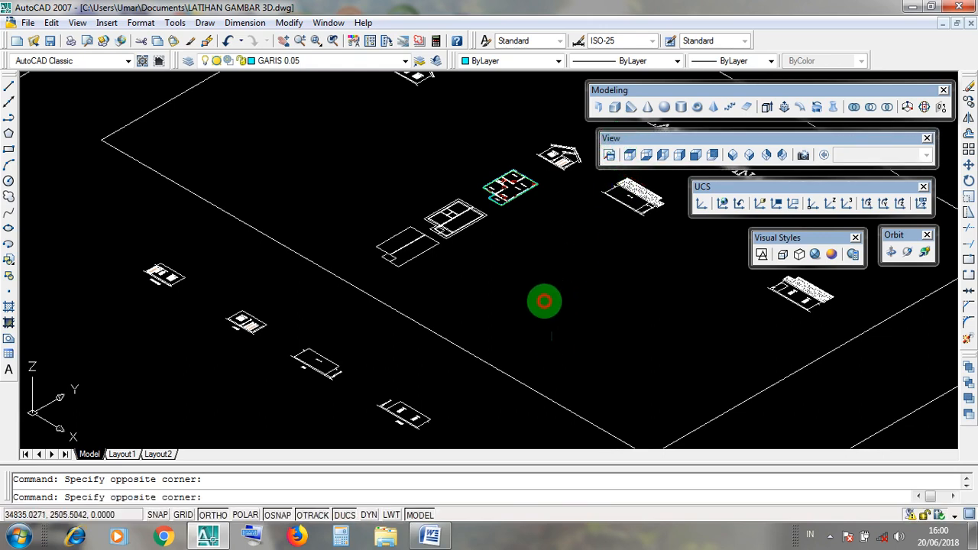
{"action": "left_click", "coordinate": [614, 142]}
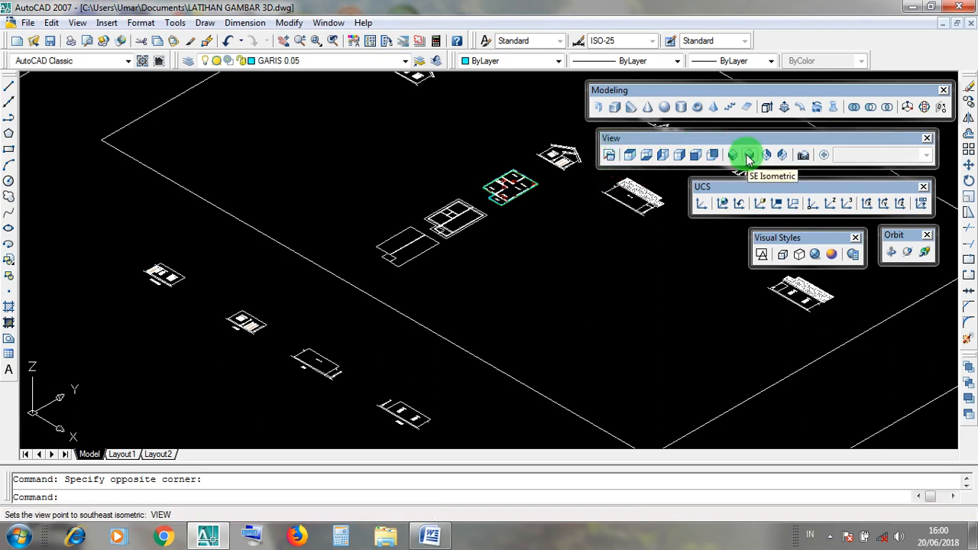
{"action": "left_click", "coordinate": [747, 156]}
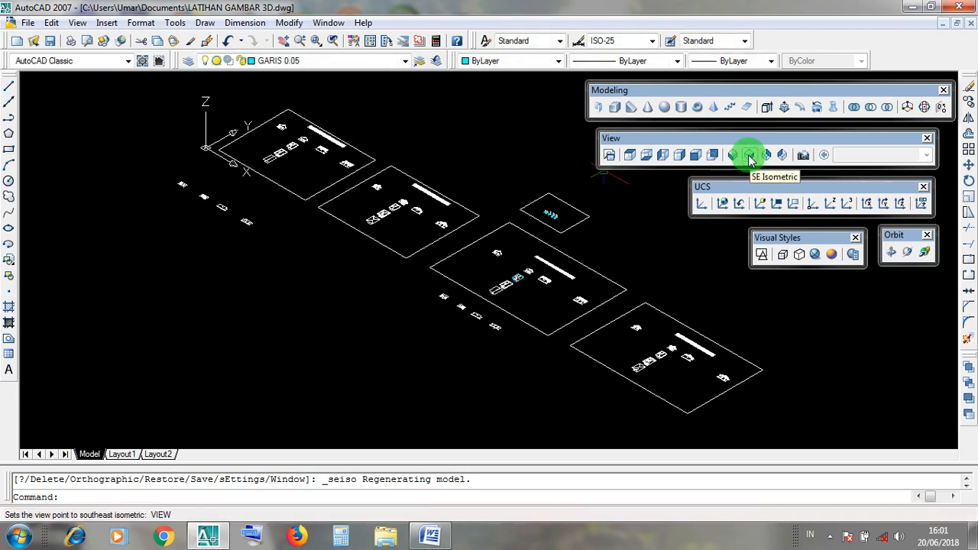
{"action": "middle_click_drag", "start_coordinate": [372, 170], "coordinate": [436, 305]}
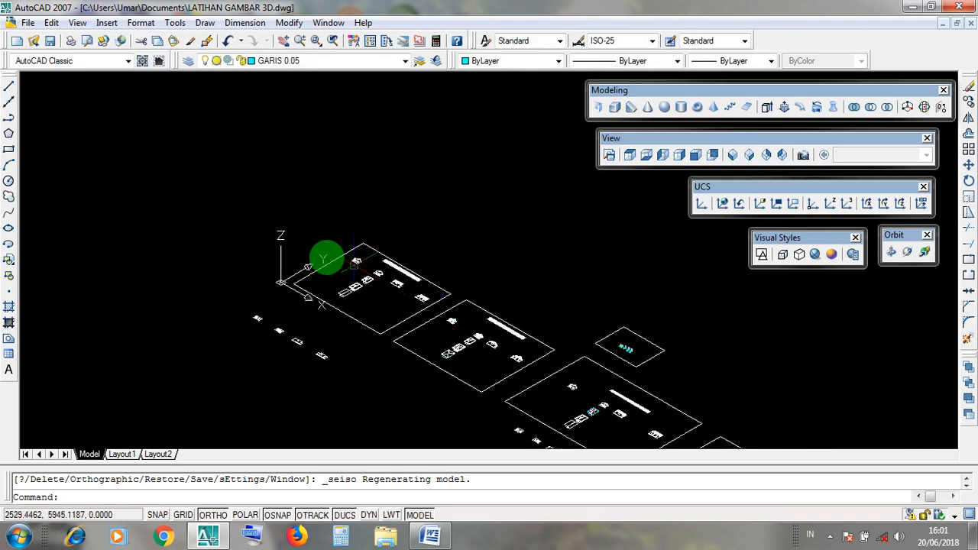
{"action": "left_click", "coordinate": [245, 214]}
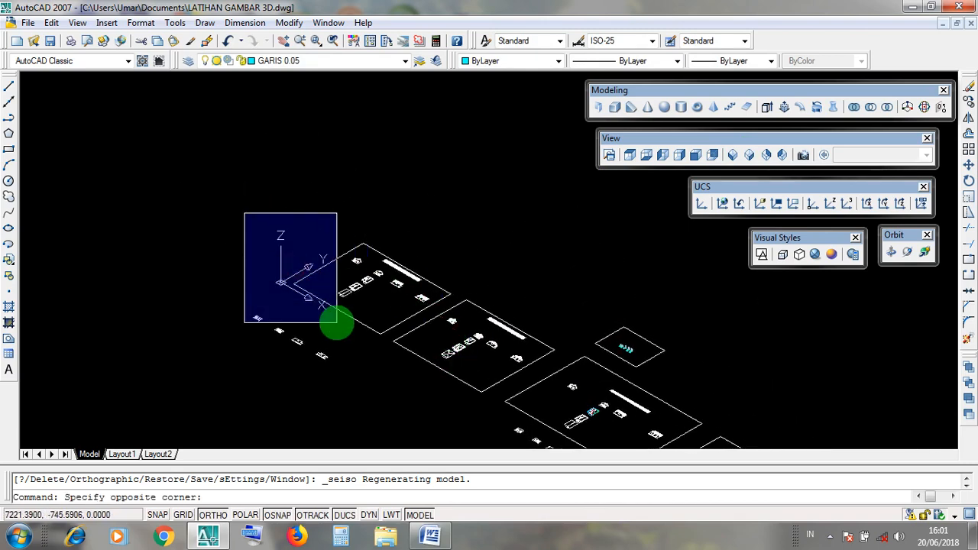
{"action": "left_click", "coordinate": [267, 246]}
{"action": "scroll", "coordinate": [286, 275], "scroll_direction": "up", "scroll_amount": 3}
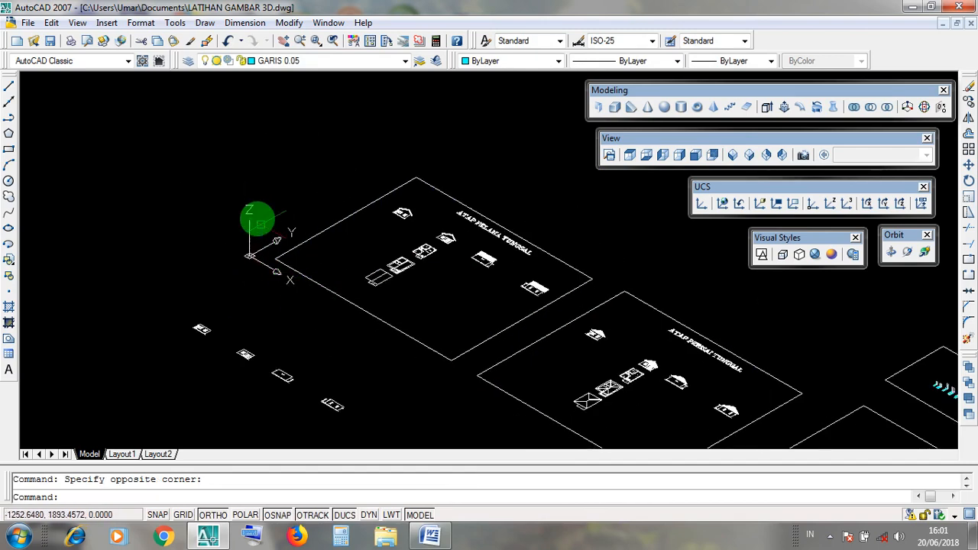
{"action": "left_click", "coordinate": [222, 182]}
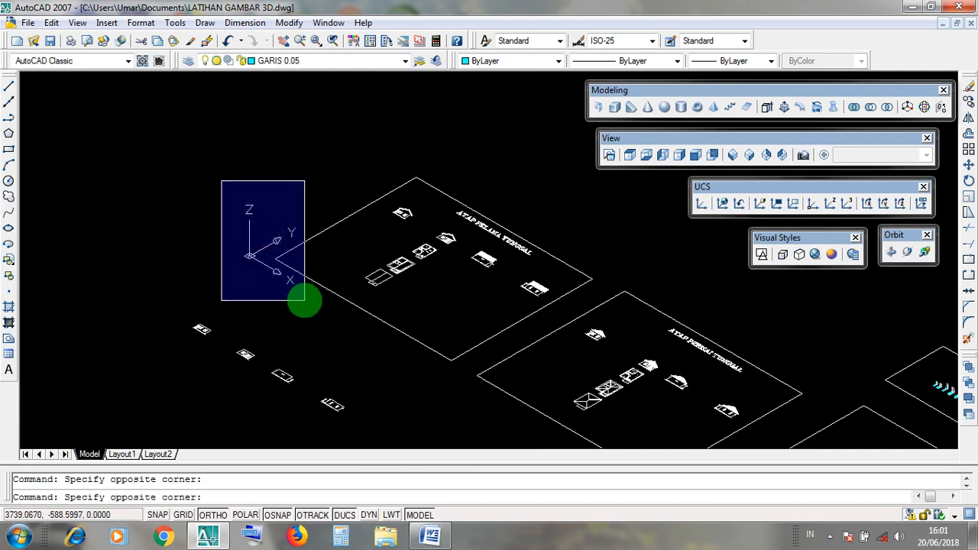
{"action": "left_click", "coordinate": [244, 191]}
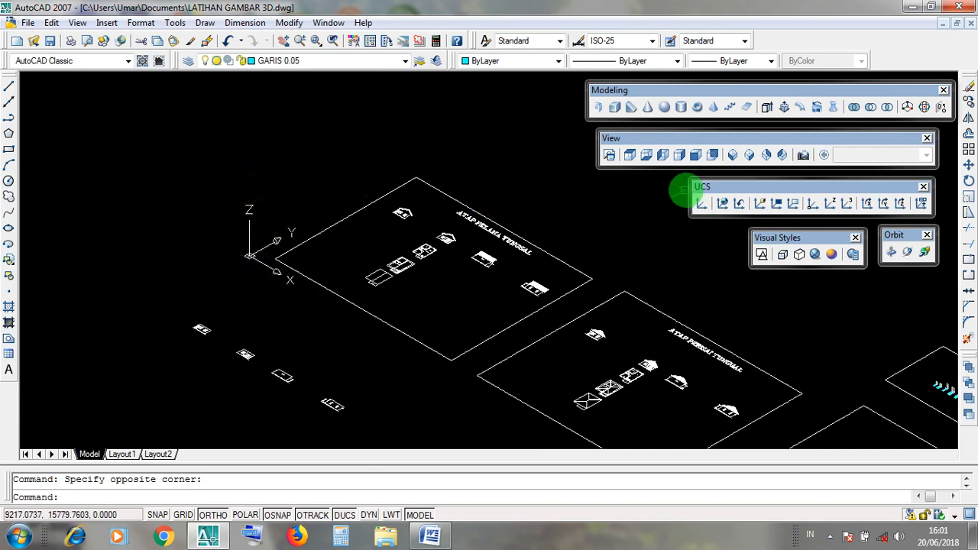
{"action": "left_click_drag", "start_coordinate": [700, 188], "coordinate": [703, 189]}
{"action": "left_click", "coordinate": [234, 187]}
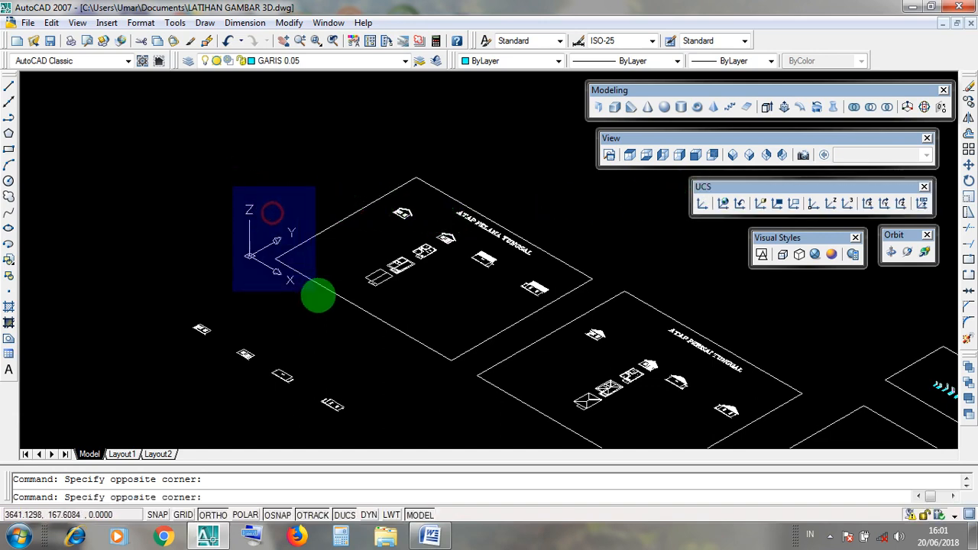
{"action": "left_click", "coordinate": [324, 311]}
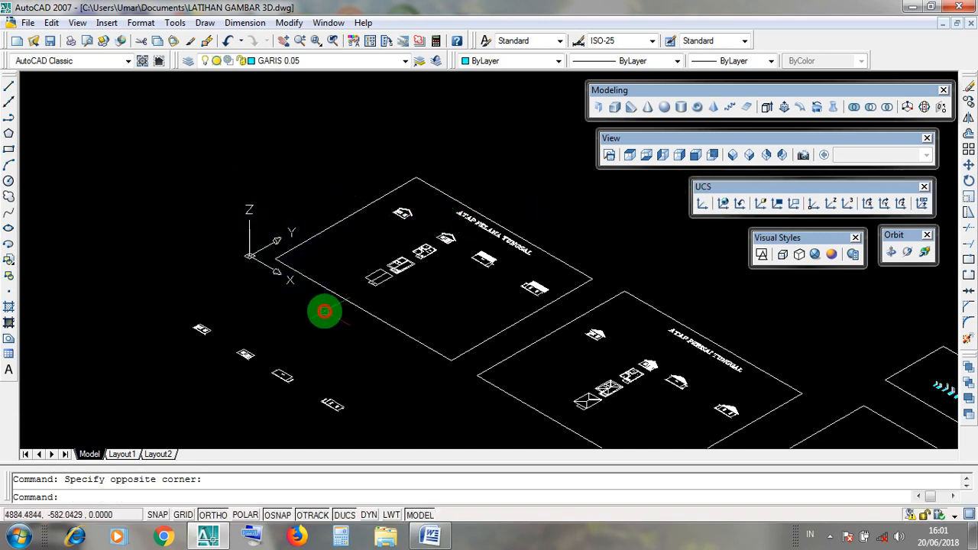
Step: Set the UCS to World and the visual style to 2D Wireframe
{"action": "left_click", "coordinate": [723, 204]}
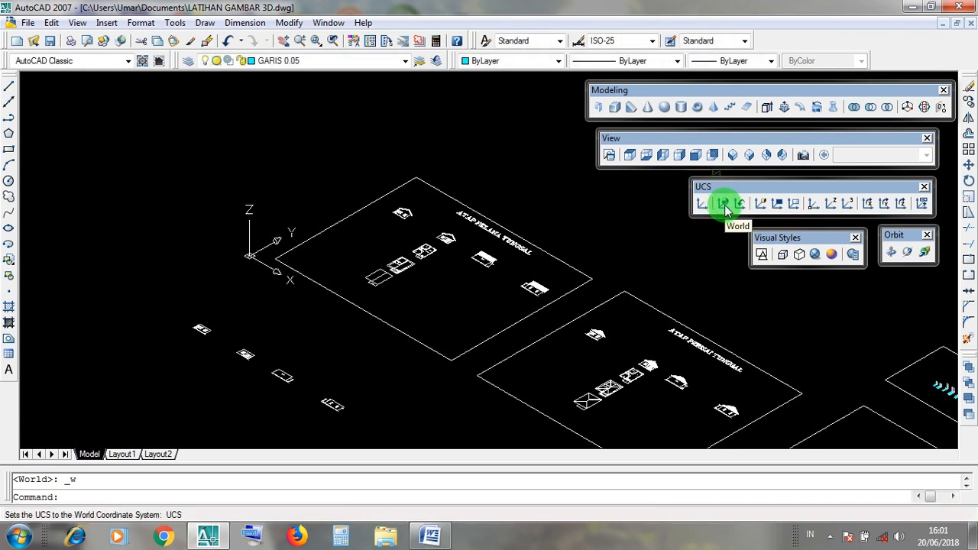
{"action": "left_click_drag", "start_coordinate": [773, 236], "coordinate": [774, 237]}
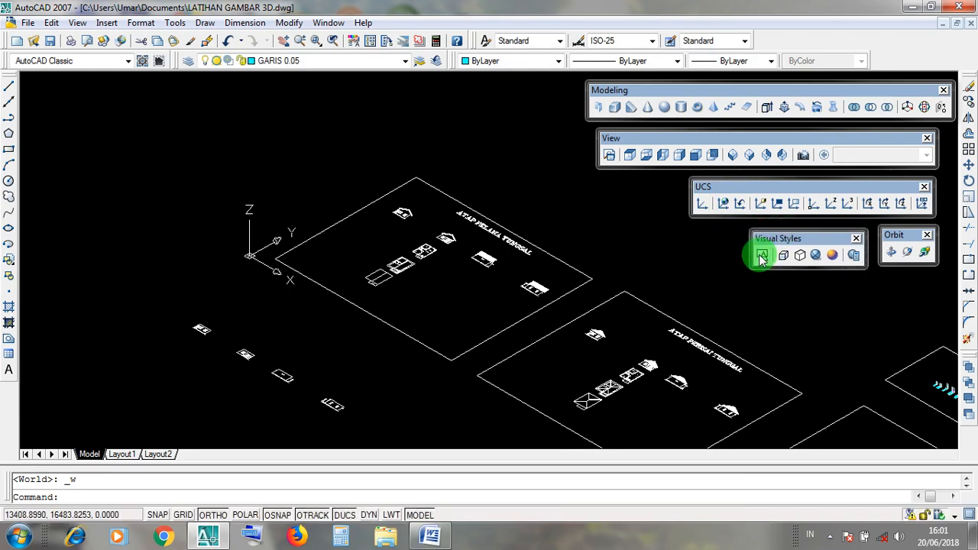
{"action": "left_click", "coordinate": [761, 257]}
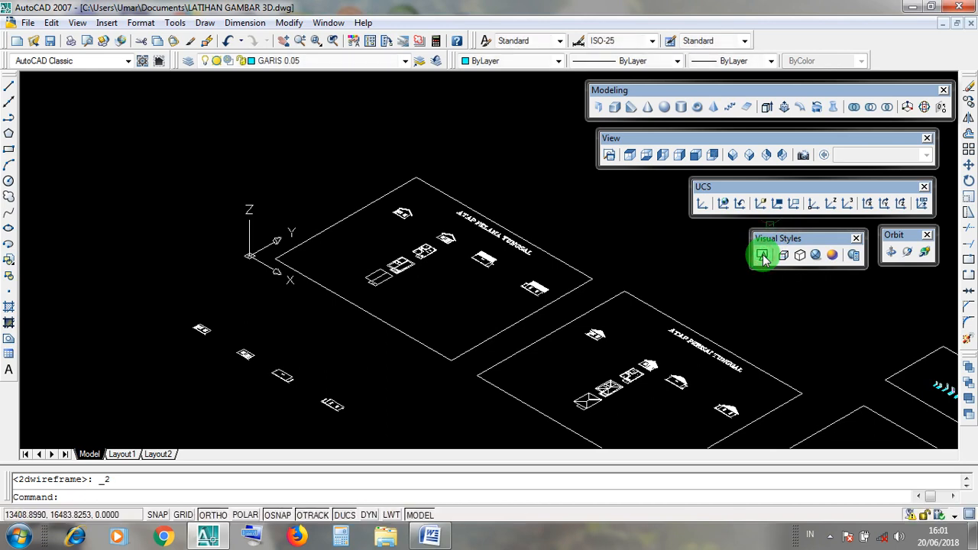
Step: Set the viewpoint of the drawing to SE Isometric
{"action": "left_click_drag", "start_coordinate": [610, 139], "coordinate": [612, 142]}
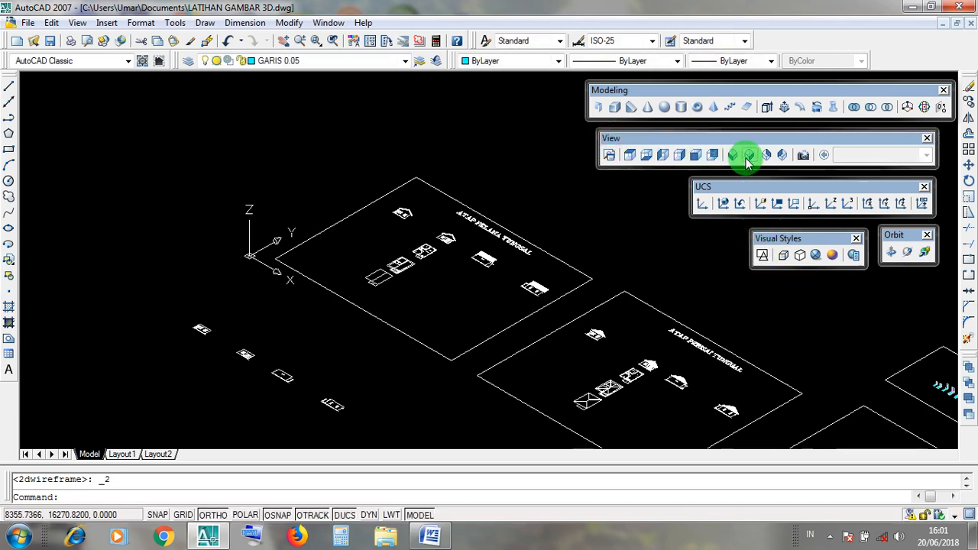
{"action": "left_click", "coordinate": [746, 156]}
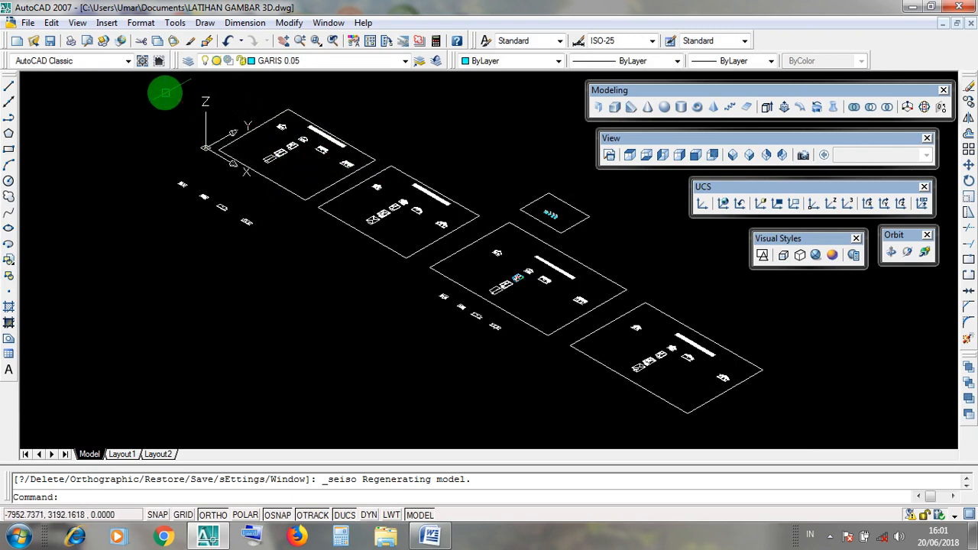
{"action": "left_click", "coordinate": [181, 99]}
{"action": "left_click", "coordinate": [197, 124]}
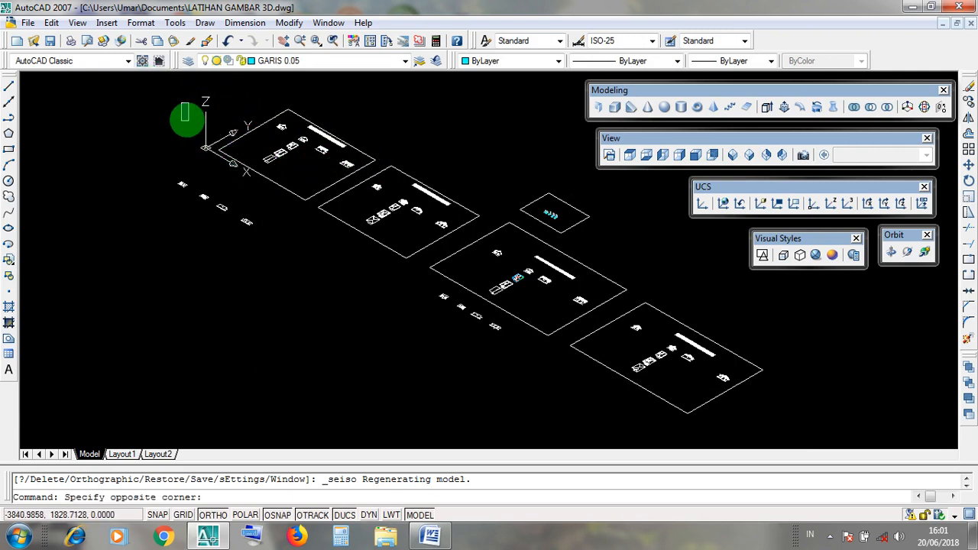
Step: Reapply the World UCS and the 2D Wireframe visual style in the isometric view
{"action": "left_click", "coordinate": [696, 186]}
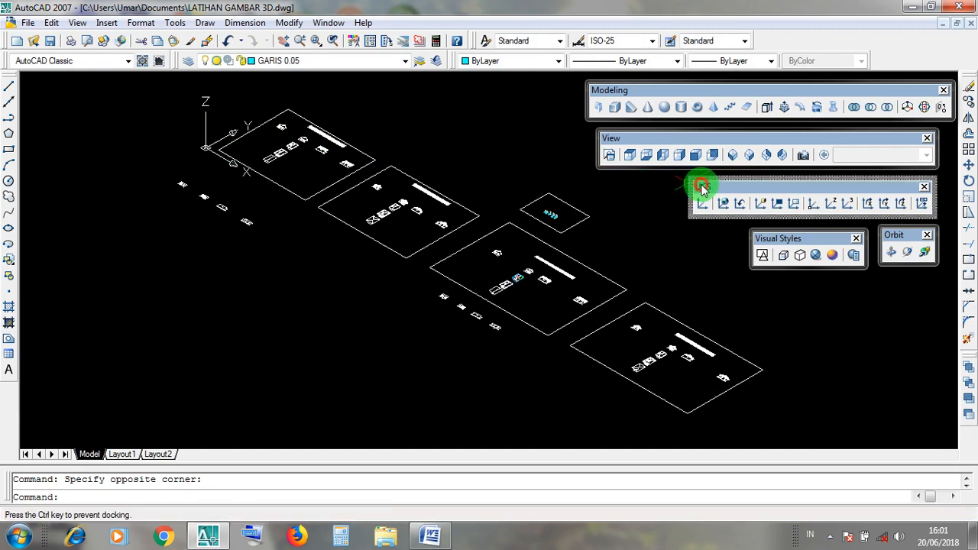
{"action": "left_click", "coordinate": [722, 203]}
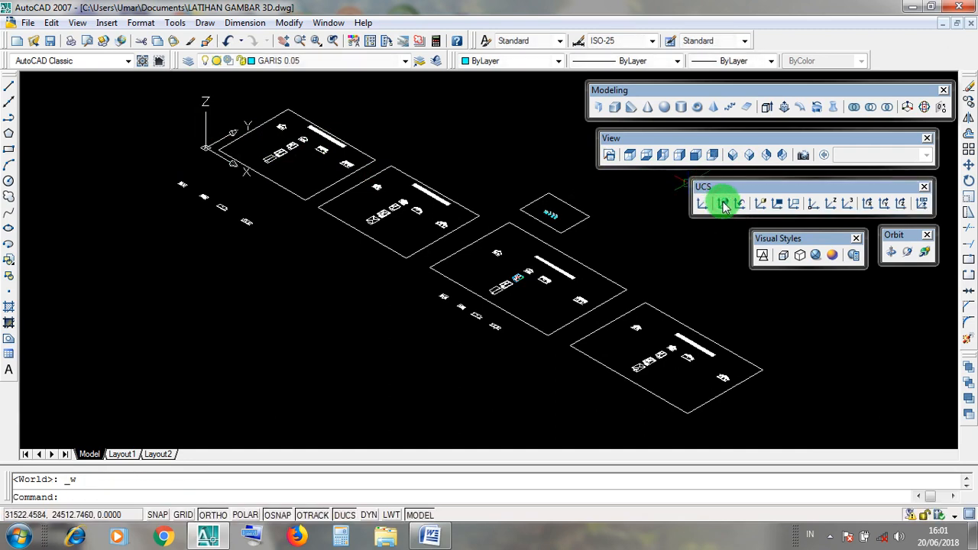
{"action": "left_click", "coordinate": [770, 238]}
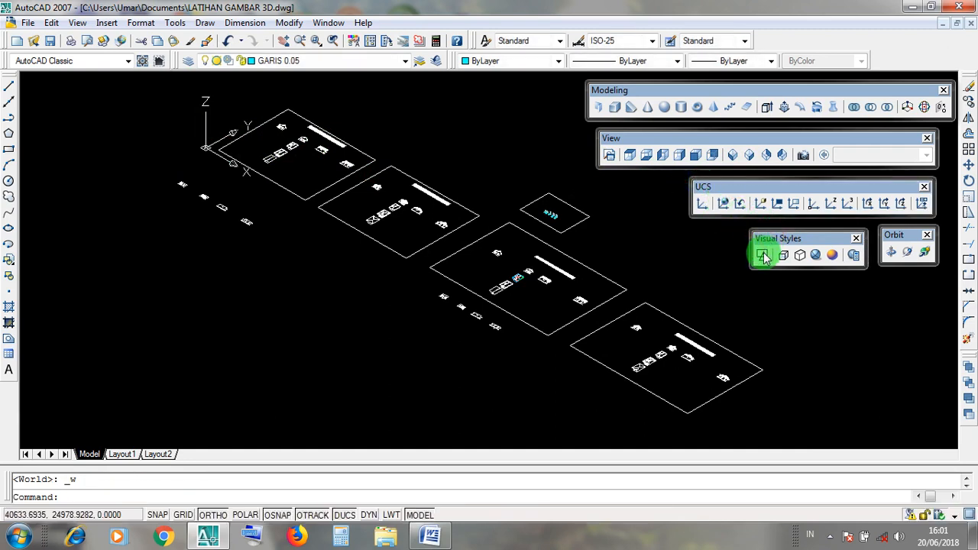
{"action": "left_click", "coordinate": [762, 257]}
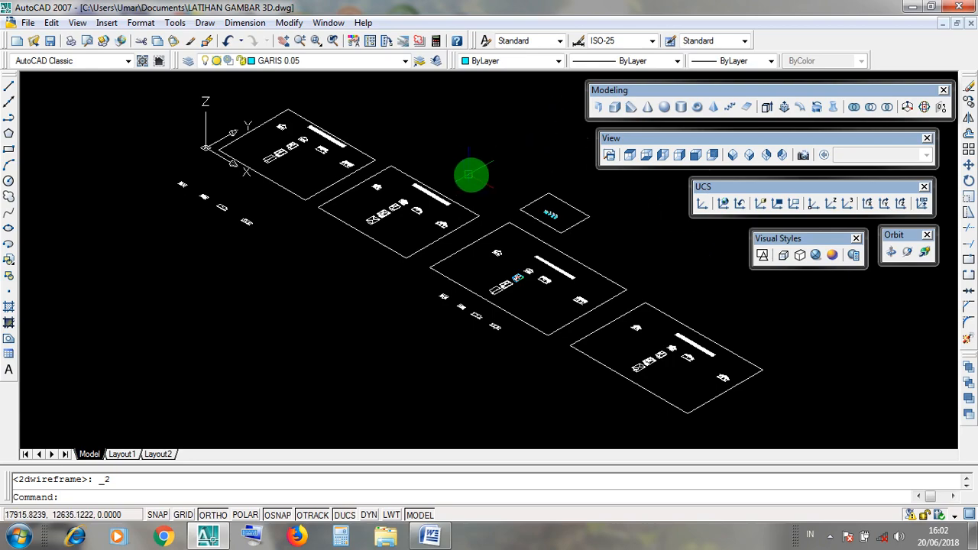
Step: Inspect the floor plan in the ATAP PELANA KOMBINASI sheet and check the layer of its green floor slab
{"action": "scroll", "coordinate": [512, 276], "scroll_direction": "up", "scroll_amount": 6}
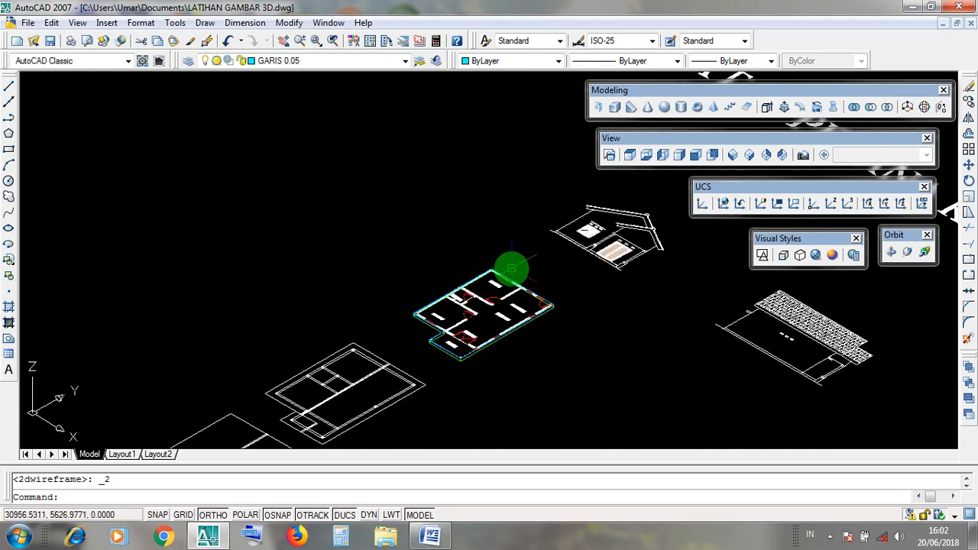
{"action": "scroll", "coordinate": [459, 336], "scroll_direction": "up", "scroll_amount": 5}
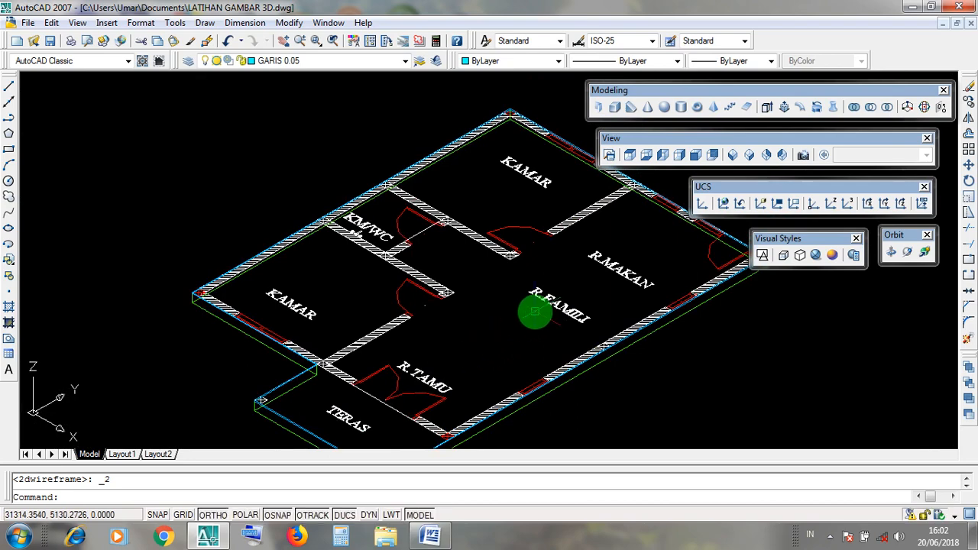
{"action": "middle_click_drag", "start_coordinate": [539, 308], "coordinate": [453, 299]}
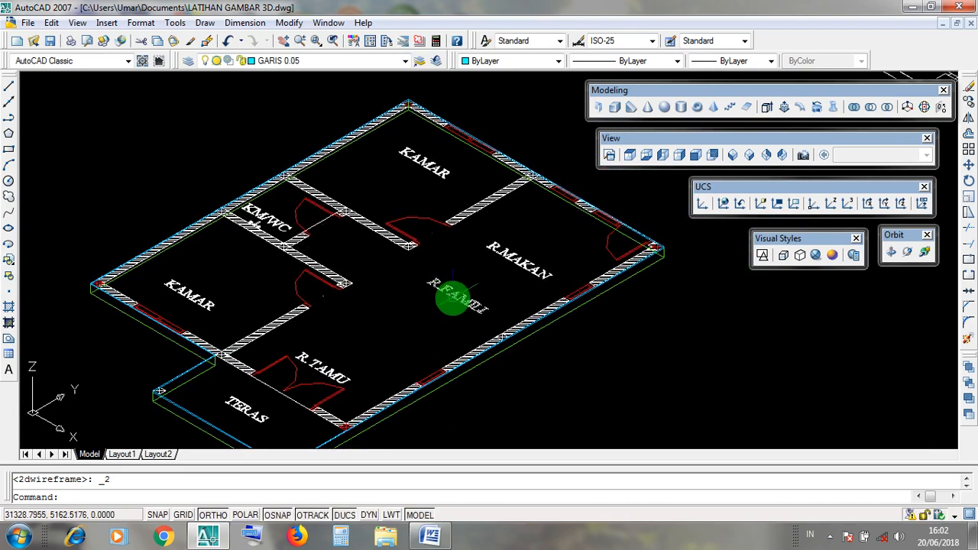
{"action": "middle_click_drag", "start_coordinate": [373, 290], "coordinate": [411, 285]}
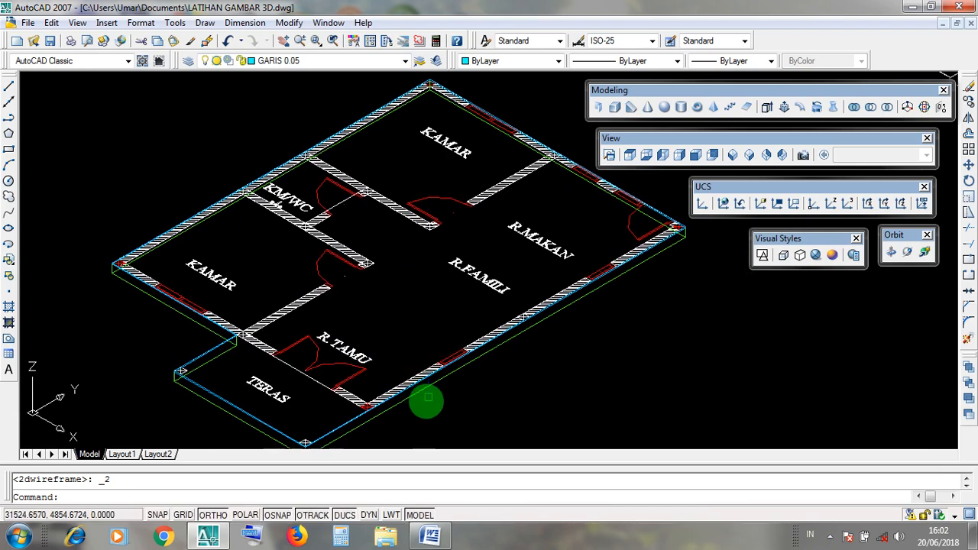
{"action": "scroll", "coordinate": [421, 400], "scroll_direction": "up", "scroll_amount": 3}
{"action": "left_click", "coordinate": [410, 381]}
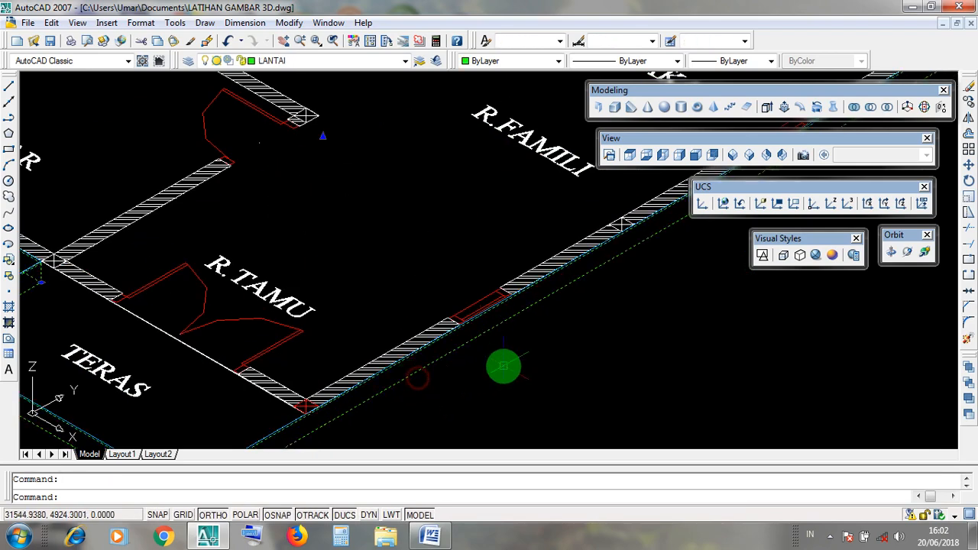
{"action": "scroll", "coordinate": [407, 386], "scroll_direction": "down", "scroll_amount": 4}
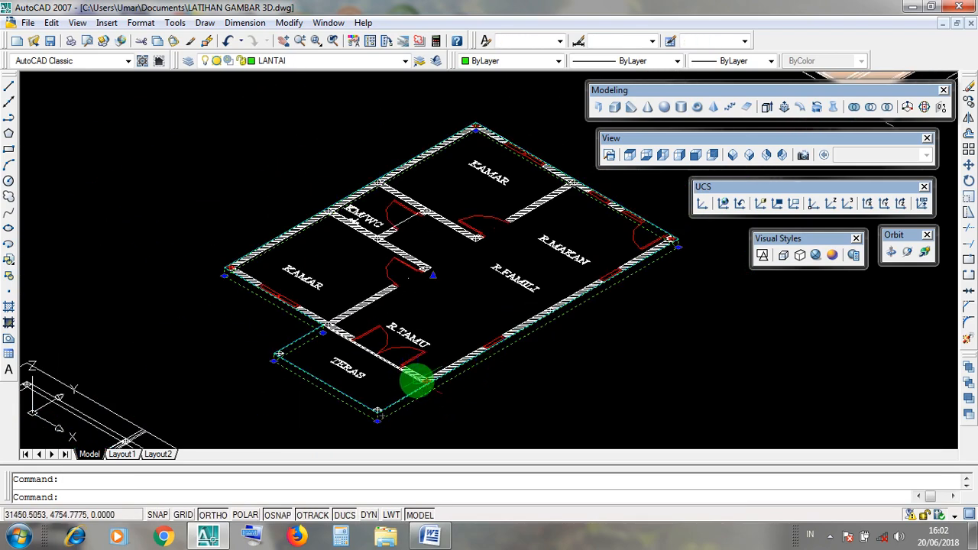
{"action": "key", "text": "Escape"}
Step: Inspect the thin blue ceramic layer at the terrace corner in close-up and check its layer
{"action": "scroll", "coordinate": [287, 350], "scroll_direction": "up", "scroll_amount": 5}
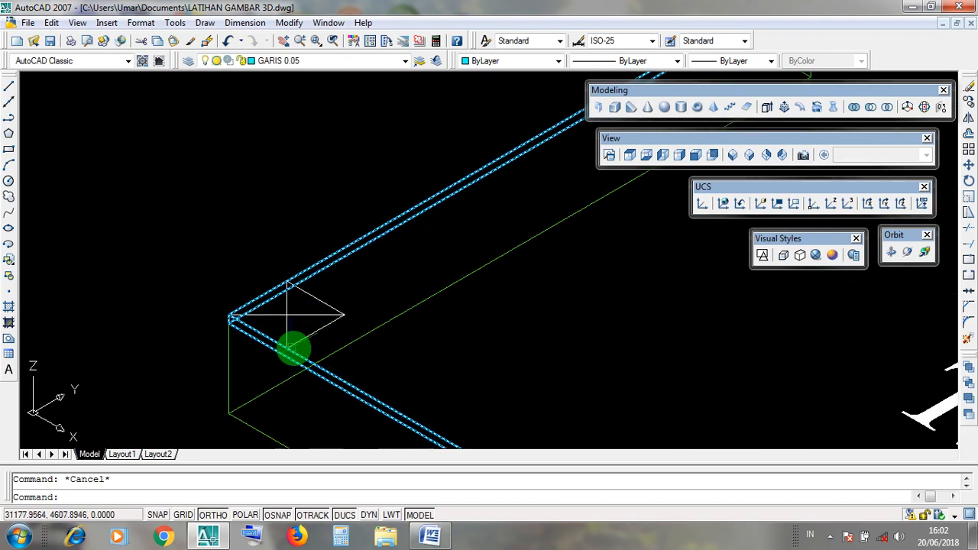
{"action": "left_click", "coordinate": [298, 354]}
{"action": "scroll", "coordinate": [298, 354], "scroll_direction": "down", "scroll_amount": 5}
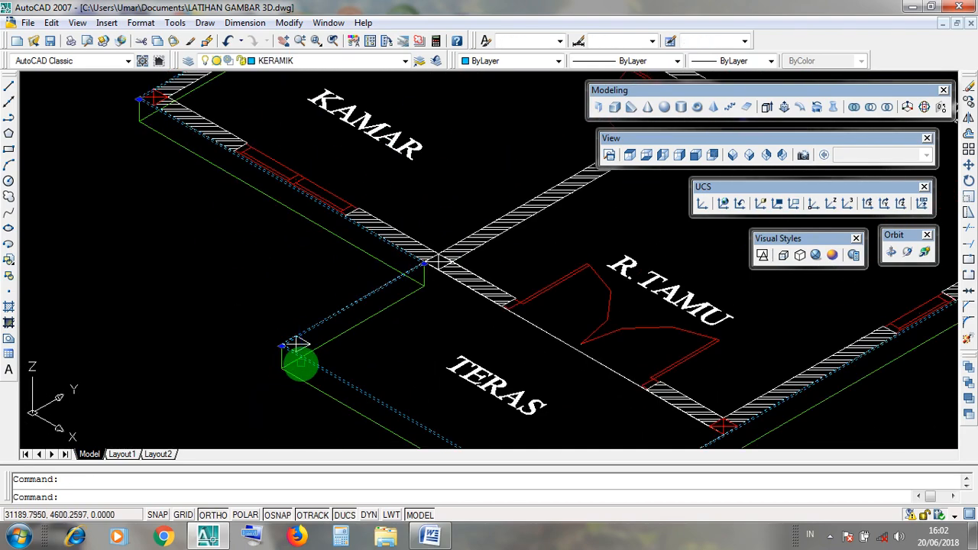
{"action": "key", "text": "Escape"}
{"action": "left_click", "coordinate": [298, 374]}
{"action": "key", "text": "Escape"}
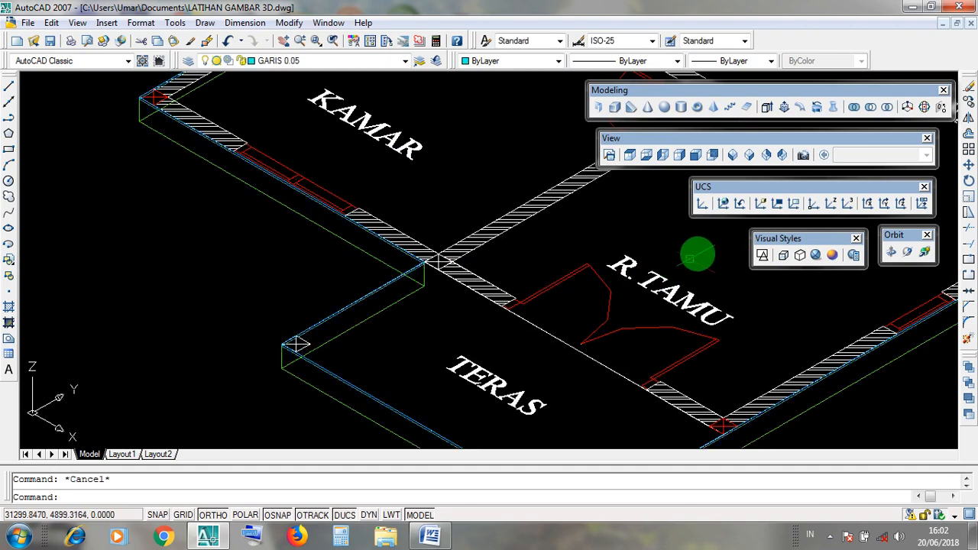
Step: Set the visual style to Realistic and check the ceramic surface of the terrace
{"action": "left_click", "coordinate": [781, 231]}
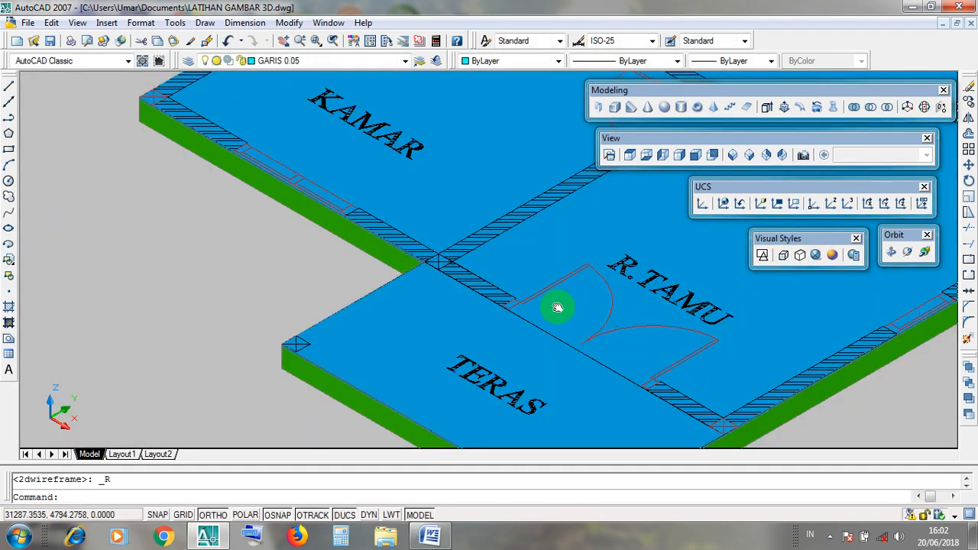
{"action": "middle_click_drag", "start_coordinate": [557, 305], "coordinate": [415, 266]}
{"action": "left_click", "coordinate": [254, 330]}
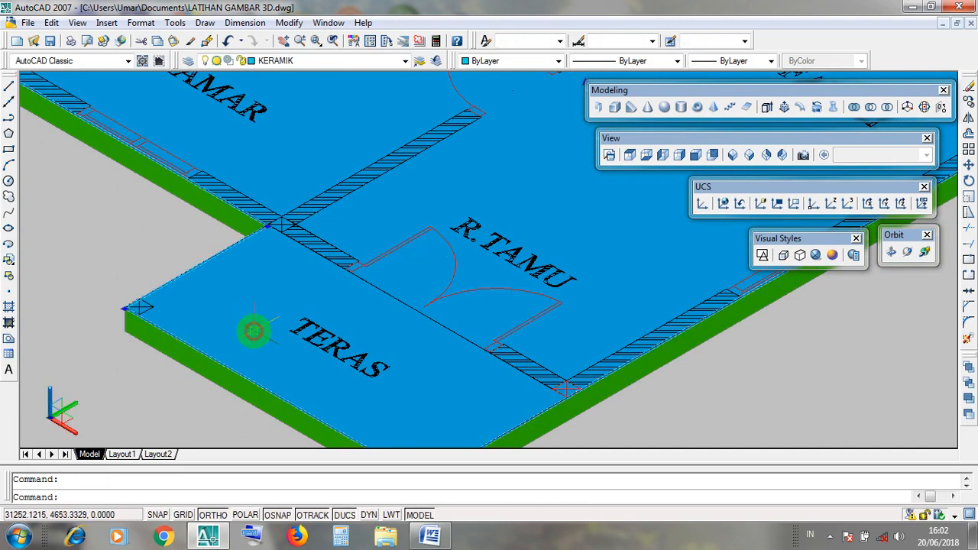
{"action": "key", "text": "Escape"}
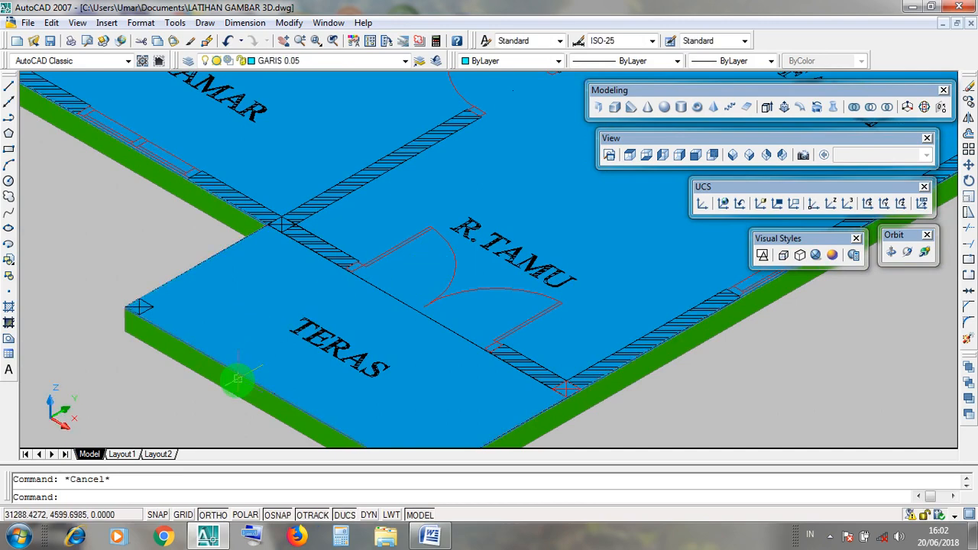
Step: Examine the ceramic layer and the floor slab in close-up along the terrace's front edge
{"action": "scroll", "coordinate": [210, 394], "scroll_direction": "up", "scroll_amount": 3}
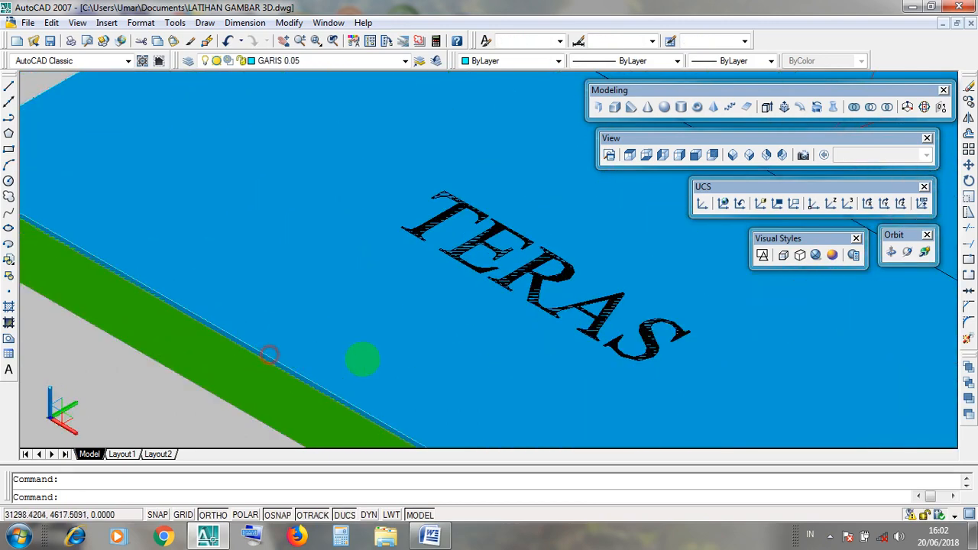
{"action": "scroll", "coordinate": [355, 363], "scroll_direction": "down", "scroll_amount": 5}
{"action": "scroll", "coordinate": [344, 382], "scroll_direction": "up", "scroll_amount": 5}
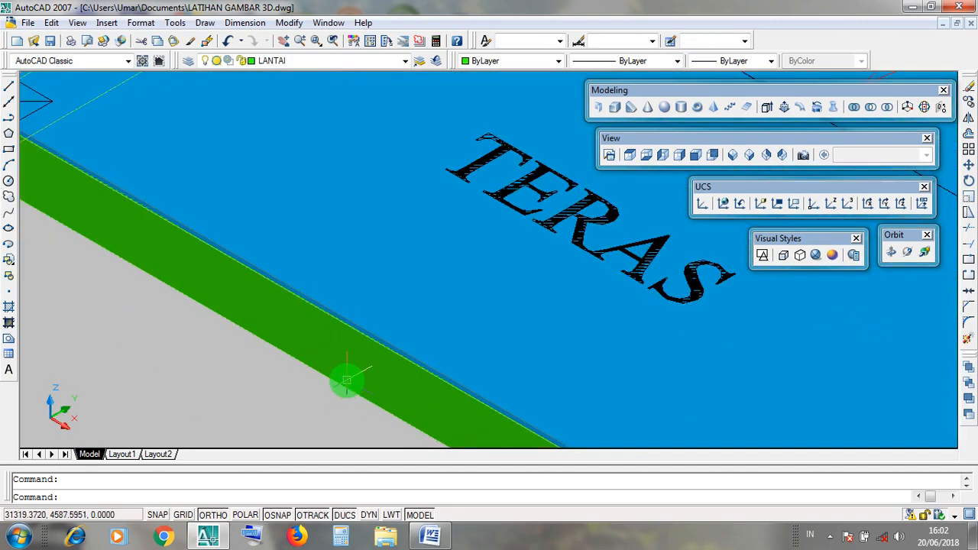
{"action": "scroll", "coordinate": [346, 380], "scroll_direction": "down", "scroll_amount": 2}
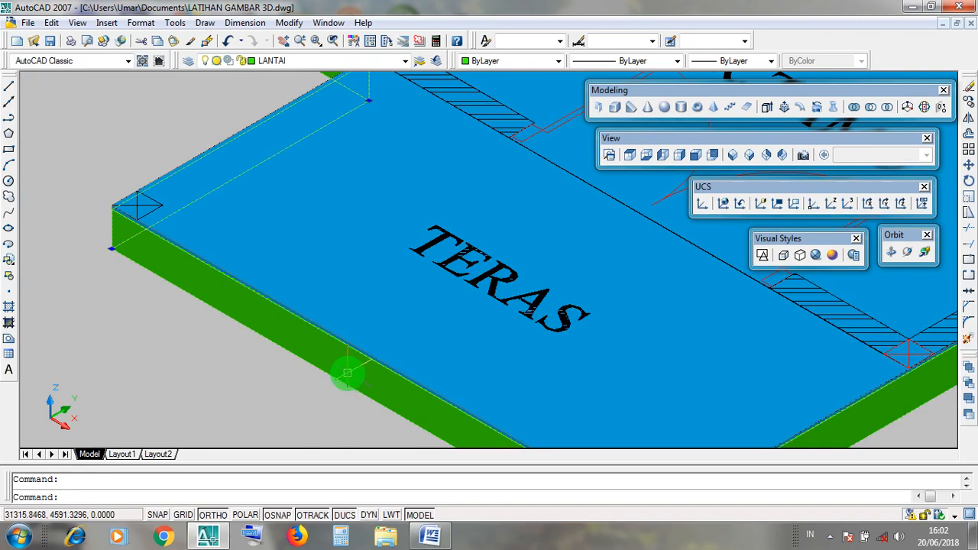
{"action": "key", "text": "Escape"}
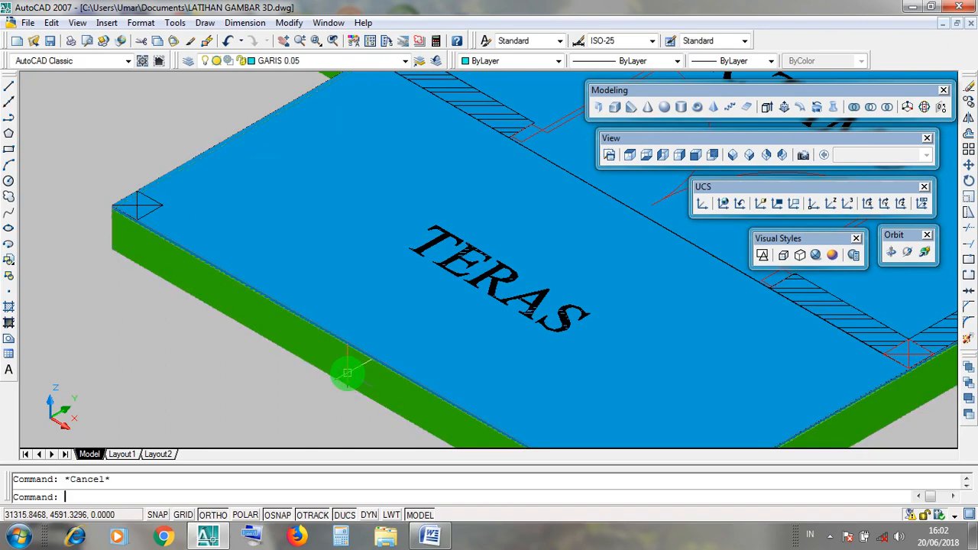
Step: Look over the sheet with its plans and elevations, ending on the whole shaded floor plan
{"action": "scroll", "coordinate": [346, 372], "scroll_direction": "down", "scroll_amount": 6}
{"action": "middle_click_drag", "start_coordinate": [339, 397], "coordinate": [409, 292]}
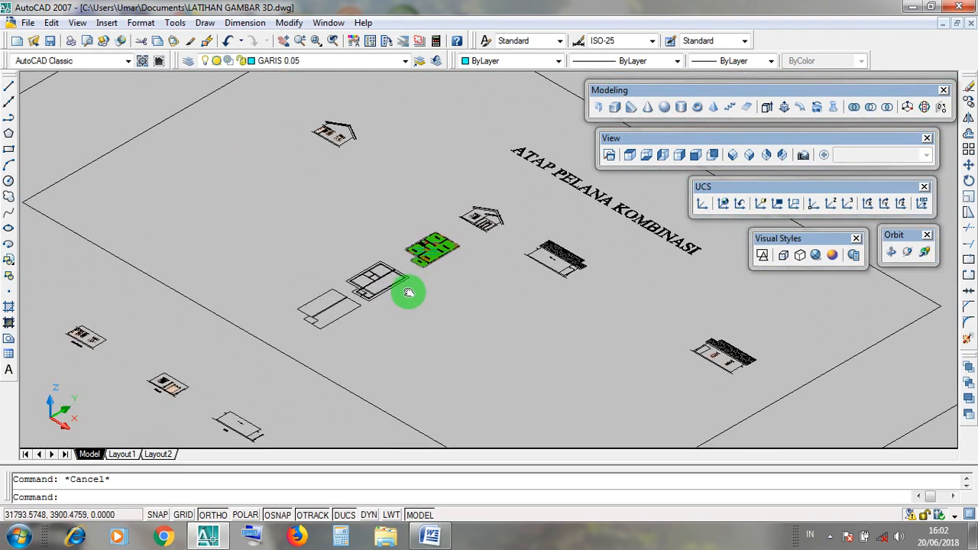
{"action": "scroll", "coordinate": [421, 225], "scroll_direction": "up", "scroll_amount": 5}
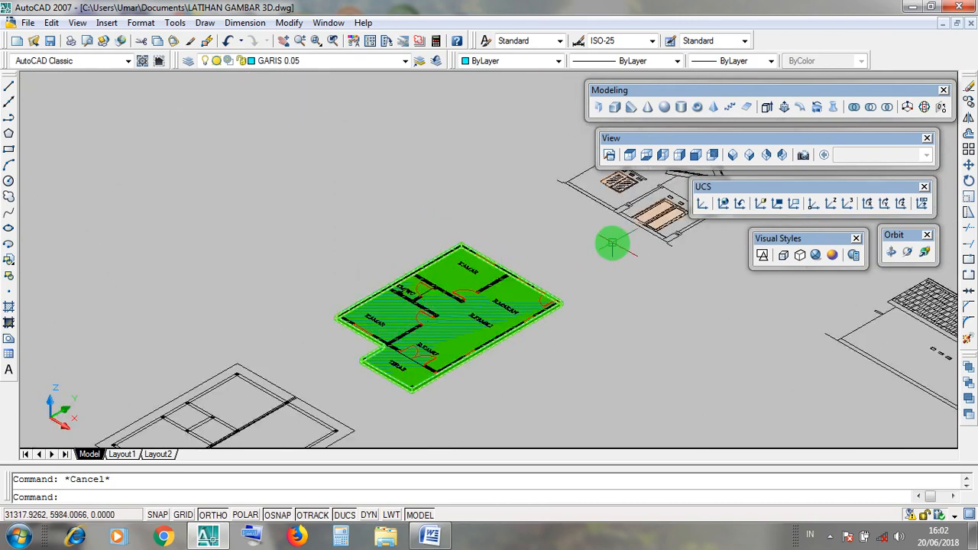
{"action": "scroll", "coordinate": [390, 345], "scroll_direction": "up", "scroll_amount": 3}
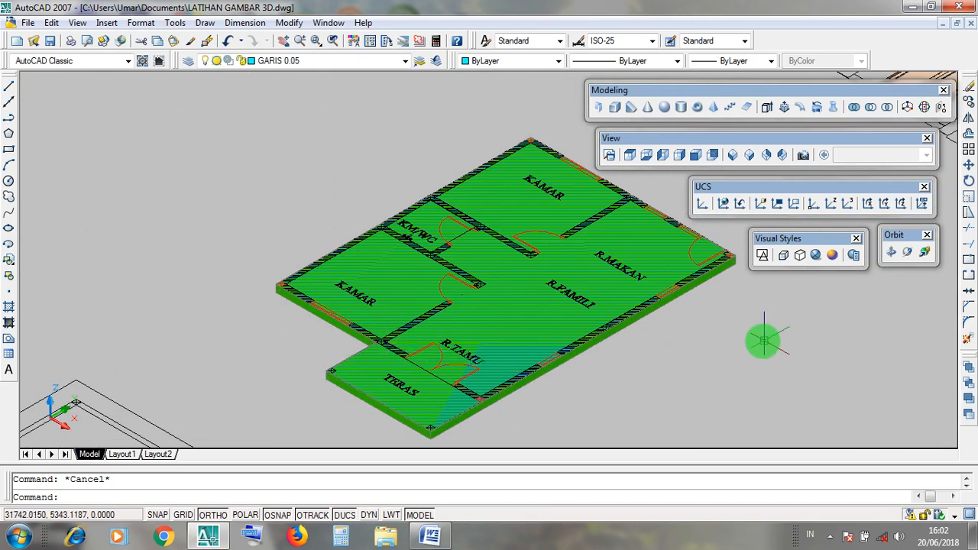
Step: Set the visual style to 2D Wireframe
{"action": "left_click", "coordinate": [762, 256]}
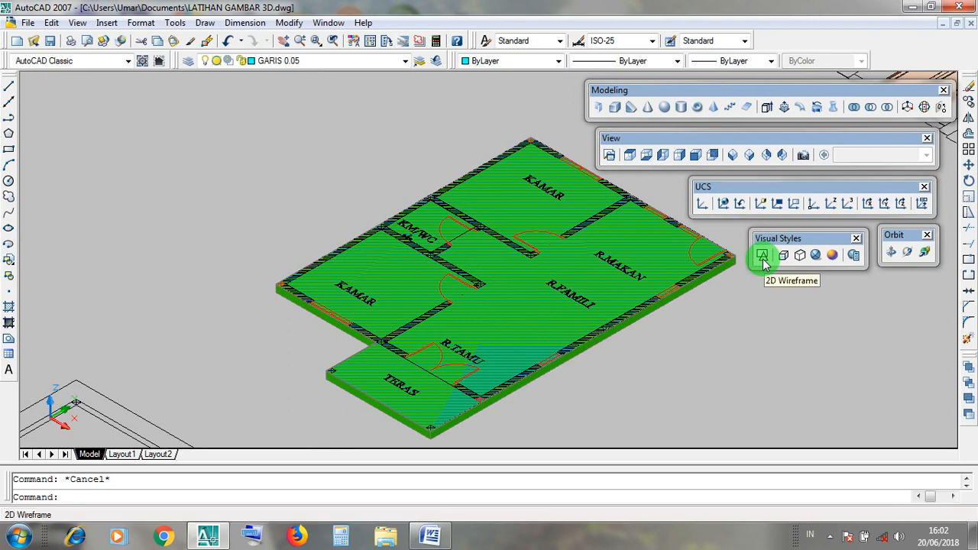
{"action": "left_click", "coordinate": [763, 258]}
{"action": "left_click_drag", "start_coordinate": [774, 242], "coordinate": [774, 241]}
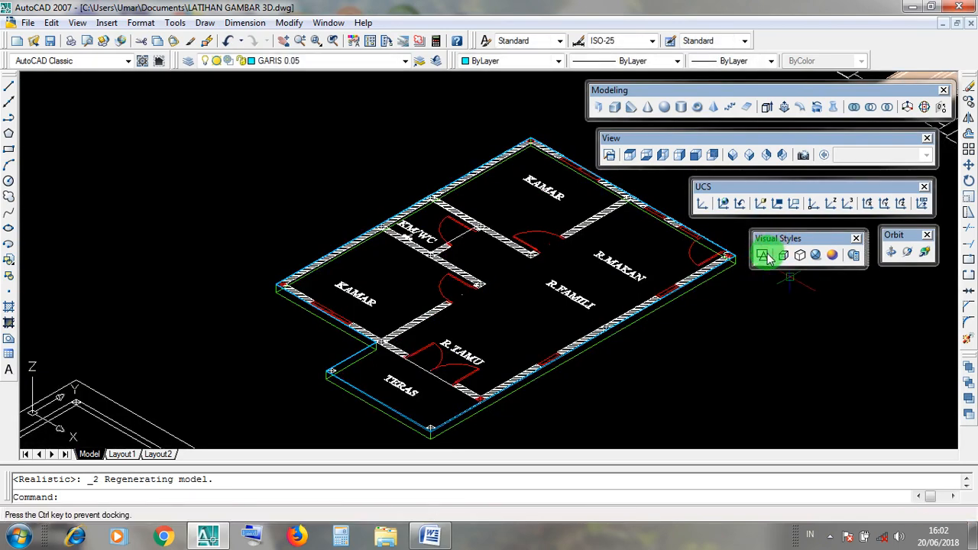
{"action": "left_click", "coordinate": [763, 258]}
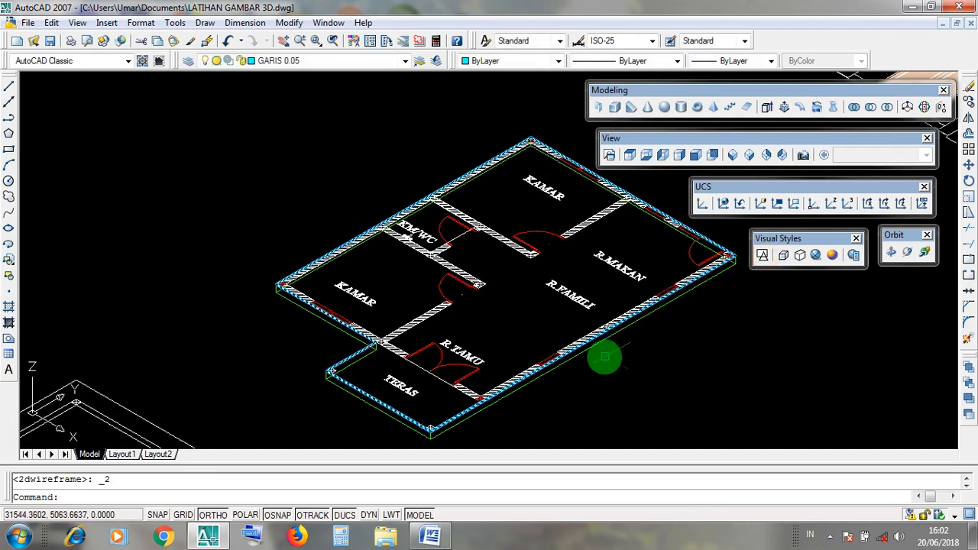
Step: Set the viewpoint to Top and frame the floor plan of the ATAP PELANA KOMBINASI sheet
{"action": "scroll", "coordinate": [586, 328], "scroll_direction": "down", "scroll_amount": 5}
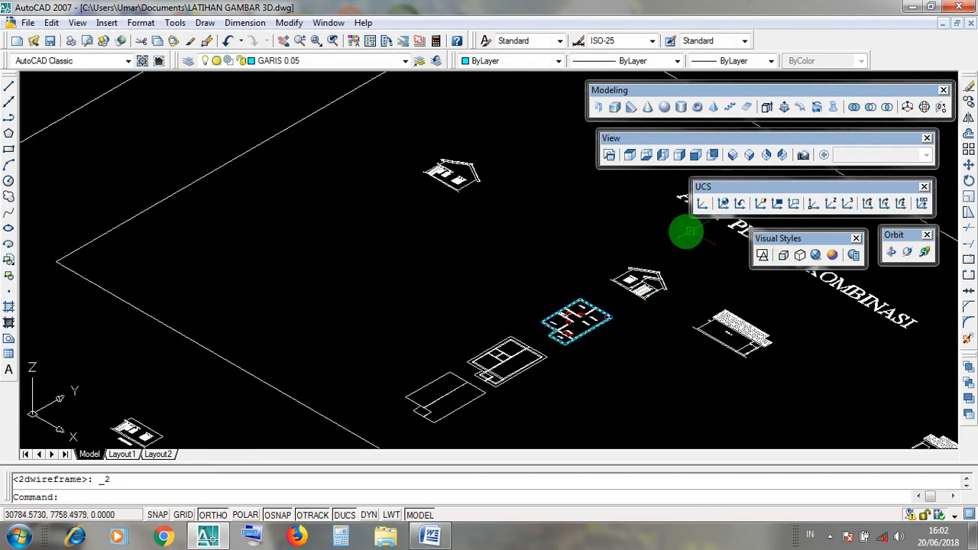
{"action": "middle_click_drag", "start_coordinate": [582, 349], "coordinate": [633, 271]}
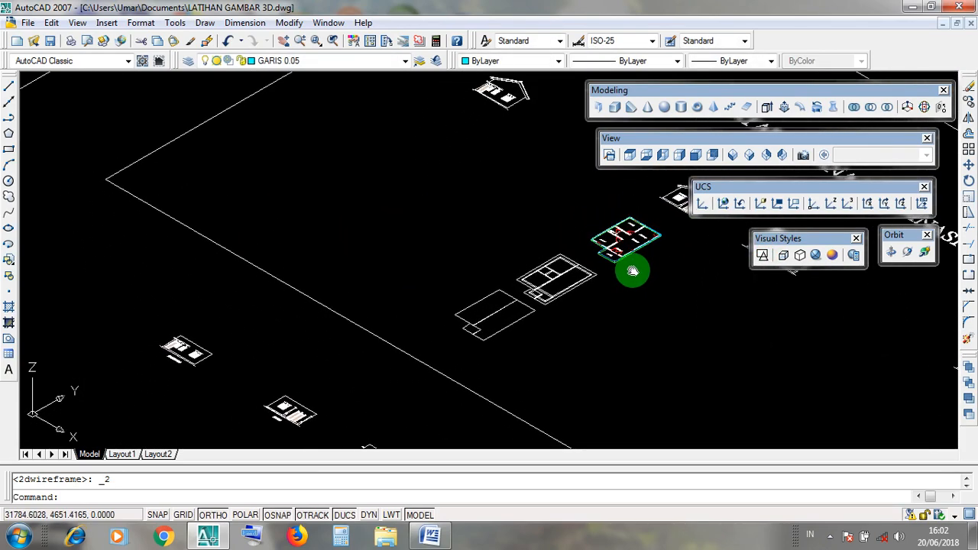
{"action": "left_click", "coordinate": [634, 355]}
{"action": "left_click", "coordinate": [619, 317]}
{"action": "left_click", "coordinate": [631, 155]}
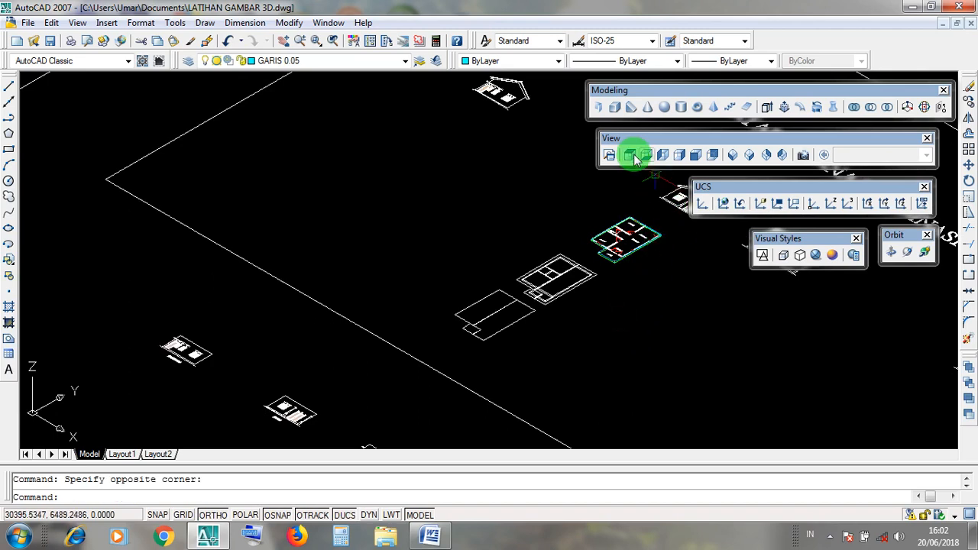
{"action": "left_click", "coordinate": [617, 138]}
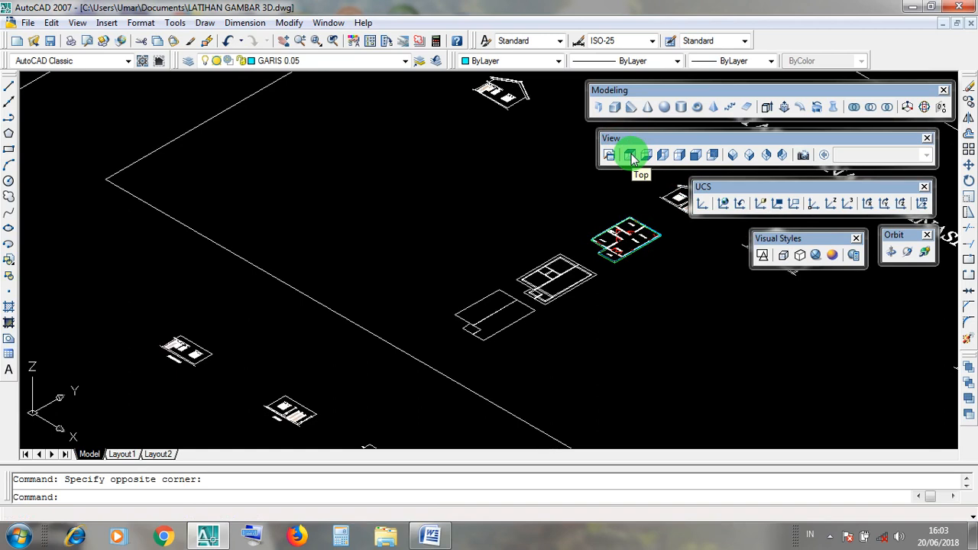
{"action": "left_click", "coordinate": [617, 139]}
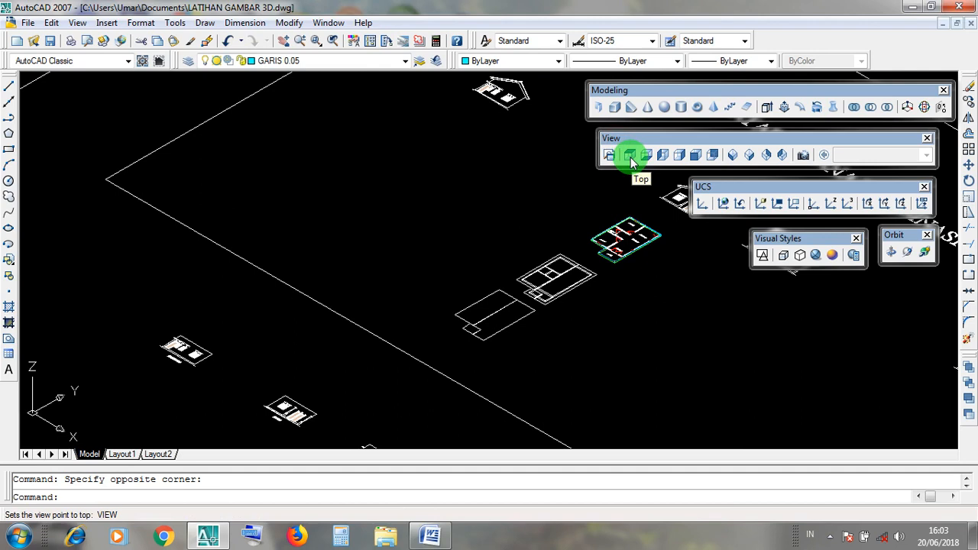
{"action": "left_click", "coordinate": [629, 155]}
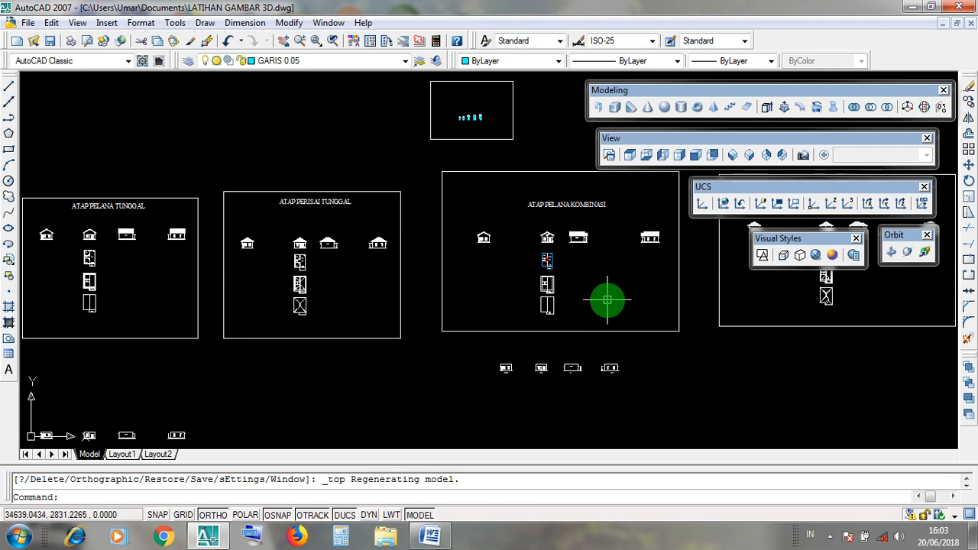
{"action": "scroll", "coordinate": [541, 260], "scroll_direction": "up", "scroll_amount": 10}
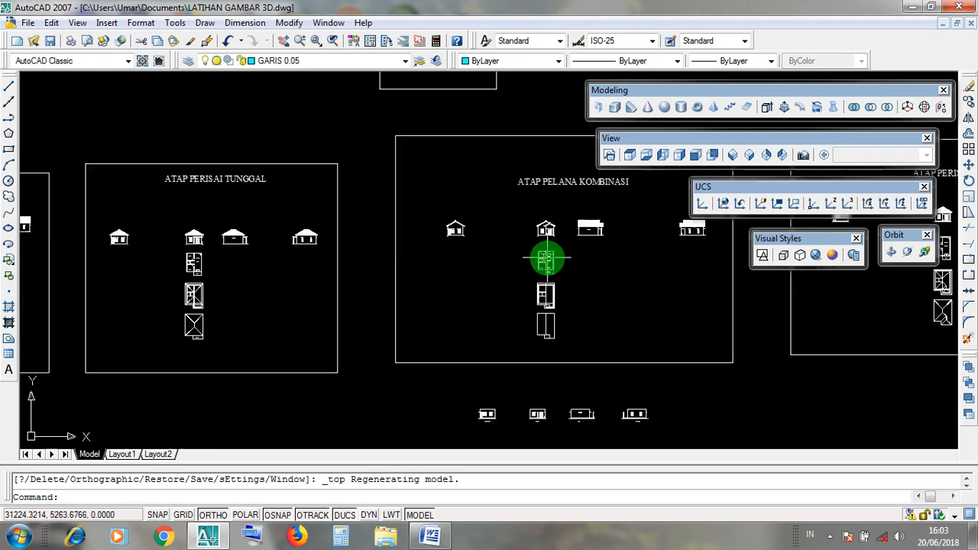
{"action": "scroll", "coordinate": [565, 298], "scroll_direction": "up", "scroll_amount": 2}
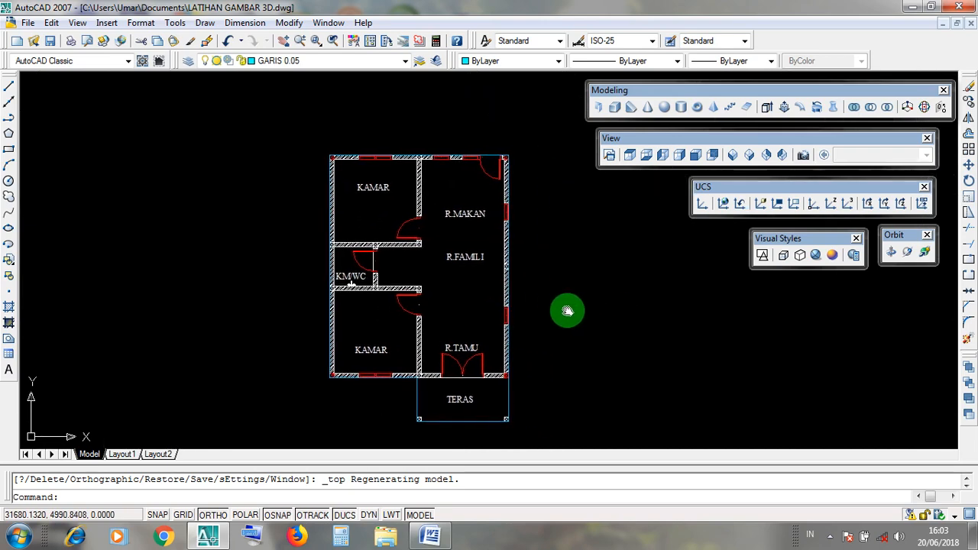
Step: Check the outline objects around the terrace by selecting them, clear the selection, and examine the R.TAMU entrance in close-up
{"action": "left_click", "coordinate": [496, 404]}
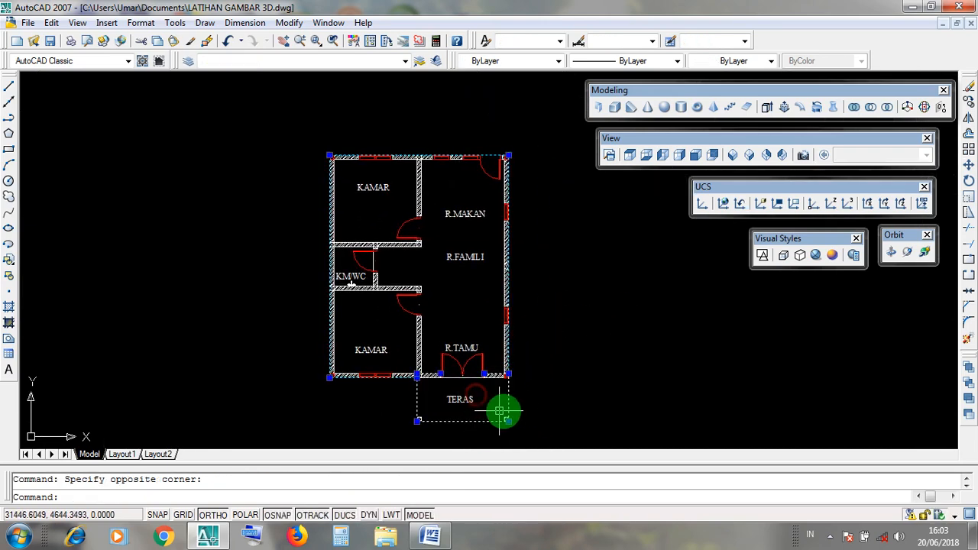
{"action": "key", "text": "Escape"}
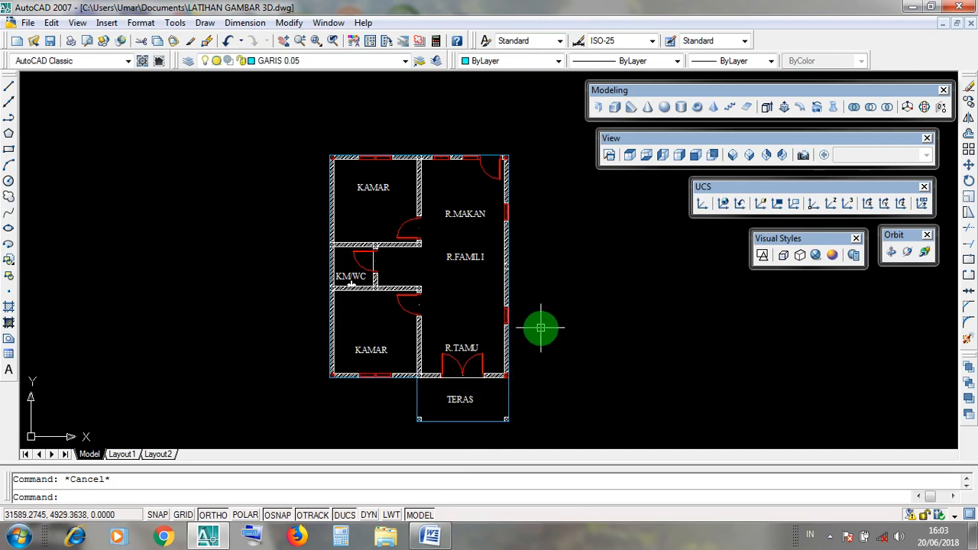
{"action": "scroll", "coordinate": [458, 360], "scroll_direction": "up", "scroll_amount": 4}
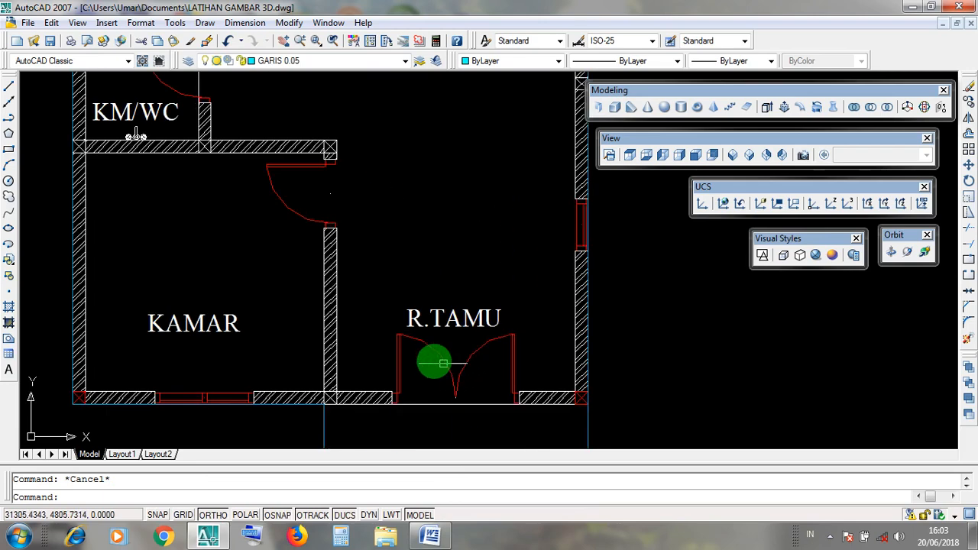
{"action": "scroll", "coordinate": [327, 353], "scroll_direction": "down", "scroll_amount": 4}
{"action": "scroll", "coordinate": [220, 356], "scroll_direction": "up", "scroll_amount": 3}
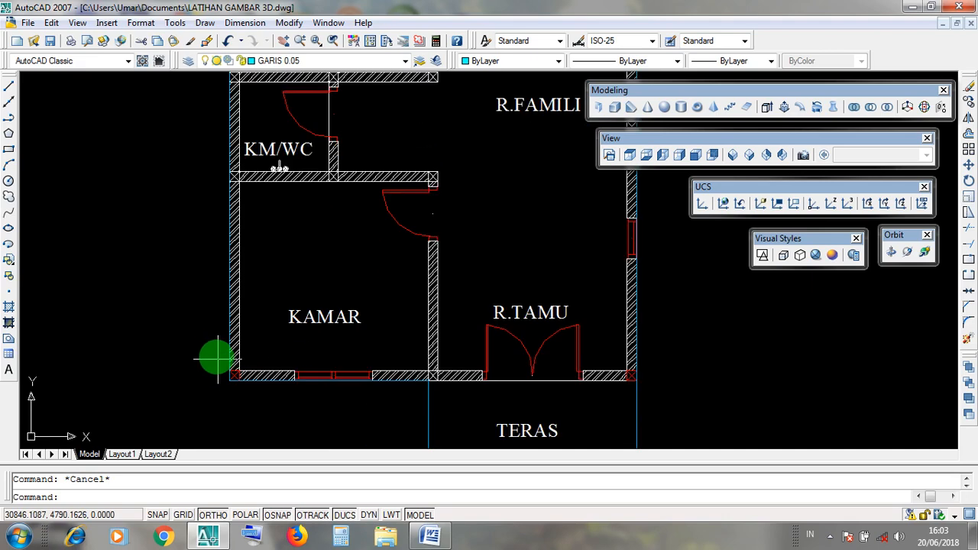
Step: Window-select the front wall from the front KAMAR to R.TAMU to check its objects, clearing the selection each time
{"action": "left_click", "coordinate": [210, 346]}
{"action": "scroll", "coordinate": [626, 405], "scroll_direction": "down", "scroll_amount": 2}
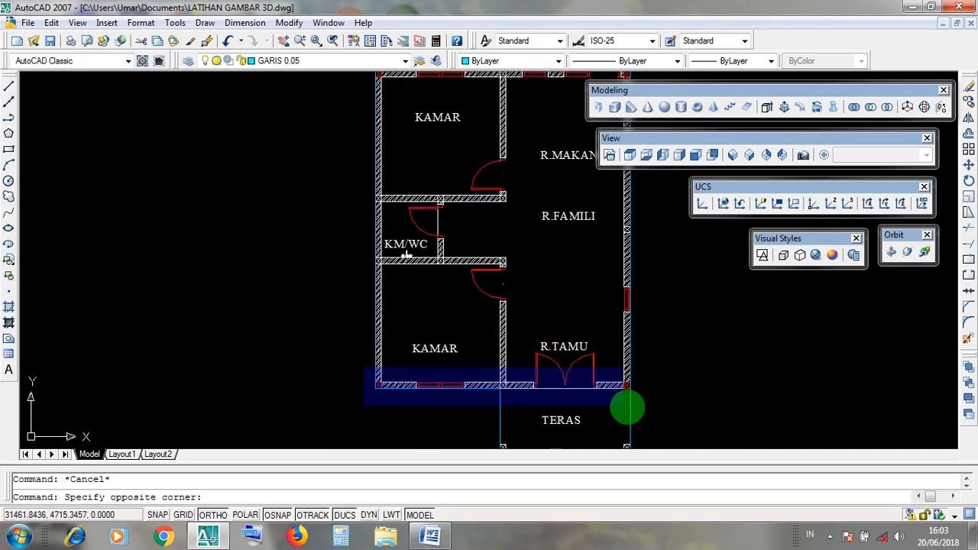
{"action": "middle_click_drag", "start_coordinate": [626, 405], "coordinate": [578, 382]}
{"action": "scroll", "coordinate": [615, 383], "scroll_direction": "down", "scroll_amount": 2}
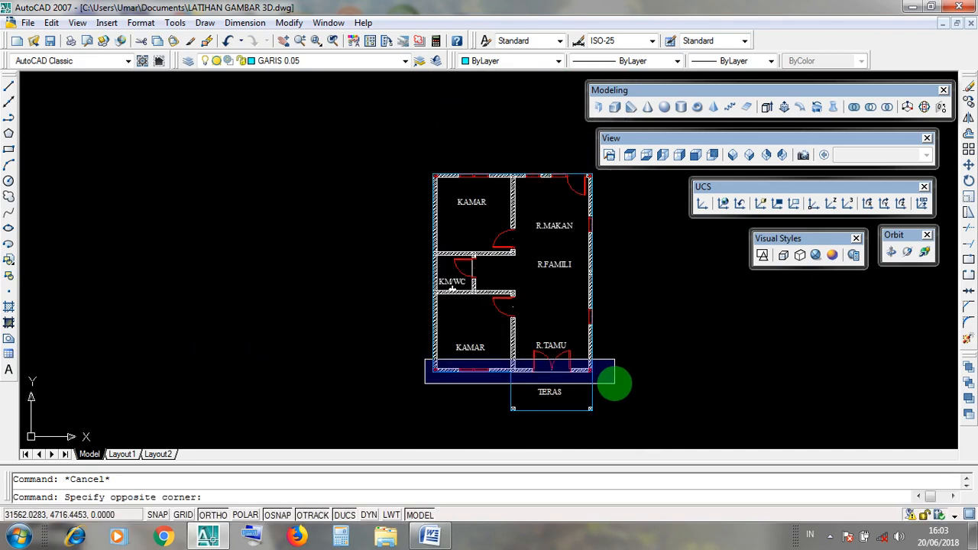
{"action": "left_click", "coordinate": [615, 382]}
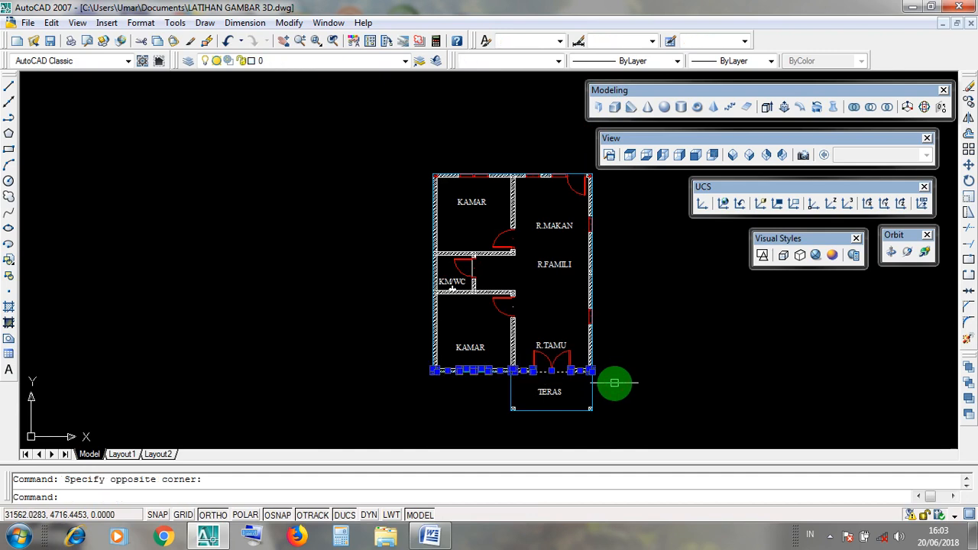
{"action": "key", "text": "Escape"}
{"action": "left_click", "coordinate": [416, 361]}
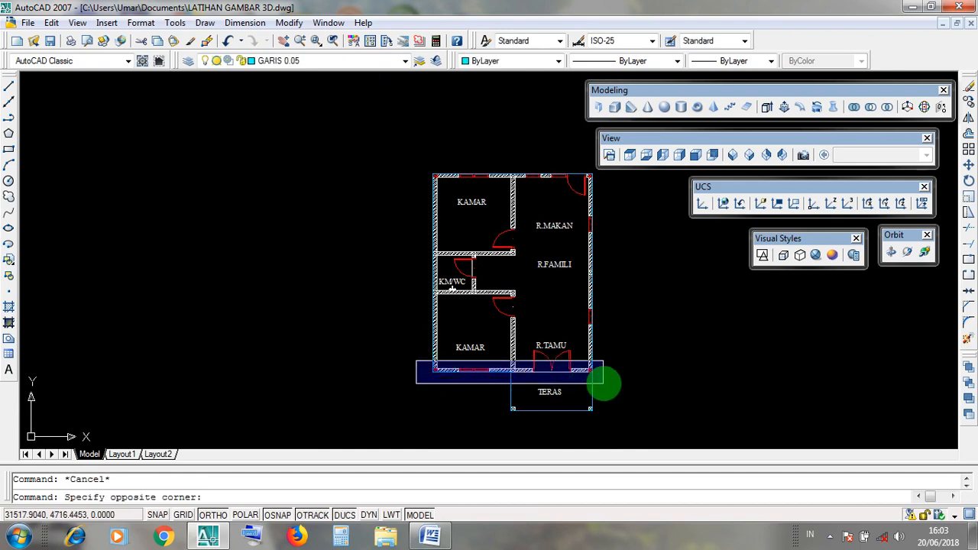
{"action": "left_click", "coordinate": [604, 383]}
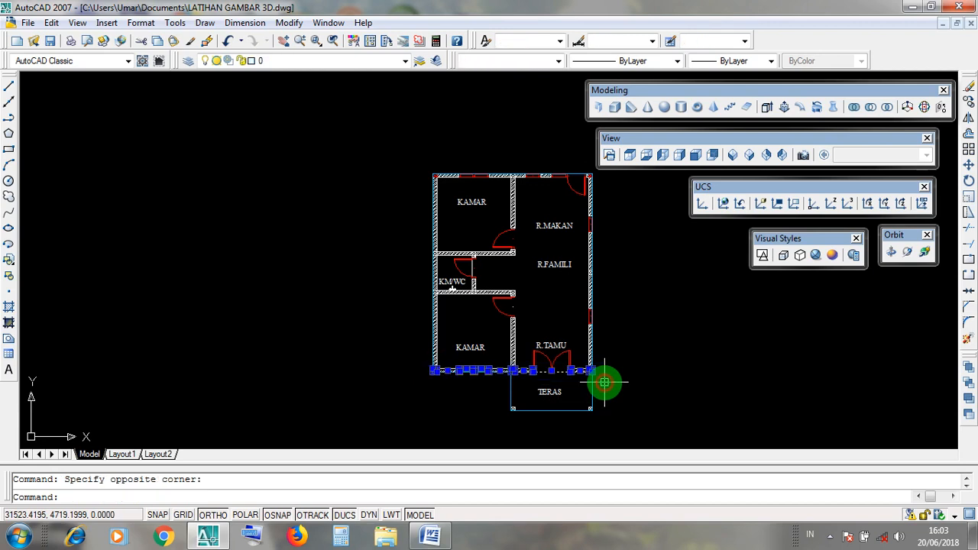
{"action": "key", "text": "Escape"}
{"action": "left_click", "coordinate": [410, 357]}
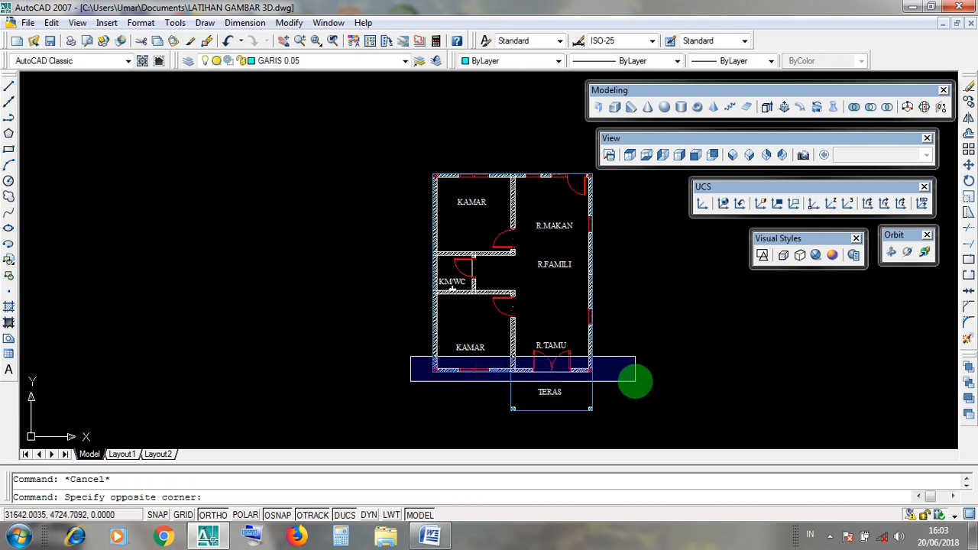
{"action": "left_click", "coordinate": [634, 381]}
{"action": "middle_click_drag", "start_coordinate": [633, 380], "coordinate": [557, 386]}
{"action": "key", "text": "Escape"}
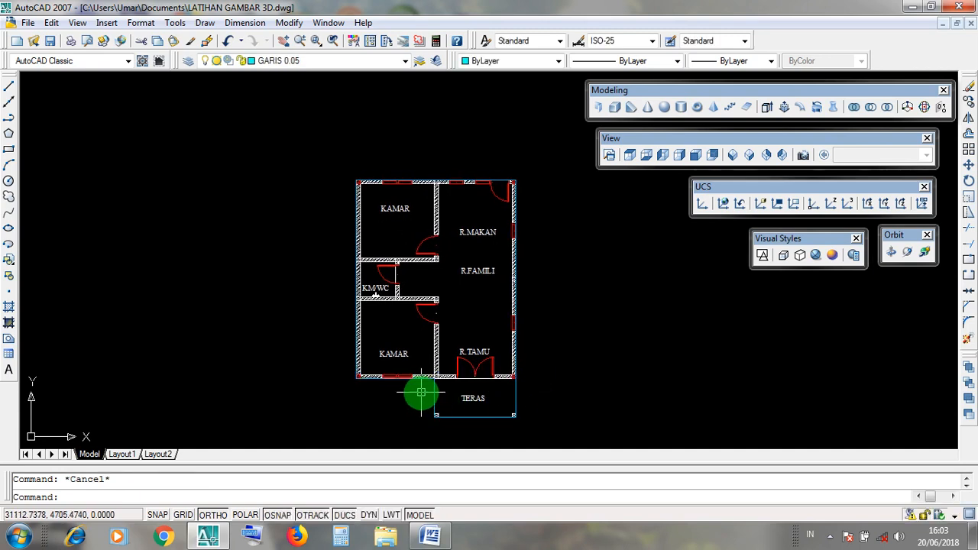
Step: Mark out the terrace area and the front wall with selection windows and clear each selection
{"action": "left_click", "coordinate": [421, 392]}
{"action": "left_click", "coordinate": [542, 426]}
{"action": "key", "text": "Escape"}
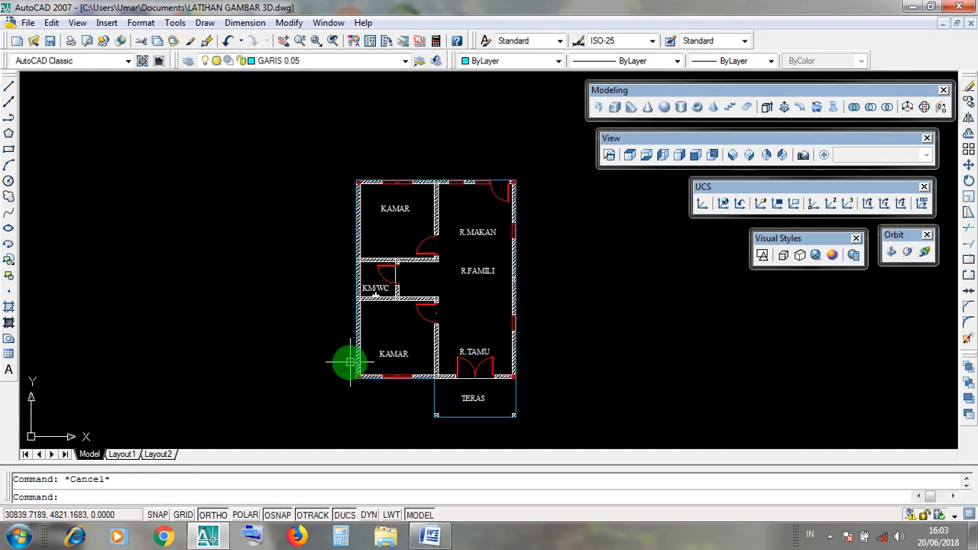
{"action": "left_click", "coordinate": [348, 362]}
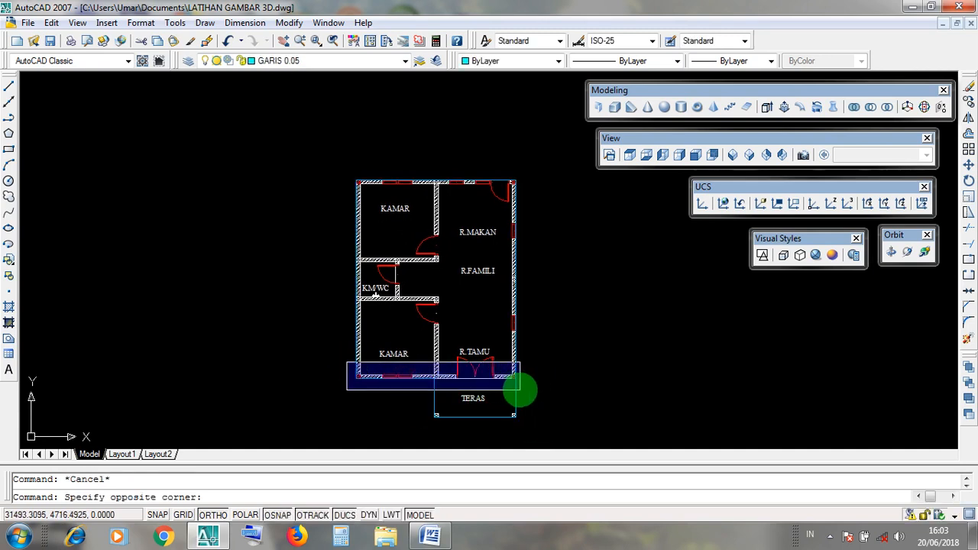
{"action": "left_click", "coordinate": [520, 389]}
{"action": "key", "text": "Escape"}
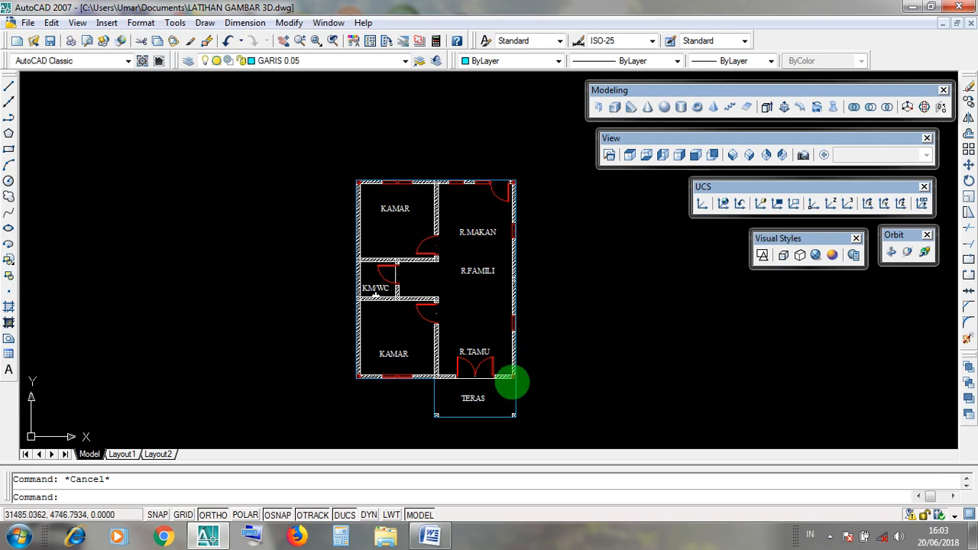
Step: Check the red corner columns at both ends of the front wall by window-selecting them, and clear the selection
{"action": "scroll", "coordinate": [500, 378], "scroll_direction": "up", "scroll_amount": 5}
{"action": "middle_click_drag", "start_coordinate": [519, 380], "coordinate": [591, 391]}
{"action": "left_click", "coordinate": [605, 373]}
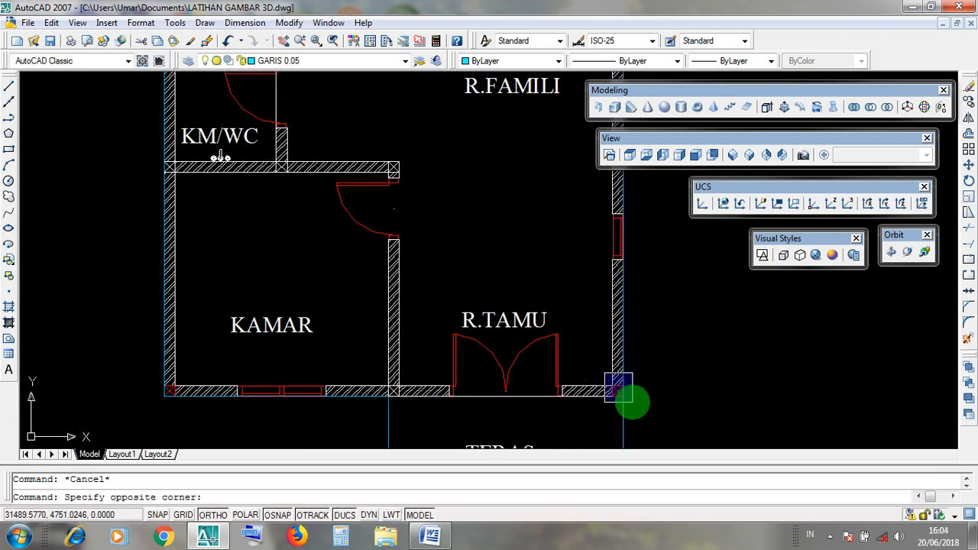
{"action": "left_click", "coordinate": [632, 401]}
{"action": "left_click", "coordinate": [153, 379]}
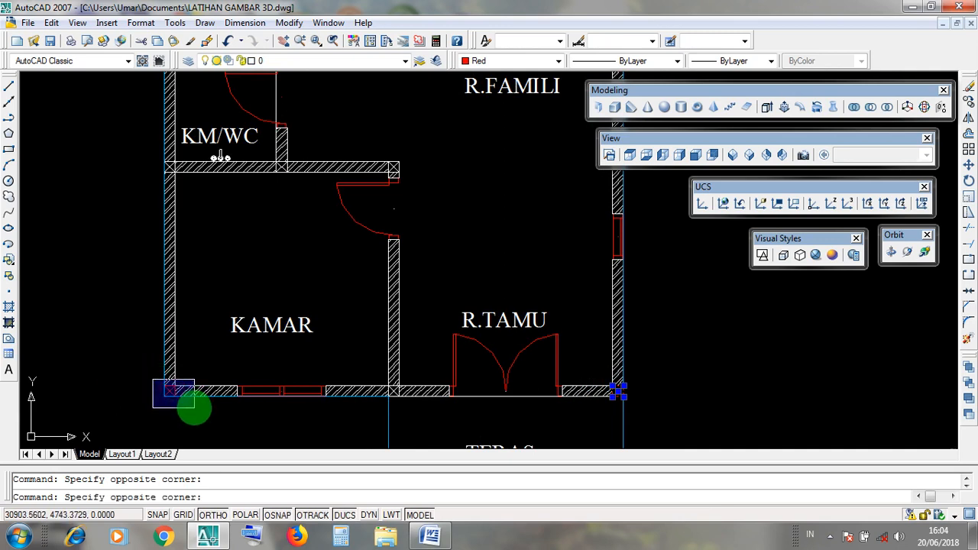
{"action": "left_click", "coordinate": [194, 407]}
{"action": "left_click", "coordinate": [605, 374]}
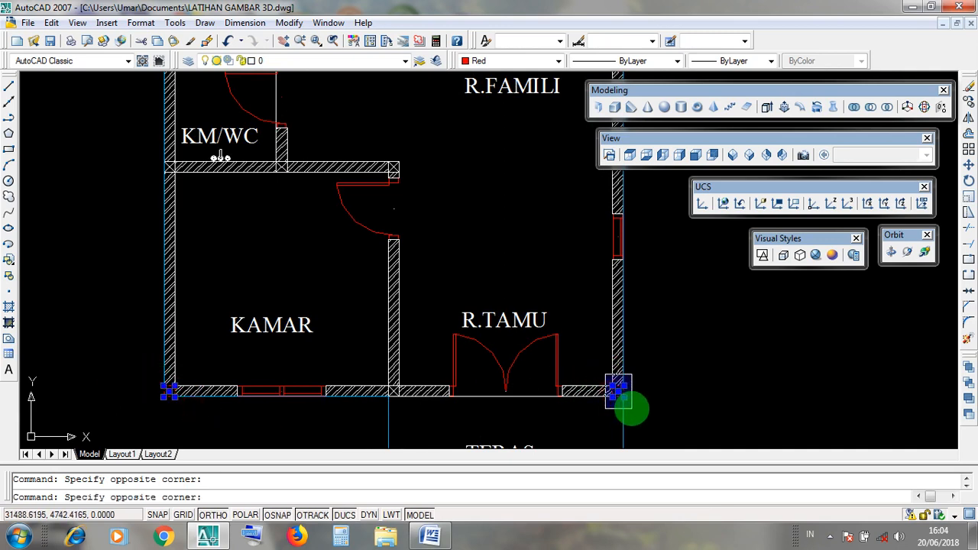
{"action": "left_click", "coordinate": [165, 381]}
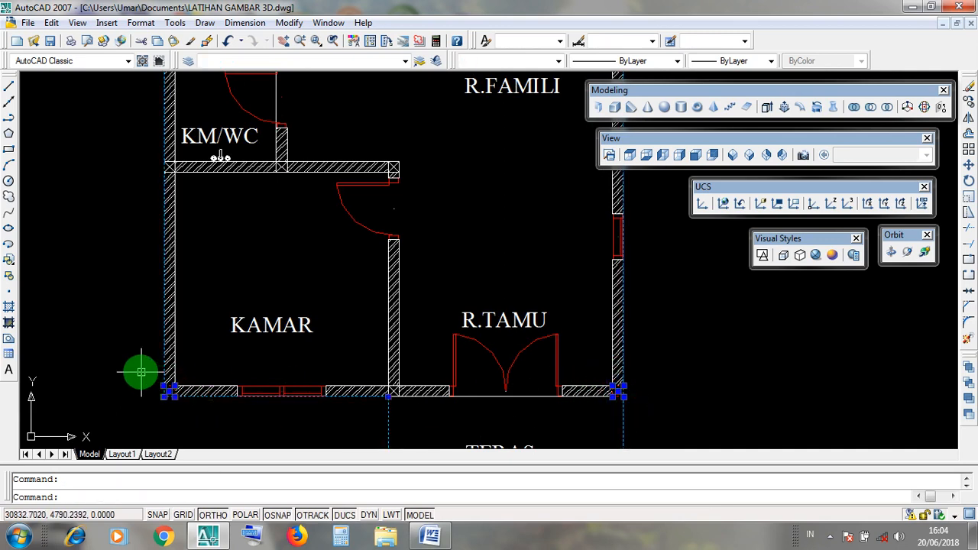
{"action": "left_click", "coordinate": [144, 369]}
{"action": "left_click", "coordinate": [205, 410]}
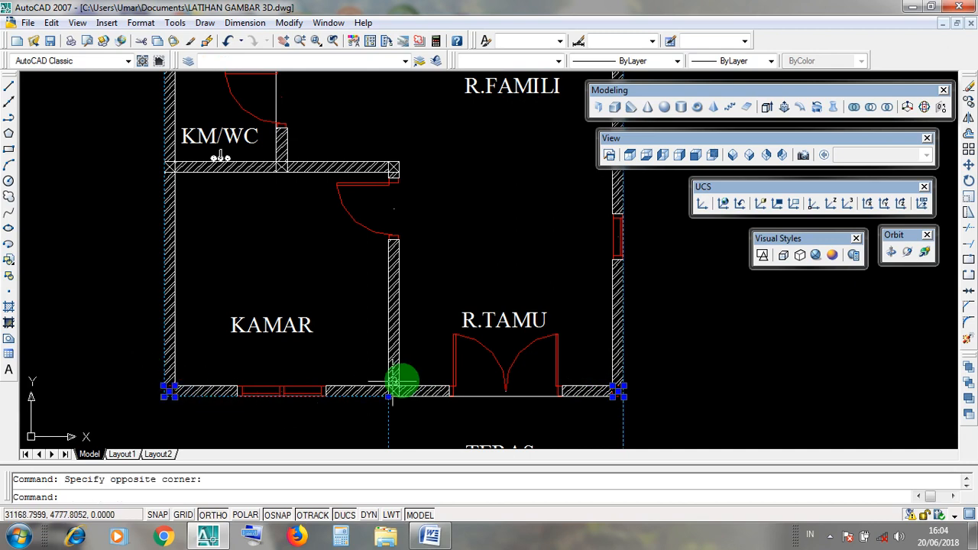
{"action": "key", "text": "Escape"}
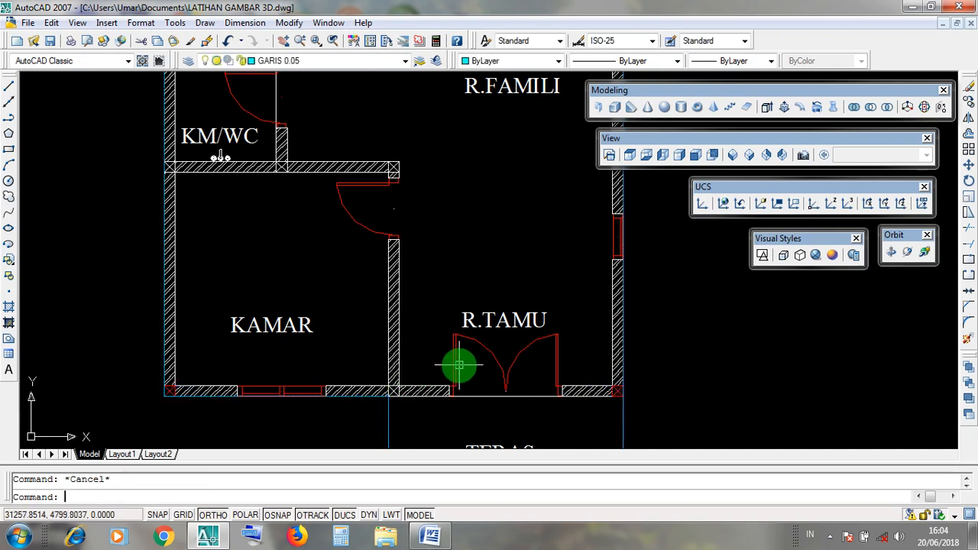
Step: Select the ceramic outline that runs along the front wall and around the terrace to check its extent
{"action": "scroll", "coordinate": [578, 371], "scroll_direction": "down", "scroll_amount": 2}
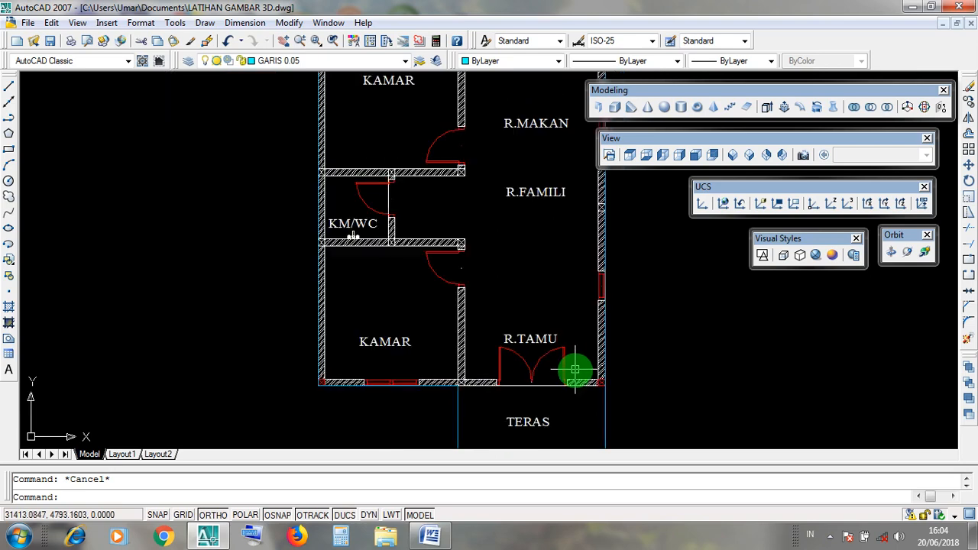
{"action": "scroll", "coordinate": [556, 374], "scroll_direction": "up", "scroll_amount": 2}
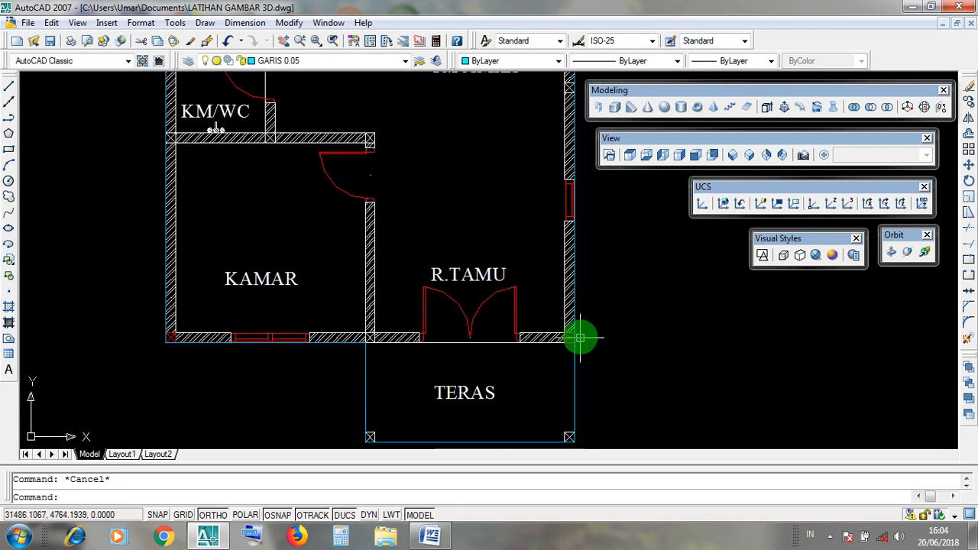
{"action": "left_click", "coordinate": [577, 329]}
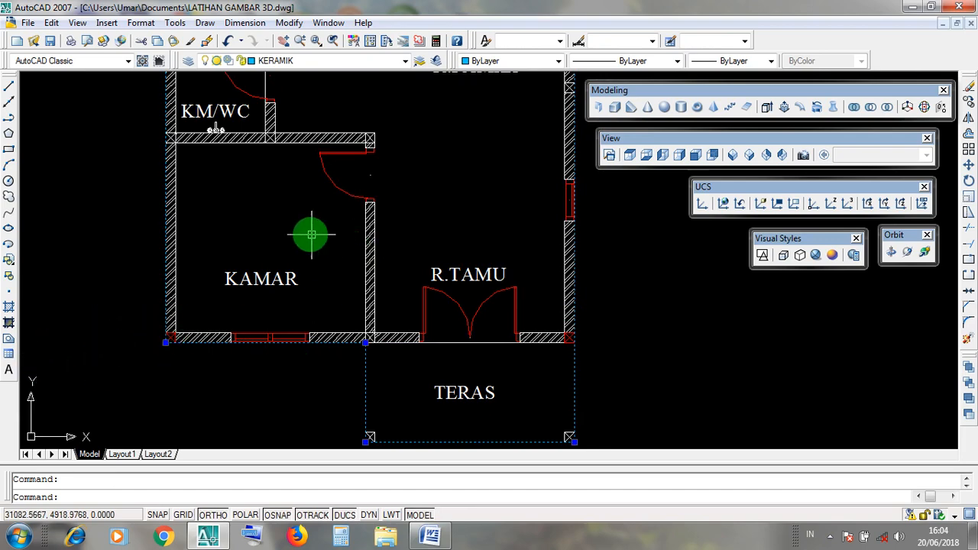
Step: Place a linear dimension across the full width of the front of the floor plan, with its dimension line below the terrace
{"action": "left_click", "coordinate": [252, 29]}
{"action": "left_click", "coordinate": [252, 25]}
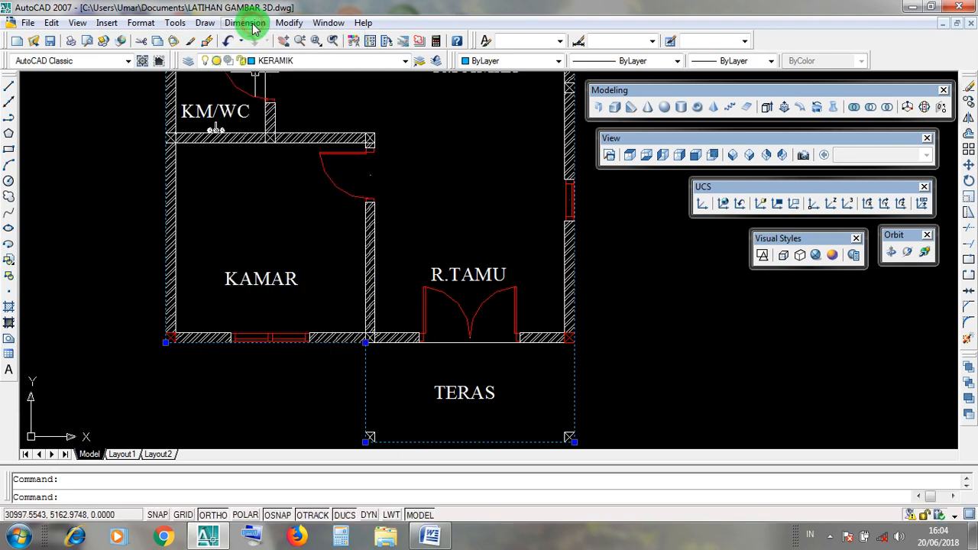
{"action": "left_click", "coordinate": [252, 25]}
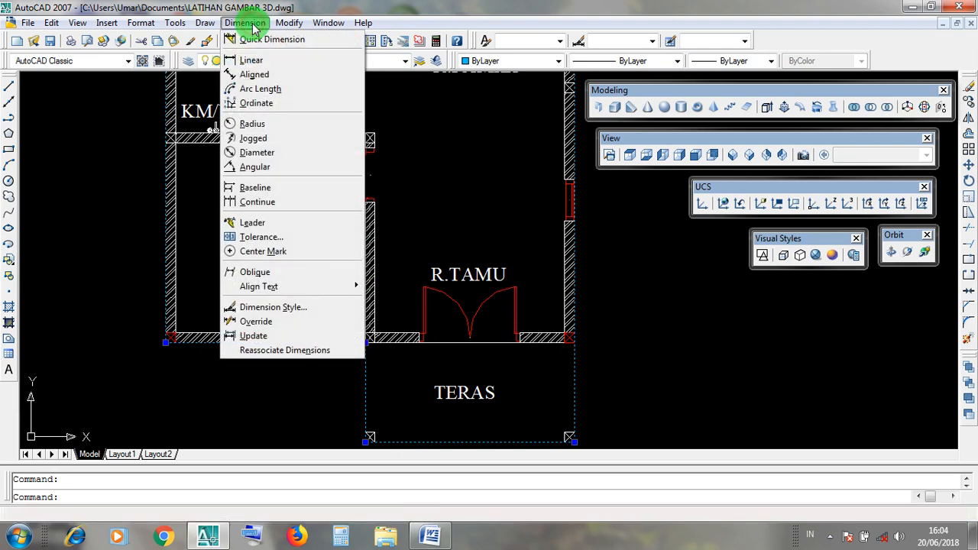
{"action": "left_click", "coordinate": [298, 61]}
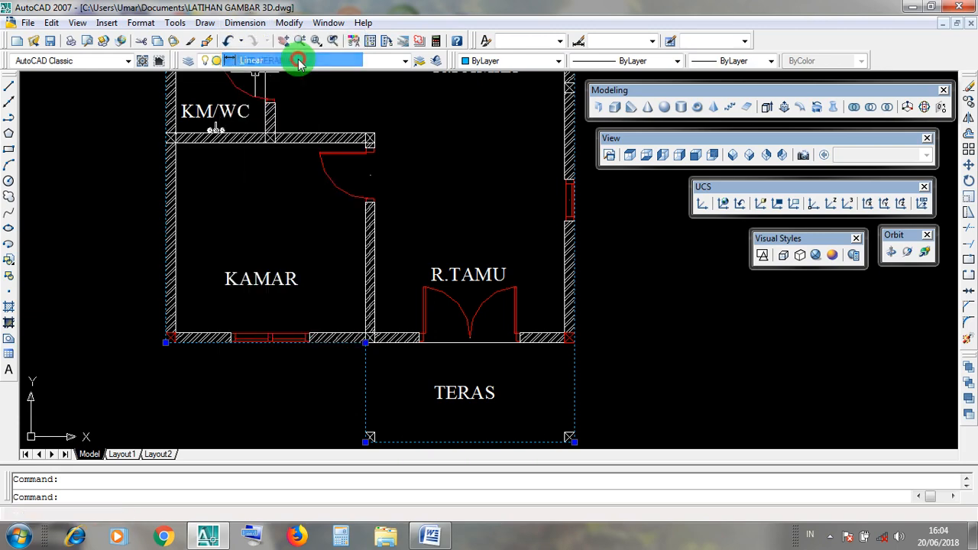
{"action": "left_click", "coordinate": [245, 23]}
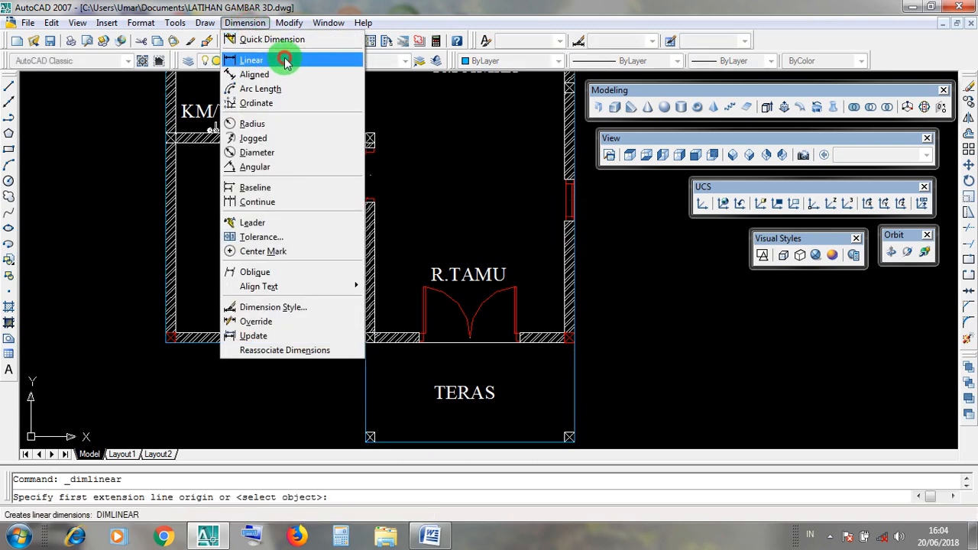
{"action": "left_click", "coordinate": [284, 62]}
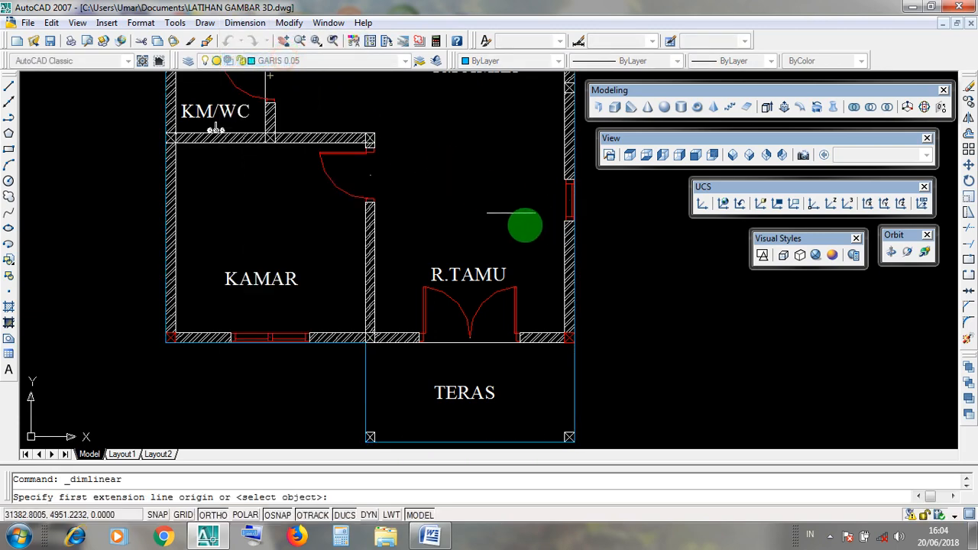
{"action": "left_click", "coordinate": [573, 316]}
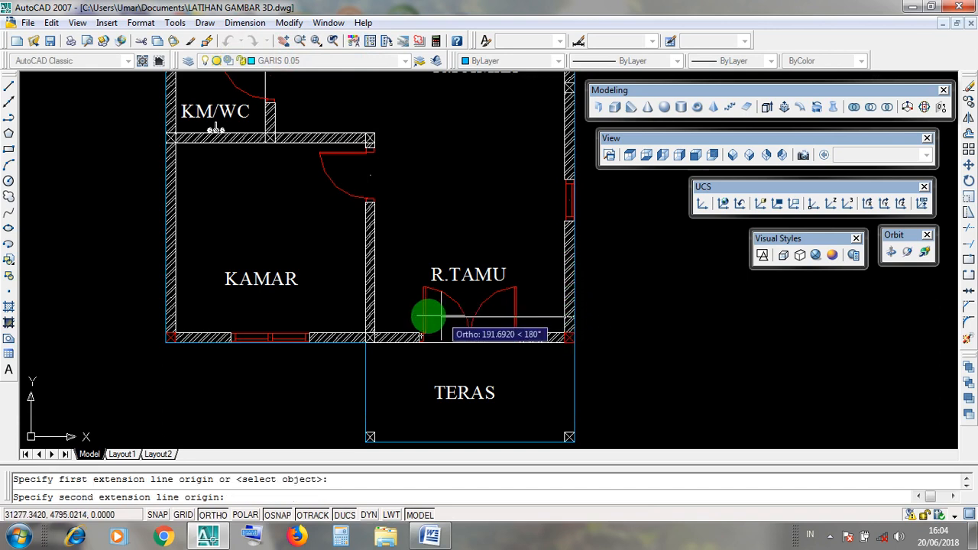
{"action": "left_click", "coordinate": [166, 317]}
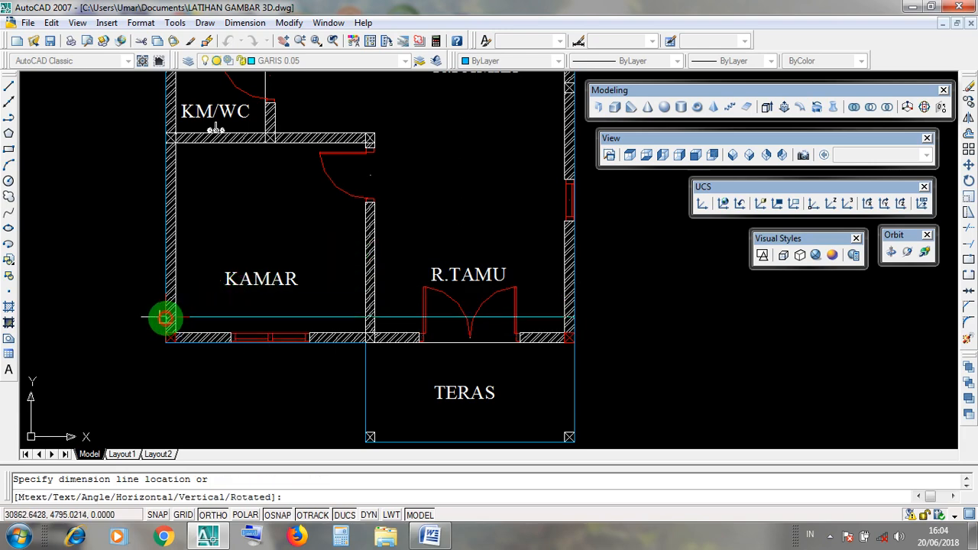
{"action": "middle_click_drag", "start_coordinate": [175, 382], "coordinate": [178, 298]}
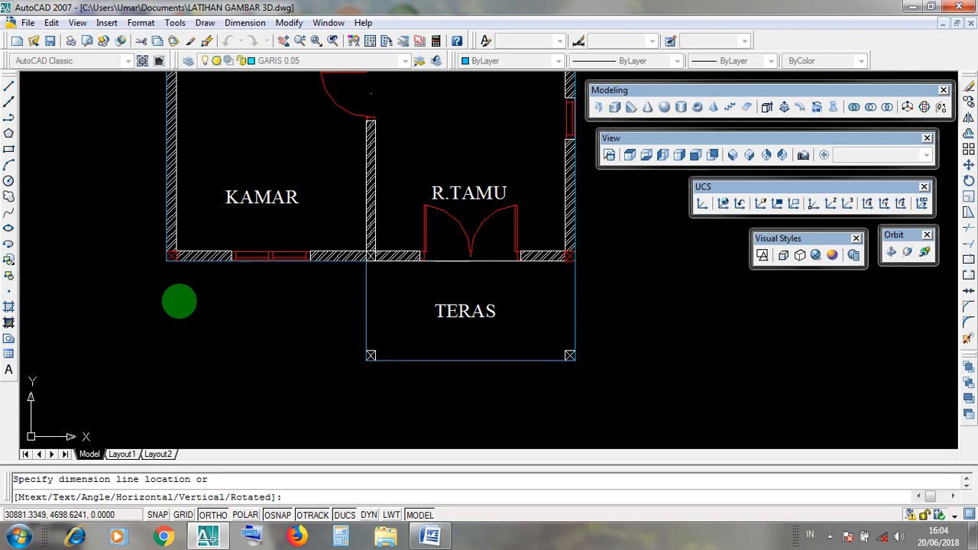
{"action": "left_click", "coordinate": [230, 420]}
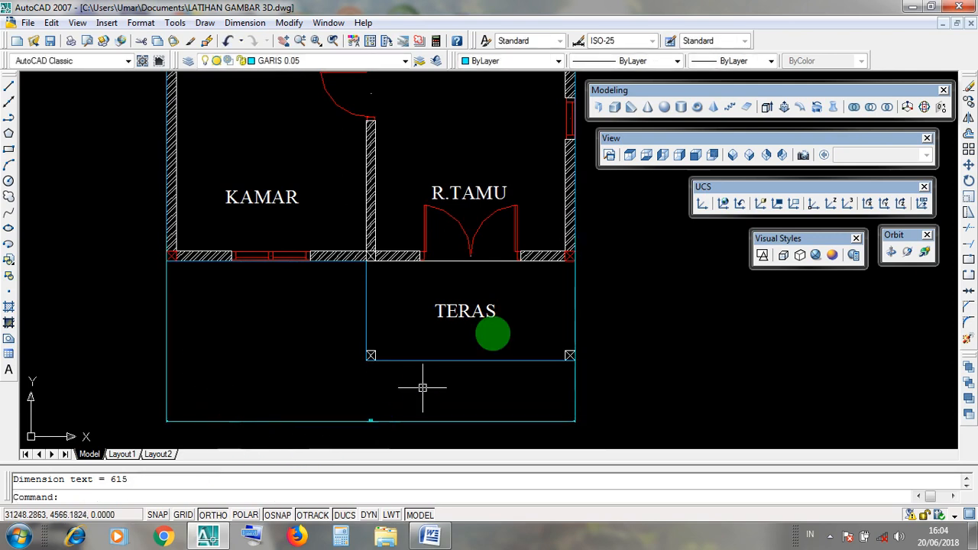
Step: Check the extension lines and text of the plan's front width dimension in close-up, and erase the dimension
{"action": "left_click", "coordinate": [573, 236]}
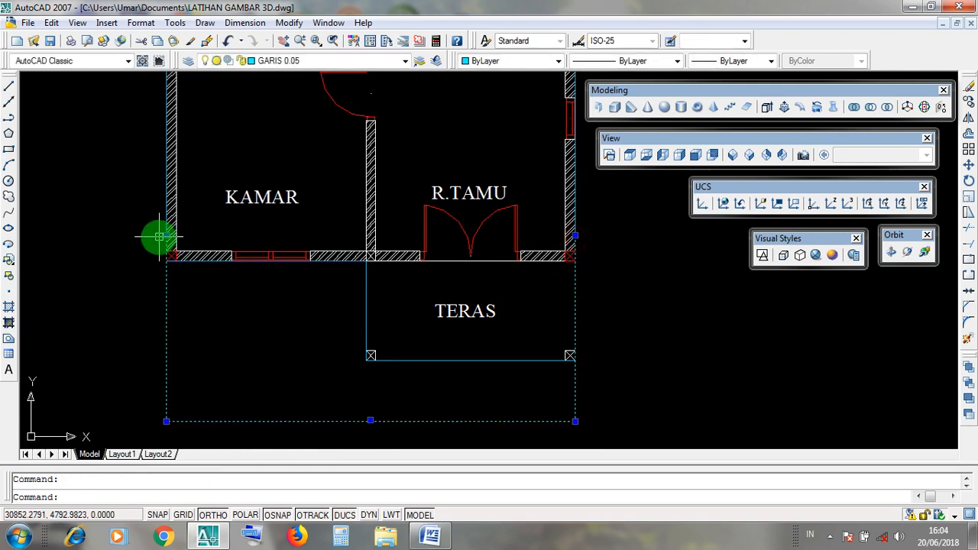
{"action": "left_click", "coordinate": [280, 422]}
{"action": "key", "text": "Escape"}
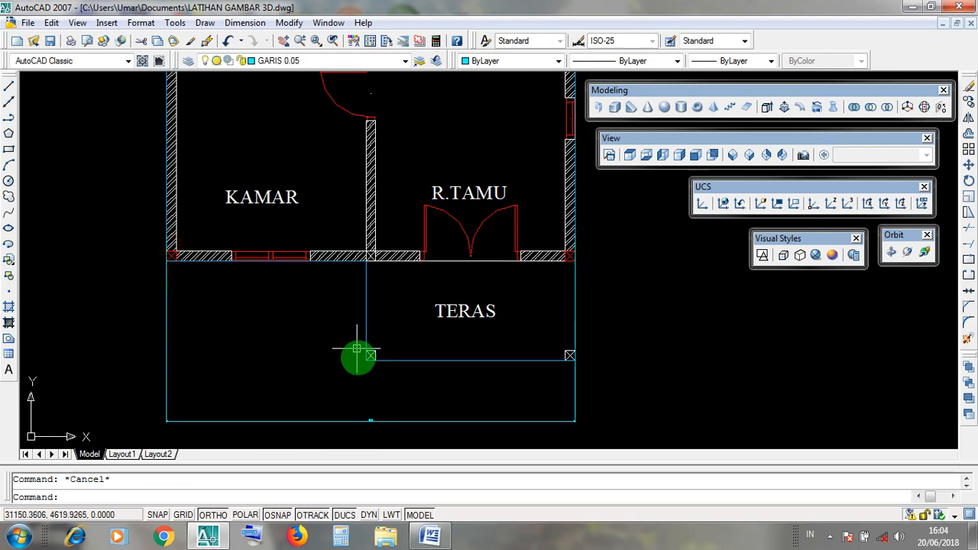
{"action": "scroll", "coordinate": [365, 430], "scroll_direction": "up", "scroll_amount": 6}
{"action": "left_click", "coordinate": [356, 348]}
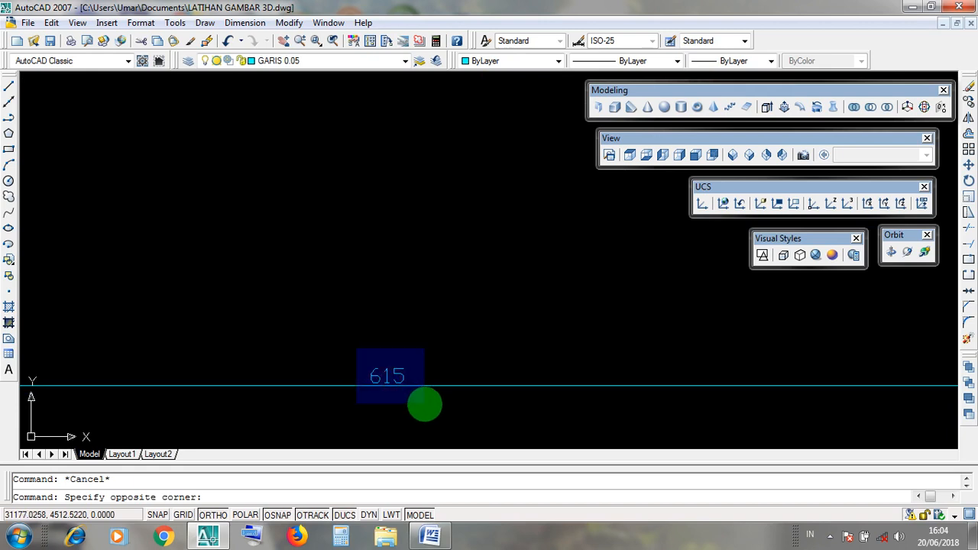
{"action": "scroll", "coordinate": [420, 394], "scroll_direction": "down", "scroll_amount": 4}
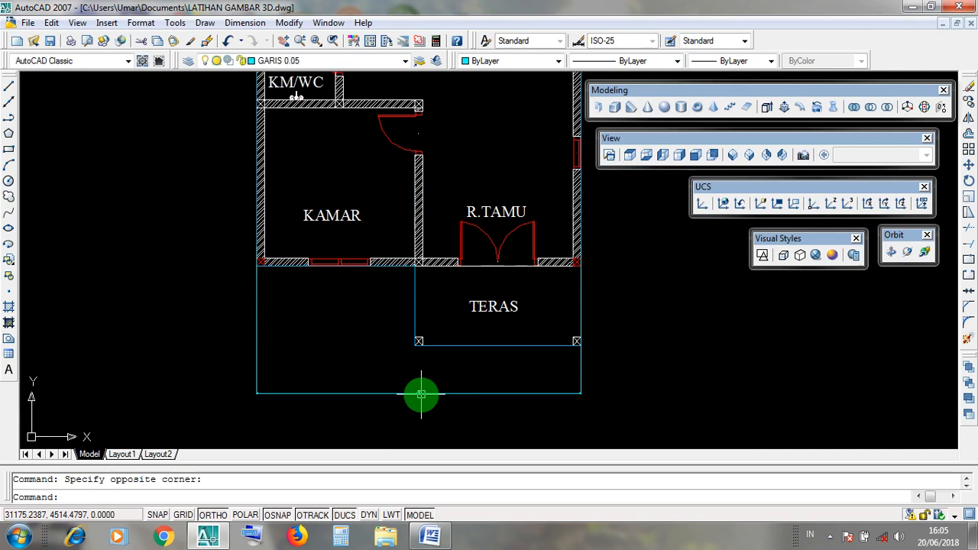
{"action": "left_click", "coordinate": [421, 394]}
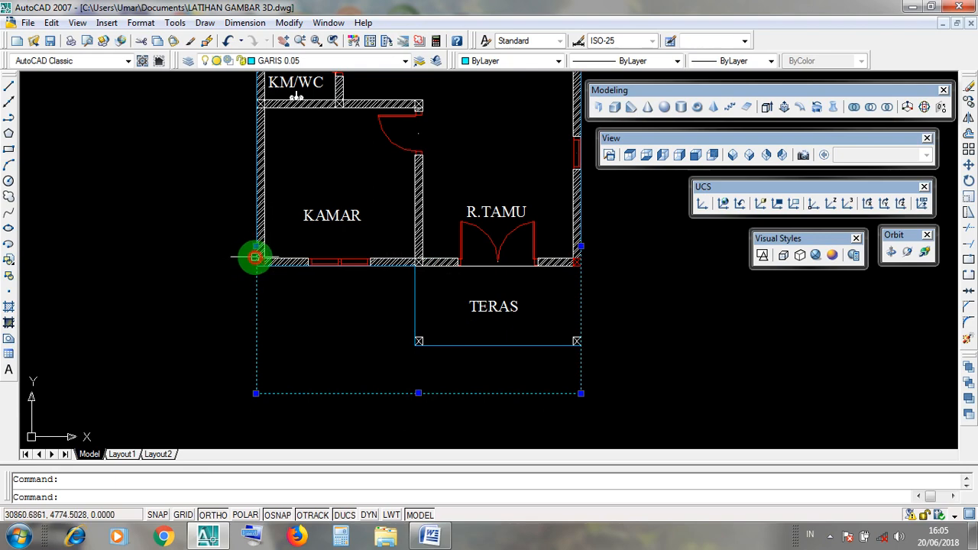
{"action": "key", "text": "Delete"}
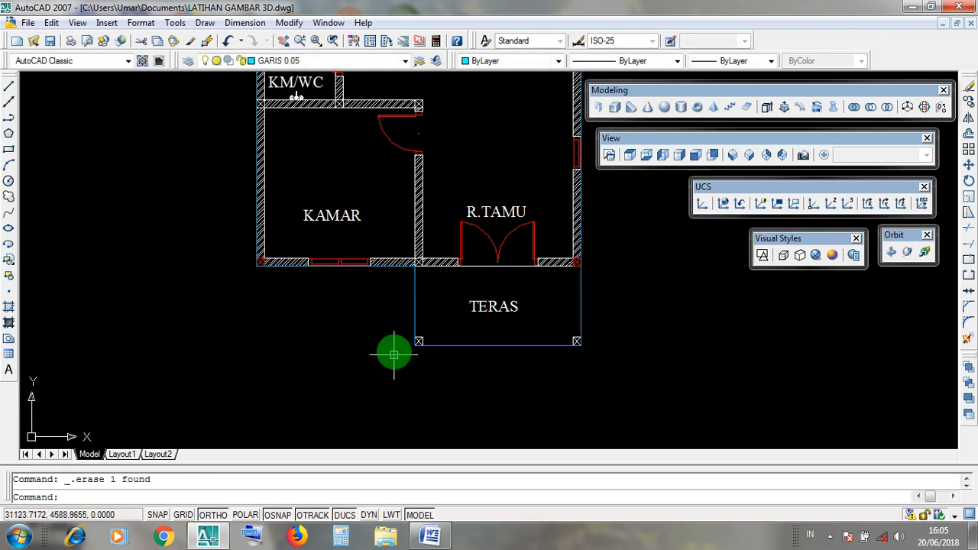
Step: Locate the front elevation DEPAN among the elevation drawings and mark it out with a selection window
{"action": "scroll", "coordinate": [489, 280], "scroll_direction": "down", "scroll_amount": 8}
{"action": "middle_click_drag", "start_coordinate": [492, 393], "coordinate": [456, 244]}
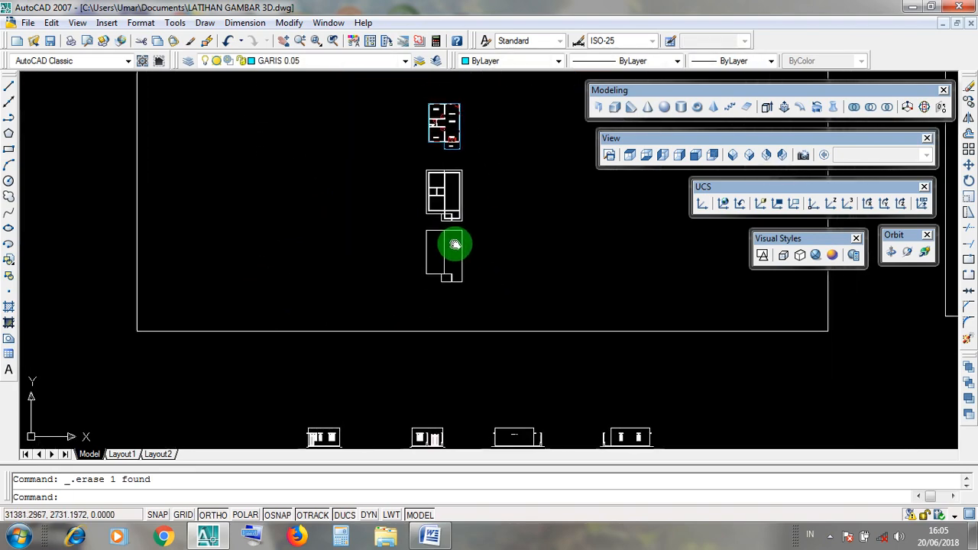
{"action": "middle_click_drag", "start_coordinate": [448, 371], "coordinate": [436, 298]}
{"action": "scroll", "coordinate": [428, 367], "scroll_direction": "up", "scroll_amount": 3}
{"action": "scroll", "coordinate": [427, 365], "scroll_direction": "up", "scroll_amount": 2}
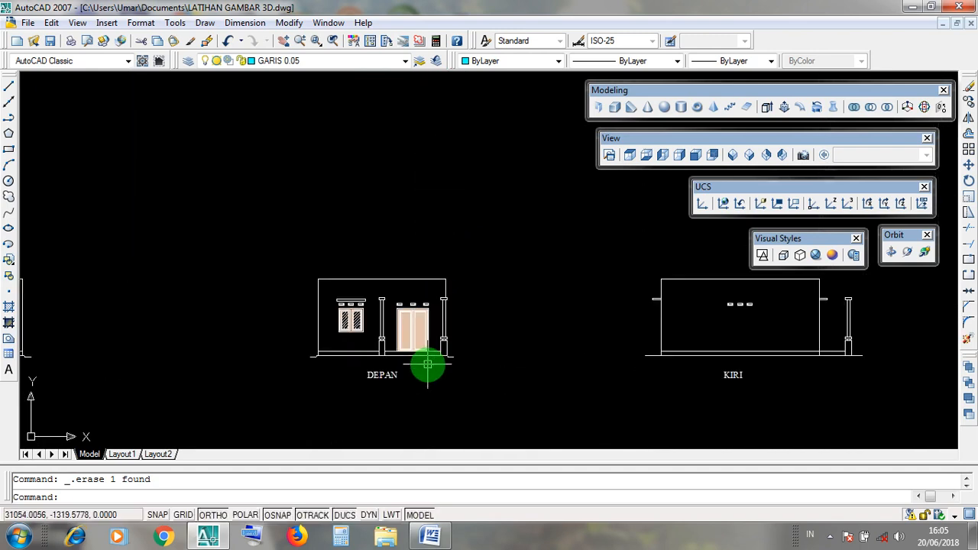
{"action": "scroll", "coordinate": [313, 298], "scroll_direction": "up", "scroll_amount": 2}
{"action": "left_click", "coordinate": [290, 253]}
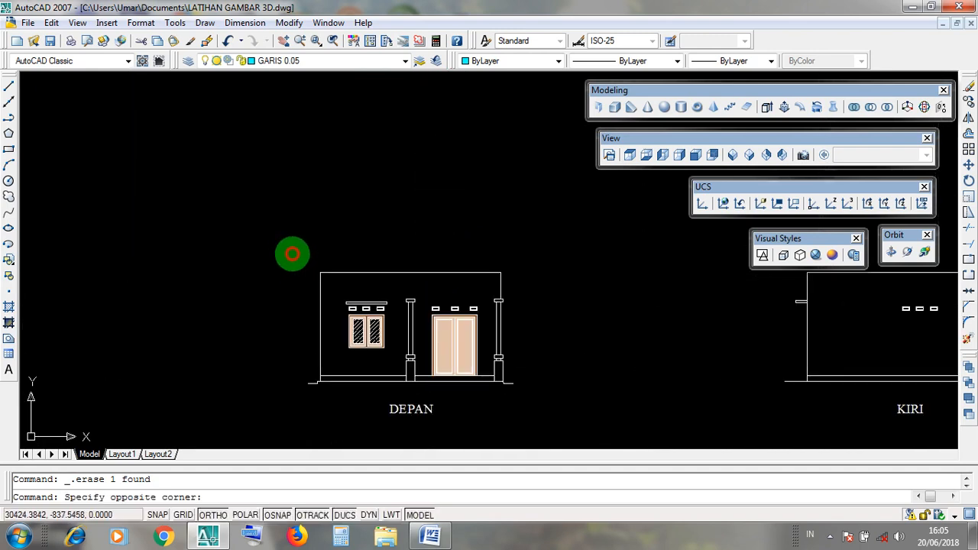
{"action": "left_click", "coordinate": [518, 428]}
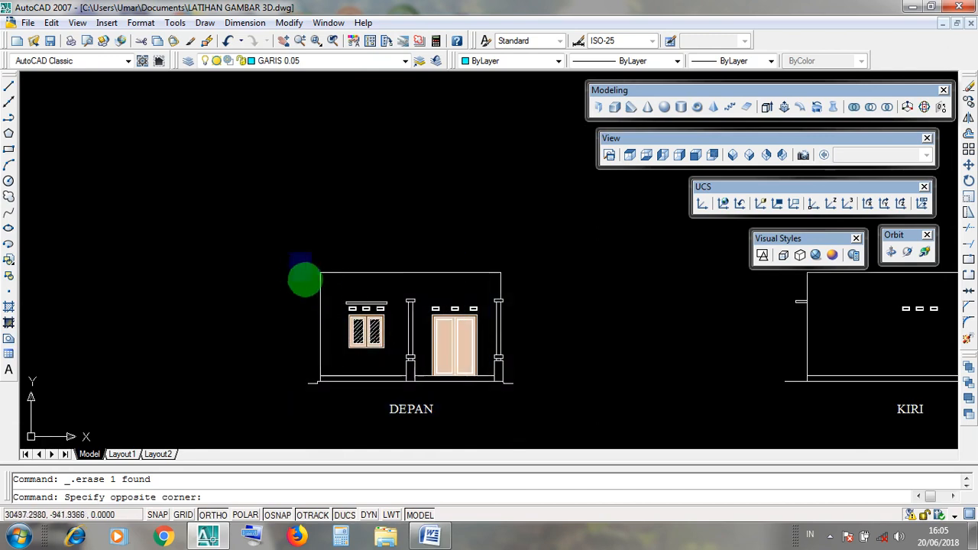
Step: Examine the DEPAN elevation in close-up and mark out the area above its top edge with selection windows
{"action": "scroll", "coordinate": [420, 312], "scroll_direction": "up", "scroll_amount": 3}
{"action": "mouse_move", "coordinate": [449, 327]}
{"action": "middle_mouse_down"}
{"action": "mouse_move", "coordinate": [393, 277]}
{"action": "mouse_move", "coordinate": [387, 233]}
{"action": "middle_mouse_up"}
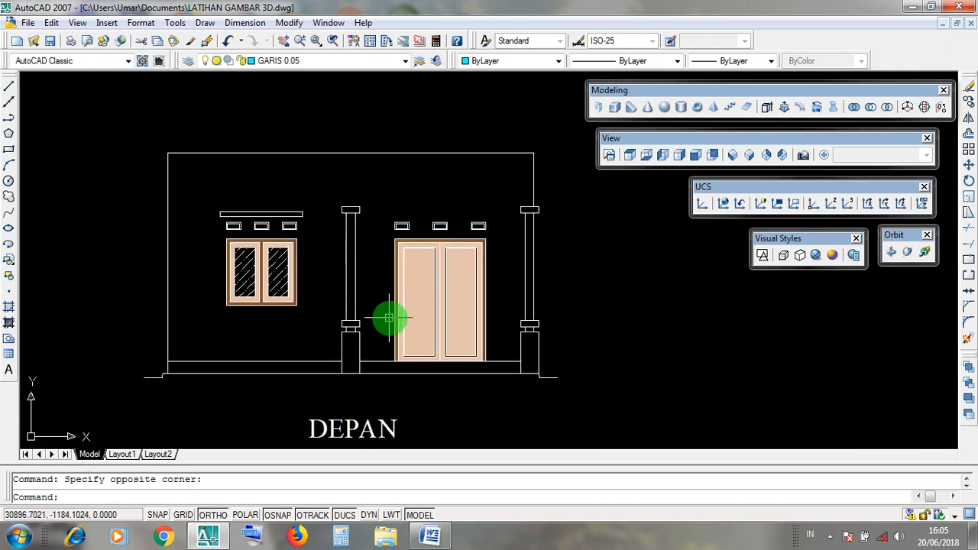
{"action": "middle_click_drag", "start_coordinate": [471, 257], "coordinate": [488, 312]}
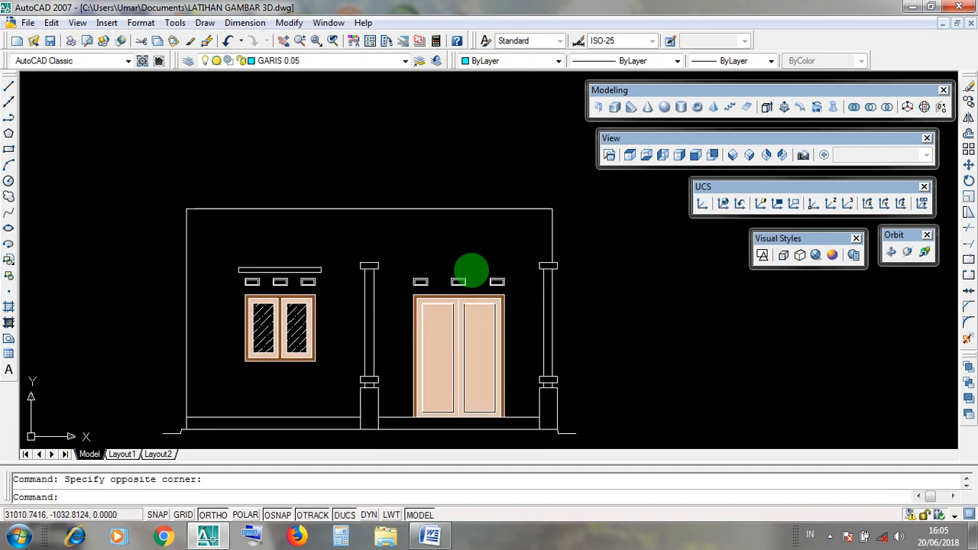
{"action": "left_click", "coordinate": [439, 191]}
{"action": "left_click", "coordinate": [268, 124]}
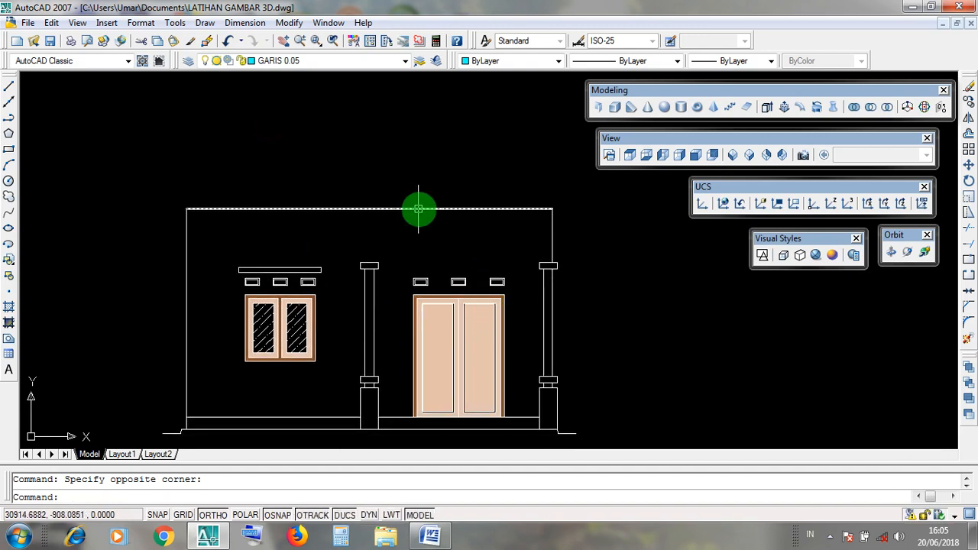
{"action": "left_click", "coordinate": [443, 177]}
{"action": "left_click", "coordinate": [286, 124]}
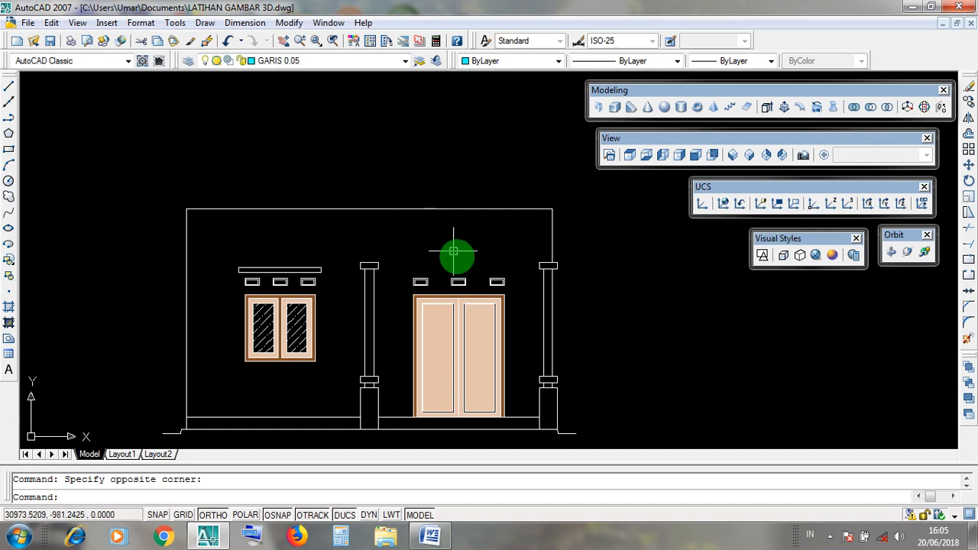
Step: Check the two vertical side edges of the DEPAN elevation's wall by selecting them, and clear the selection
{"action": "scroll", "coordinate": [460, 271], "scroll_direction": "down", "scroll_amount": 2}
{"action": "scroll", "coordinate": [461, 271], "scroll_direction": "down", "scroll_amount": 2}
{"action": "scroll", "coordinate": [459, 269], "scroll_direction": "up", "scroll_amount": 3}
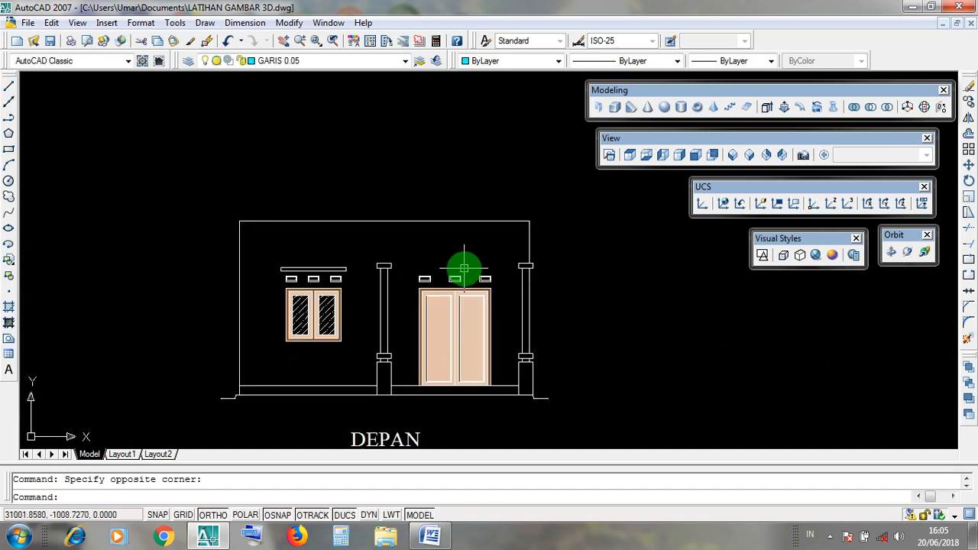
{"action": "left_click", "coordinate": [528, 246]}
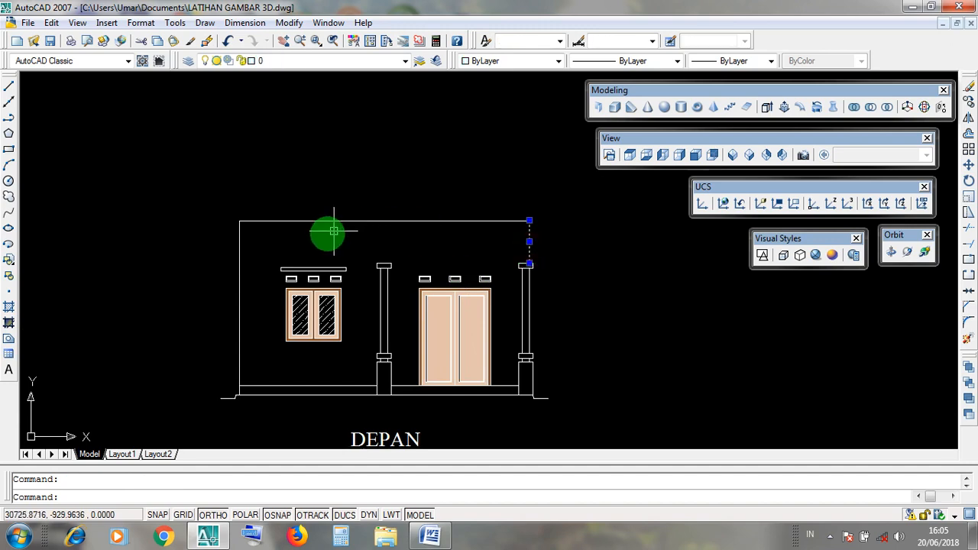
{"action": "left_click", "coordinate": [238, 267]}
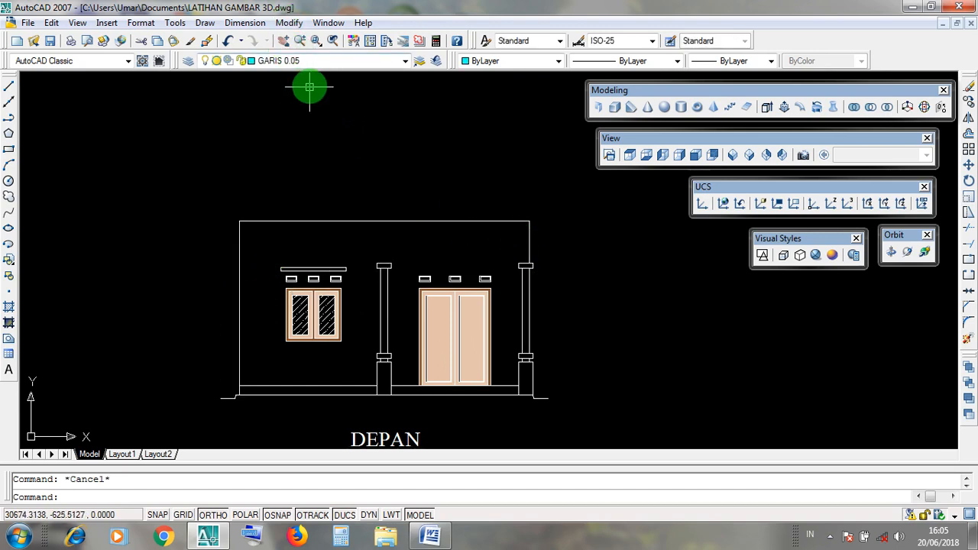
Step: Place a linear dimension across the full width of the DEPAN elevation, above its top edge, and examine its text in close-up
{"action": "left_click", "coordinate": [251, 24]}
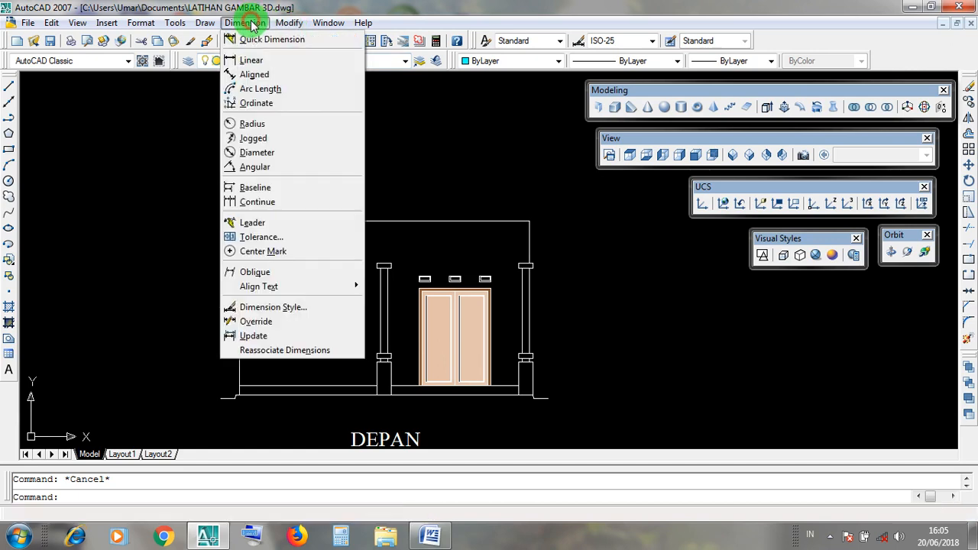
{"action": "left_click", "coordinate": [303, 60]}
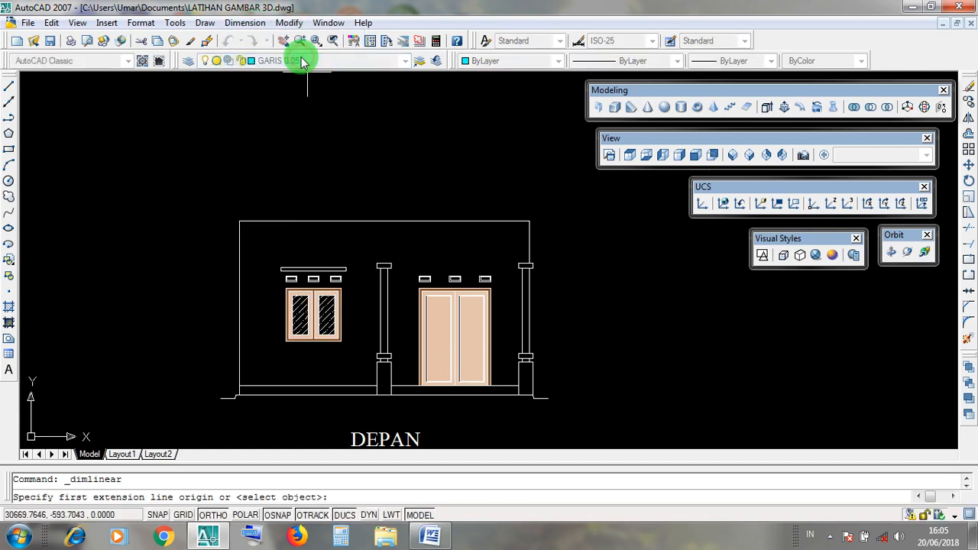
{"action": "left_click", "coordinate": [529, 243]}
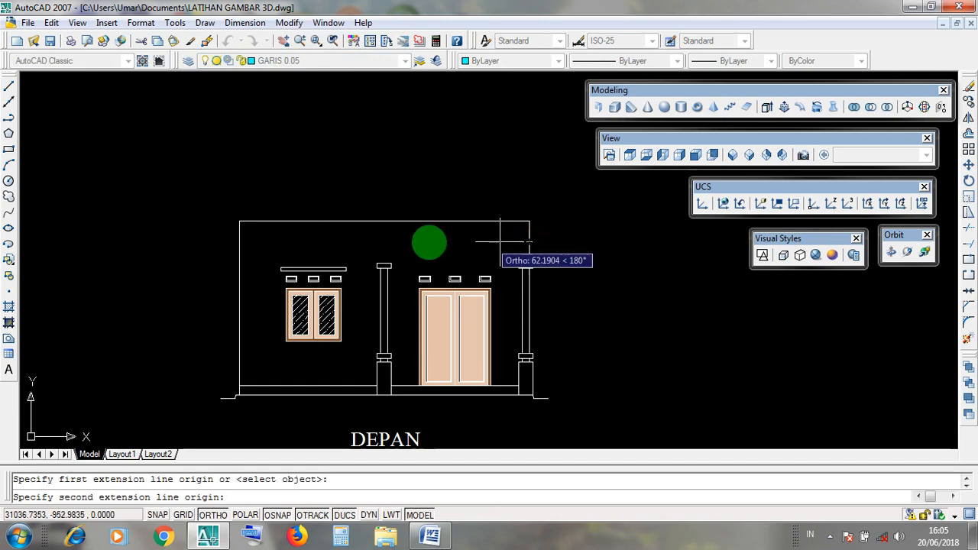
{"action": "left_click", "coordinate": [236, 242]}
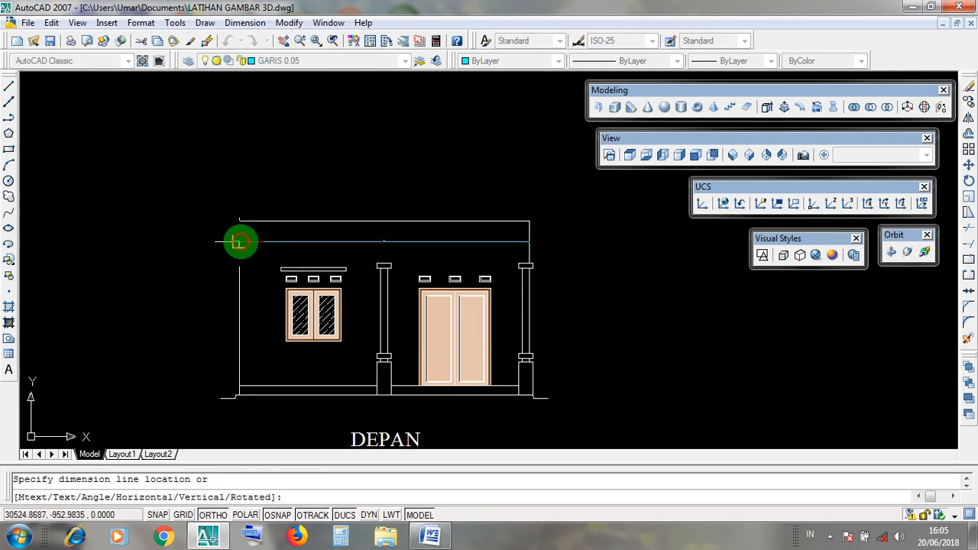
{"action": "left_click", "coordinate": [272, 176]}
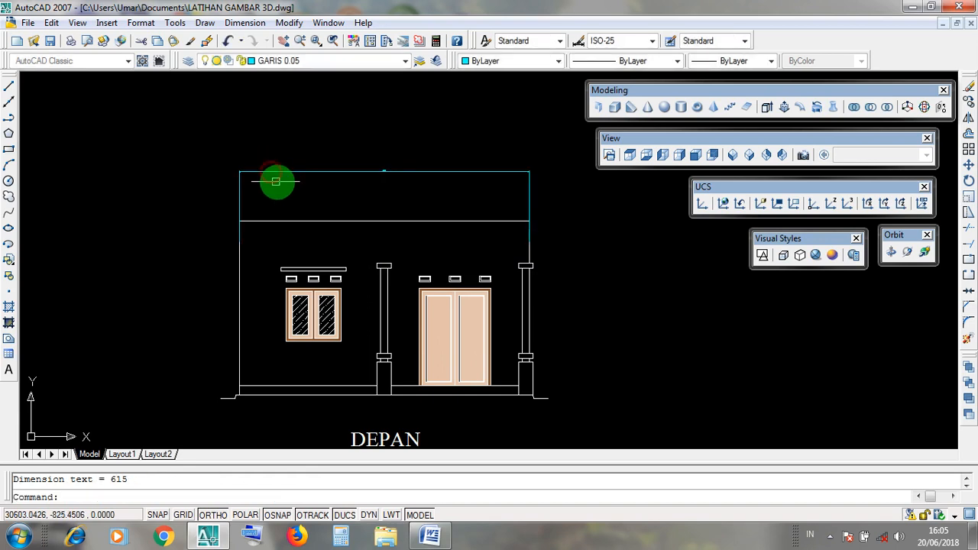
{"action": "scroll", "coordinate": [400, 155], "scroll_direction": "up", "scroll_amount": 8}
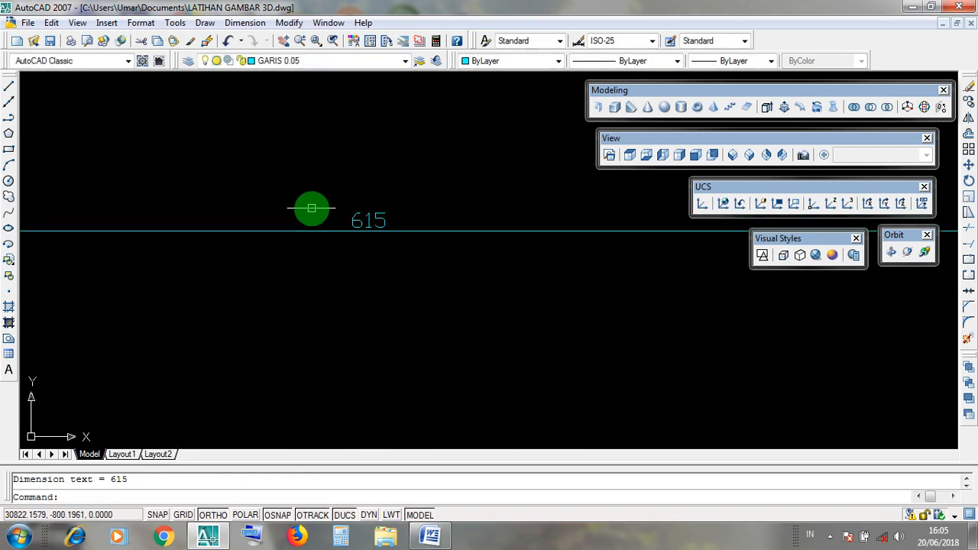
Step: Delete the linear dimension above the top edge of the DEPAN elevation
{"action": "scroll", "coordinate": [410, 223], "scroll_direction": "down", "scroll_amount": 5}
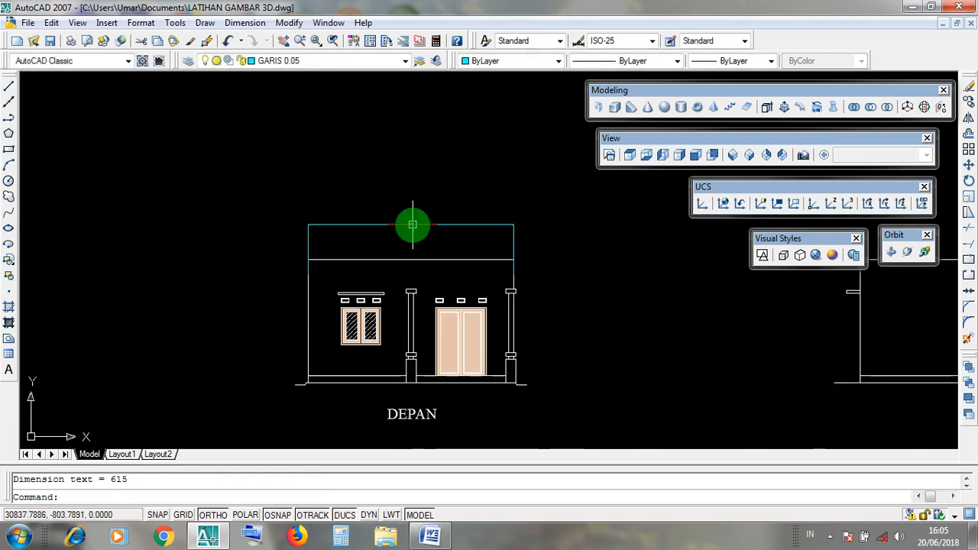
{"action": "left_click", "coordinate": [412, 224]}
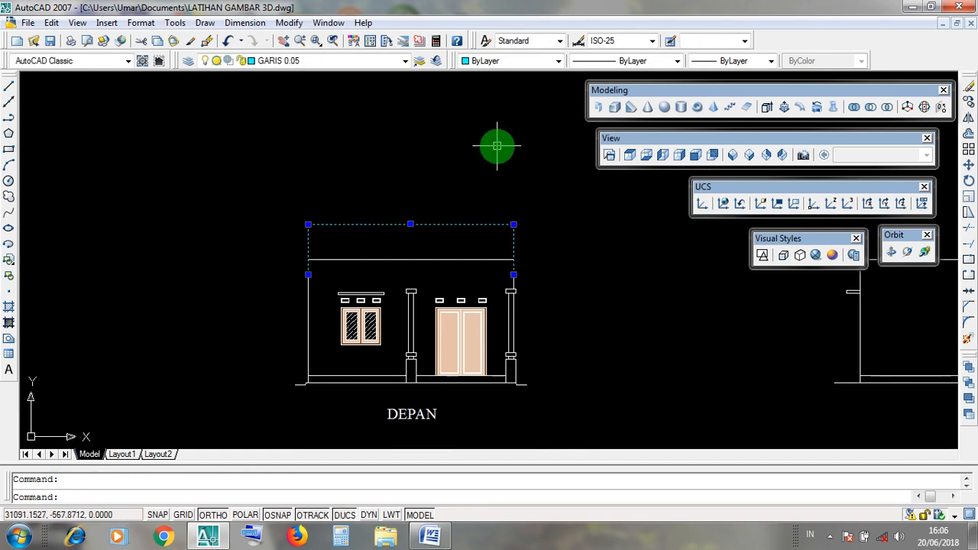
{"action": "key", "text": "Delete"}
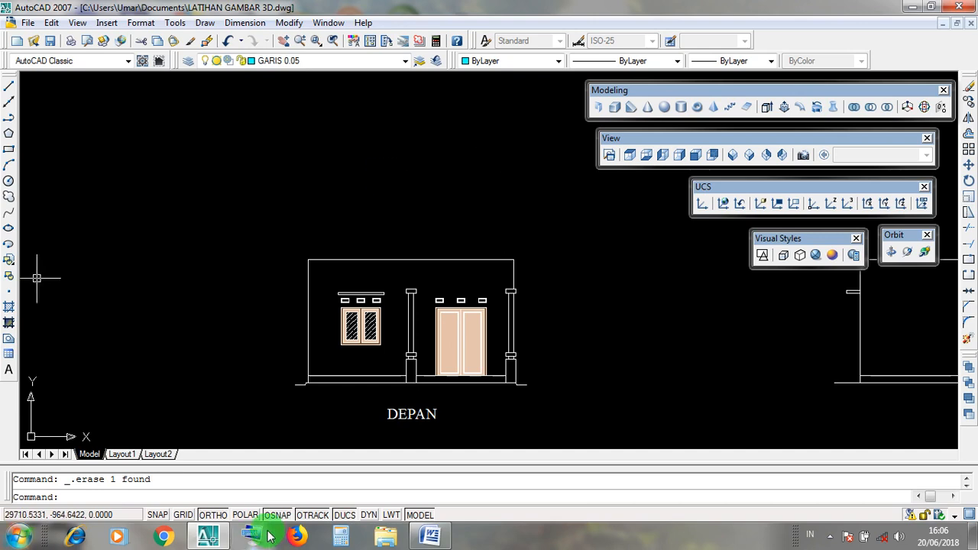
Step: Examine the door, window and columns of the DEPAN elevation in close-up, leaving nothing selected
{"action": "left_click", "coordinate": [474, 353]}
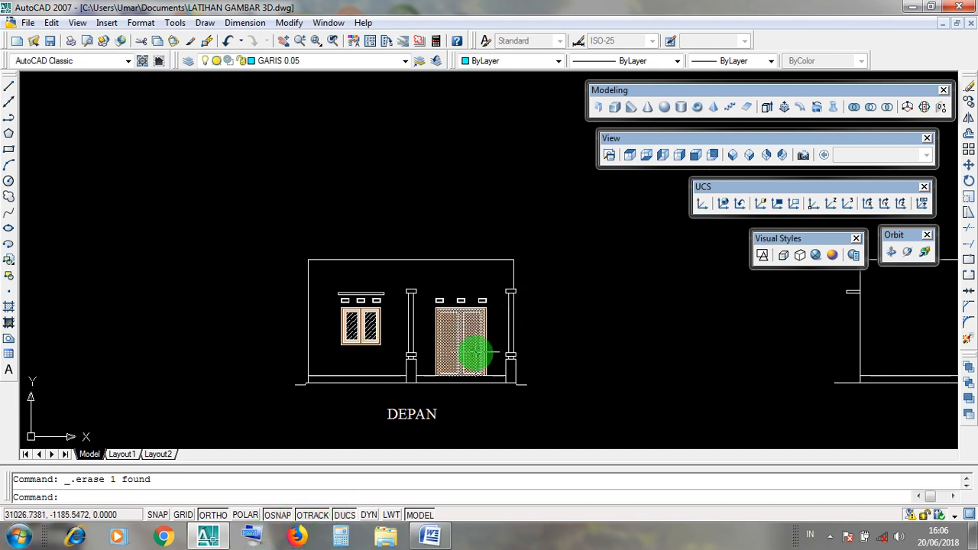
{"action": "key", "text": "Escape"}
{"action": "scroll", "coordinate": [427, 344], "scroll_direction": "up", "scroll_amount": 3}
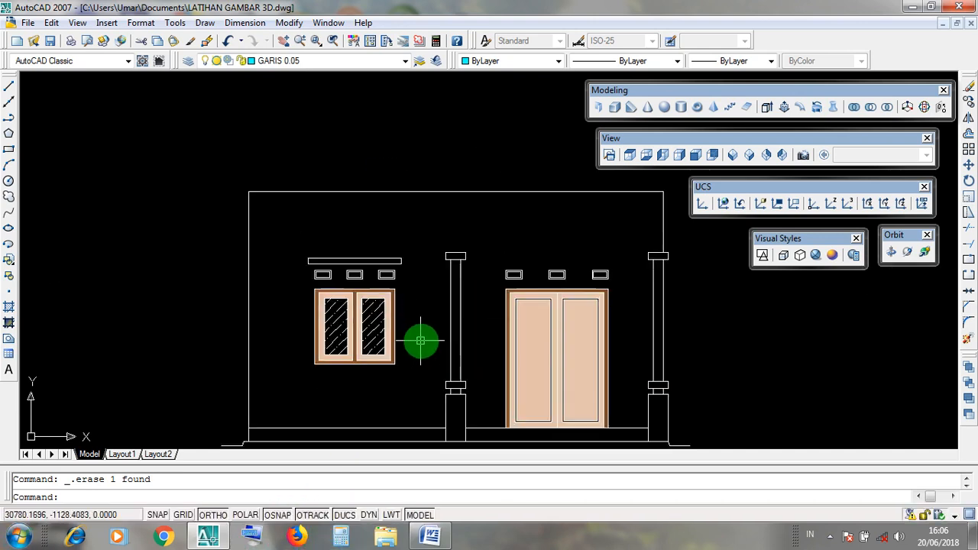
{"action": "middle_click_drag", "start_coordinate": [430, 345], "coordinate": [349, 332]}
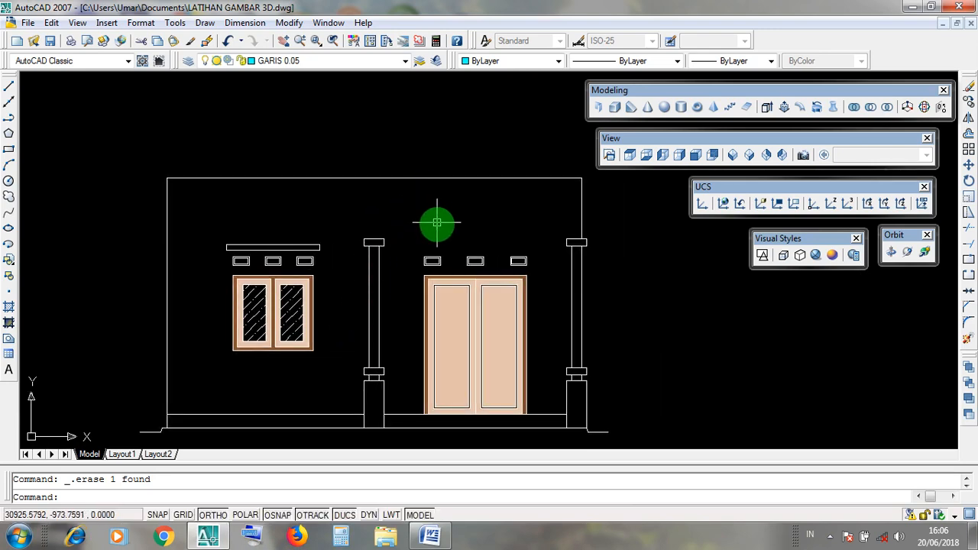
Step: Return to the floor plan and mark out the front wall of the front KAMAR with a selection window
{"action": "scroll", "coordinate": [569, 327], "scroll_direction": "down", "scroll_amount": 10}
{"action": "middle_click_drag", "start_coordinate": [589, 283], "coordinate": [536, 390]}
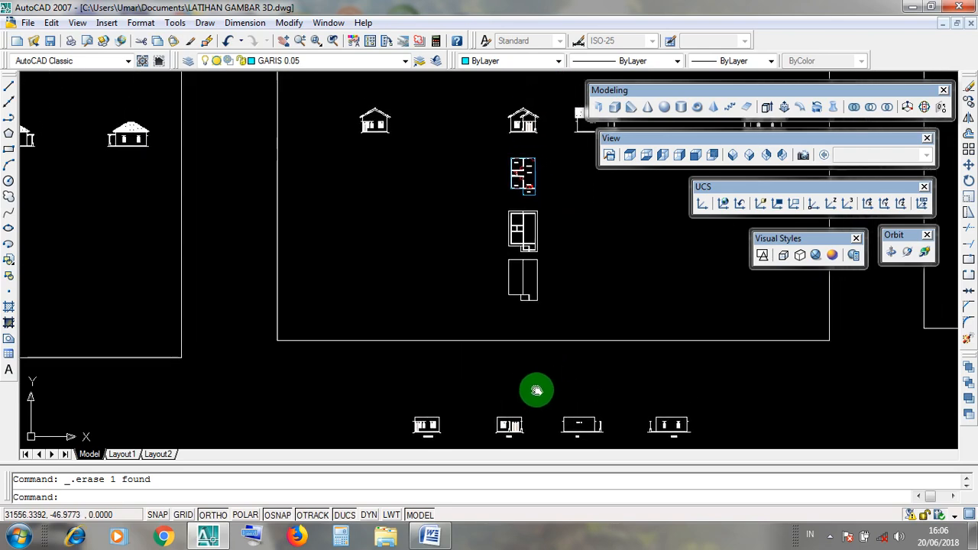
{"action": "middle_click_drag", "start_coordinate": [532, 226], "coordinate": [517, 283]}
{"action": "scroll", "coordinate": [507, 219], "scroll_direction": "up", "scroll_amount": 6}
{"action": "scroll", "coordinate": [572, 282], "scroll_direction": "up", "scroll_amount": 3}
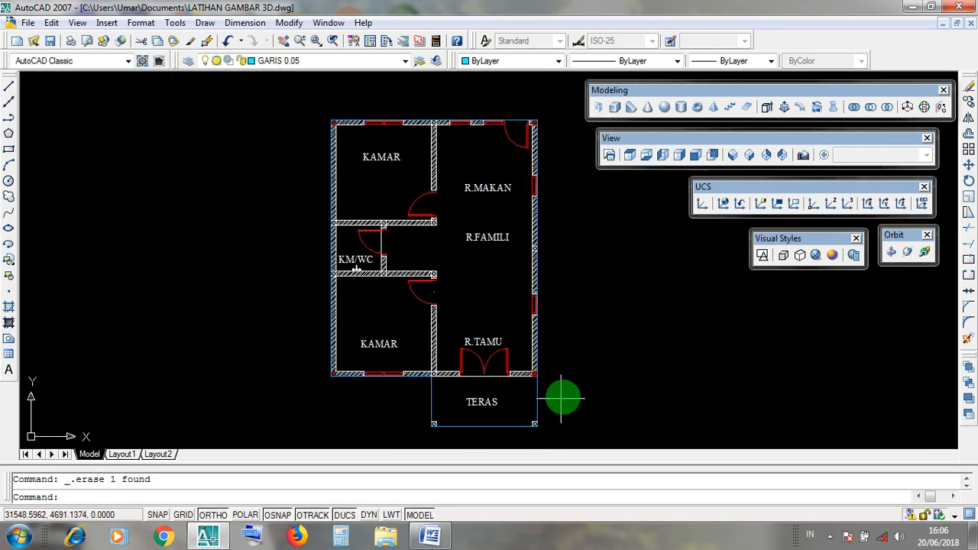
{"action": "scroll", "coordinate": [453, 376], "scroll_direction": "up", "scroll_amount": 2}
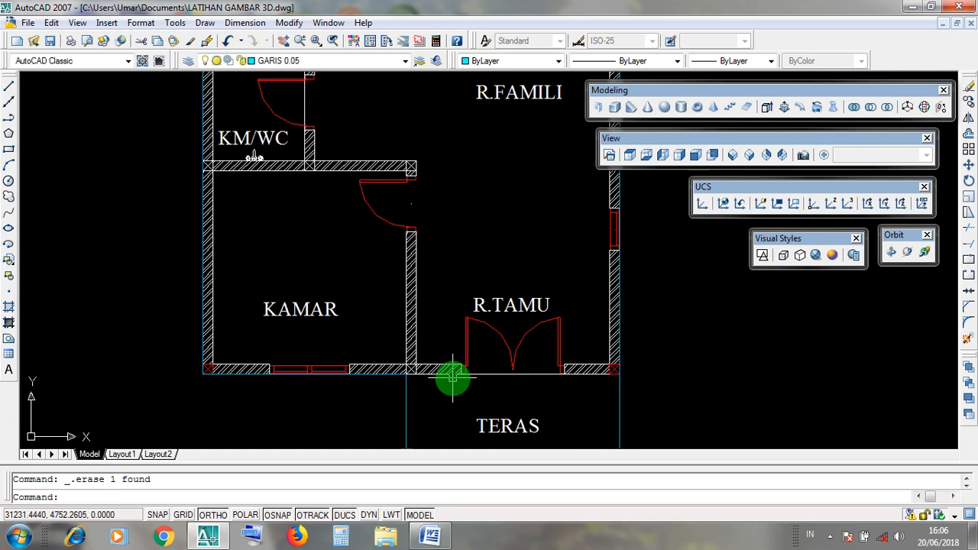
{"action": "left_click", "coordinate": [180, 305]}
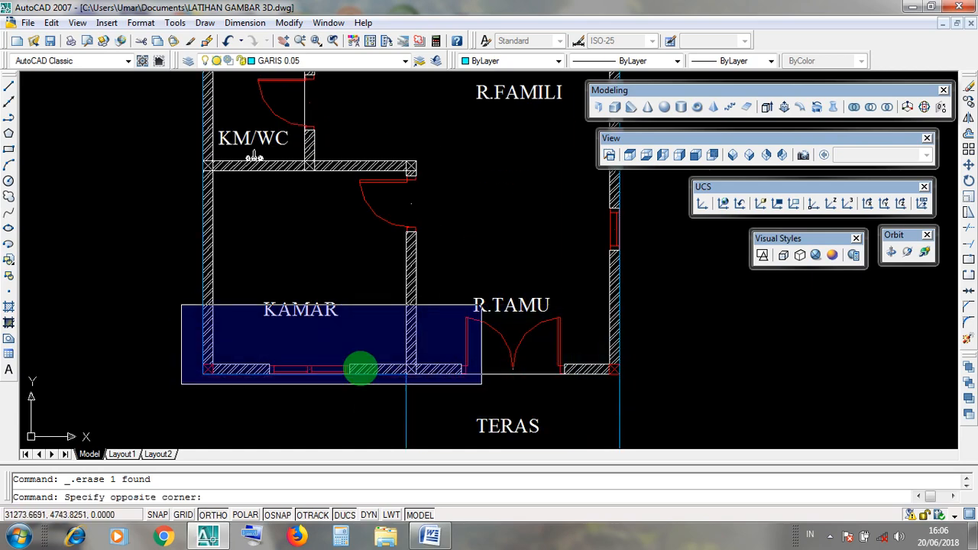
{"action": "left_click", "coordinate": [98, 340]}
Step: Check the front wall's outer line along KAMAR and R.TAMU by picking it, leaving nothing selected
{"action": "left_click", "coordinate": [153, 340]}
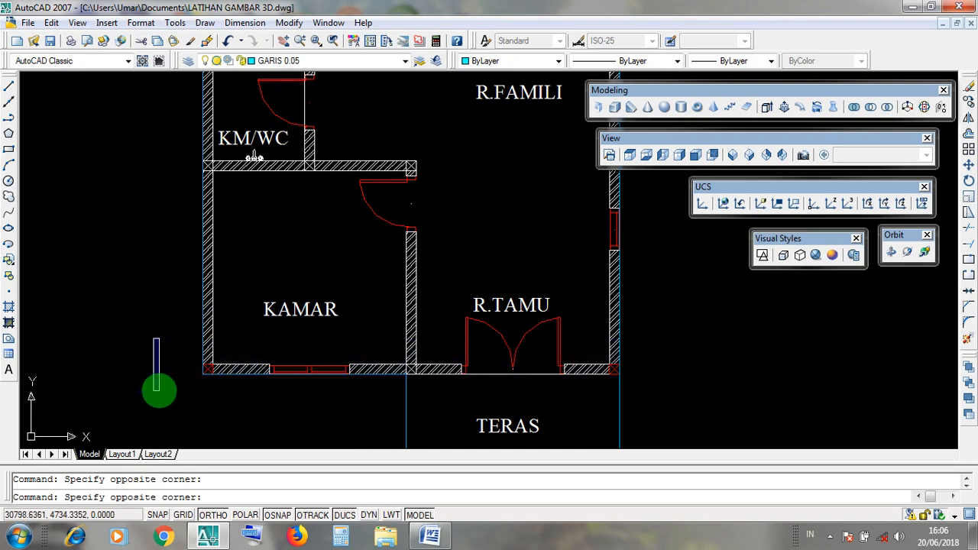
{"action": "left_click", "coordinate": [158, 392]}
{"action": "left_click", "coordinate": [328, 373]}
{"action": "left_click", "coordinate": [328, 373], "text": "shift"}
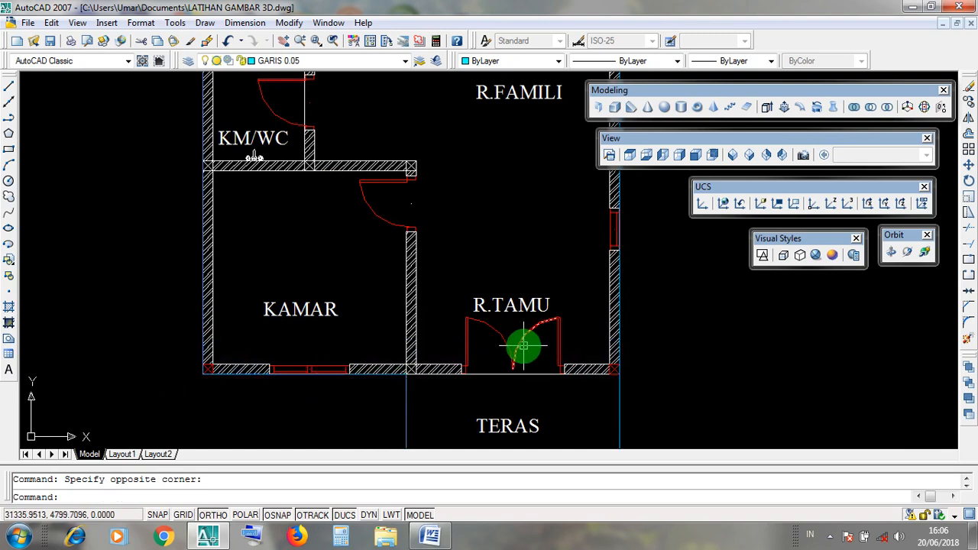
{"action": "left_click", "coordinate": [435, 374]}
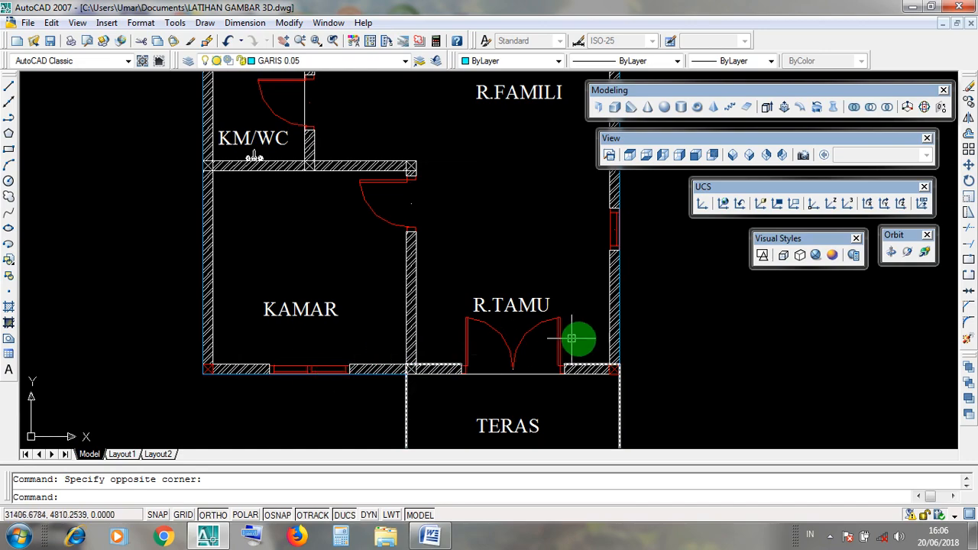
Step: Examine the front wall of the floor plan in close-up, from the KAMAR window to the R.TAMU double door and the TERAS
{"action": "middle_click_drag", "start_coordinate": [578, 339], "coordinate": [568, 396]}
{"action": "scroll", "coordinate": [573, 395], "scroll_direction": "up", "scroll_amount": 3}
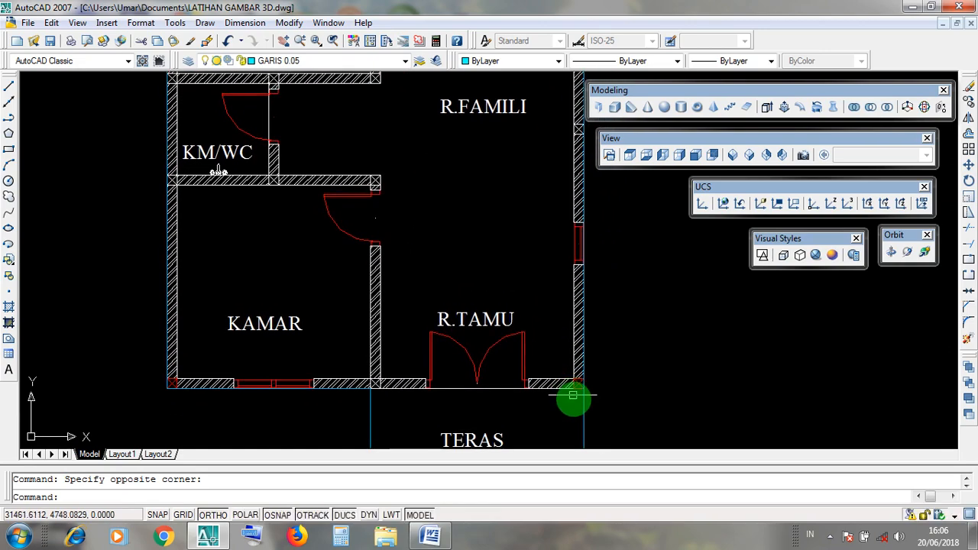
{"action": "scroll", "coordinate": [567, 353], "scroll_direction": "down", "scroll_amount": 5}
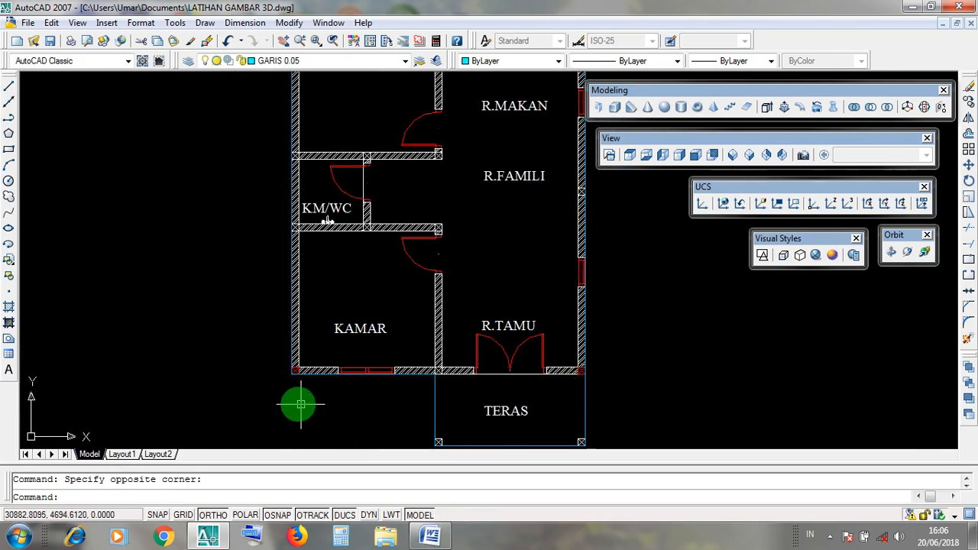
{"action": "scroll", "coordinate": [295, 367], "scroll_direction": "up", "scroll_amount": 5}
{"action": "scroll", "coordinate": [348, 405], "scroll_direction": "down", "scroll_amount": 5}
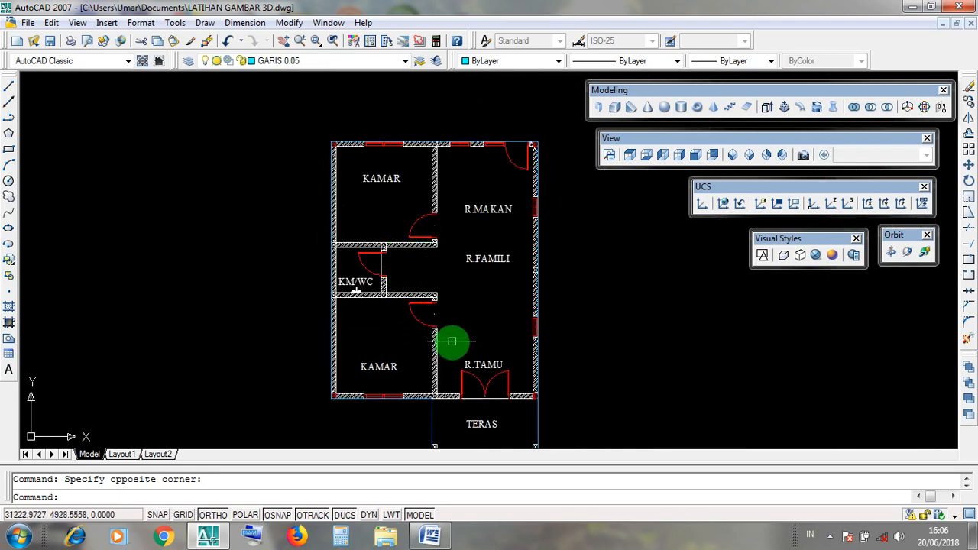
{"action": "scroll", "coordinate": [452, 395], "scroll_direction": "up", "scroll_amount": 3}
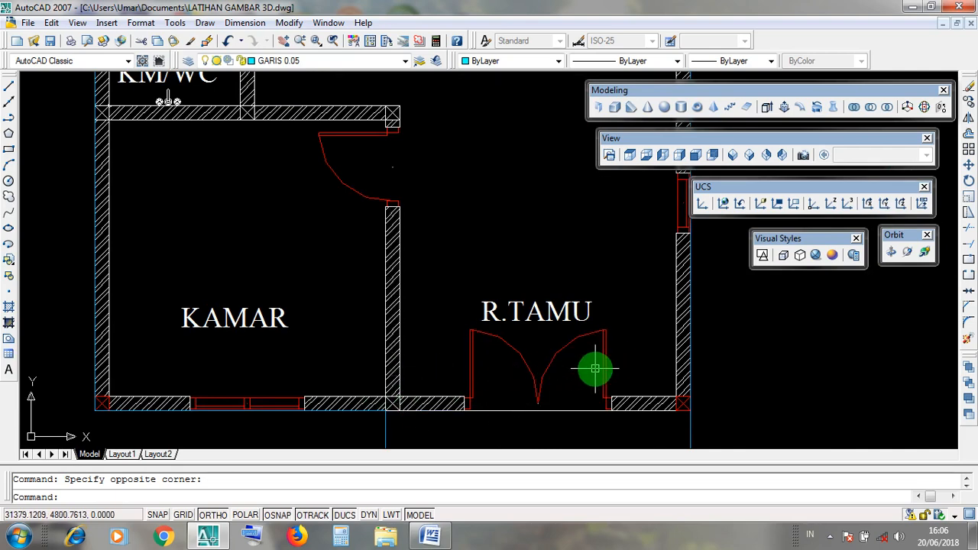
{"action": "scroll", "coordinate": [596, 368], "scroll_direction": "up", "scroll_amount": 3}
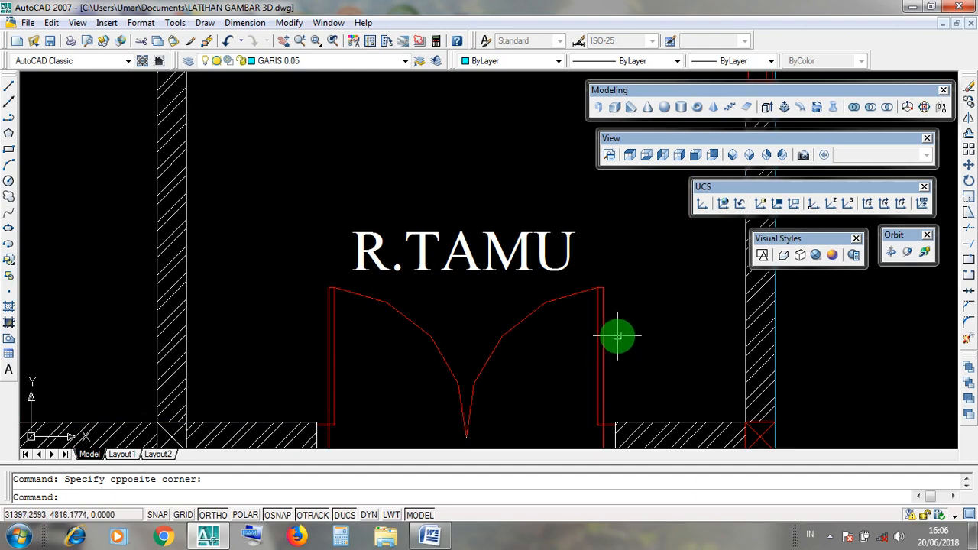
{"action": "scroll", "coordinate": [617, 335], "scroll_direction": "down", "scroll_amount": 2}
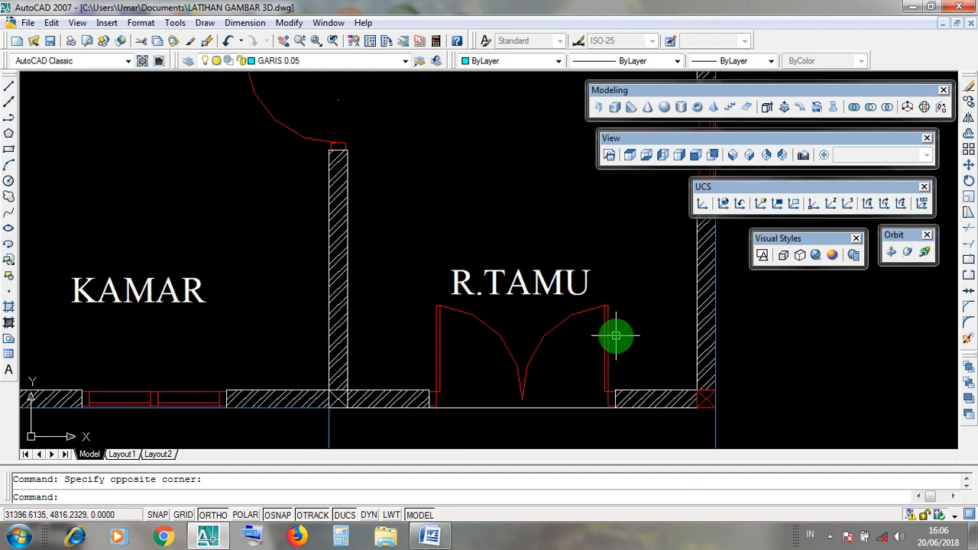
{"action": "scroll", "coordinate": [615, 335], "scroll_direction": "down", "scroll_amount": 3}
{"action": "middle_click_drag", "start_coordinate": [591, 314], "coordinate": [547, 343]}
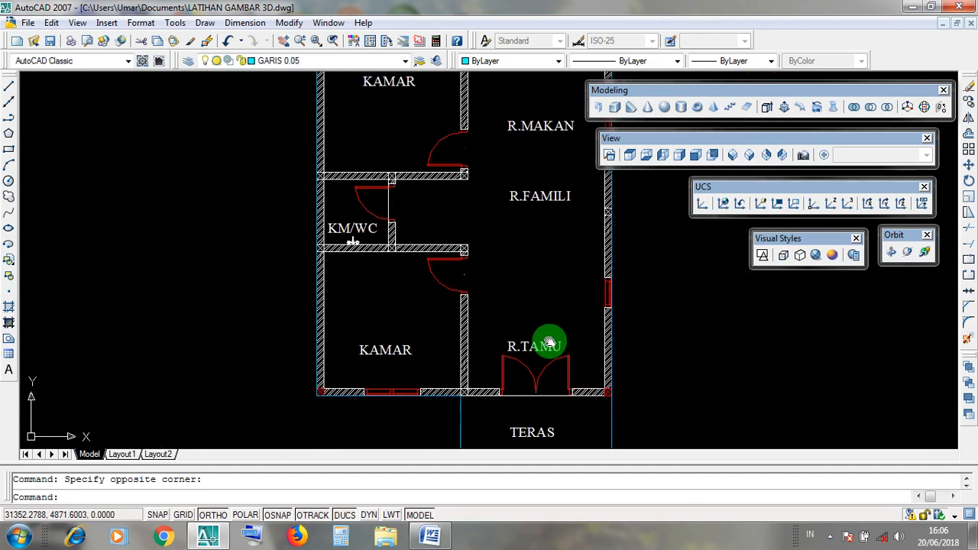
{"action": "scroll", "coordinate": [547, 391], "scroll_direction": "up", "scroll_amount": 2}
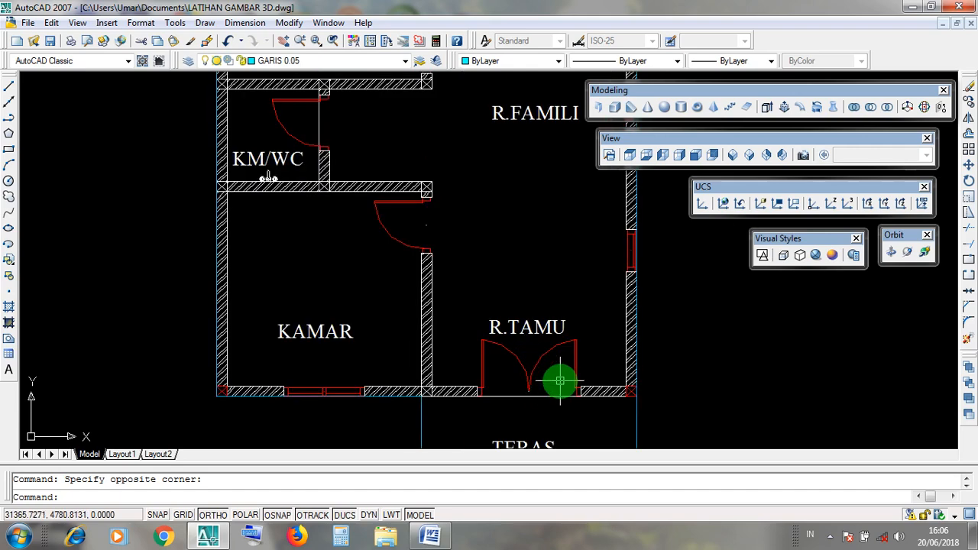
{"action": "middle_click_drag", "start_coordinate": [560, 380], "coordinate": [524, 323]}
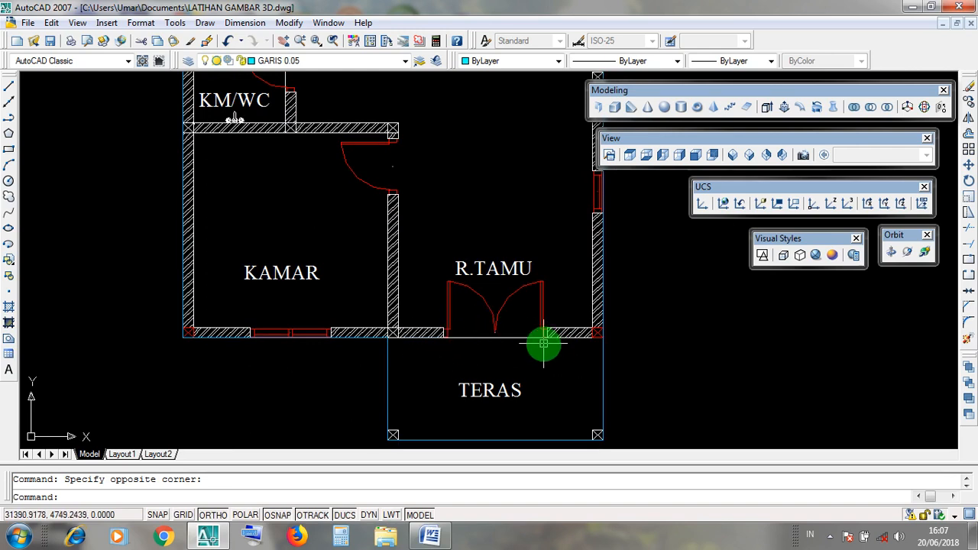
Step: Compare the floor plan as a whole with the close-up of its R.TAMU entrance
{"action": "scroll", "coordinate": [525, 361], "scroll_direction": "down", "scroll_amount": 10}
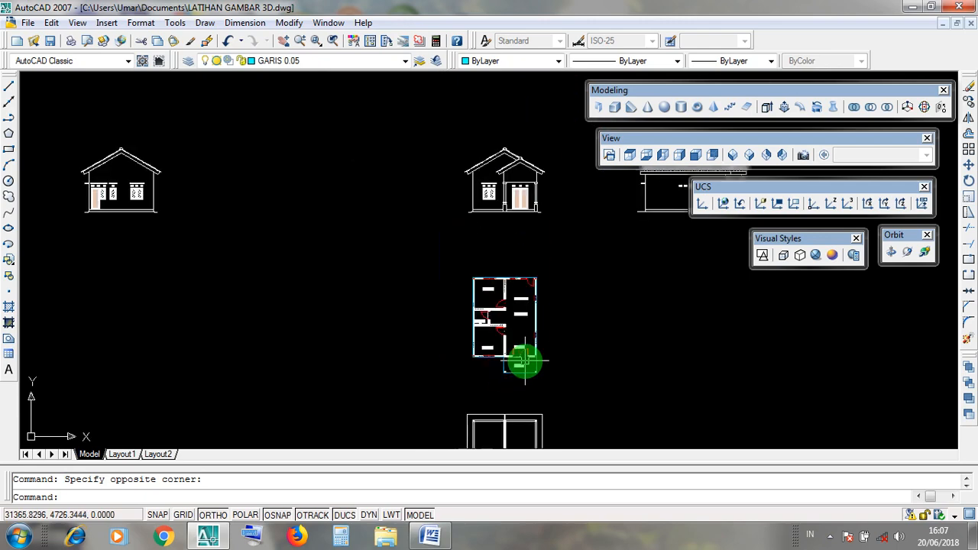
{"action": "scroll", "coordinate": [530, 352], "scroll_direction": "up", "scroll_amount": 4}
{"action": "scroll", "coordinate": [504, 297], "scroll_direction": "up", "scroll_amount": 6}
{"action": "scroll", "coordinate": [502, 297], "scroll_direction": "down", "scroll_amount": 2}
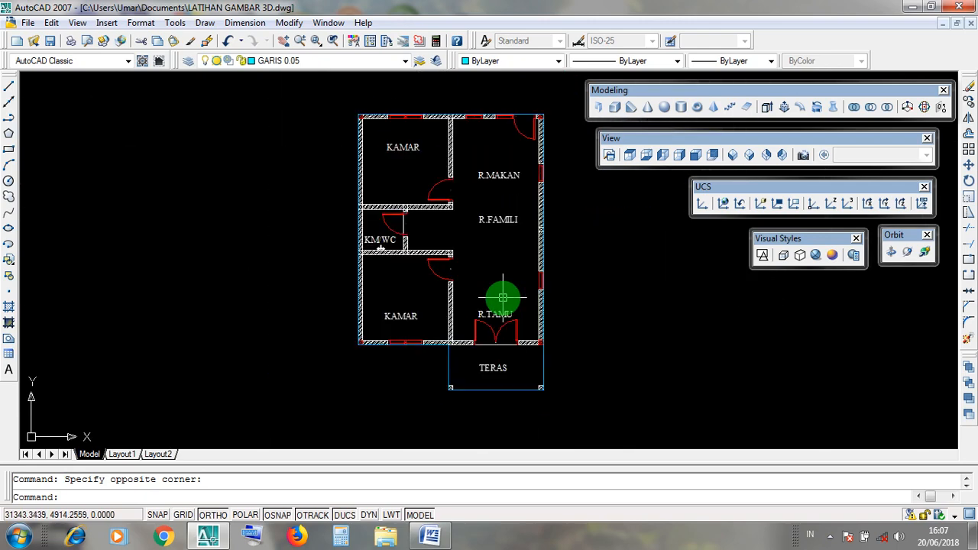
{"action": "scroll", "coordinate": [499, 306], "scroll_direction": "up", "scroll_amount": 3}
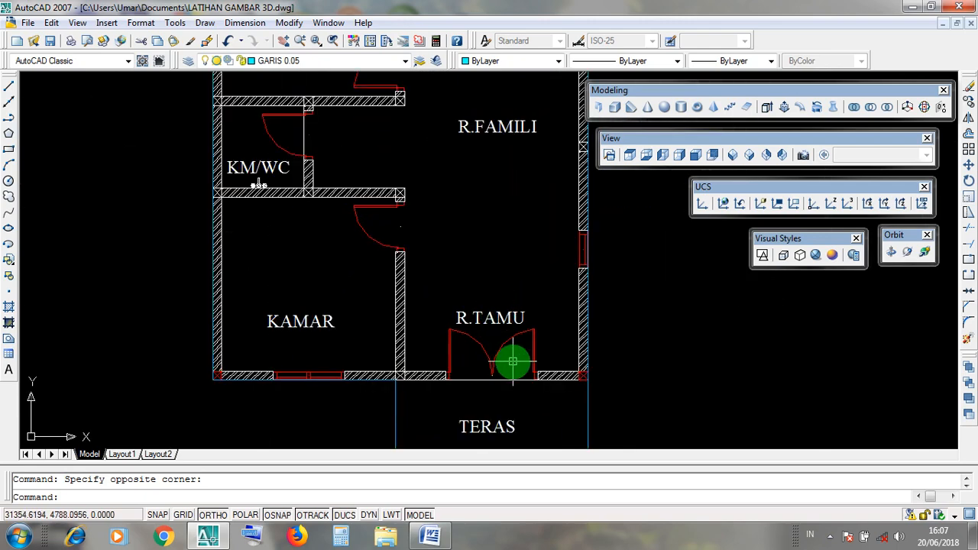
{"action": "scroll", "coordinate": [508, 343], "scroll_direction": "down", "scroll_amount": 5}
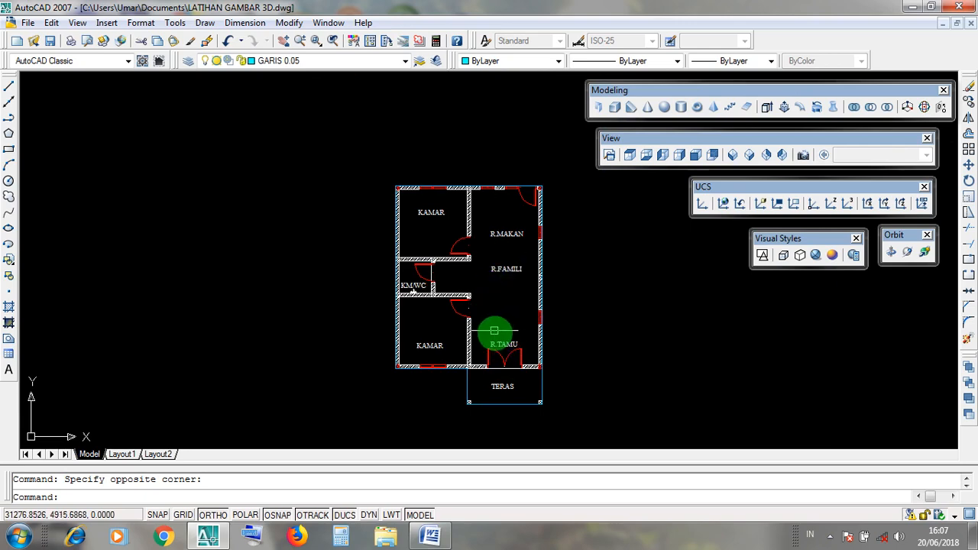
{"action": "scroll", "coordinate": [498, 357], "scroll_direction": "up", "scroll_amount": 5}
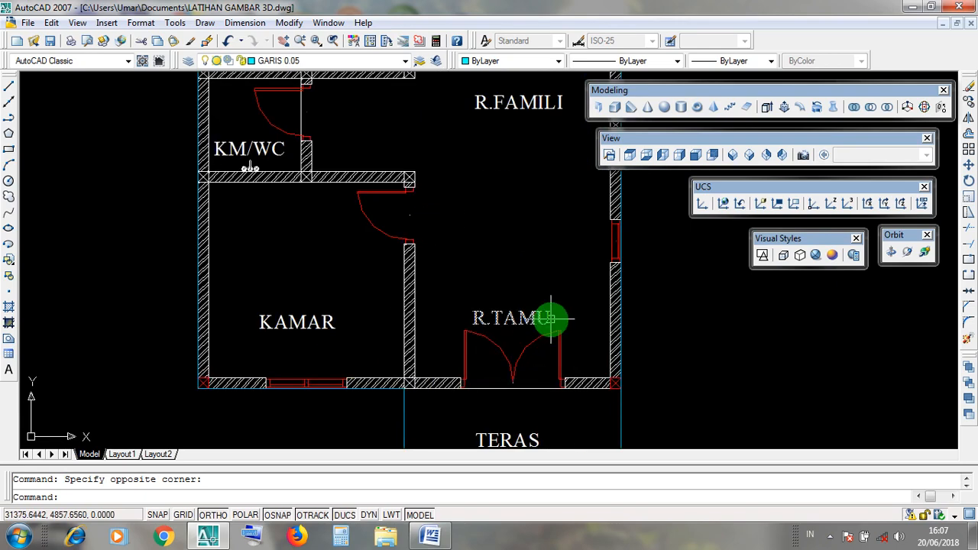
Step: Look over the two outline plans below the floor plan
{"action": "scroll", "coordinate": [551, 319], "scroll_direction": "down", "scroll_amount": 8}
{"action": "middle_click_drag", "start_coordinate": [549, 390], "coordinate": [527, 201]}
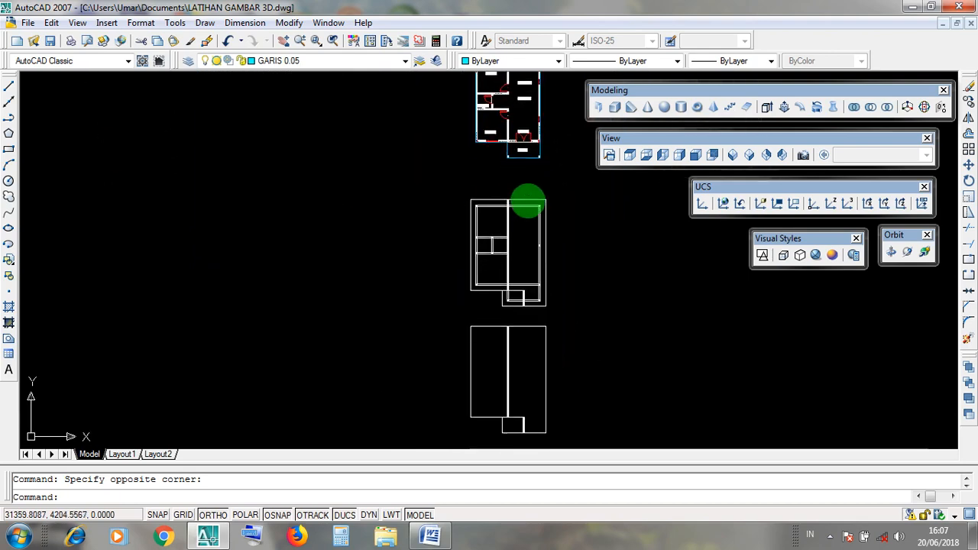
{"action": "mouse_move", "coordinate": [527, 360]}
{"action": "middle_mouse_down"}
{"action": "mouse_move", "coordinate": [530, 292]}
{"action": "mouse_move", "coordinate": [497, 201]}
{"action": "mouse_move", "coordinate": [462, 233]}
{"action": "mouse_move", "coordinate": [456, 320]}
{"action": "middle_mouse_up"}
{"action": "scroll", "coordinate": [487, 343], "scroll_direction": "down", "scroll_amount": 5}
{"action": "scroll", "coordinate": [463, 246], "scroll_direction": "up", "scroll_amount": 5}
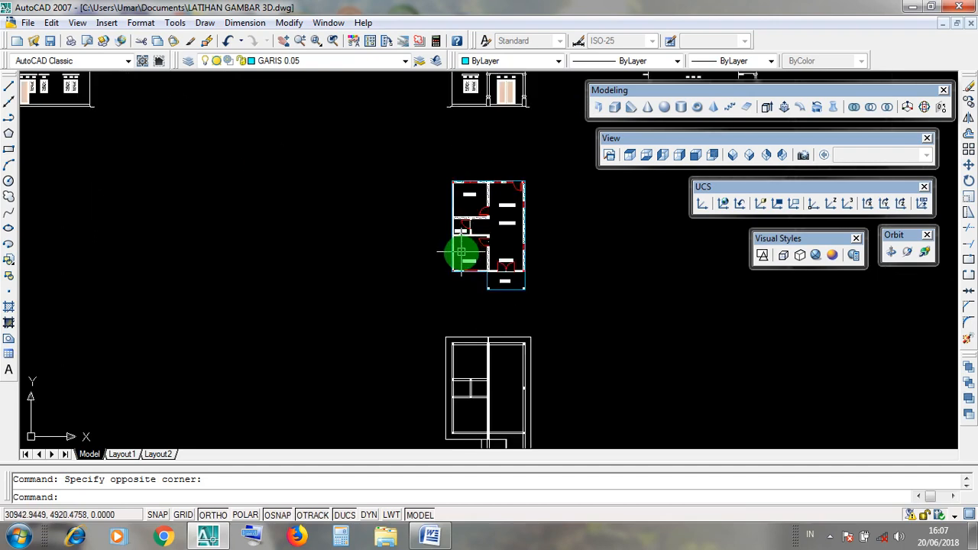
Step: Mark out the full width of the floor plan's front wall with a selection window, leaving nothing selected
{"action": "scroll", "coordinate": [462, 252], "scroll_direction": "up", "scroll_amount": 8}
{"action": "scroll", "coordinate": [375, 304], "scroll_direction": "down", "scroll_amount": 5}
{"action": "middle_click_drag", "start_coordinate": [375, 306], "coordinate": [335, 336]}
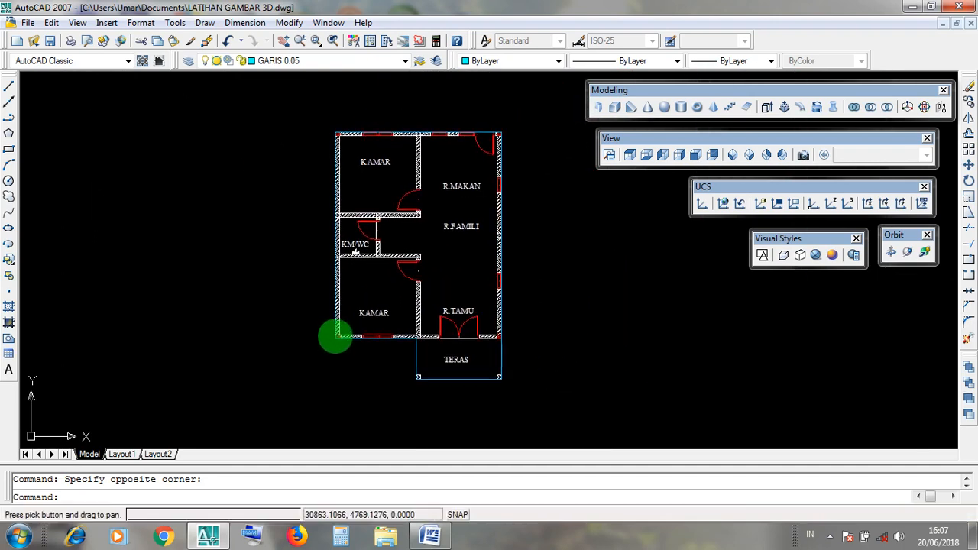
{"action": "left_click", "coordinate": [316, 327]}
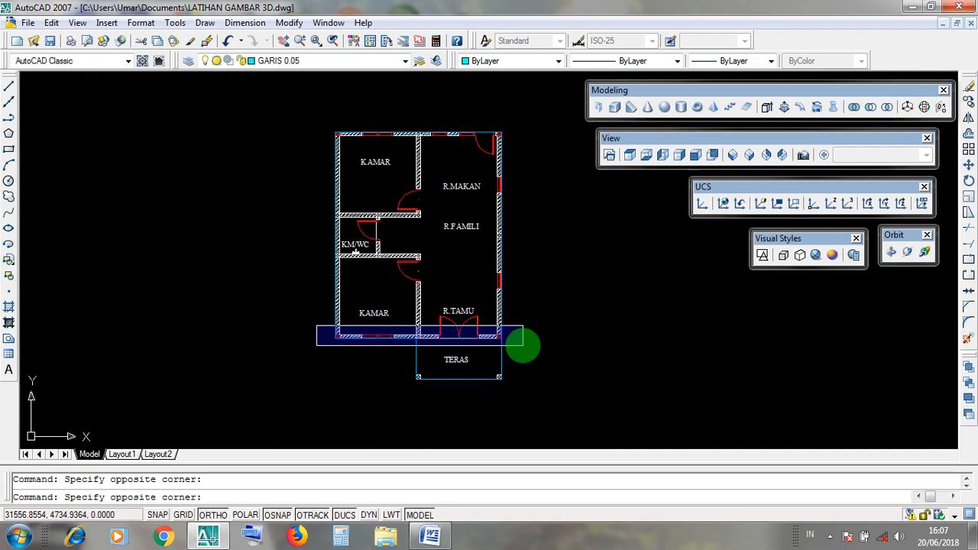
{"action": "left_click", "coordinate": [324, 369]}
Step: Return to the DEPAN elevation below the framed drawings and examine it in close-up
{"action": "scroll", "coordinate": [482, 238], "scroll_direction": "down", "scroll_amount": 6}
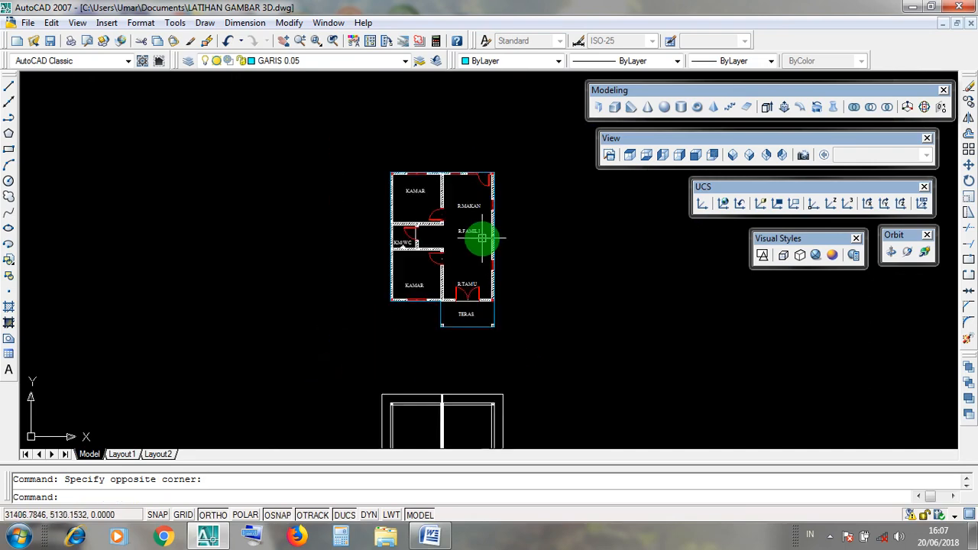
{"action": "mouse_move", "coordinate": [468, 336]}
{"action": "middle_mouse_down"}
{"action": "mouse_move", "coordinate": [435, 175]}
{"action": "mouse_move", "coordinate": [436, 129]}
{"action": "middle_mouse_up"}
{"action": "middle_click_drag", "start_coordinate": [427, 385], "coordinate": [428, 280]}
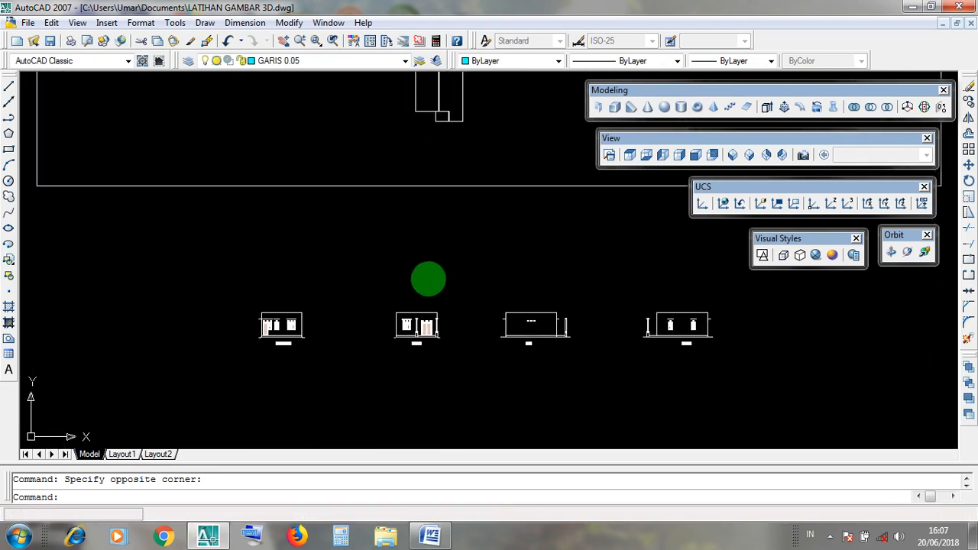
{"action": "scroll", "coordinate": [414, 330], "scroll_direction": "up", "scroll_amount": 6}
{"action": "scroll", "coordinate": [413, 336], "scroll_direction": "up", "scroll_amount": 4}
{"action": "middle_click_drag", "start_coordinate": [421, 371], "coordinate": [405, 303]}
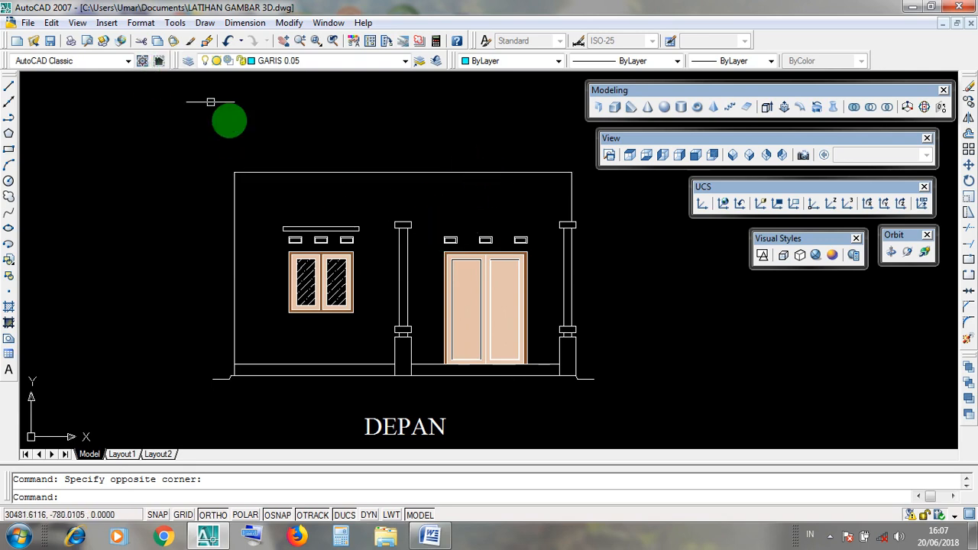
{"action": "middle_click_drag", "start_coordinate": [442, 213], "coordinate": [426, 219]}
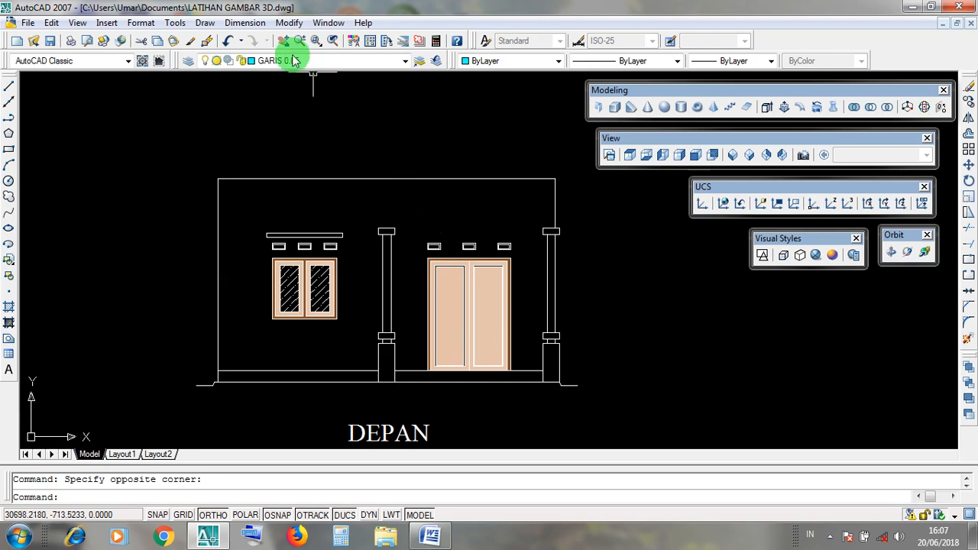
Step: Draw a rectangle over the DEPAN elevation's front wall, from the floor line's left end to the wall's upper-right corner
{"action": "left_click", "coordinate": [207, 23]}
{"action": "left_click", "coordinate": [210, 24]}
{"action": "left_click", "coordinate": [213, 25]}
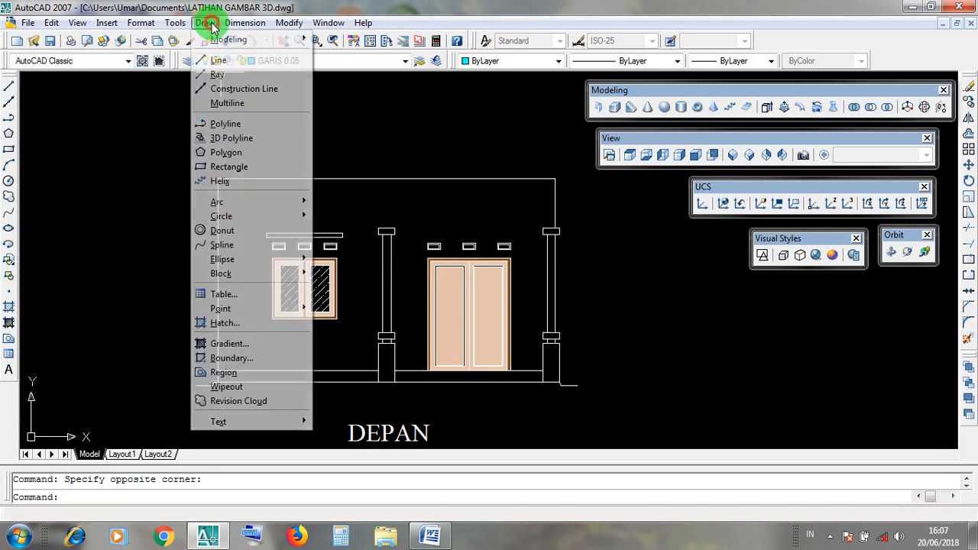
{"action": "left_click", "coordinate": [263, 170]}
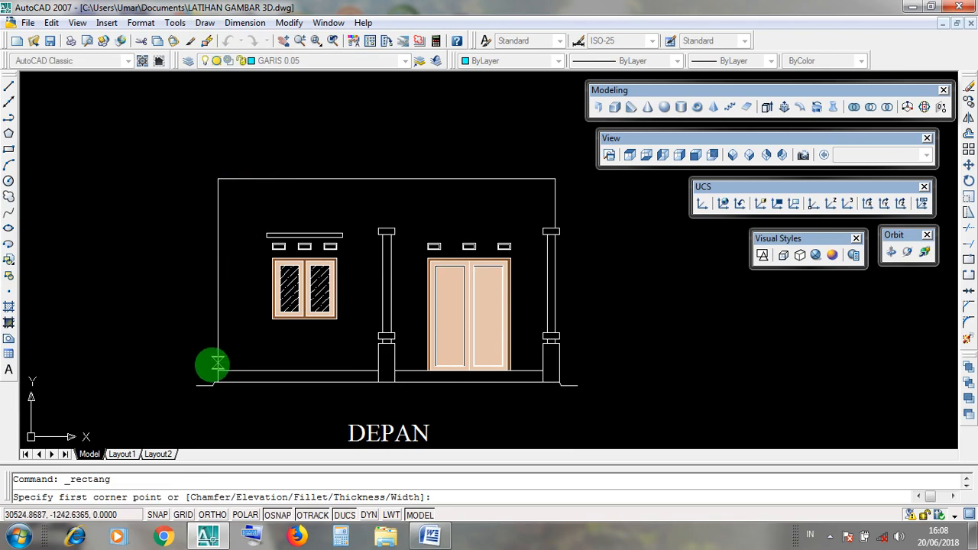
{"action": "scroll", "coordinate": [200, 388], "scroll_direction": "up", "scroll_amount": 3}
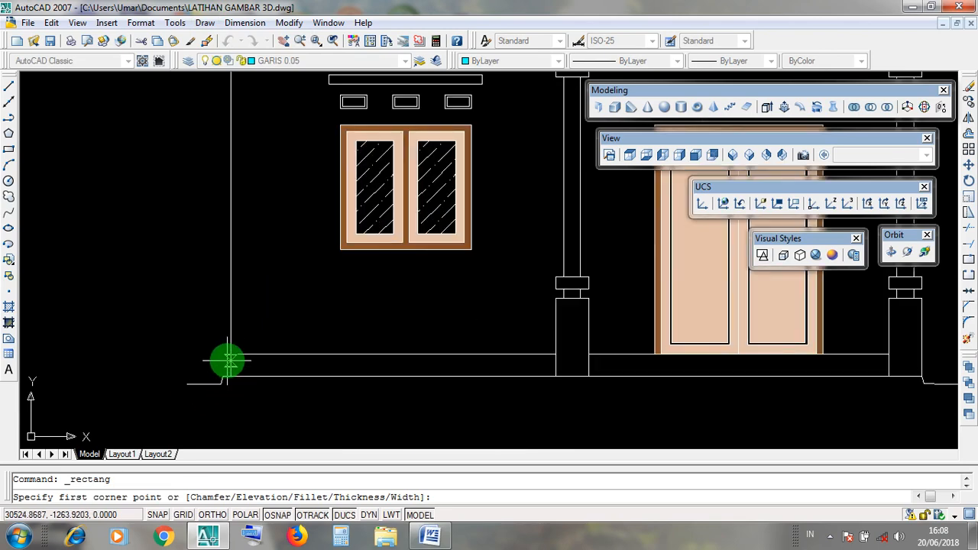
{"action": "left_click", "coordinate": [229, 354]}
{"action": "scroll", "coordinate": [229, 354], "scroll_direction": "down", "scroll_amount": 3}
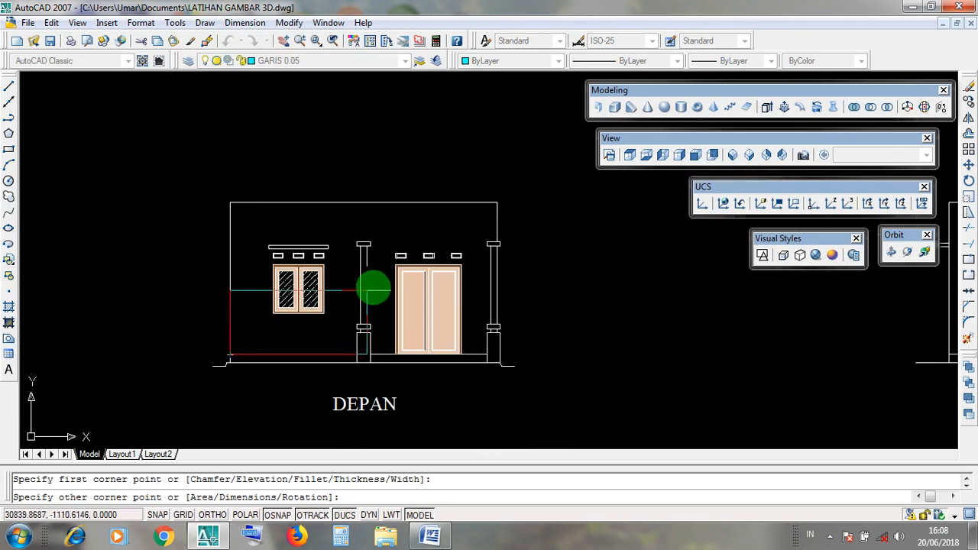
{"action": "left_click", "coordinate": [497, 203]}
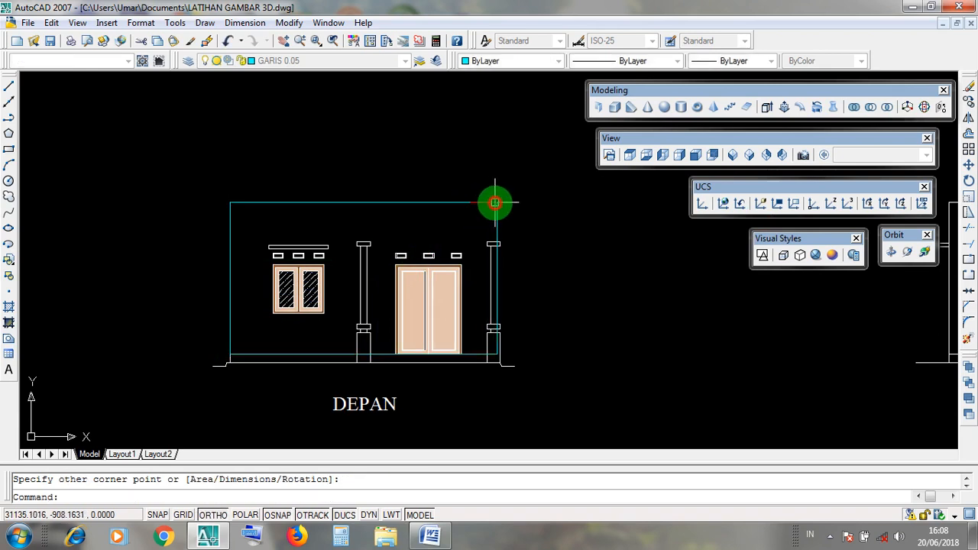
{"action": "scroll", "coordinate": [511, 329], "scroll_direction": "up", "scroll_amount": 1}
{"action": "left_click", "coordinate": [491, 298]}
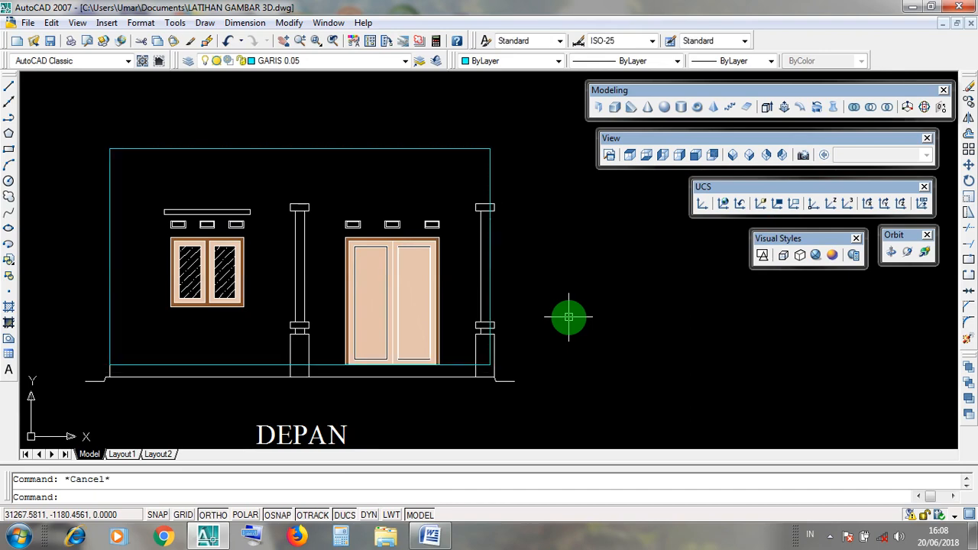
Step: Erase the rectangle drawn over the DEPAN elevation's front wall
{"action": "scroll", "coordinate": [111, 372], "scroll_direction": "up", "scroll_amount": 2}
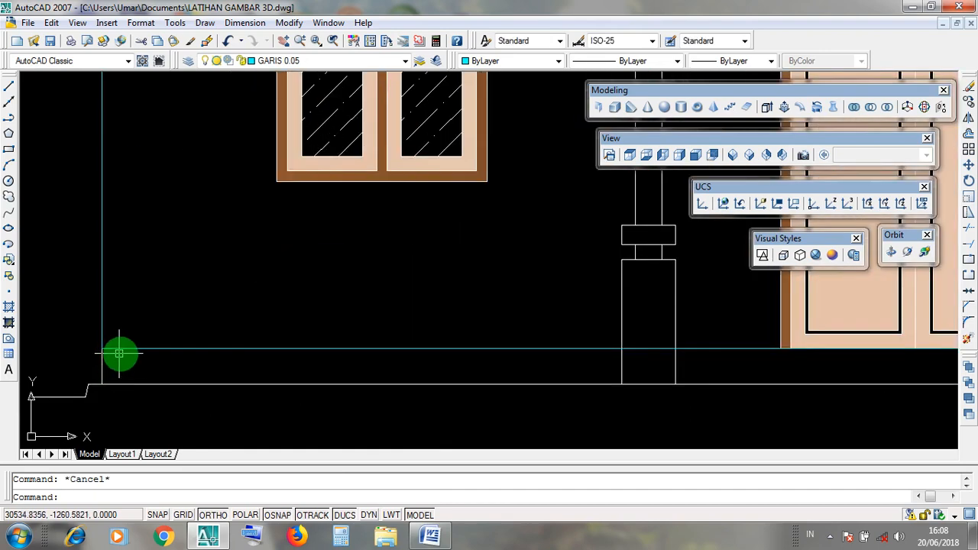
{"action": "left_click", "coordinate": [123, 349]}
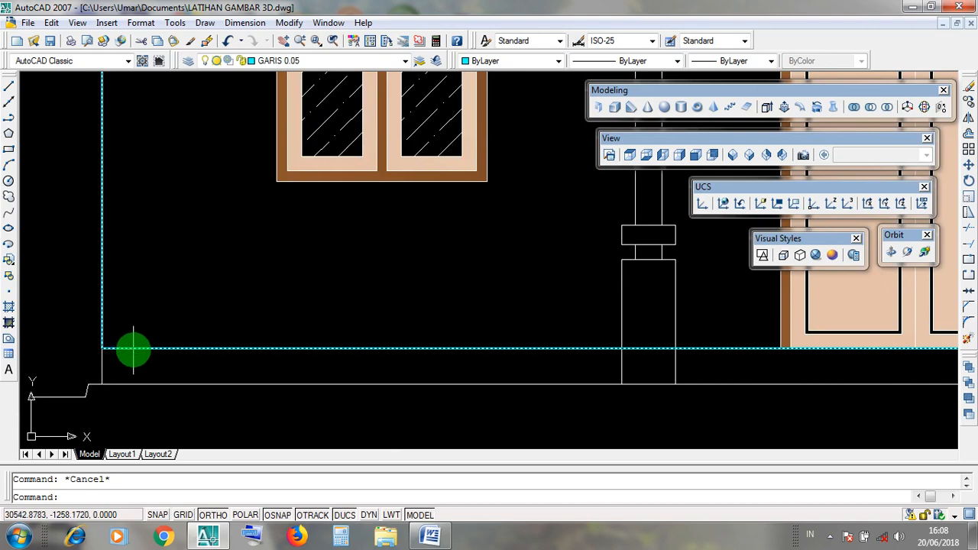
{"action": "scroll", "coordinate": [183, 345], "scroll_direction": "down", "scroll_amount": 2}
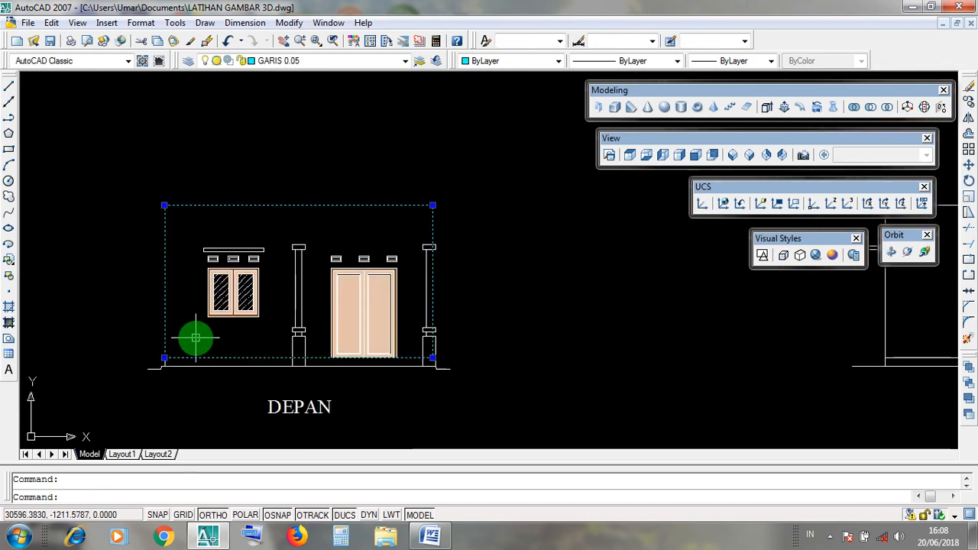
{"action": "key", "text": "Delete"}
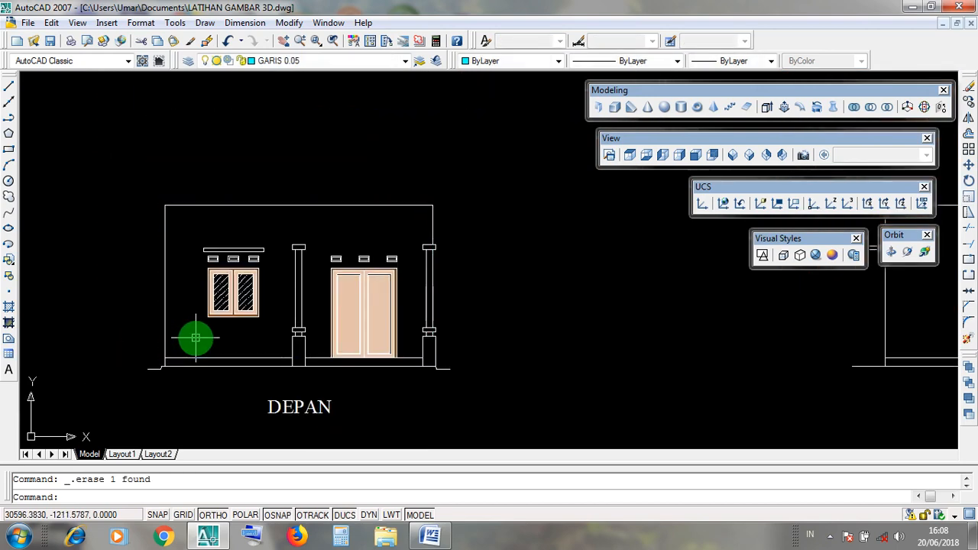
Step: Highlight the DEPAN elevation's base line and the floor lines on both sides of the middle column, then clear the selection
{"action": "scroll", "coordinate": [141, 346], "scroll_direction": "up", "scroll_amount": 1}
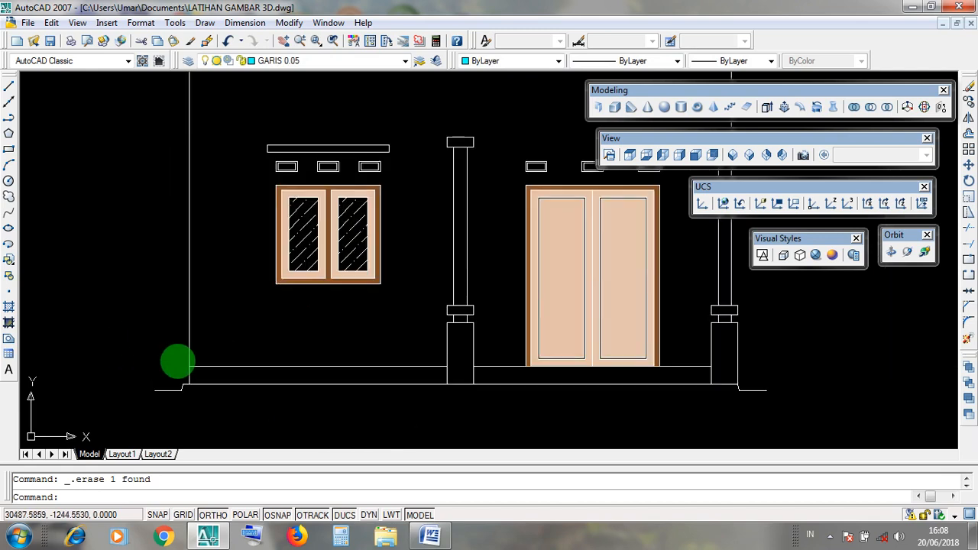
{"action": "left_click", "coordinate": [218, 366]}
{"action": "left_click", "coordinate": [220, 383]}
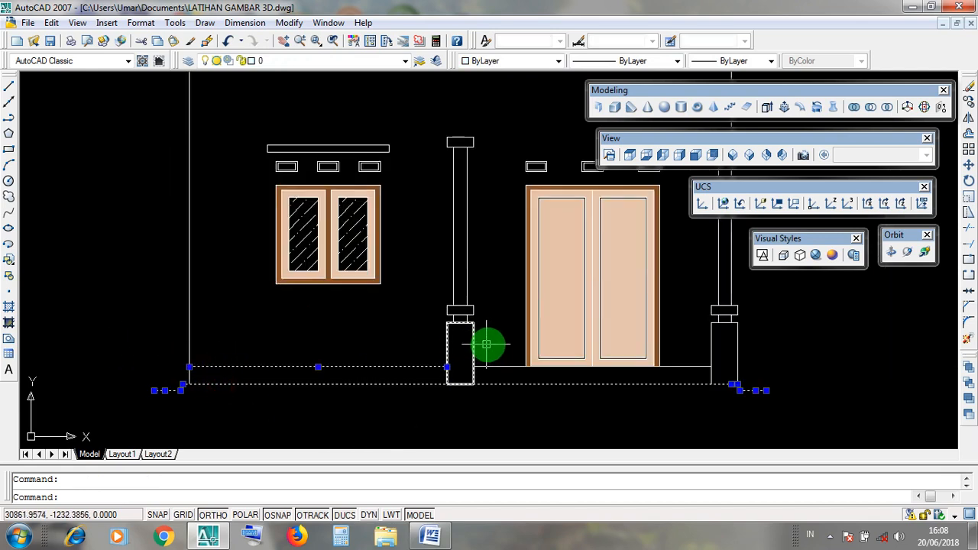
{"action": "left_click", "coordinate": [494, 366]}
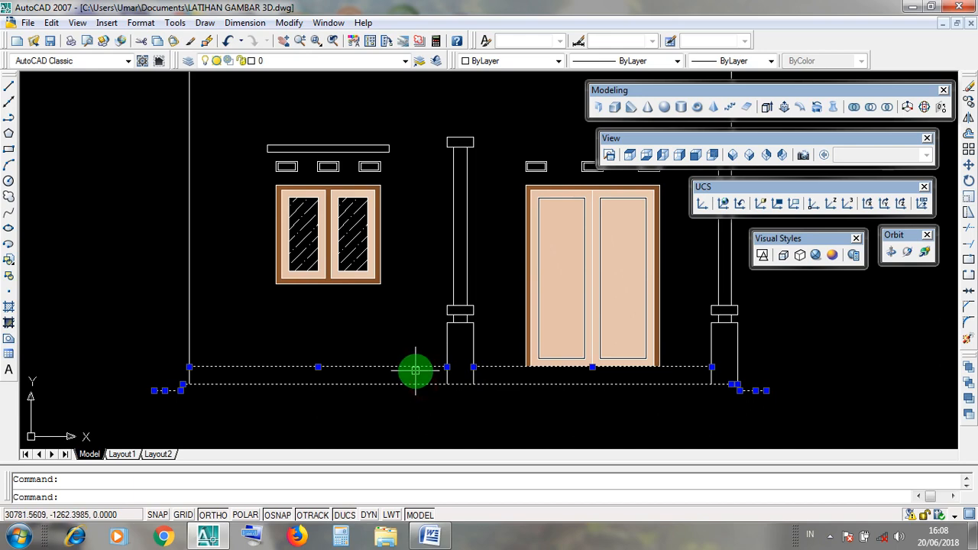
{"action": "key", "text": "Escape"}
Step: Highlight the two floor lines and the wall's top edge to mark the front wall's height limits
{"action": "middle_click_drag", "start_coordinate": [432, 339], "coordinate": [397, 453]}
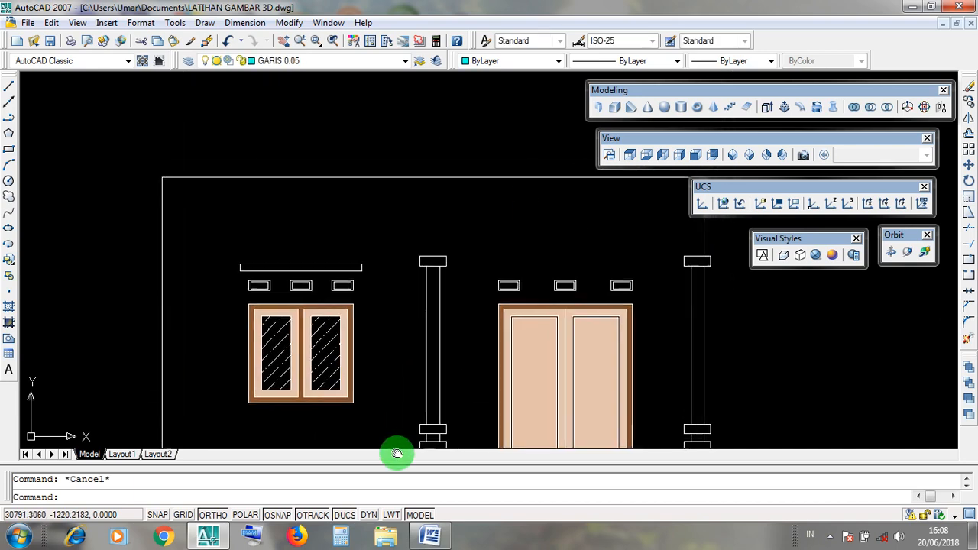
{"action": "scroll", "coordinate": [387, 345], "scroll_direction": "down", "scroll_amount": 2}
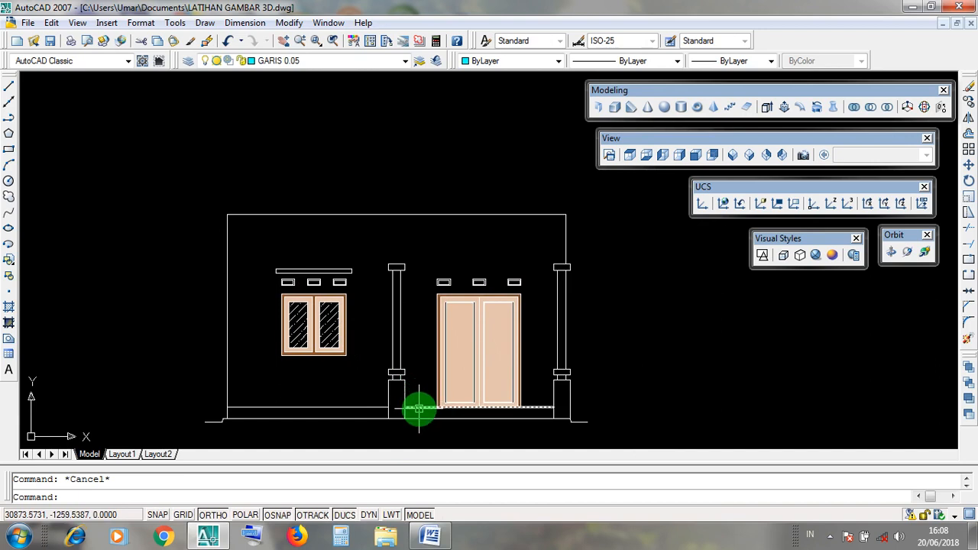
{"action": "left_click", "coordinate": [371, 410]}
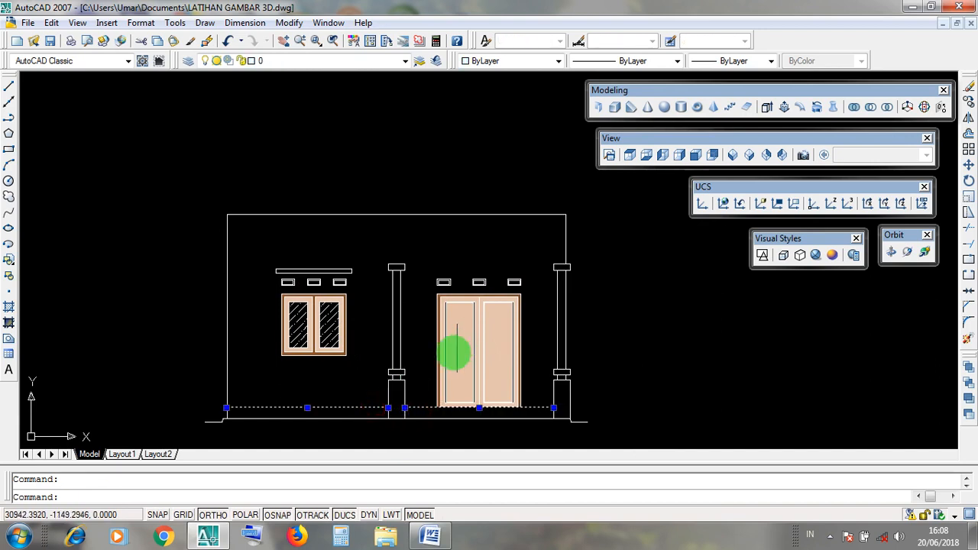
{"action": "left_click", "coordinate": [423, 401]}
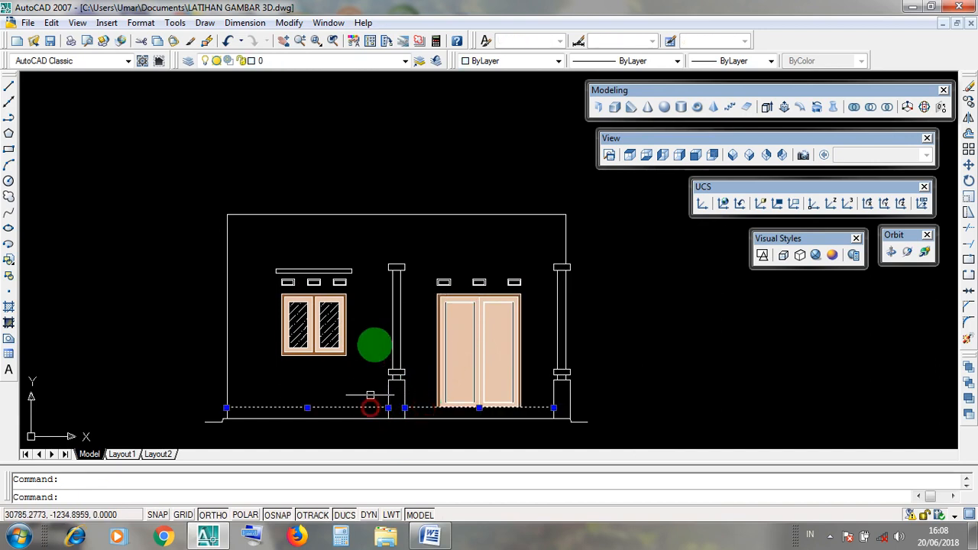
{"action": "left_click", "coordinate": [379, 216]}
{"action": "left_click", "coordinate": [379, 216]}
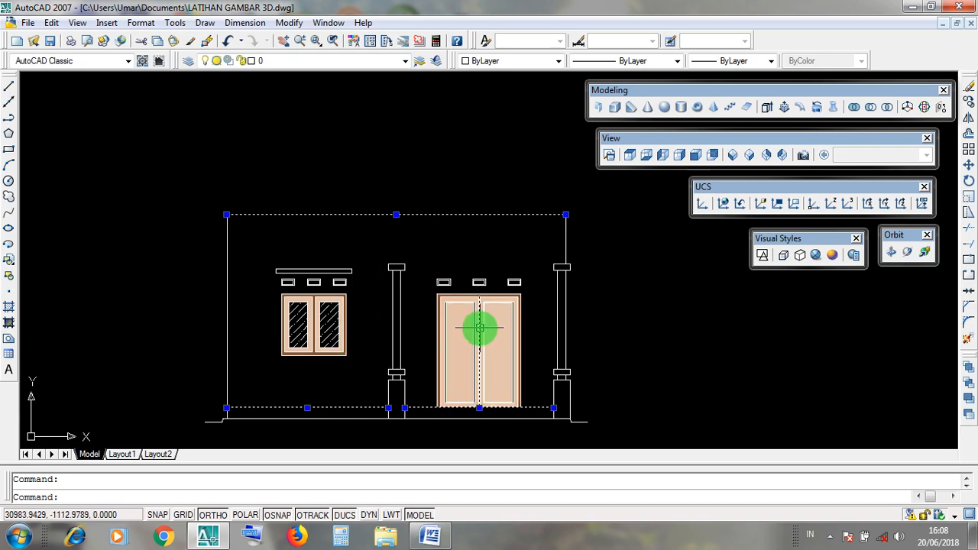
Step: Highlight the left floor line and the left wall edge where they meet at the wall's lower-left corner
{"action": "left_click", "coordinate": [232, 407]}
{"action": "scroll", "coordinate": [230, 409], "scroll_direction": "up", "scroll_amount": 5}
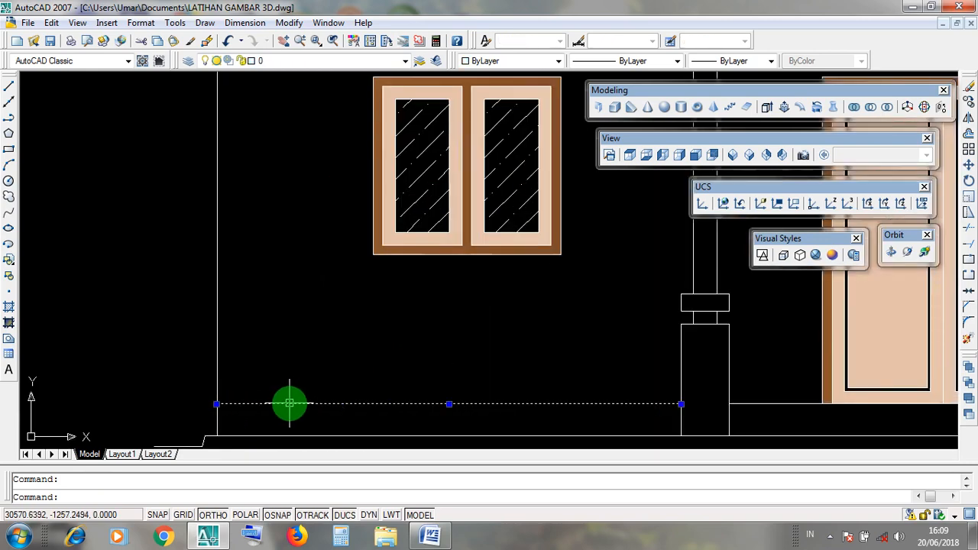
{"action": "scroll", "coordinate": [235, 416], "scroll_direction": "up", "scroll_amount": 3}
{"action": "left_click_drag", "start_coordinate": [178, 379], "coordinate": [204, 396]}
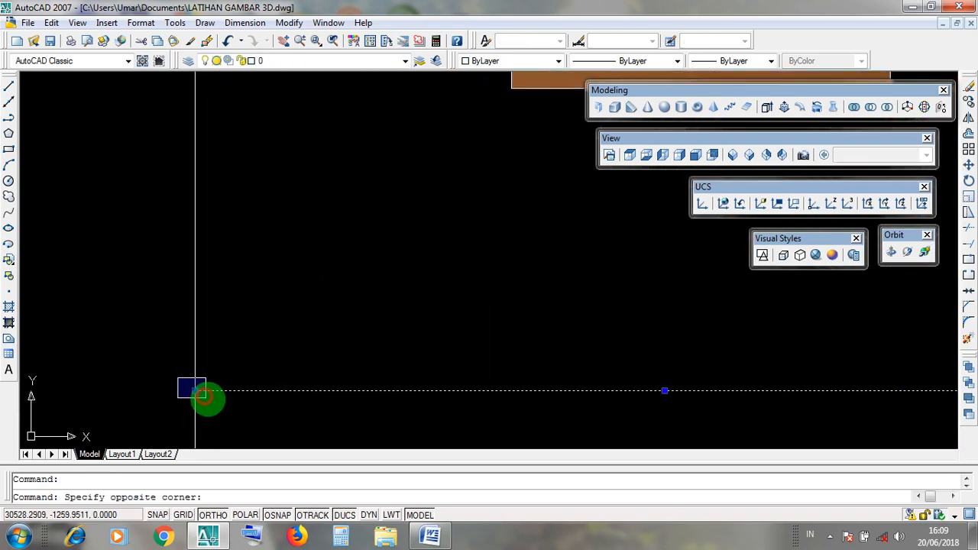
{"action": "left_click", "coordinate": [203, 396]}
{"action": "scroll", "coordinate": [204, 397], "scroll_direction": "down", "scroll_amount": 4}
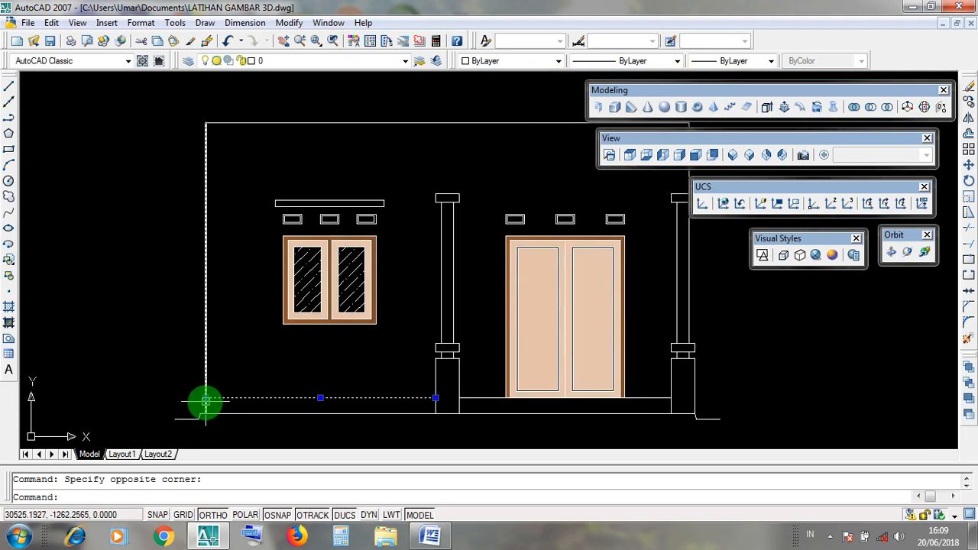
{"action": "scroll", "coordinate": [204, 401], "scroll_direction": "up", "scroll_amount": 3}
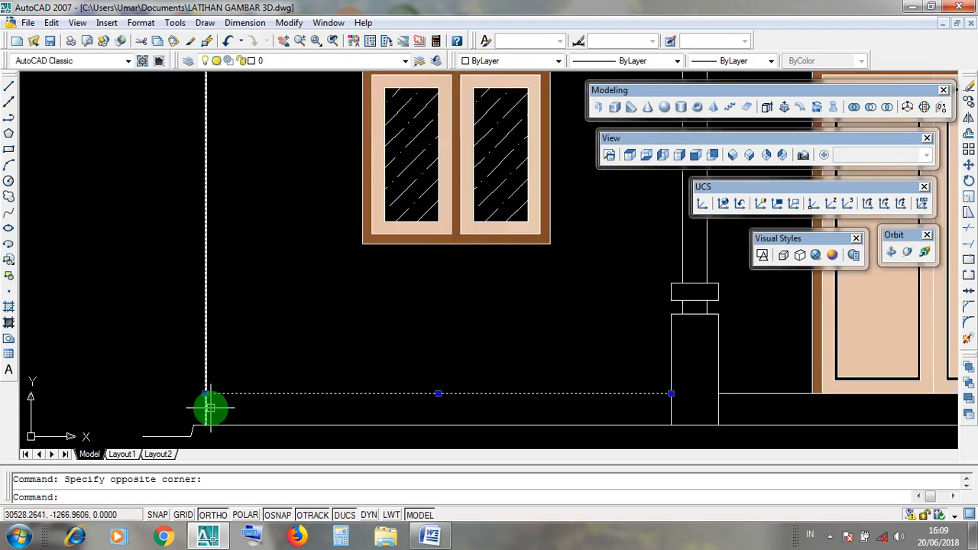
{"action": "scroll", "coordinate": [208, 390], "scroll_direction": "down", "scroll_amount": 4}
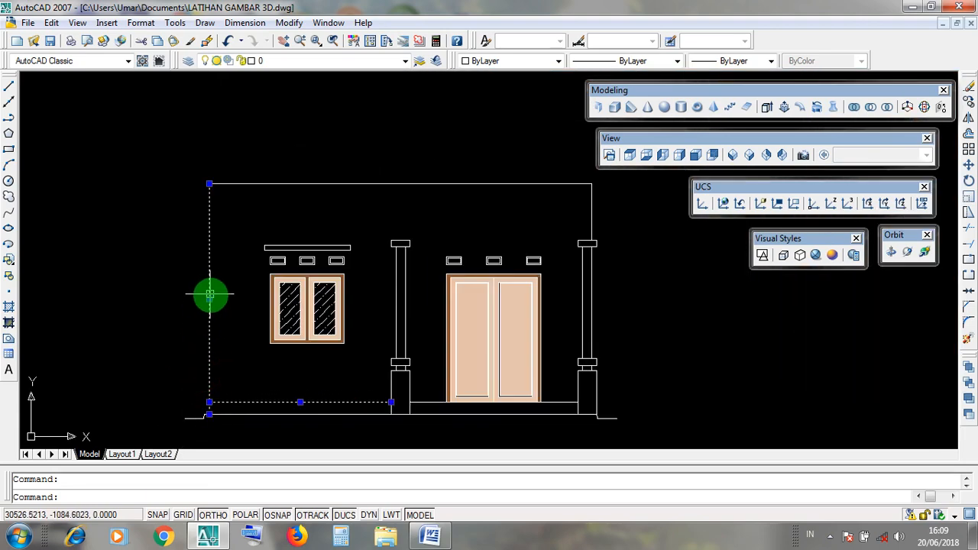
Step: Examine the junction of the floor line and left wall edge in close-up, leaving nothing moved or selected
{"action": "scroll", "coordinate": [214, 382], "scroll_direction": "up", "scroll_amount": 5}
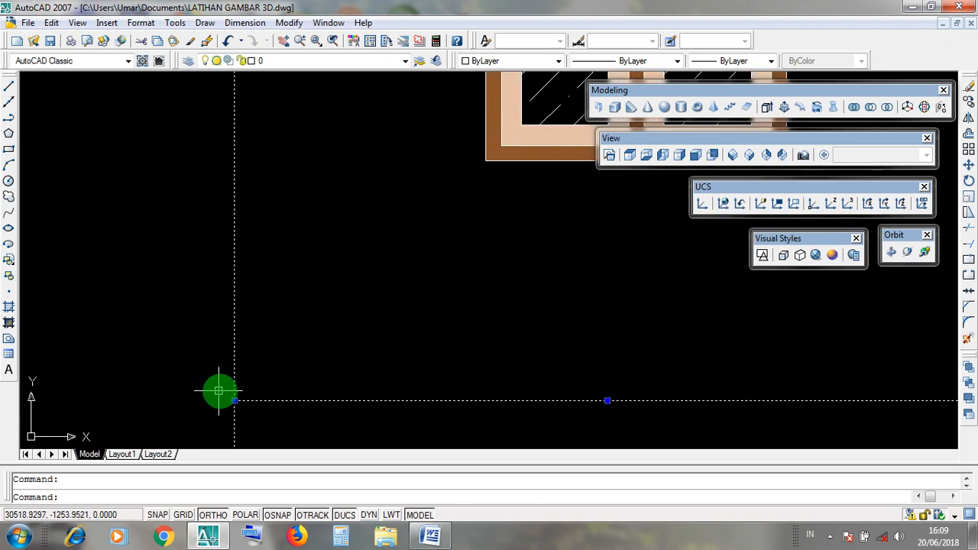
{"action": "left_click", "coordinate": [235, 398]}
{"action": "left_click", "coordinate": [267, 423]}
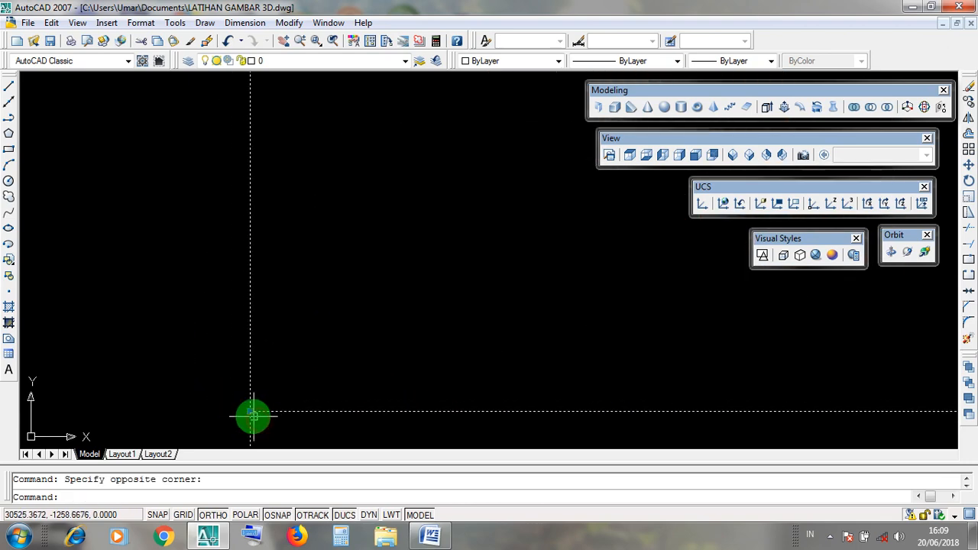
{"action": "scroll", "coordinate": [256, 406], "scroll_direction": "down", "scroll_amount": 5}
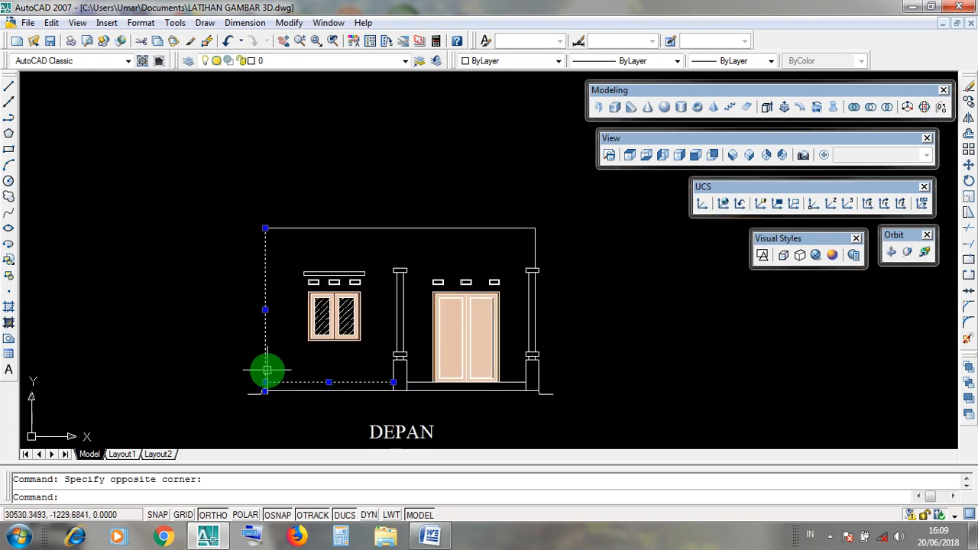
{"action": "scroll", "coordinate": [264, 378], "scroll_direction": "up", "scroll_amount": 2}
{"action": "left_click", "coordinate": [263, 381]}
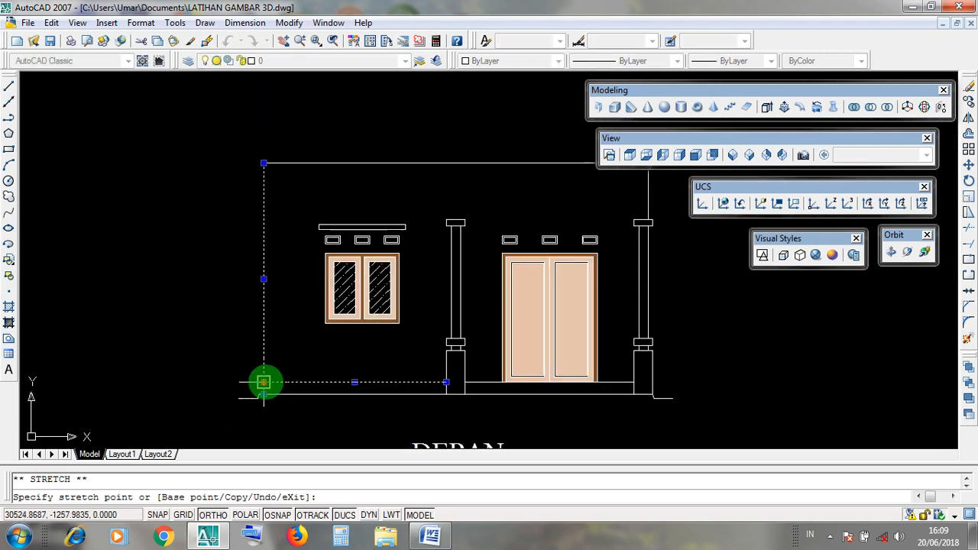
{"action": "key", "text": "Escape"}
{"action": "key", "text": "Escape"}
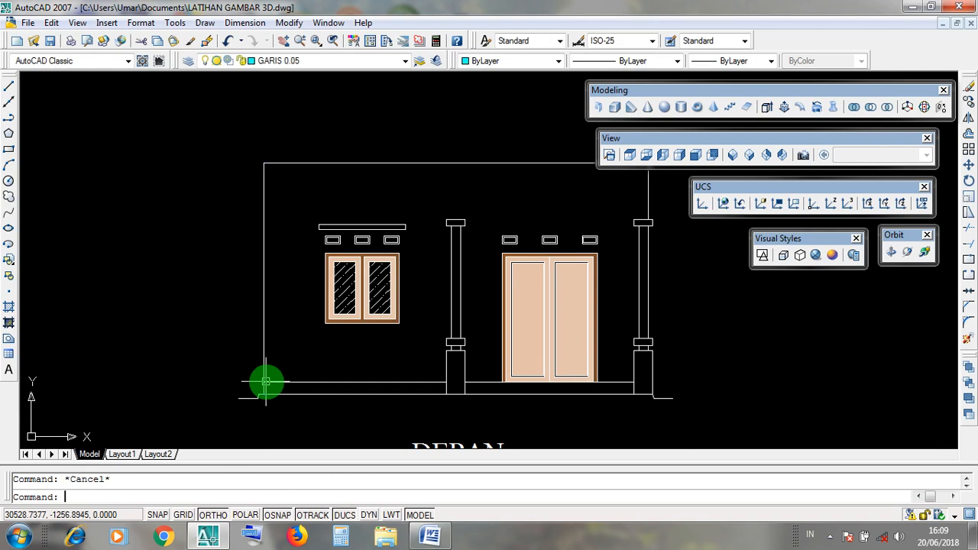
Step: Inspect the front wall's upper-right corner in close-up, highlighting the top edge and leaving nothing selected
{"action": "mouse_move", "coordinate": [396, 276]}
{"action": "middle_mouse_down"}
{"action": "mouse_move", "coordinate": [331, 375]}
{"action": "mouse_move", "coordinate": [258, 367]}
{"action": "middle_mouse_up"}
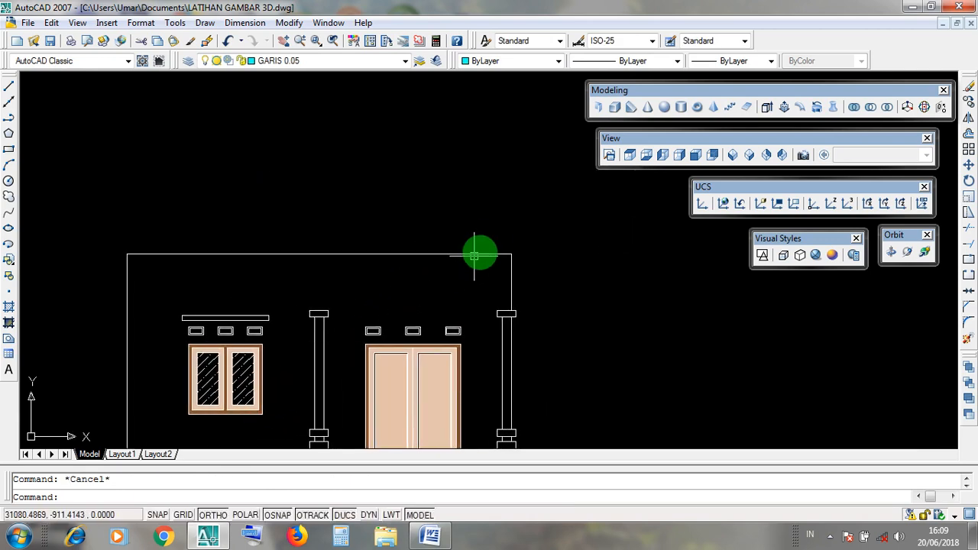
{"action": "left_click", "coordinate": [496, 242]}
{"action": "left_click", "coordinate": [519, 257]}
{"action": "left_click", "coordinate": [504, 248]}
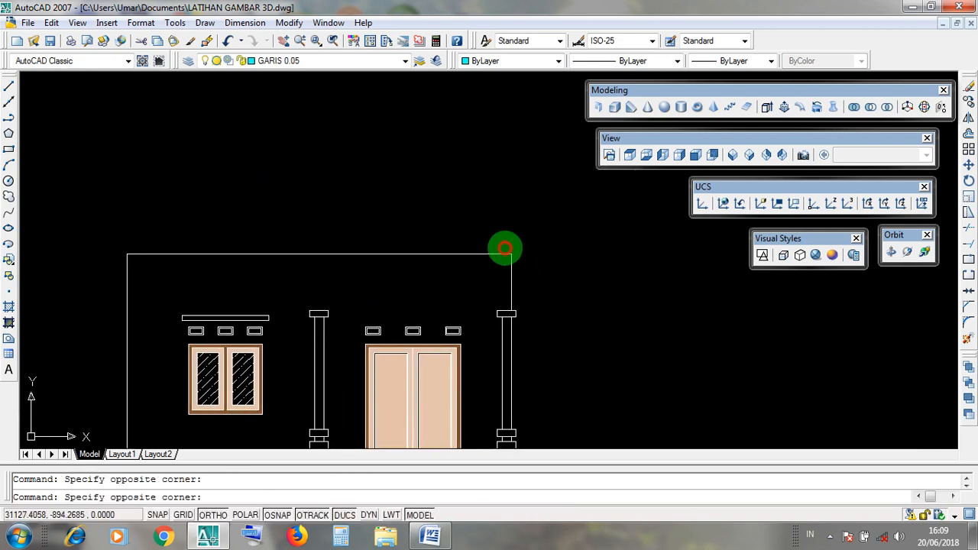
{"action": "left_click", "coordinate": [519, 260]}
{"action": "scroll", "coordinate": [515, 252], "scroll_direction": "up", "scroll_amount": 5}
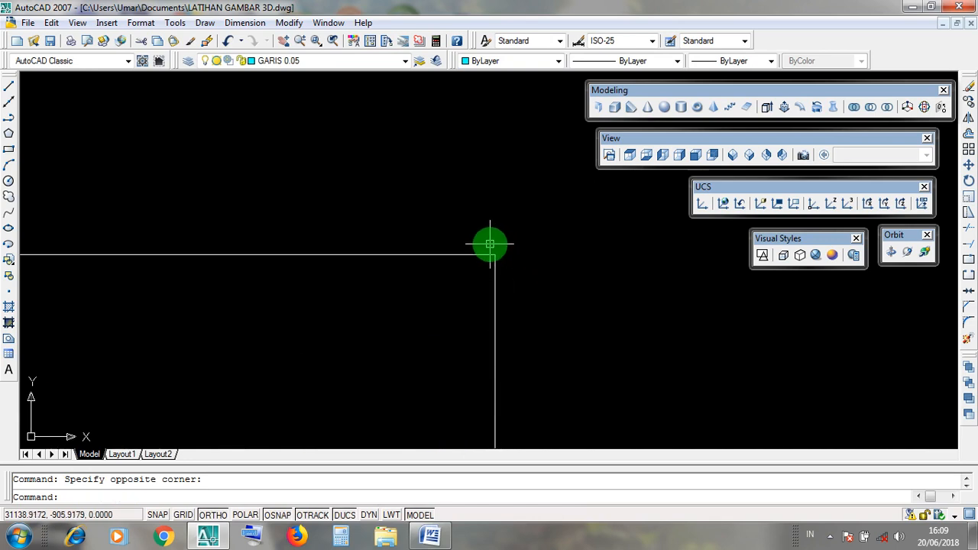
{"action": "left_click", "coordinate": [484, 253]}
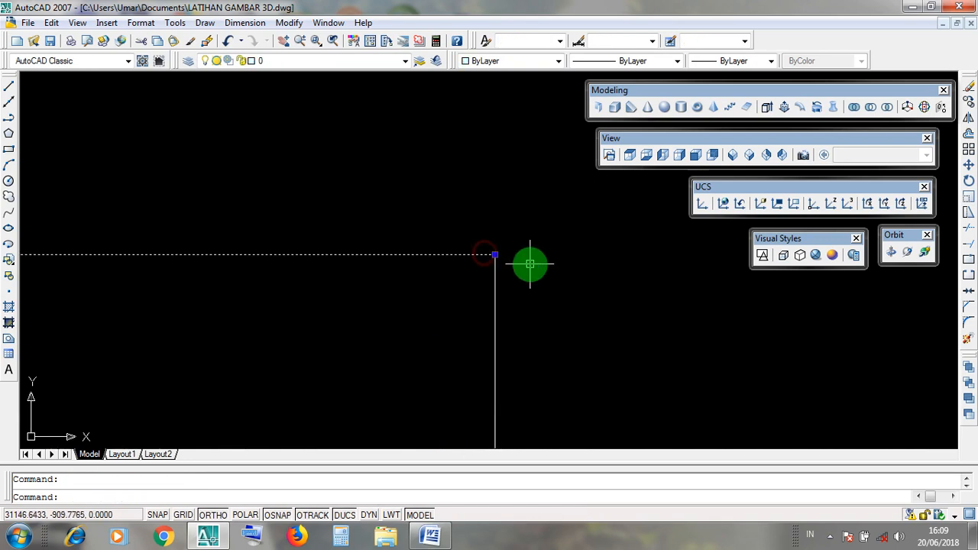
{"action": "scroll", "coordinate": [530, 264], "scroll_direction": "down", "scroll_amount": 1}
{"action": "left_click", "coordinate": [516, 290]}
{"action": "scroll", "coordinate": [547, 264], "scroll_direction": "down", "scroll_amount": 4}
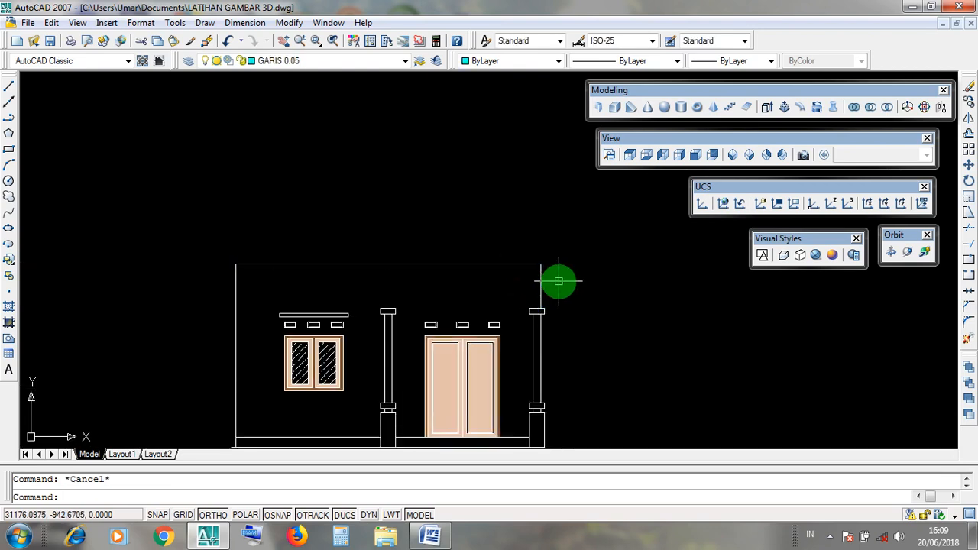
Step: Draw a rectangle over the DEPAN front wall from the floor line's left end to the wall's upper-right corner and check its outline
{"action": "middle_click_drag", "start_coordinate": [519, 312], "coordinate": [502, 227]}
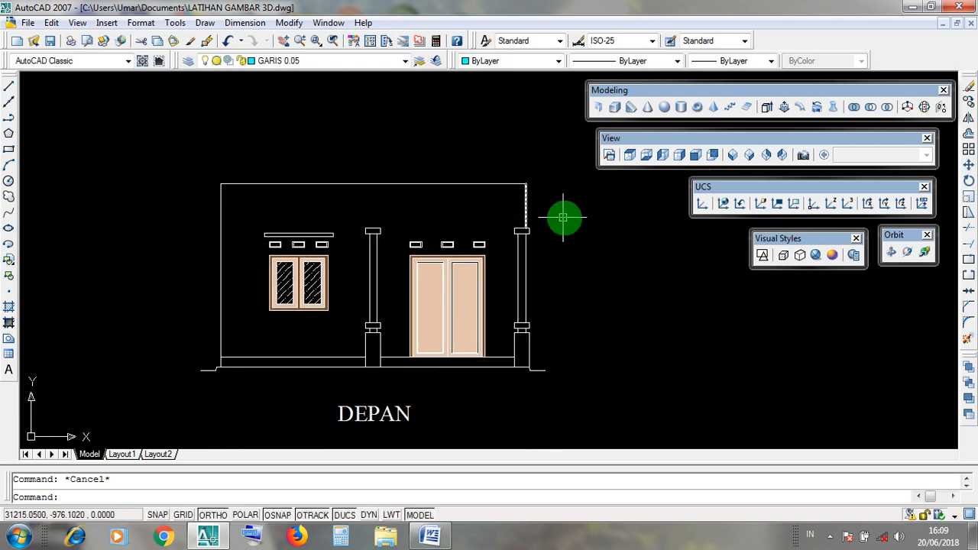
{"action": "middle_click_drag", "start_coordinate": [567, 217], "coordinate": [570, 236]}
{"action": "left_click", "coordinate": [205, 23]}
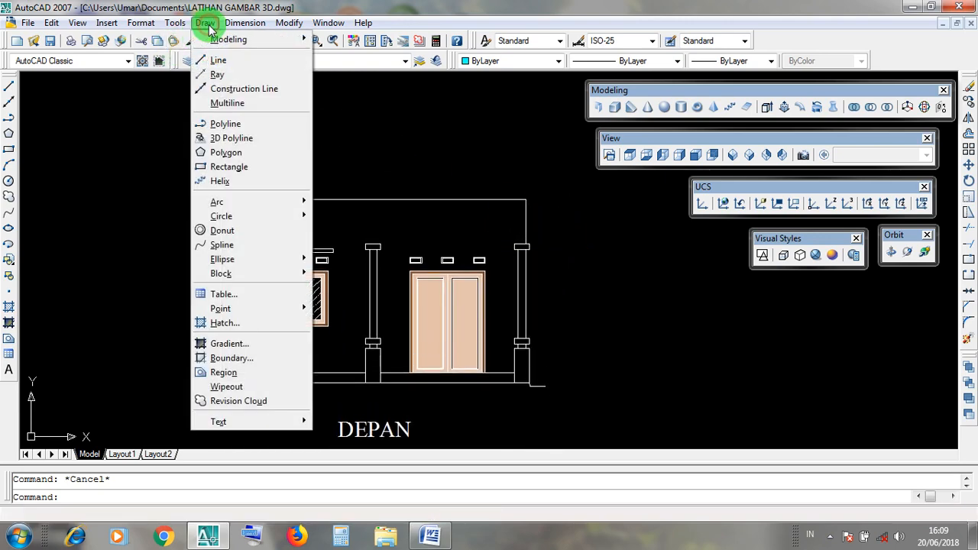
{"action": "left_click", "coordinate": [209, 26]}
{"action": "left_click", "coordinate": [209, 26]}
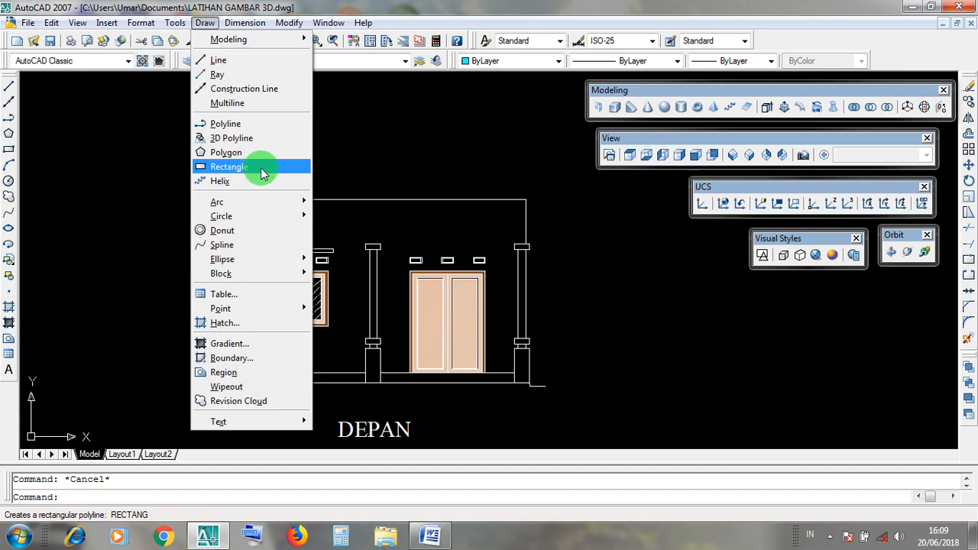
{"action": "left_click", "coordinate": [261, 172]}
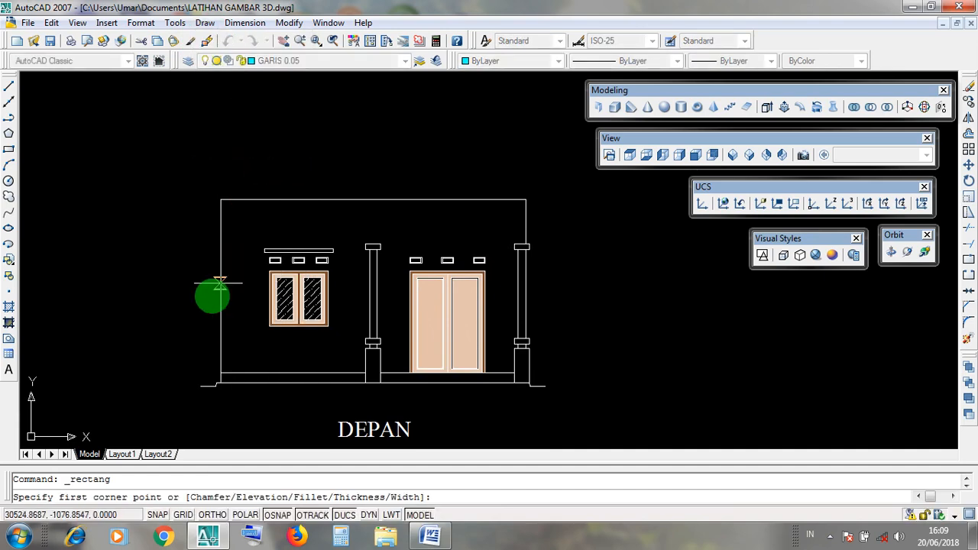
{"action": "scroll", "coordinate": [200, 367], "scroll_direction": "up", "scroll_amount": 5}
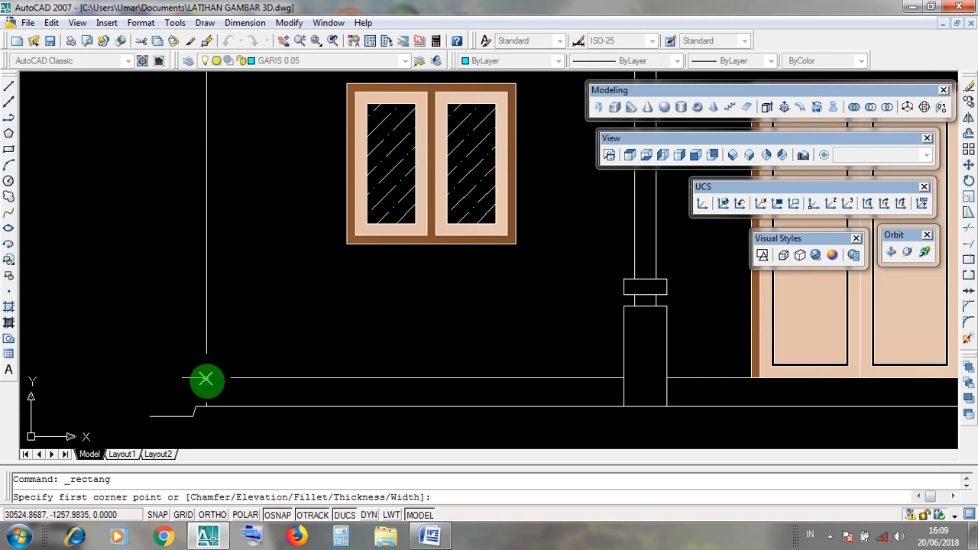
{"action": "left_click", "coordinate": [204, 22]}
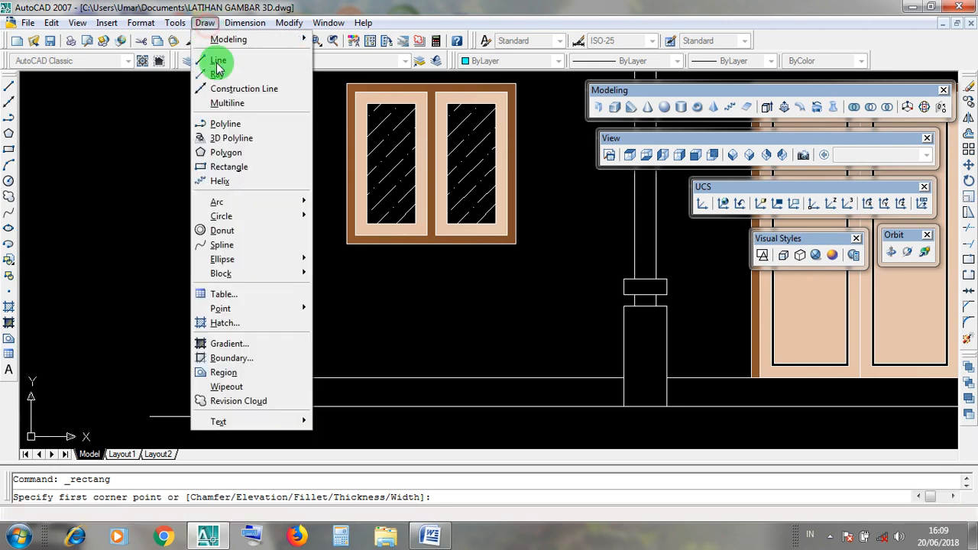
{"action": "left_click", "coordinate": [229, 168]}
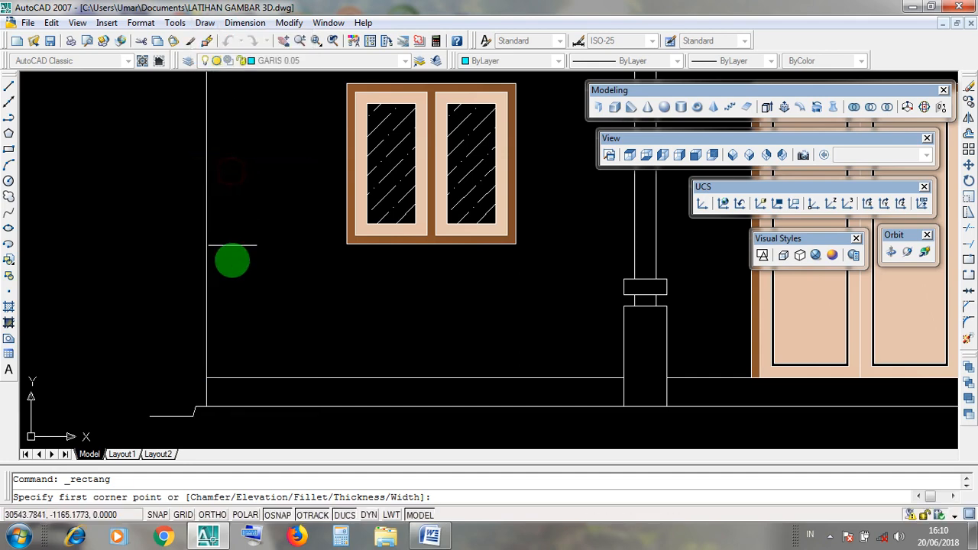
{"action": "left_click", "coordinate": [205, 378]}
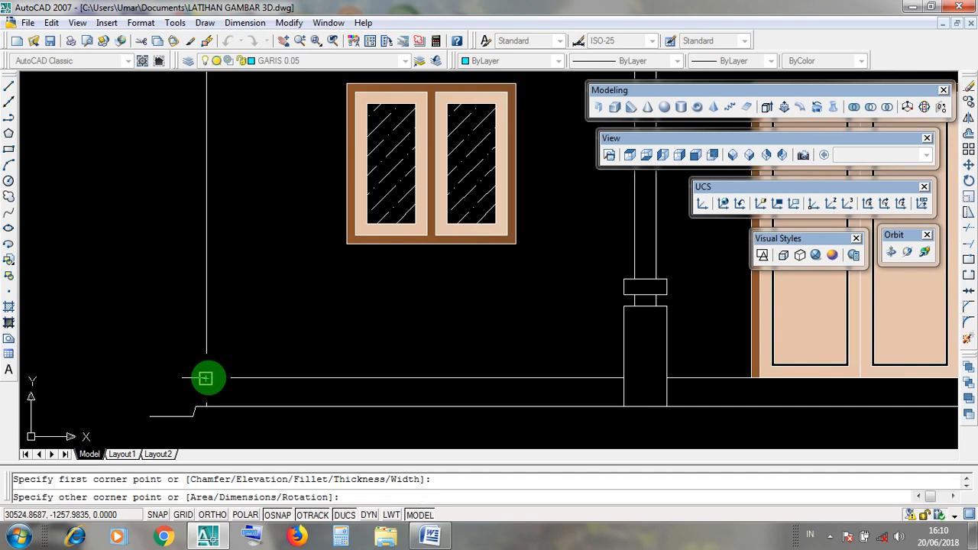
{"action": "scroll", "coordinate": [205, 378], "scroll_direction": "down", "scroll_amount": 4}
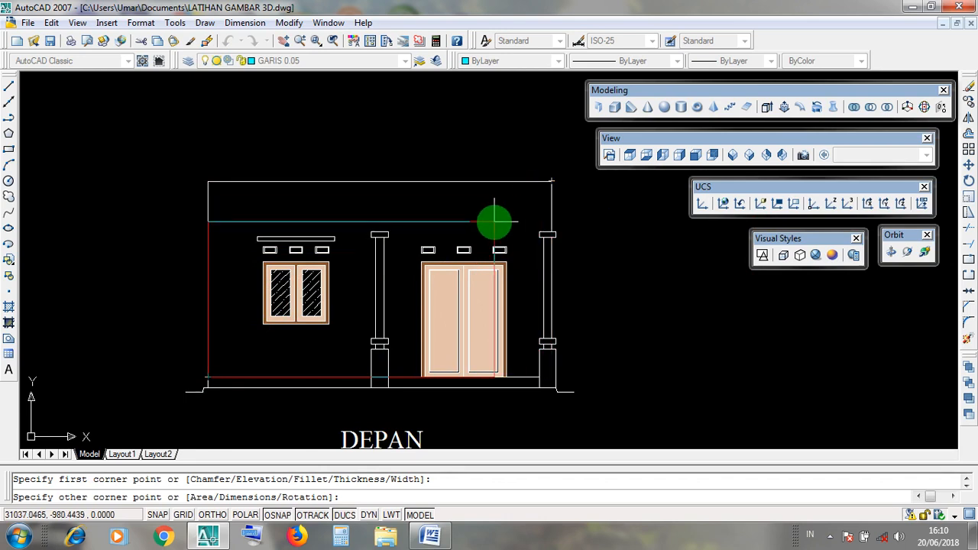
{"action": "left_click", "coordinate": [551, 180]}
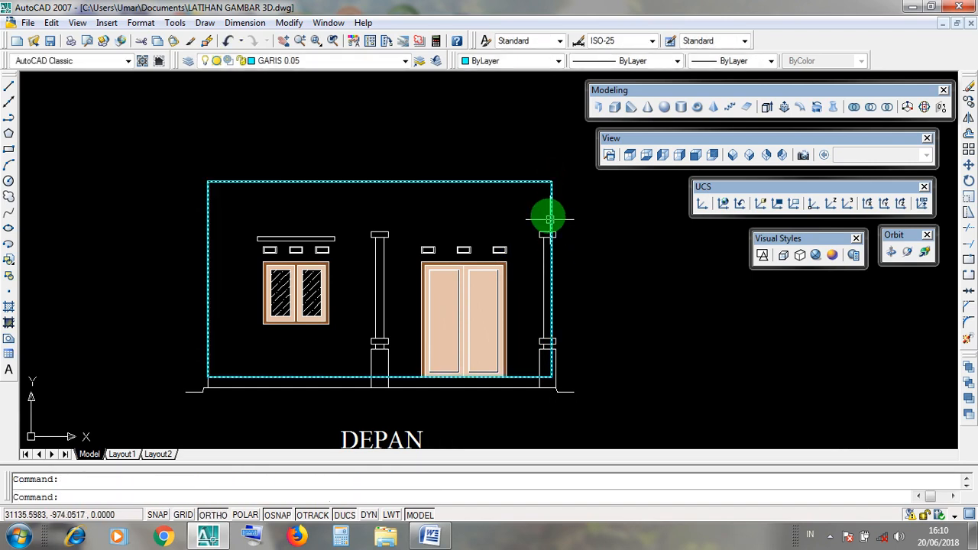
{"action": "left_click", "coordinate": [553, 216]}
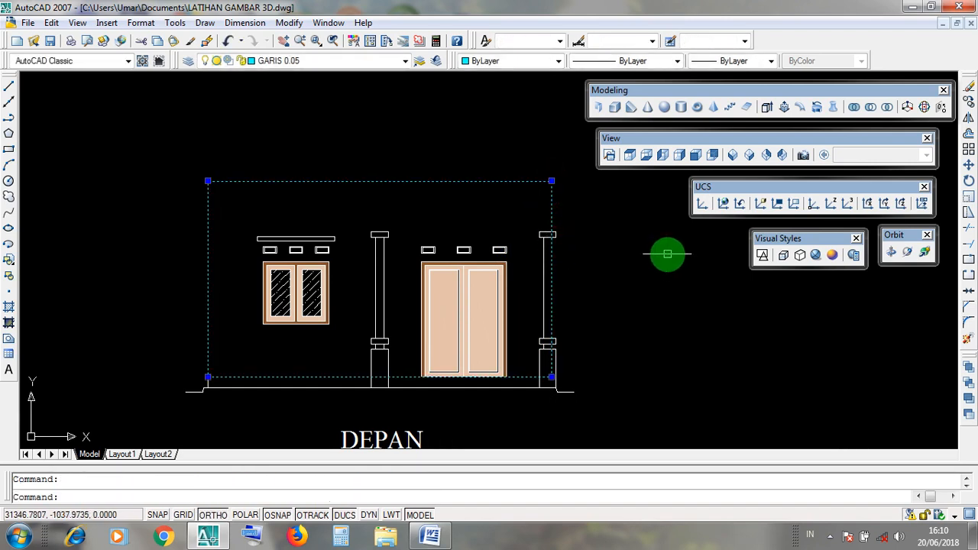
{"action": "key", "text": "Escape"}
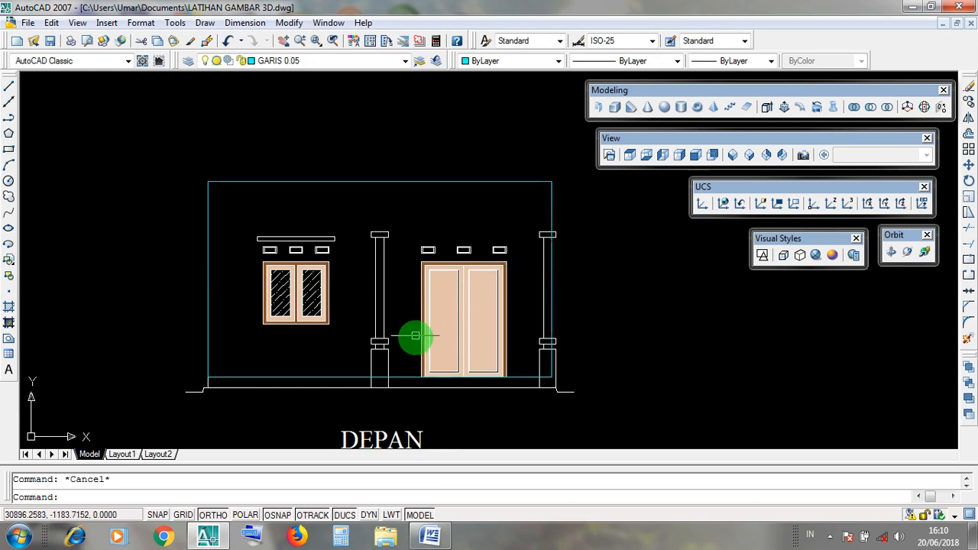
Step: Highlight the outer edge of the double door's frame to examine its extents and corners, leaving nothing selected
{"action": "scroll", "coordinate": [415, 336], "scroll_direction": "up", "scroll_amount": 2}
{"action": "left_click", "coordinate": [540, 325]}
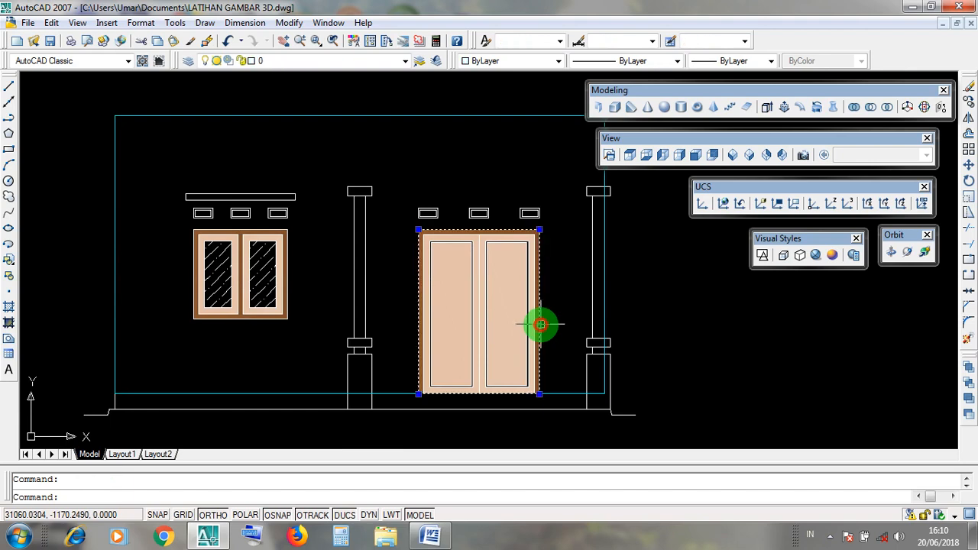
{"action": "scroll", "coordinate": [555, 336], "scroll_direction": "up", "scroll_amount": 2}
{"action": "mouse_move", "coordinate": [557, 336]}
{"action": "middle_mouse_down"}
{"action": "mouse_move", "coordinate": [550, 332]}
{"action": "mouse_move", "coordinate": [578, 333]}
{"action": "middle_mouse_up"}
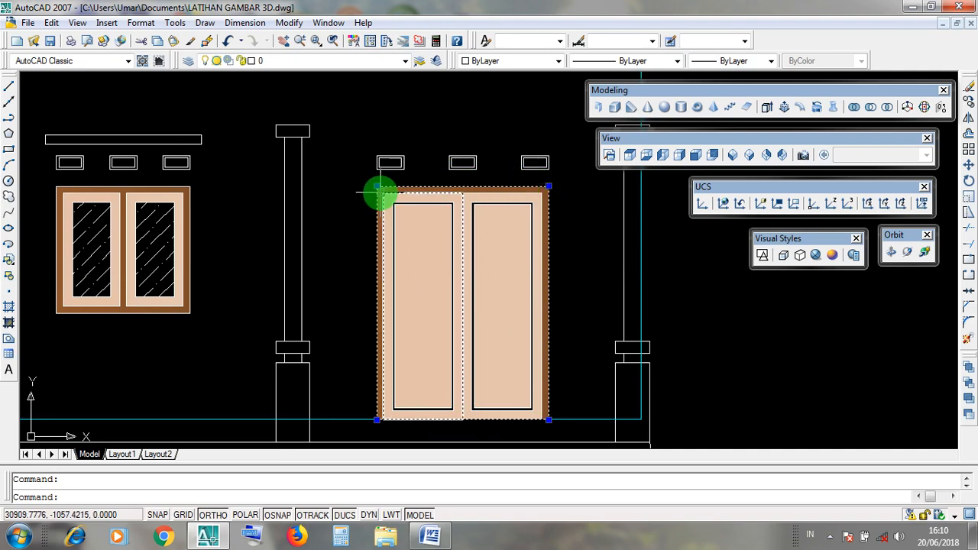
{"action": "key", "text": "Escape"}
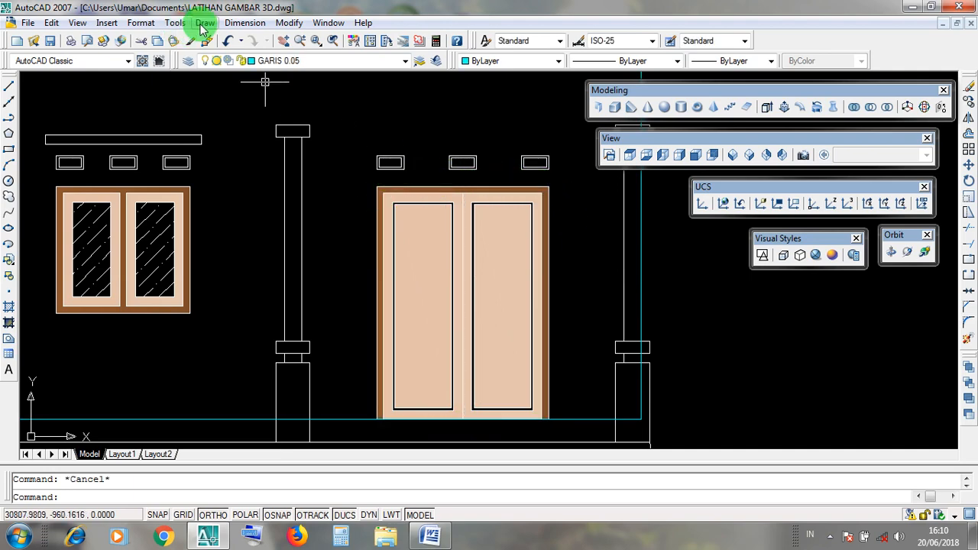
Step: Draw a rectangle over the double door's outer frame from its upper-left to its lower-right corner and check its outline
{"action": "left_click", "coordinate": [204, 23]}
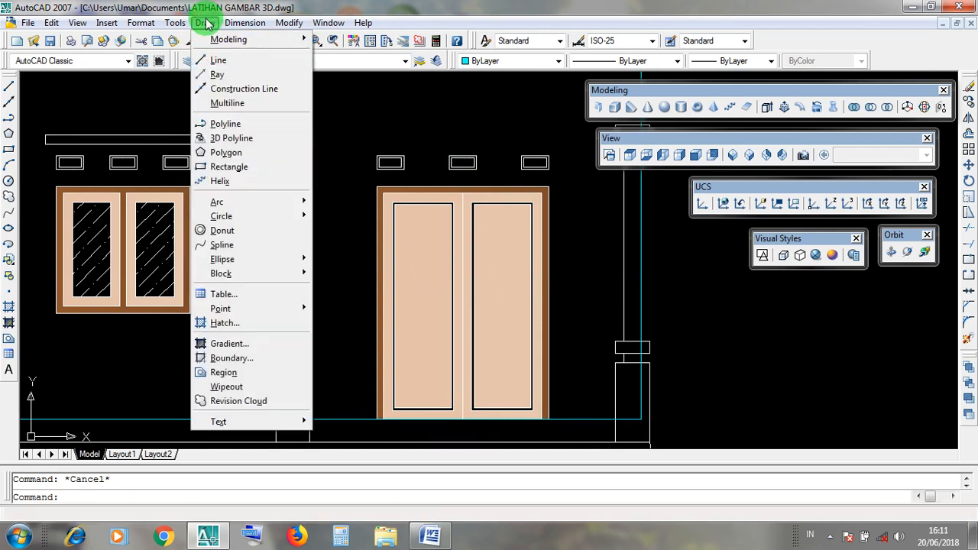
{"action": "left_click", "coordinate": [268, 170]}
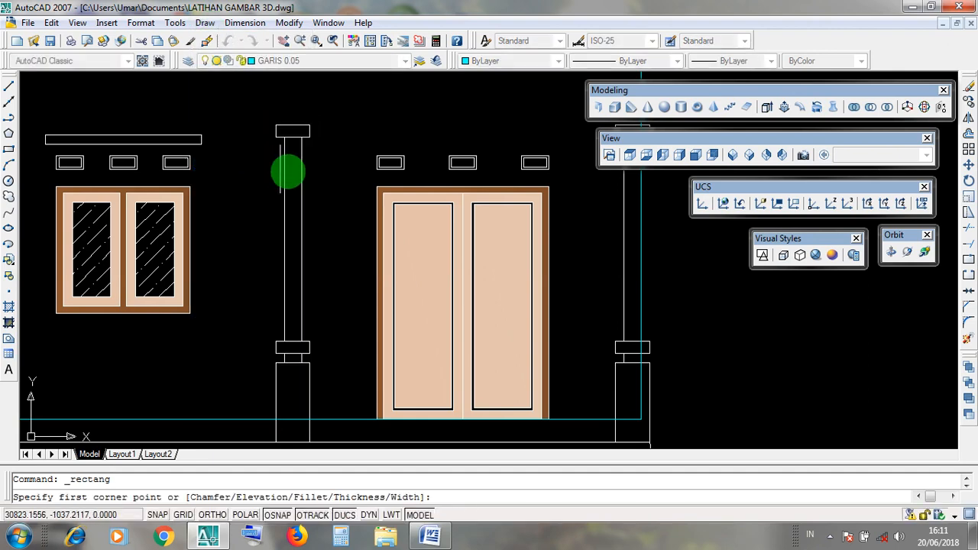
{"action": "scroll", "coordinate": [366, 177], "scroll_direction": "up", "scroll_amount": 3}
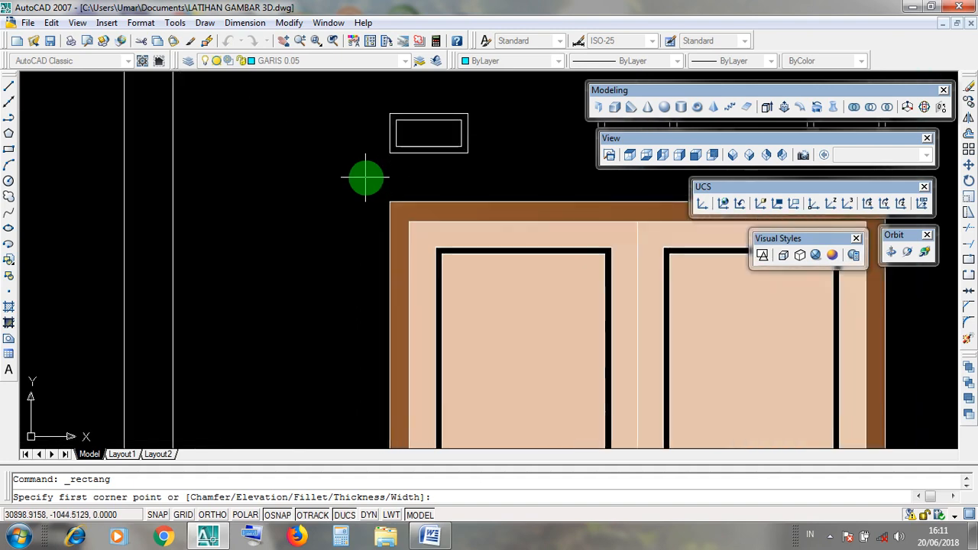
{"action": "scroll", "coordinate": [375, 185], "scroll_direction": "down", "scroll_amount": 3}
{"action": "middle_click_drag", "start_coordinate": [382, 185], "coordinate": [259, 263]}
{"action": "scroll", "coordinate": [327, 219], "scroll_direction": "up", "scroll_amount": 3}
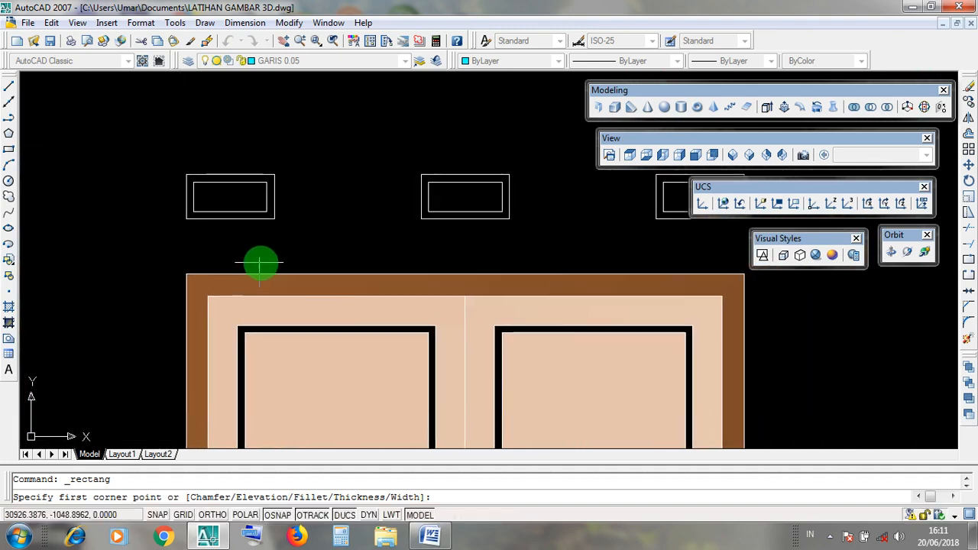
{"action": "left_click", "coordinate": [185, 273]}
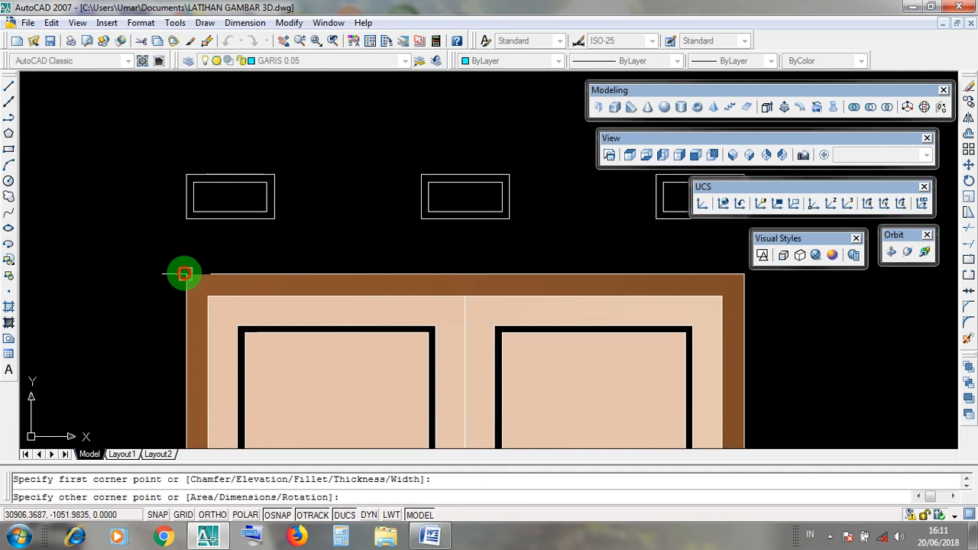
{"action": "scroll", "coordinate": [185, 274], "scroll_direction": "down", "scroll_amount": 3}
{"action": "middle_click_drag", "start_coordinate": [185, 274], "coordinate": [197, 125]}
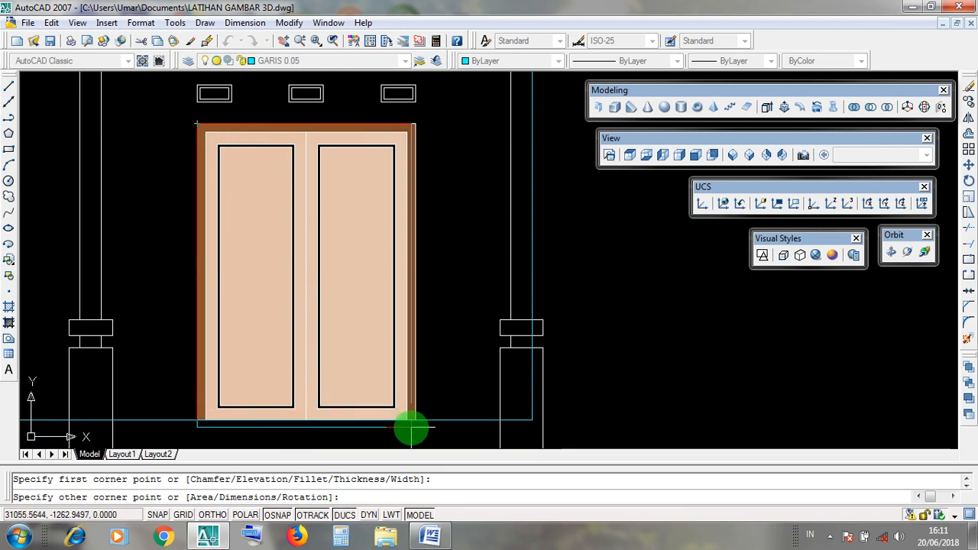
{"action": "scroll", "coordinate": [417, 426], "scroll_direction": "up", "scroll_amount": 2}
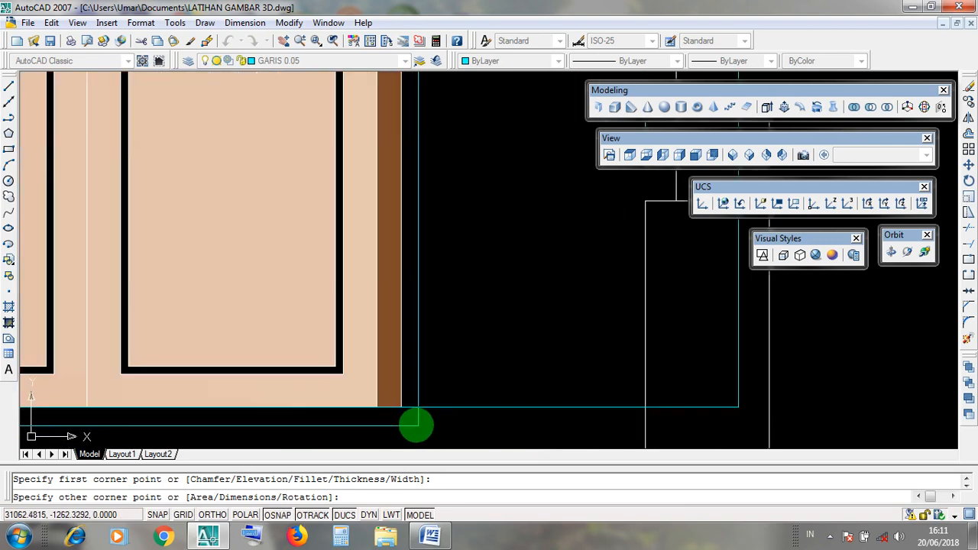
{"action": "scroll", "coordinate": [403, 411], "scroll_direction": "down", "scroll_amount": 2}
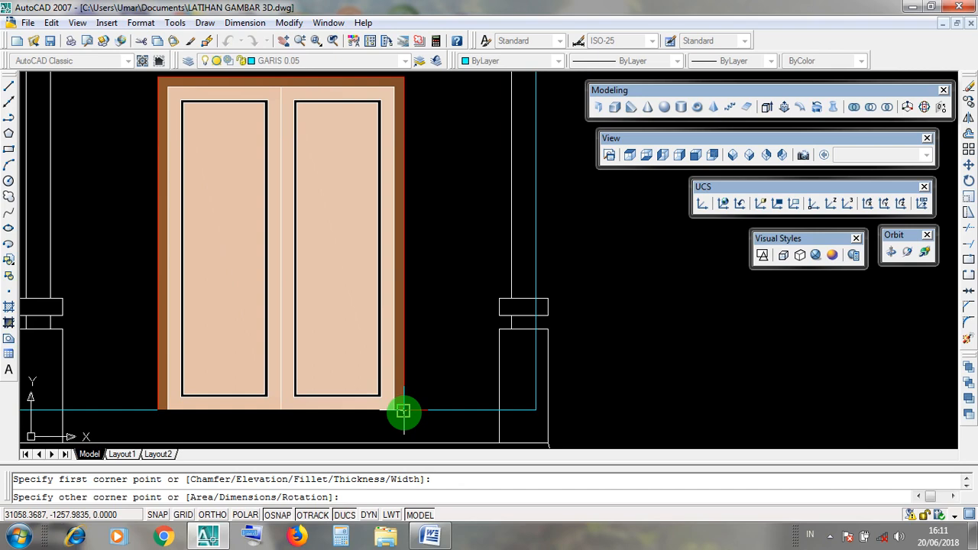
{"action": "left_click", "coordinate": [404, 411]}
{"action": "middle_click_drag", "start_coordinate": [428, 328], "coordinate": [466, 356]}
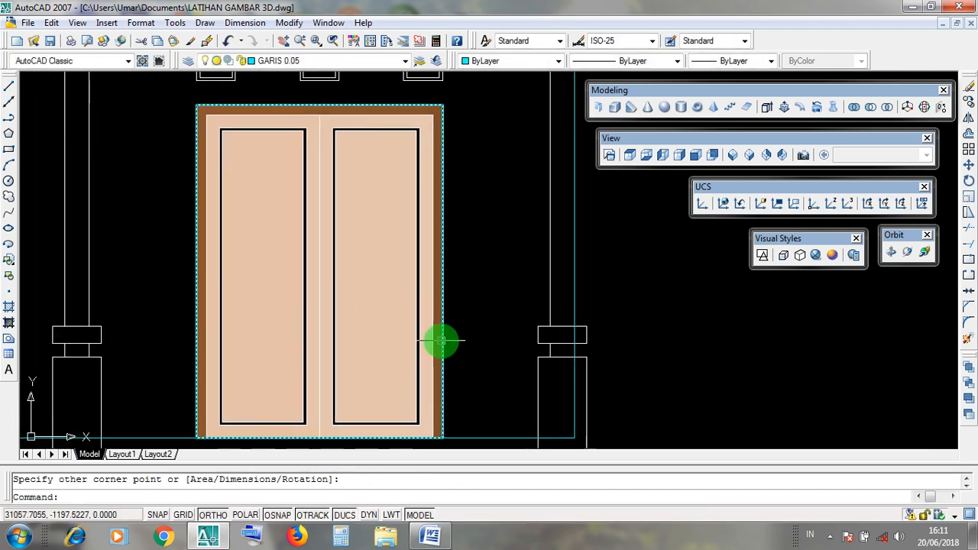
{"action": "left_click", "coordinate": [441, 339]}
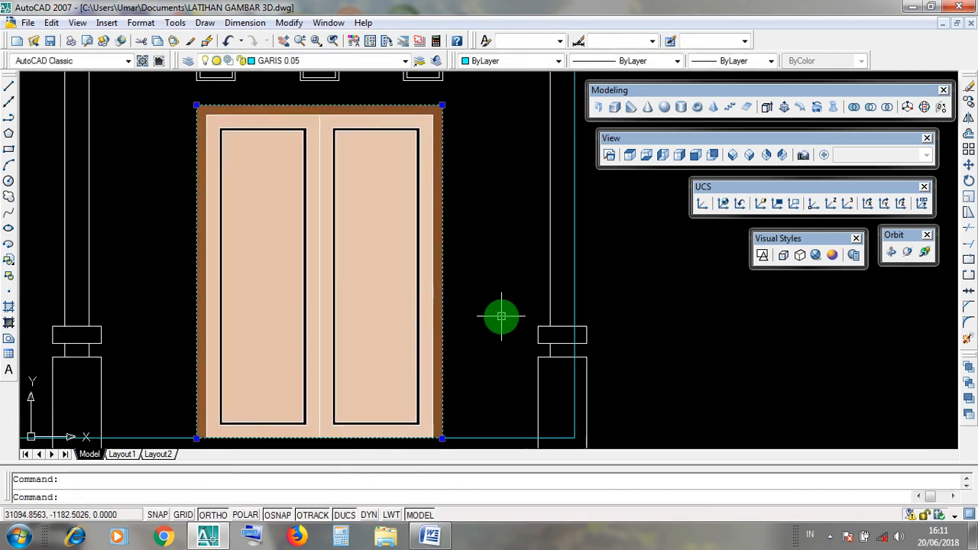
{"action": "key", "text": "Escape"}
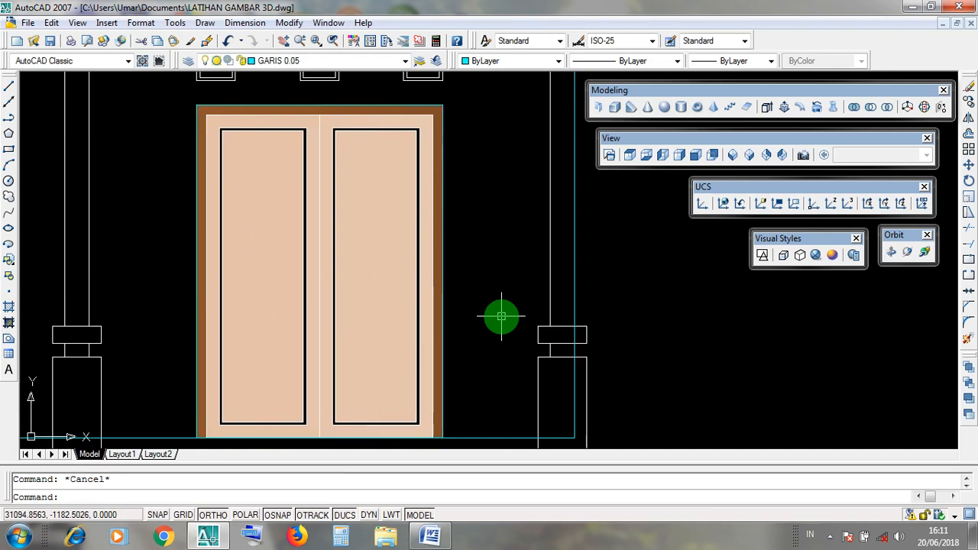
Step: Draw another rectangle over the door's outer frame, this one from its upper-right to its lower-left corner
{"action": "left_click", "coordinate": [205, 22]}
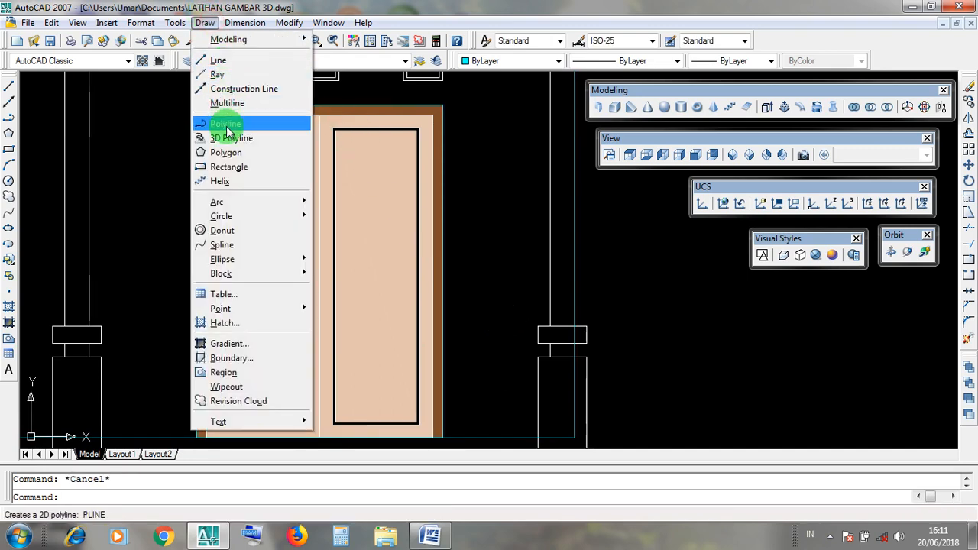
{"action": "left_click", "coordinate": [267, 171]}
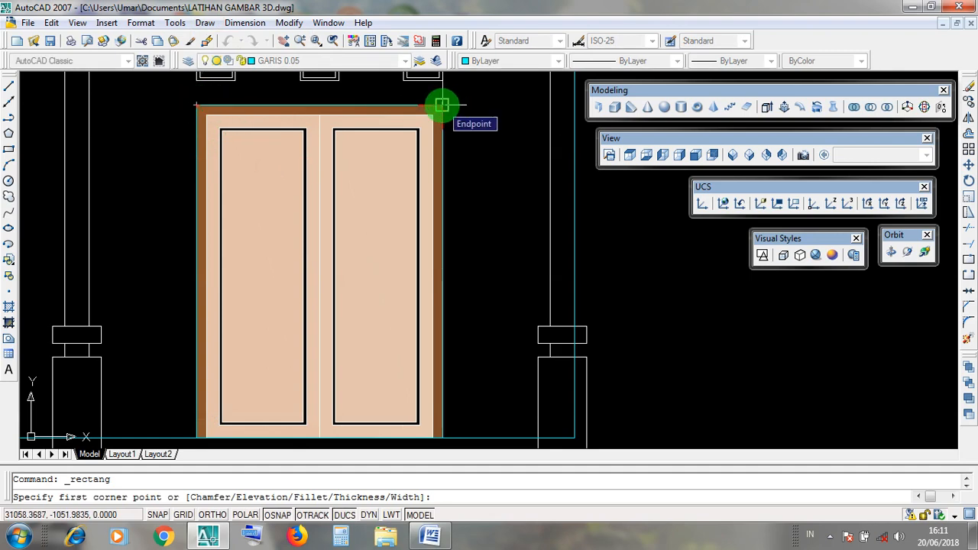
{"action": "left_click", "coordinate": [441, 104]}
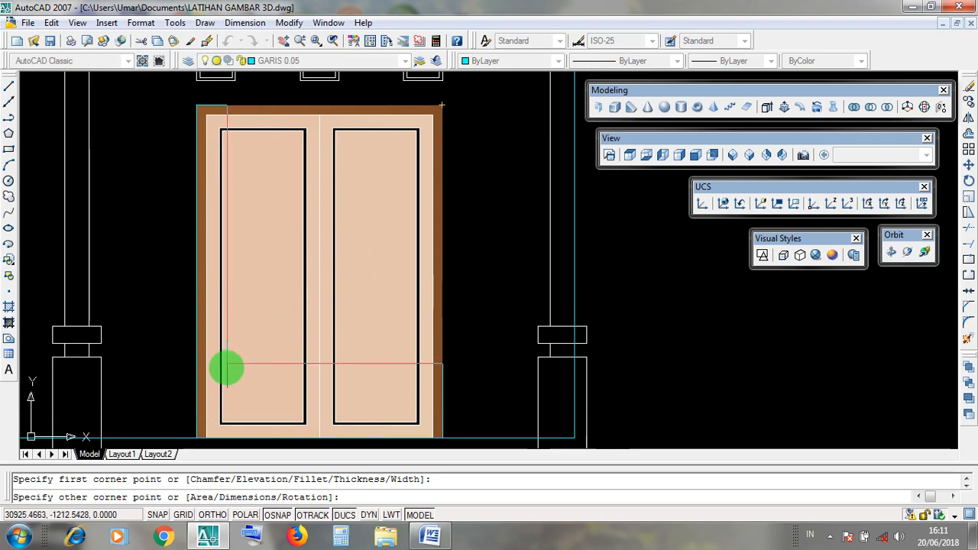
{"action": "left_click", "coordinate": [197, 438]}
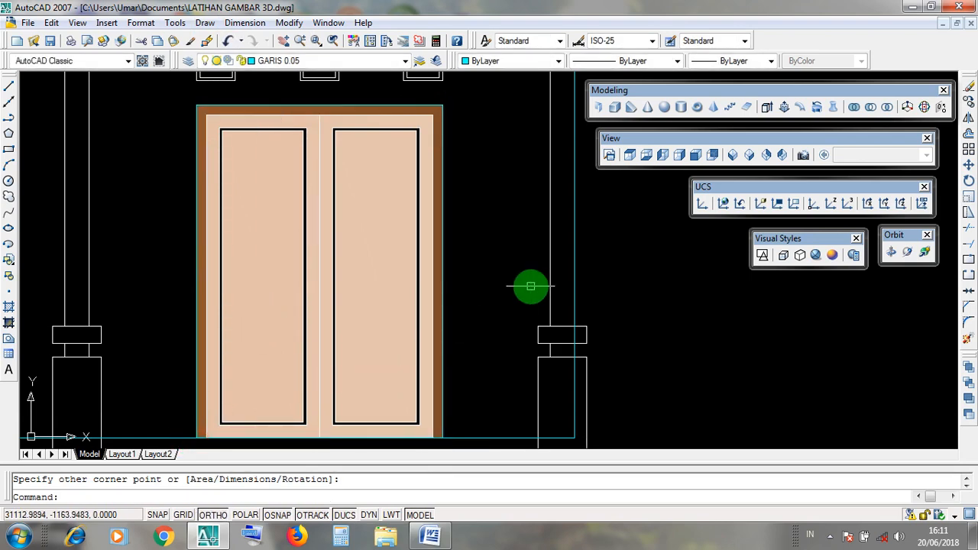
Step: Highlight the outer edge of the front window's frame to examine its extents and corners, leaving nothing selected
{"action": "scroll", "coordinate": [509, 275], "scroll_direction": "down", "scroll_amount": 1}
{"action": "middle_click_drag", "start_coordinate": [290, 290], "coordinate": [436, 295]}
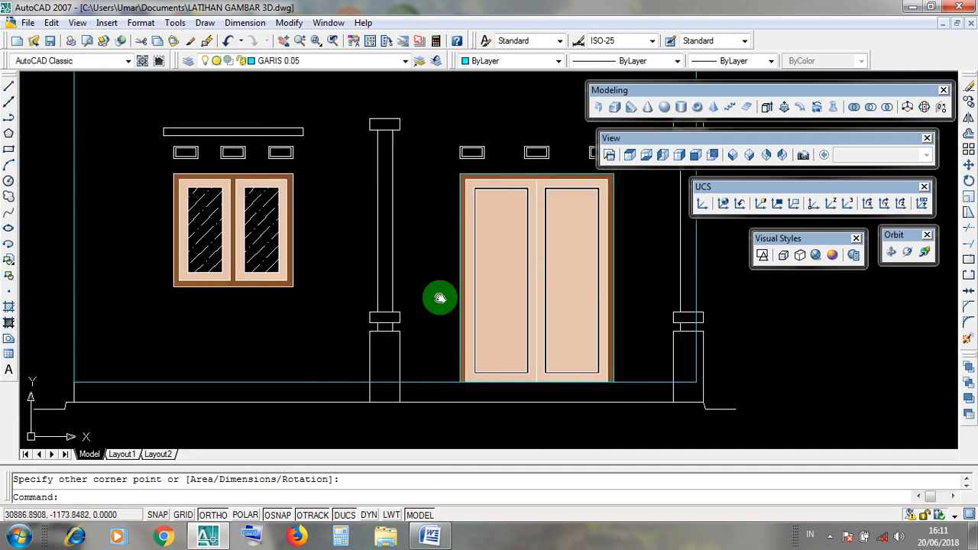
{"action": "left_click", "coordinate": [259, 180]}
{"action": "scroll", "coordinate": [259, 180], "scroll_direction": "up", "scroll_amount": 1}
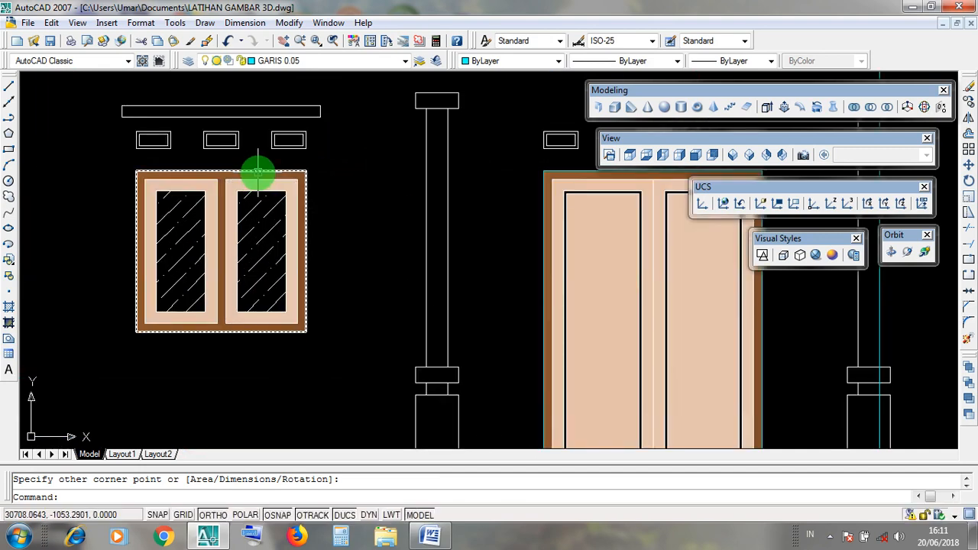
{"action": "left_click", "coordinate": [181, 166]}
{"action": "scroll", "coordinate": [184, 165], "scroll_direction": "up", "scroll_amount": 2}
{"action": "middle_click_drag", "start_coordinate": [195, 166], "coordinate": [264, 114]}
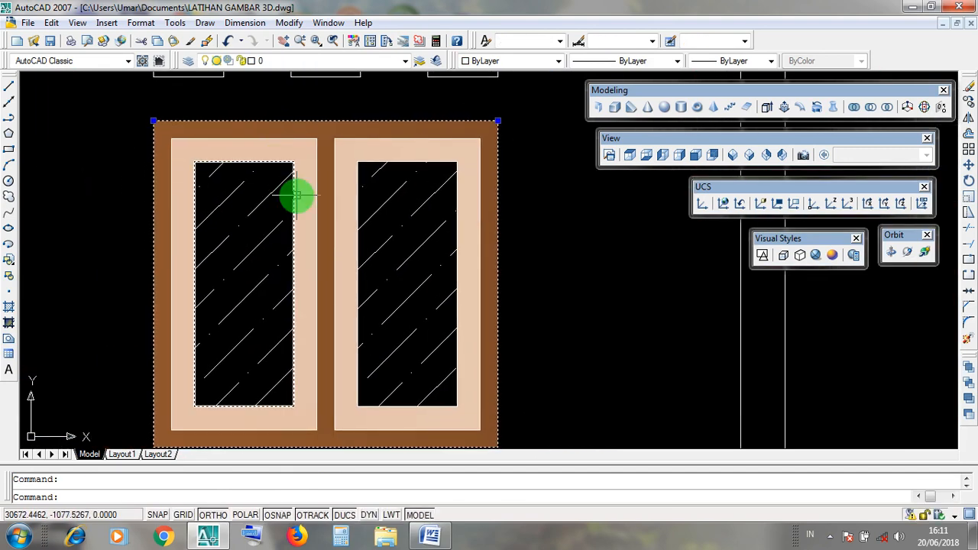
{"action": "scroll", "coordinate": [295, 191], "scroll_direction": "down", "scroll_amount": 1}
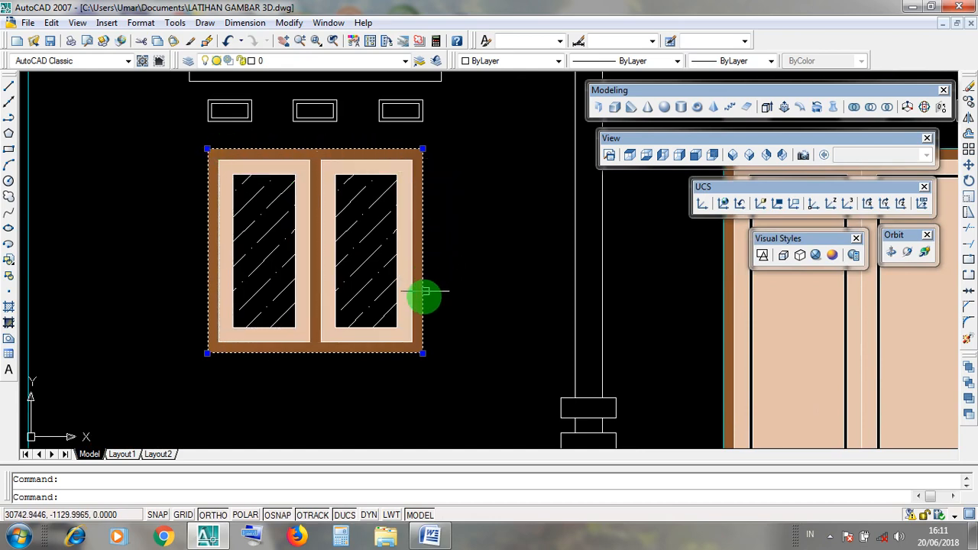
{"action": "left_click", "coordinate": [214, 321]}
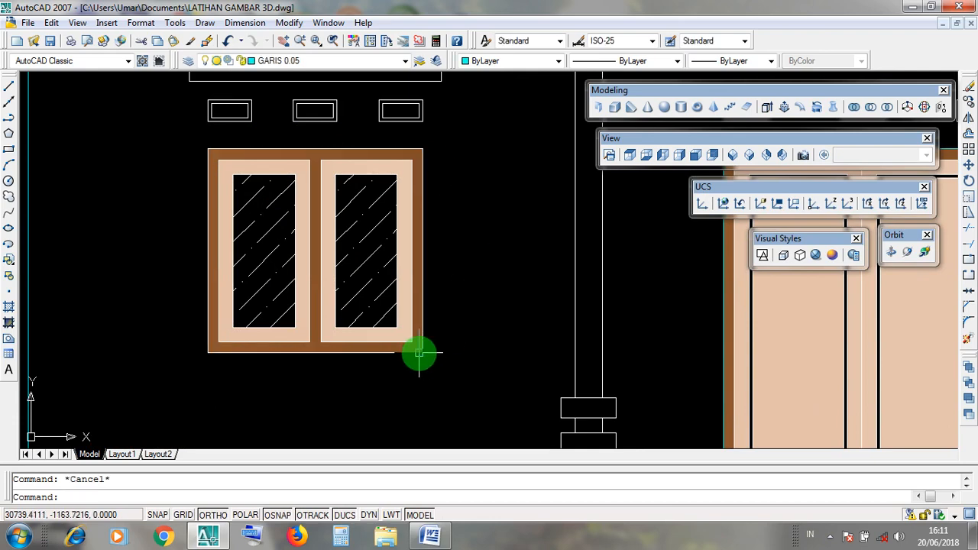
Step: Draw a rectangle over the front window's outer frame from its upper-left to its lower-right corner, leaving nothing selected
{"action": "left_click", "coordinate": [316, 149]}
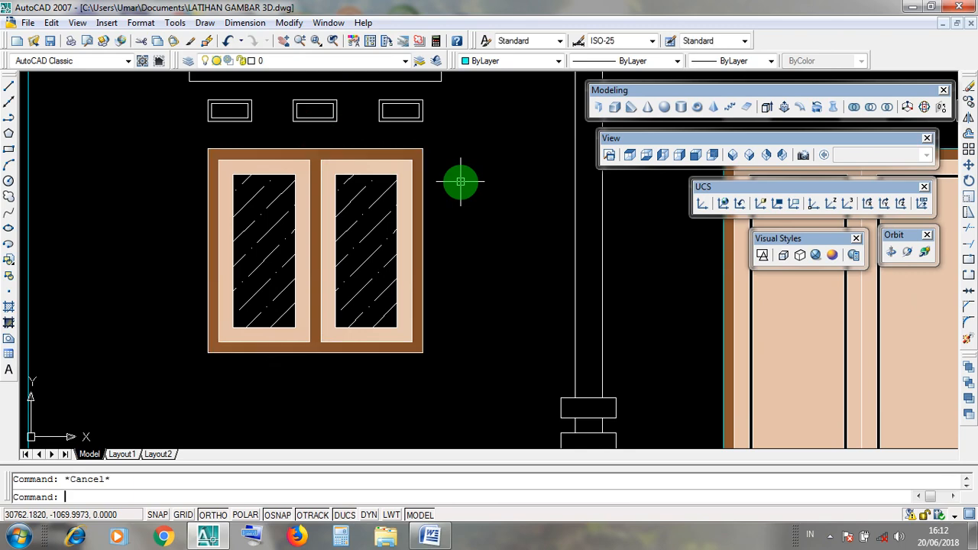
{"action": "left_click", "coordinate": [204, 23]}
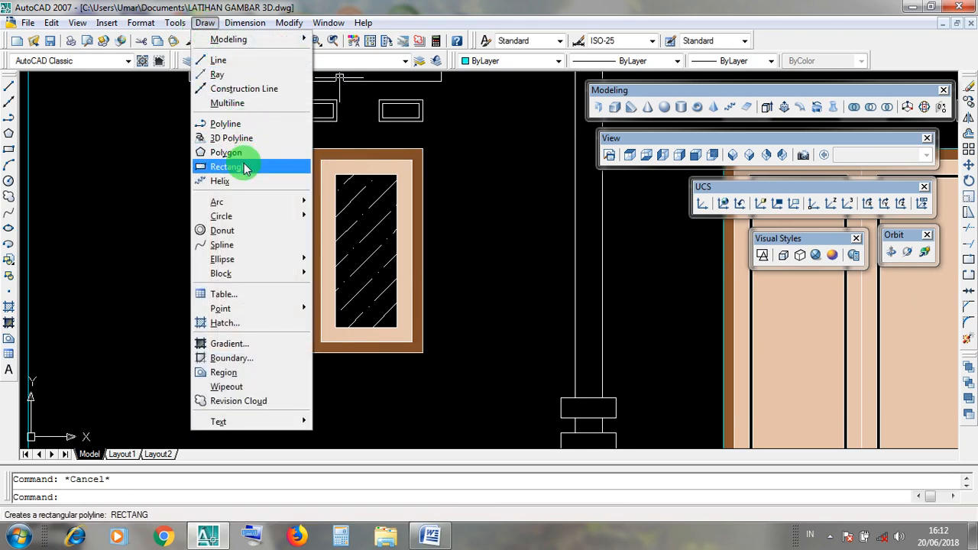
{"action": "left_click", "coordinate": [204, 23]}
{"action": "left_click", "coordinate": [204, 22]}
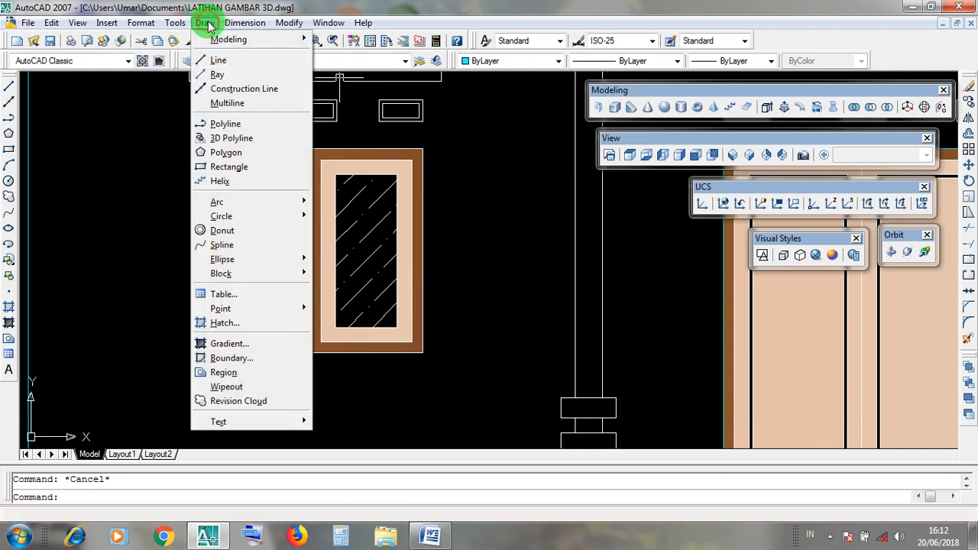
{"action": "left_click", "coordinate": [260, 169]}
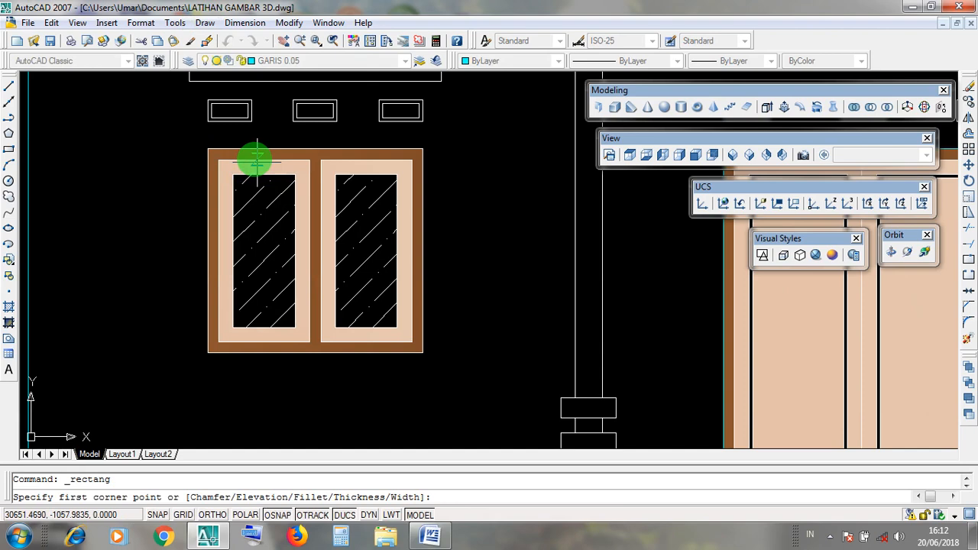
{"action": "left_click", "coordinate": [207, 148]}
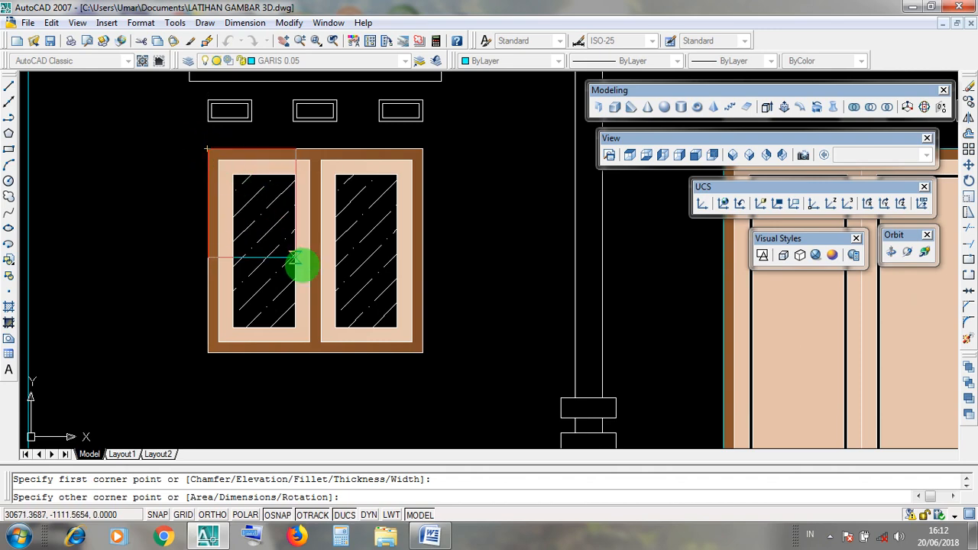
{"action": "left_click", "coordinate": [422, 353]}
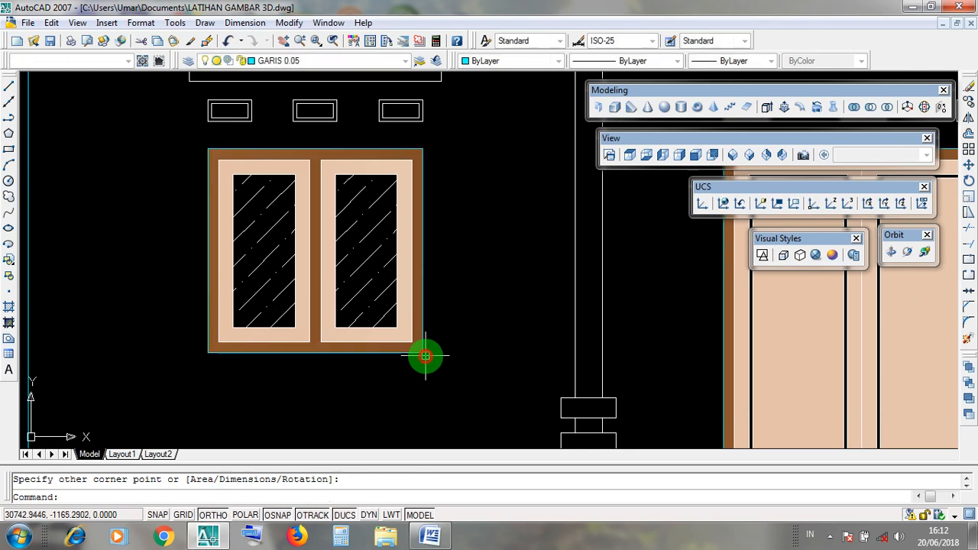
{"action": "left_click", "coordinate": [421, 352]}
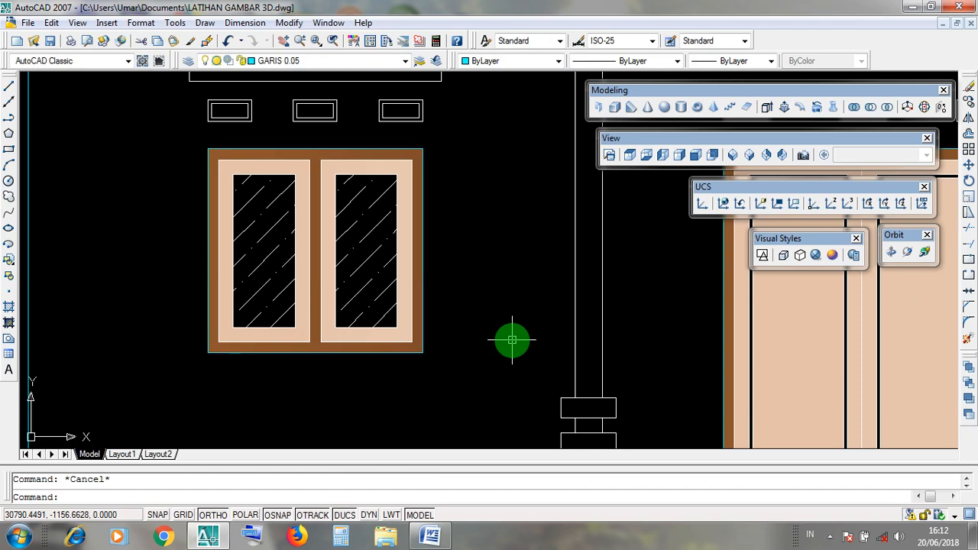
Step: Highlight the outer outlines of the three small vents above the double door to examine their extents
{"action": "scroll", "coordinate": [421, 243], "scroll_direction": "down", "scroll_amount": 4}
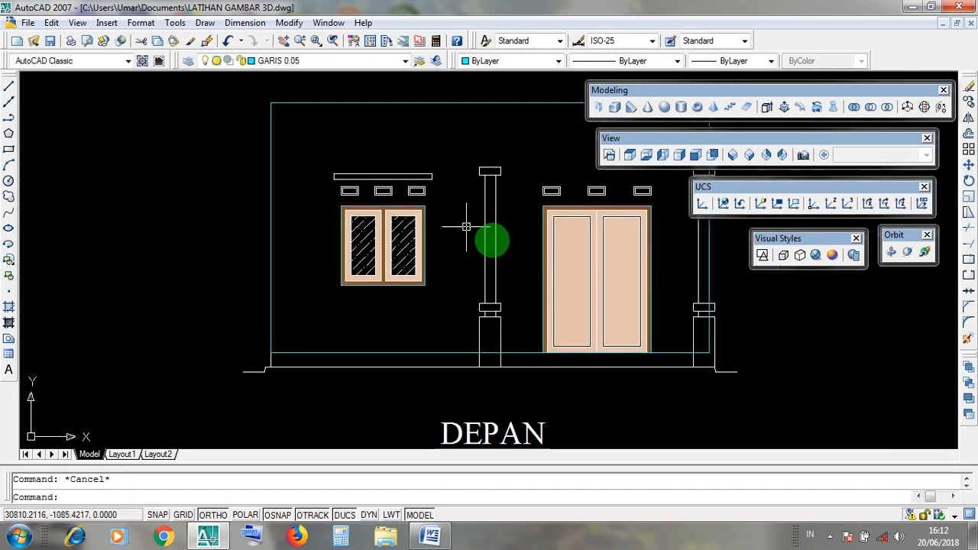
{"action": "scroll", "coordinate": [505, 290], "scroll_direction": "up", "scroll_amount": 5}
{"action": "left_click", "coordinate": [647, 218]}
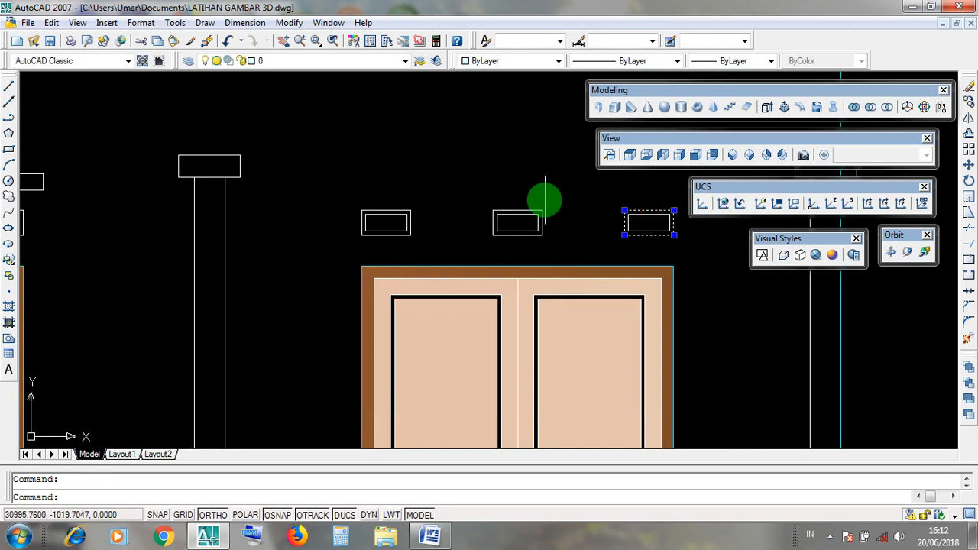
{"action": "left_click", "coordinate": [528, 208]}
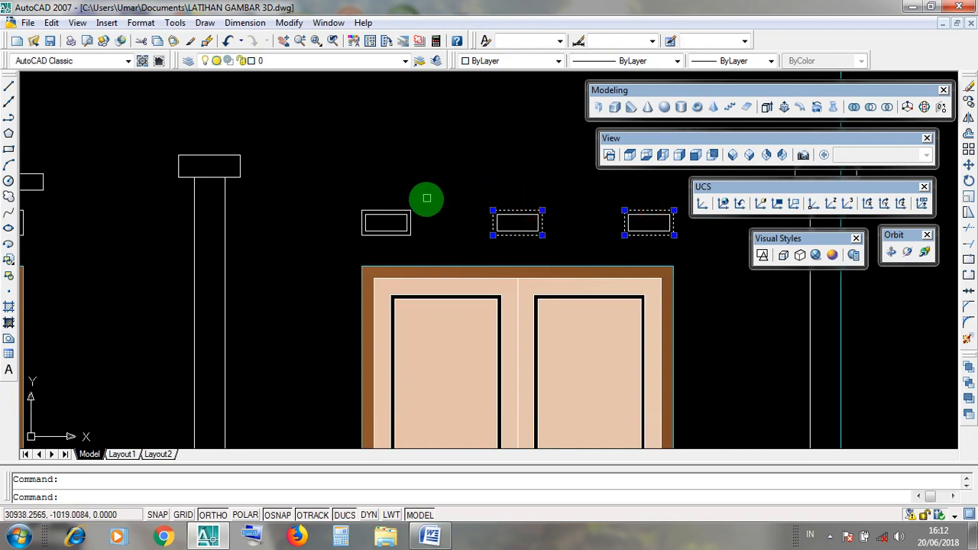
{"action": "scroll", "coordinate": [389, 214], "scroll_direction": "up", "scroll_amount": 4}
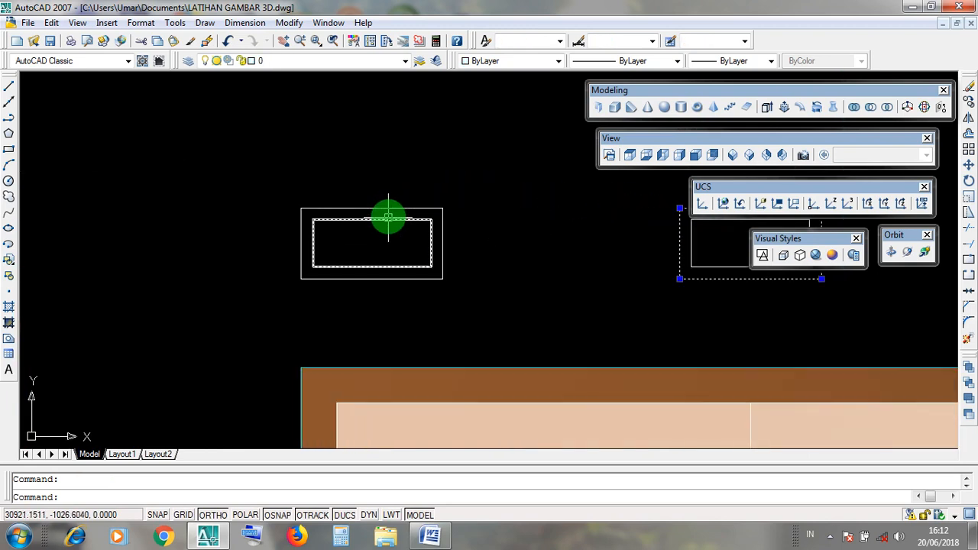
{"action": "left_click", "coordinate": [388, 208]}
{"action": "scroll", "coordinate": [542, 289], "scroll_direction": "down", "scroll_amount": 6}
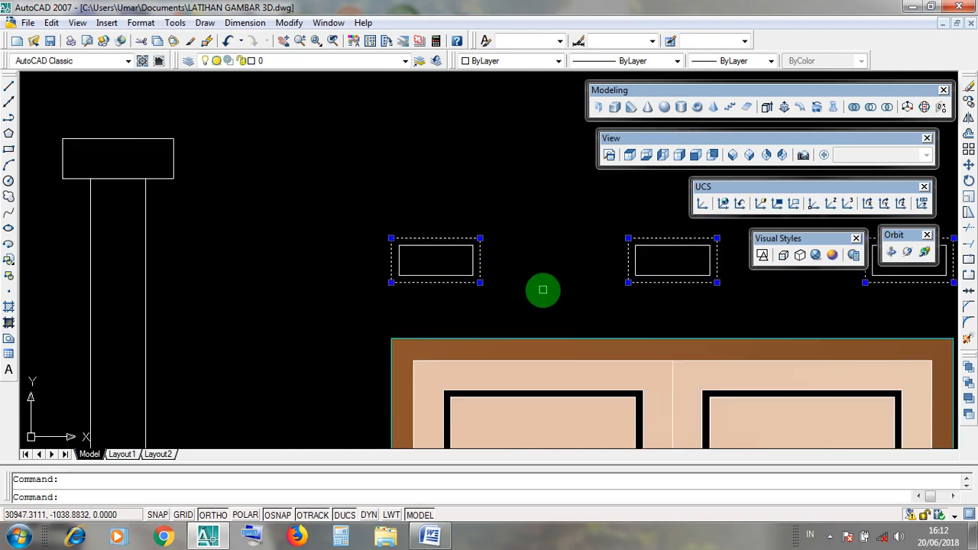
Step: Highlight the outer outlines of the three vents above the front window as well, and clear the whole selection
{"action": "middle_click_drag", "start_coordinate": [329, 302], "coordinate": [457, 315]}
{"action": "scroll", "coordinate": [416, 297], "scroll_direction": "up", "scroll_amount": 3}
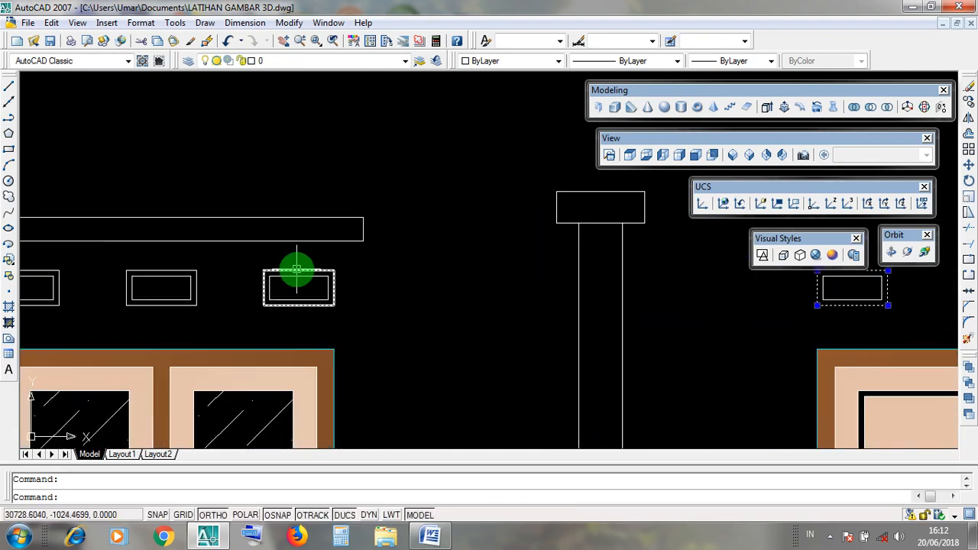
{"action": "left_click", "coordinate": [295, 277]}
{"action": "middle_click_drag", "start_coordinate": [209, 275], "coordinate": [340, 286]}
{"action": "left_click", "coordinate": [340, 285]}
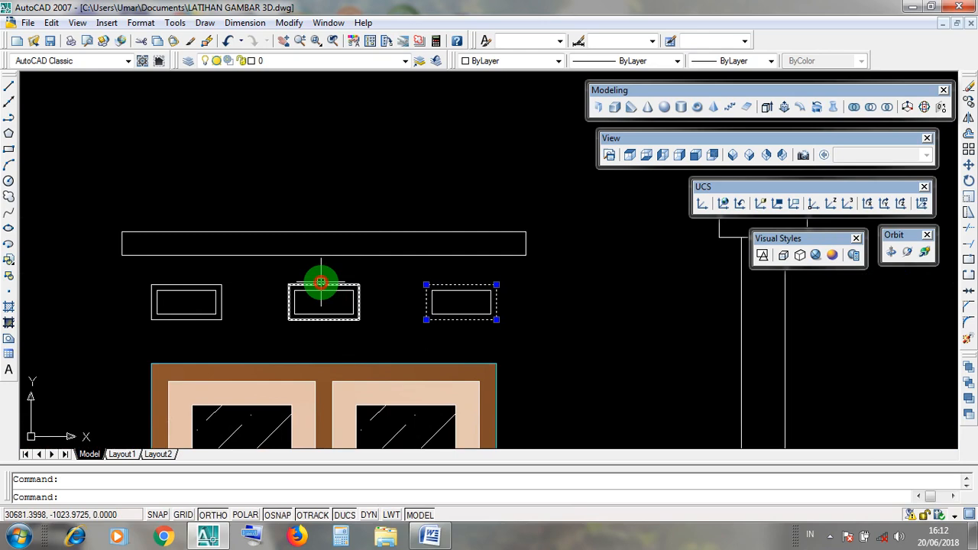
{"action": "left_click", "coordinate": [195, 285]}
{"action": "scroll", "coordinate": [476, 363], "scroll_direction": "down", "scroll_amount": 4}
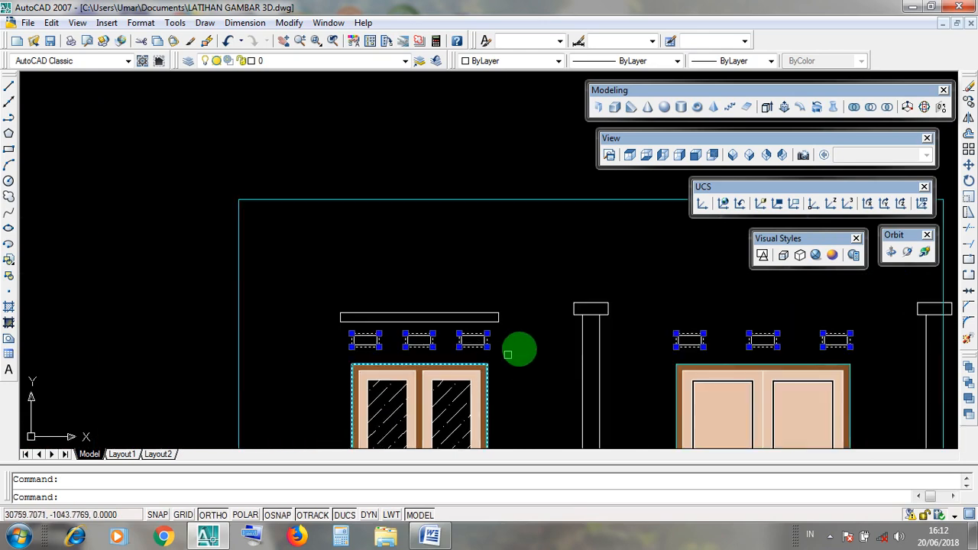
{"action": "middle_click_drag", "start_coordinate": [530, 352], "coordinate": [395, 294]}
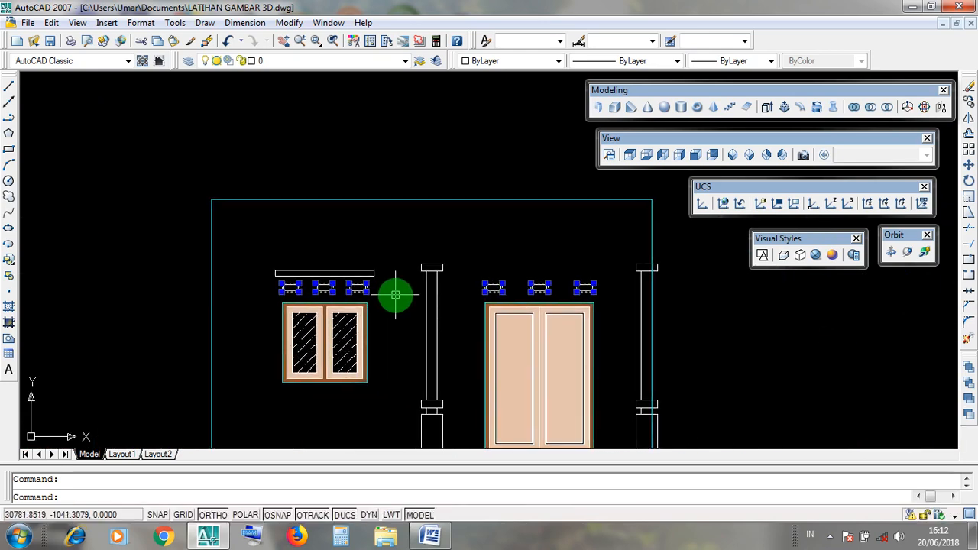
{"action": "key", "text": "Escape"}
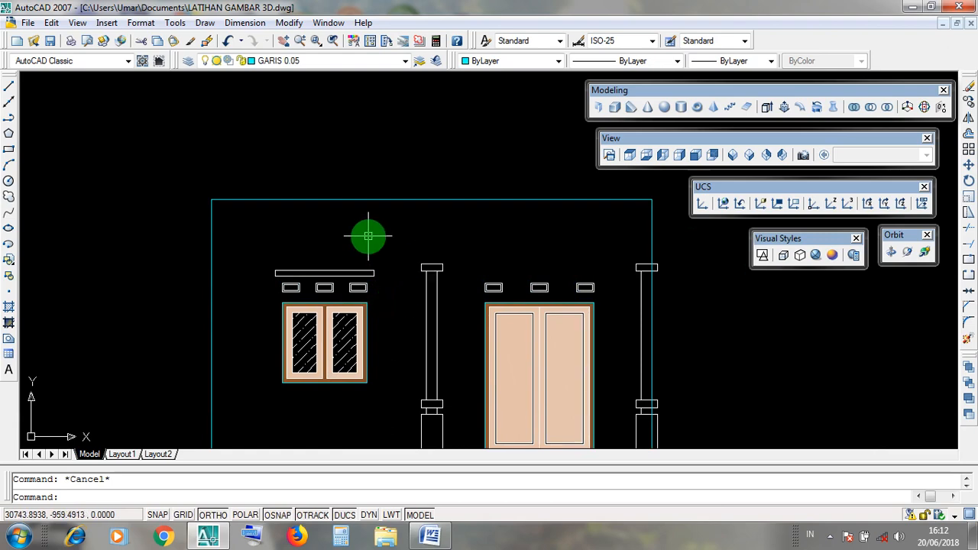
{"action": "left_click", "coordinate": [205, 23]}
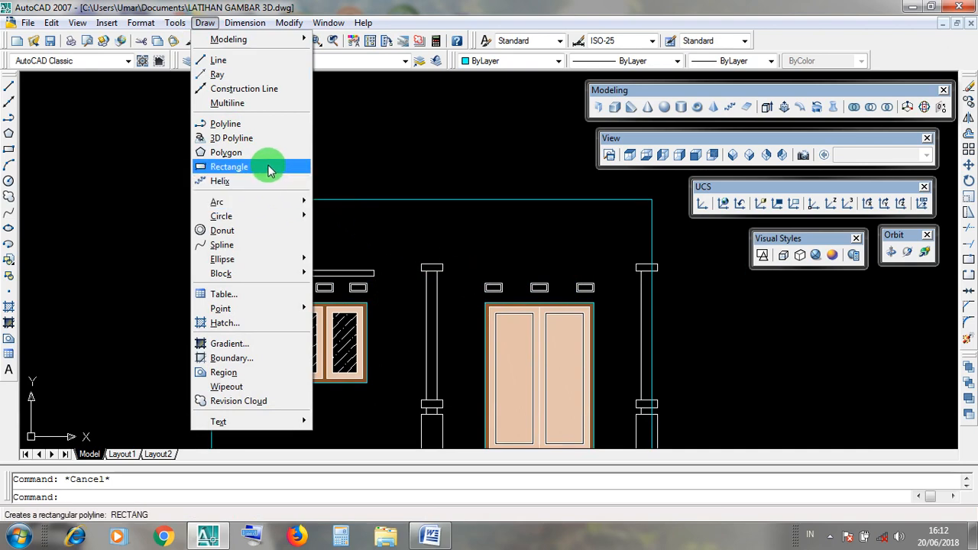
{"action": "left_click", "coordinate": [375, 181]}
{"action": "left_click", "coordinate": [330, 135]}
Step: Draw a rectangle over the outer outline of the rightmost vent above the double door, from upper-right to lower-left corner
{"action": "left_click", "coordinate": [205, 23]}
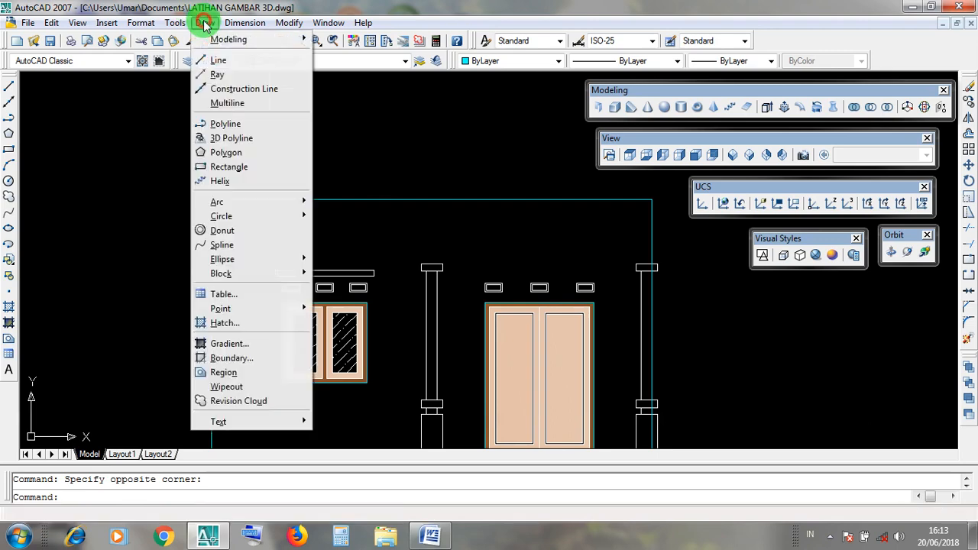
{"action": "left_click", "coordinate": [256, 168]}
{"action": "scroll", "coordinate": [565, 278], "scroll_direction": "up", "scroll_amount": 3}
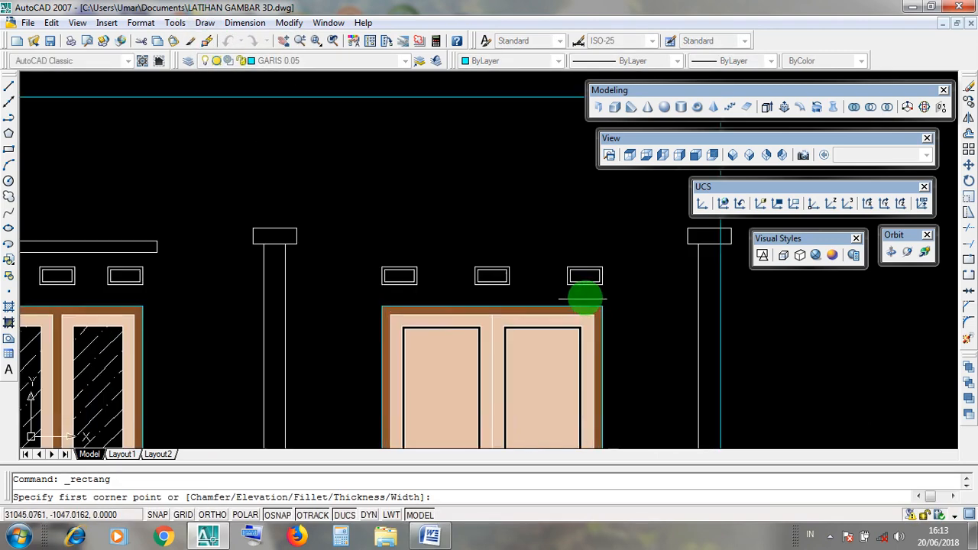
{"action": "scroll", "coordinate": [600, 274], "scroll_direction": "up", "scroll_amount": 5}
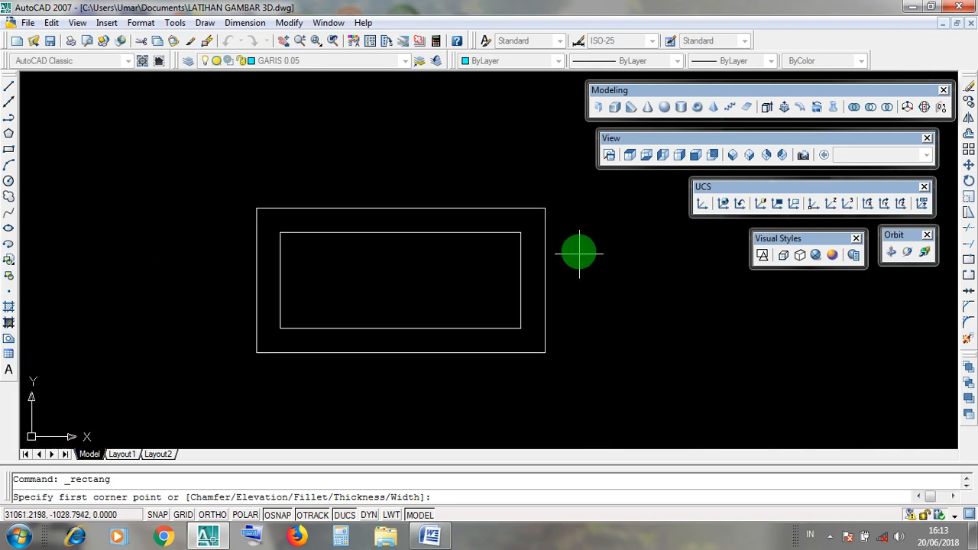
{"action": "left_click", "coordinate": [545, 207]}
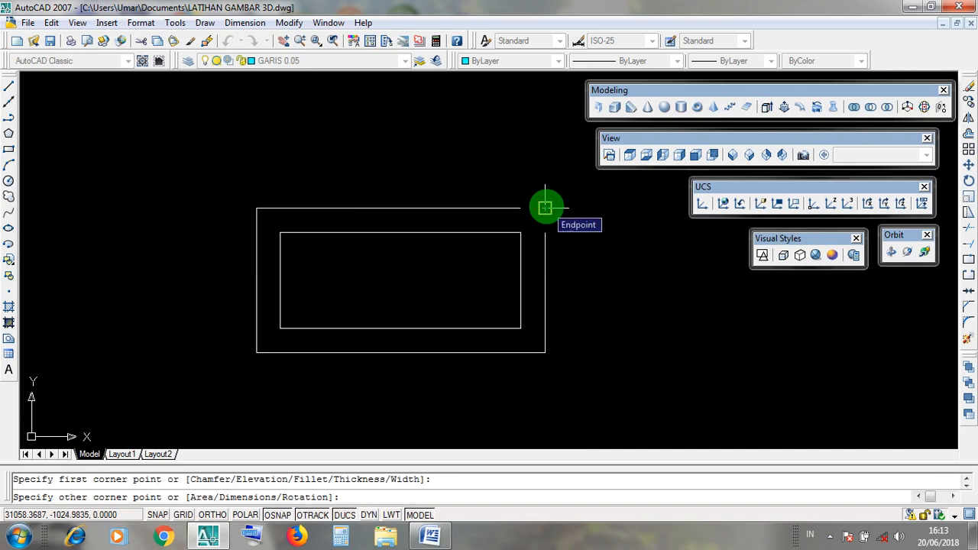
{"action": "left_click", "coordinate": [255, 352]}
Step: Draw a rectangle over the outer outline of the middle vent above the double door, snapping to opposite corners
{"action": "scroll", "coordinate": [708, 338], "scroll_direction": "down", "scroll_amount": 4}
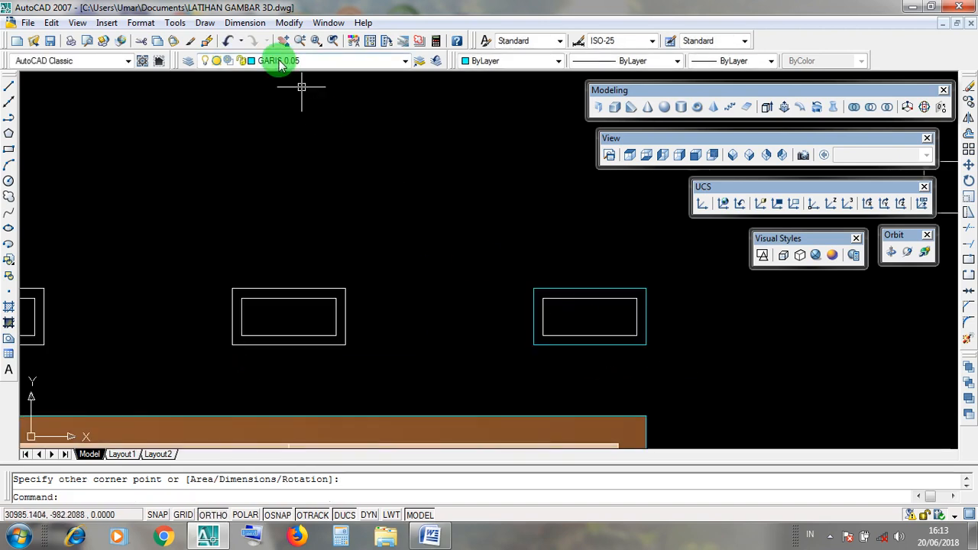
{"action": "left_click", "coordinate": [205, 22]}
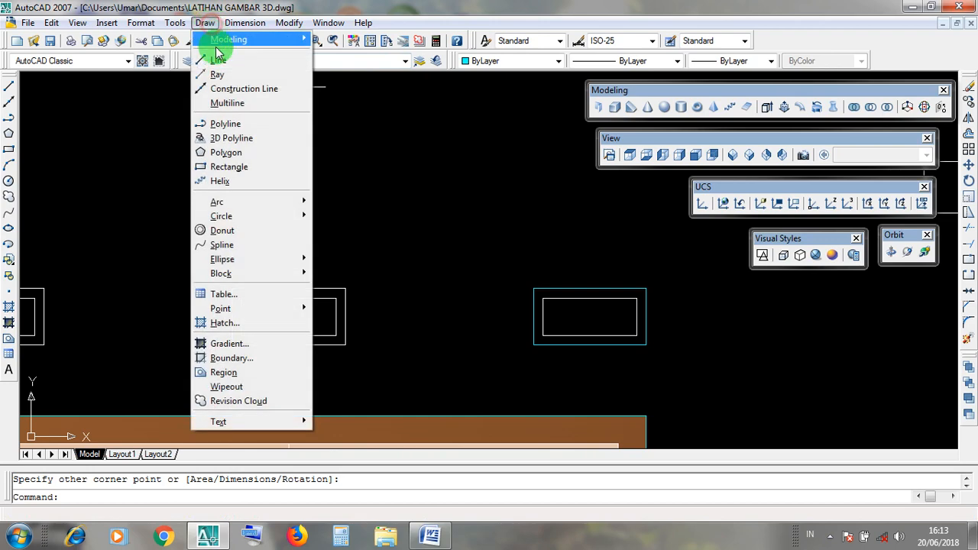
{"action": "left_click", "coordinate": [259, 173]}
{"action": "left_click", "coordinate": [345, 288]}
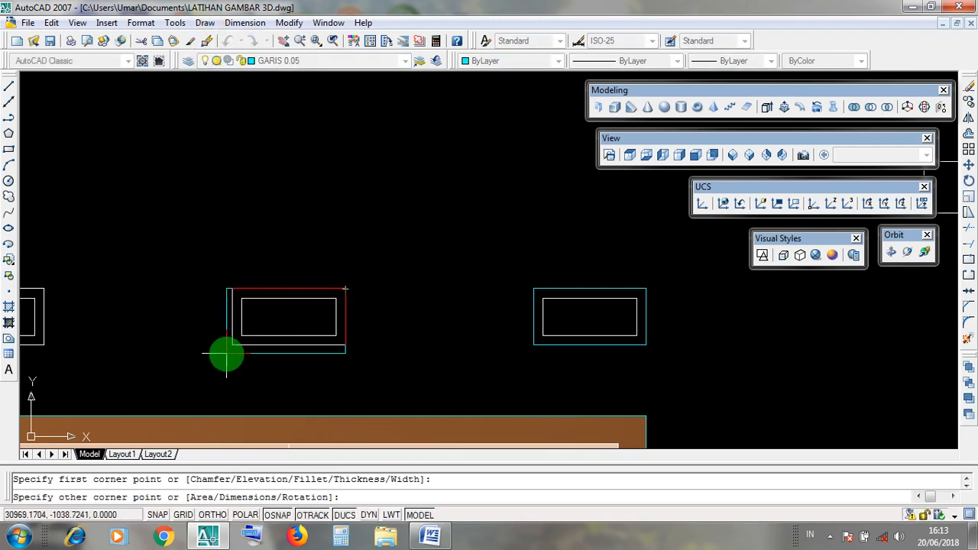
{"action": "left_click", "coordinate": [233, 347]}
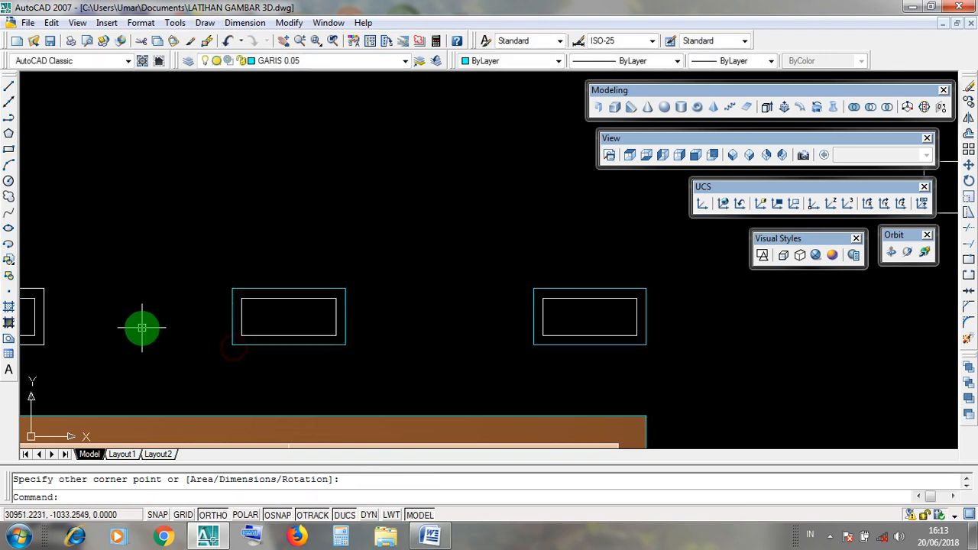
Step: Draw a rectangle over the outer outline of the leftmost vent above the double door, from upper-left to lower-right corner
{"action": "middle_click_drag", "start_coordinate": [142, 328], "coordinate": [458, 310]}
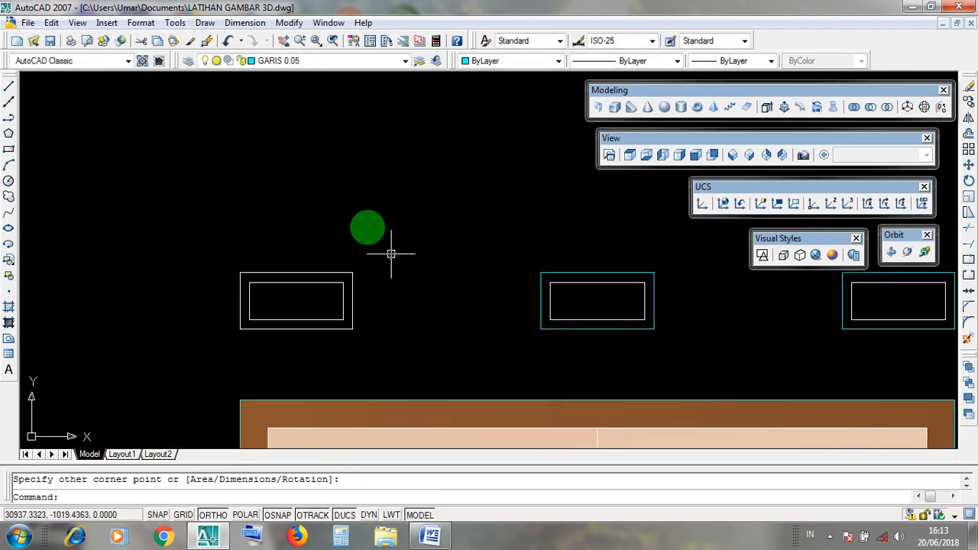
{"action": "left_click", "coordinate": [204, 23]}
{"action": "left_click", "coordinate": [238, 169]}
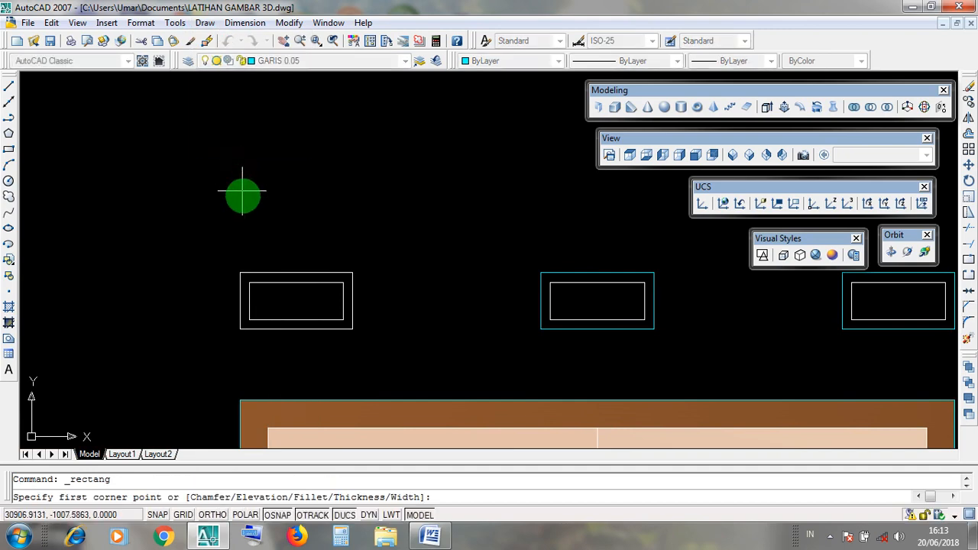
{"action": "left_click", "coordinate": [239, 272]}
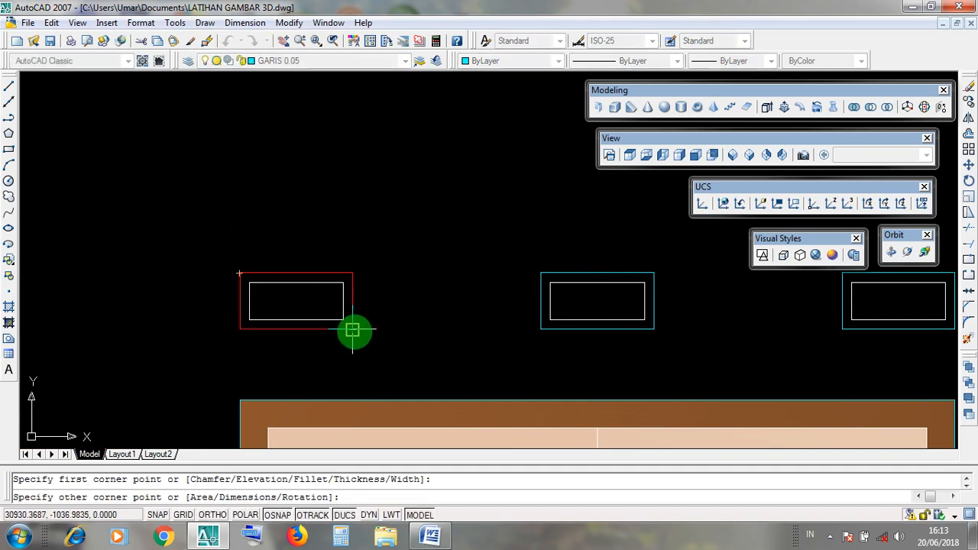
{"action": "left_click", "coordinate": [352, 330]}
Step: Draw a rectangle over the outer outline of the rightmost vent above the front window, from upper-right to lower-left corner
{"action": "scroll", "coordinate": [476, 336], "scroll_direction": "down", "scroll_amount": 3}
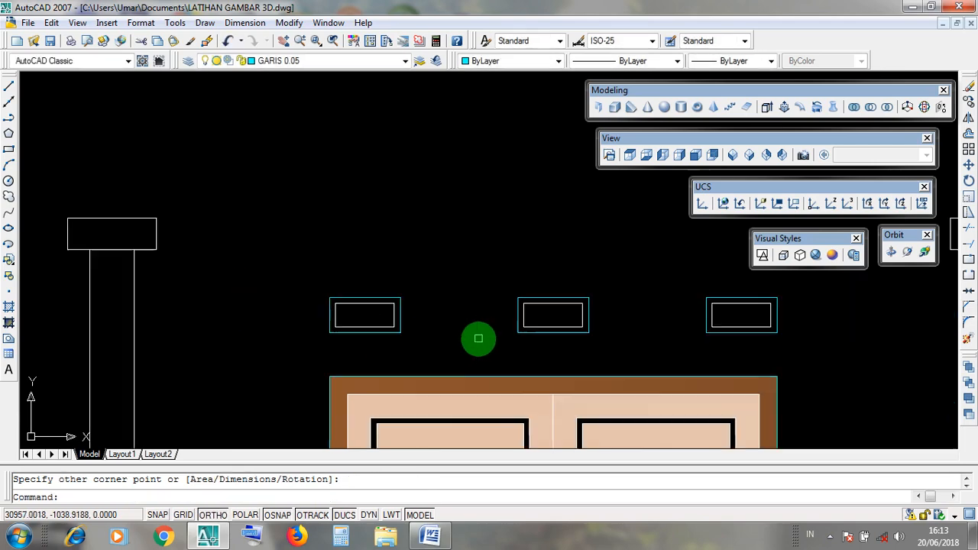
{"action": "middle_click_drag", "start_coordinate": [192, 320], "coordinate": [401, 300]}
{"action": "middle_click_drag", "start_coordinate": [272, 302], "coordinate": [384, 290]}
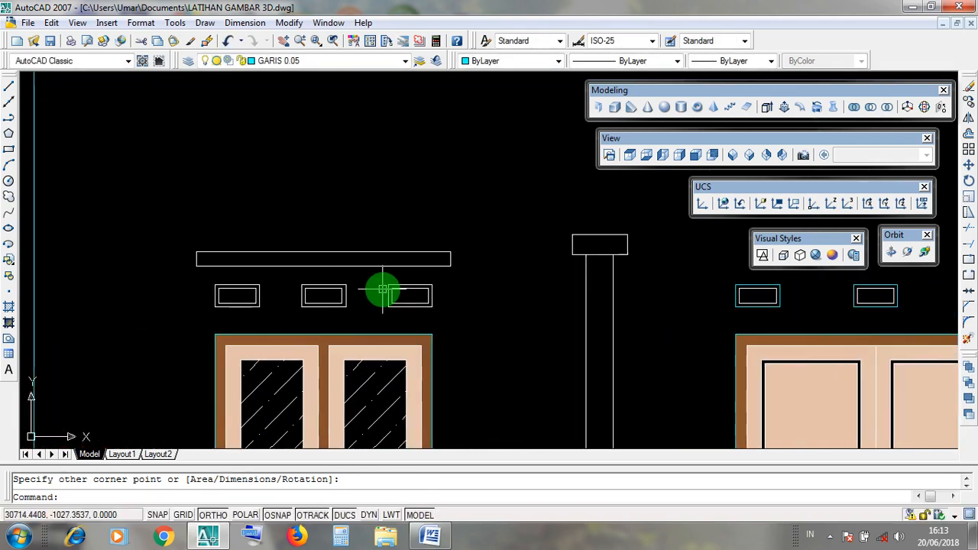
{"action": "scroll", "coordinate": [385, 290], "scroll_direction": "up", "scroll_amount": 3}
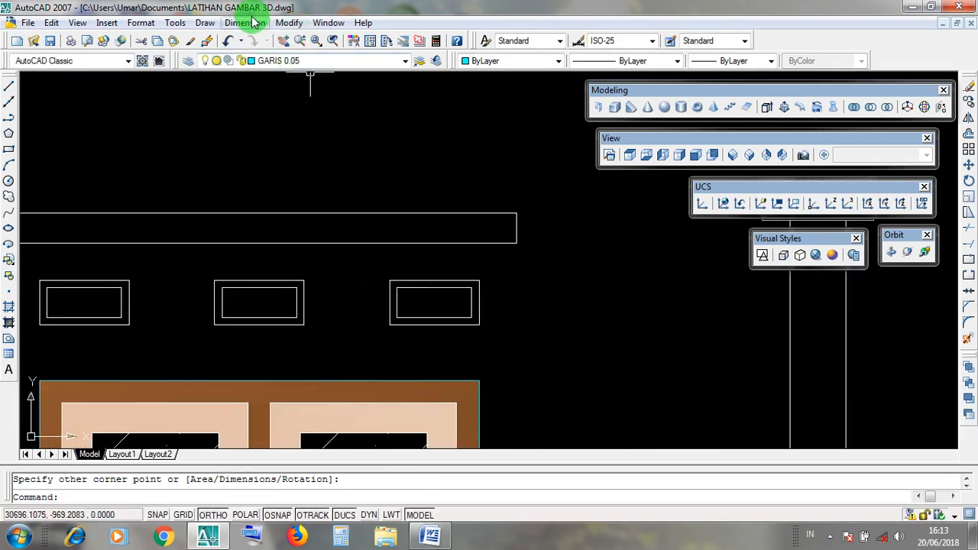
{"action": "left_click", "coordinate": [204, 22]}
{"action": "left_click", "coordinate": [223, 166]}
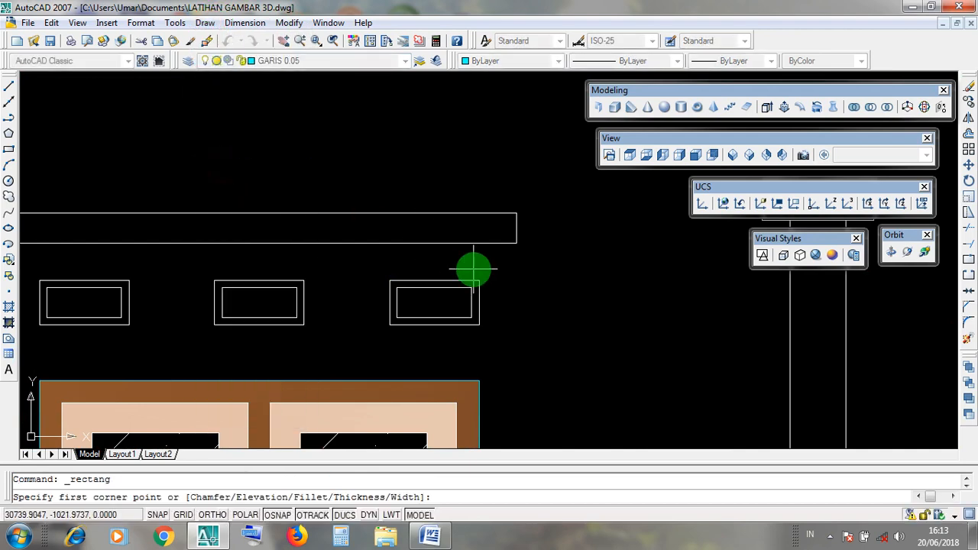
{"action": "left_click", "coordinate": [479, 280]}
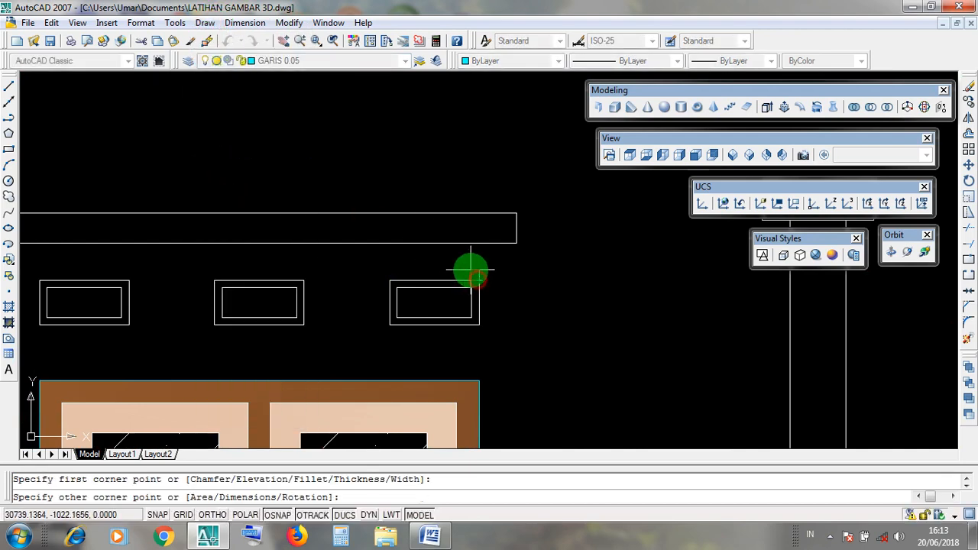
{"action": "left_click", "coordinate": [390, 324]}
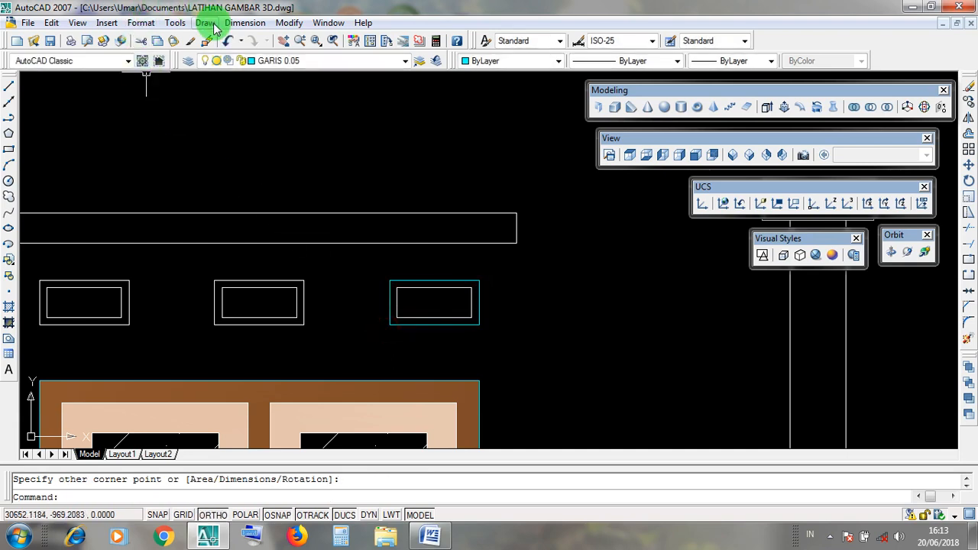
Step: Draw a rectangle over the outer outline of the middle vent above the front window, from upper-left to lower-right corner
{"action": "left_click", "coordinate": [214, 25]}
{"action": "left_click", "coordinate": [235, 166]}
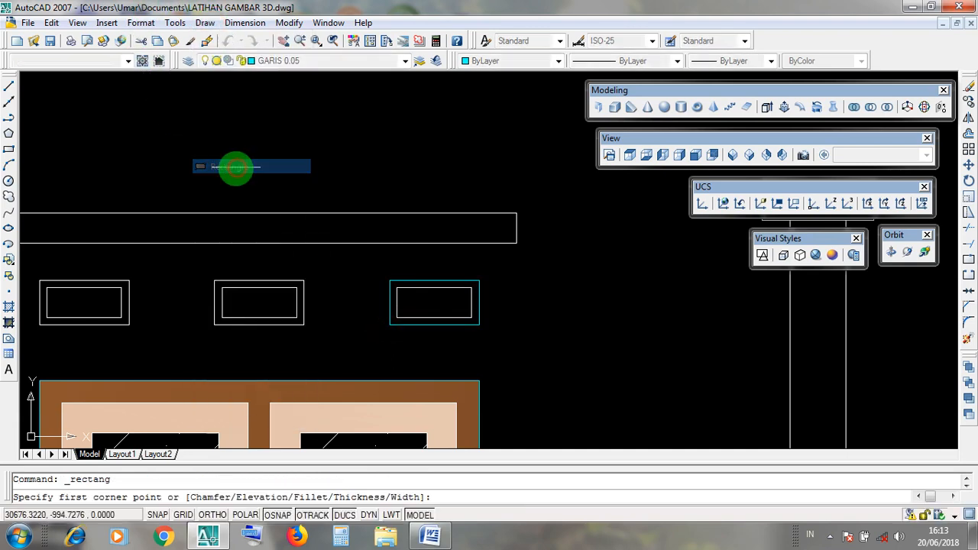
{"action": "left_click", "coordinate": [215, 280]}
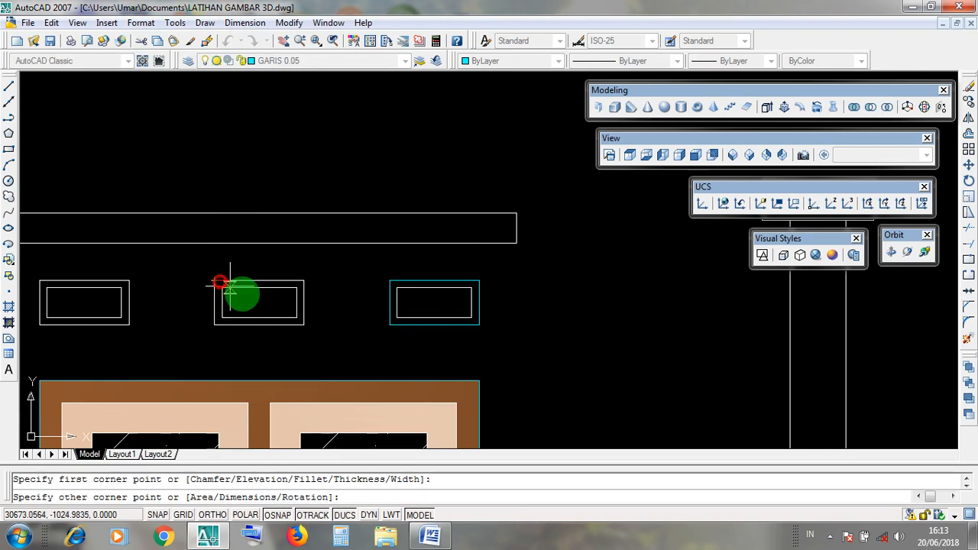
{"action": "left_click", "coordinate": [303, 324]}
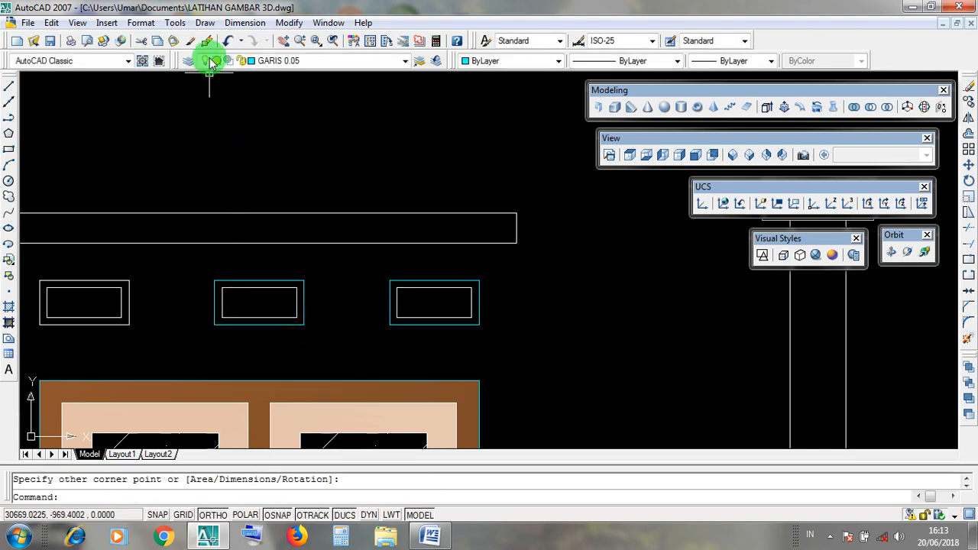
Step: Draw a rectangle over the outer outline of the leftmost vent above the front window, from upper-right to lower-left corner
{"action": "left_click", "coordinate": [204, 23]}
{"action": "left_click", "coordinate": [228, 167]}
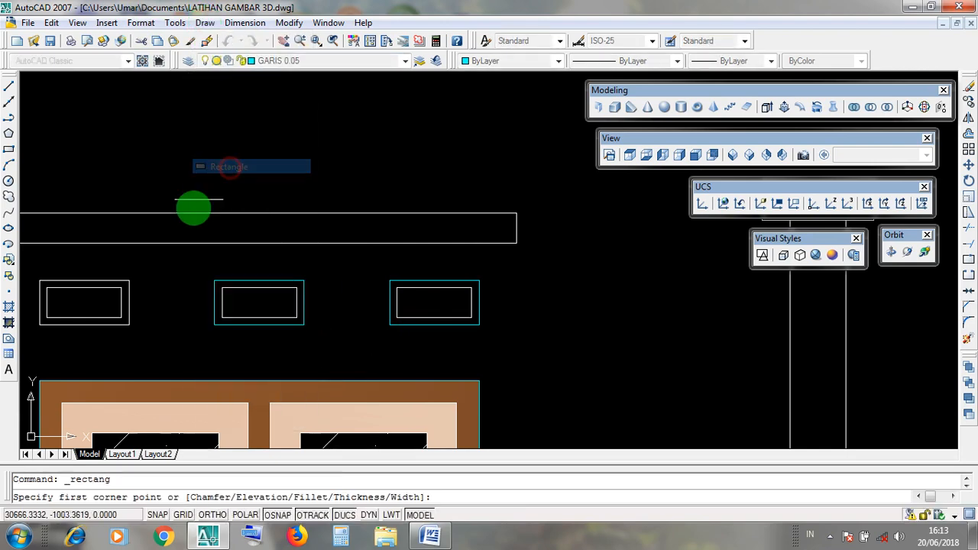
{"action": "middle_click_drag", "start_coordinate": [146, 263], "coordinate": [248, 246]}
{"action": "left_click", "coordinate": [238, 256]}
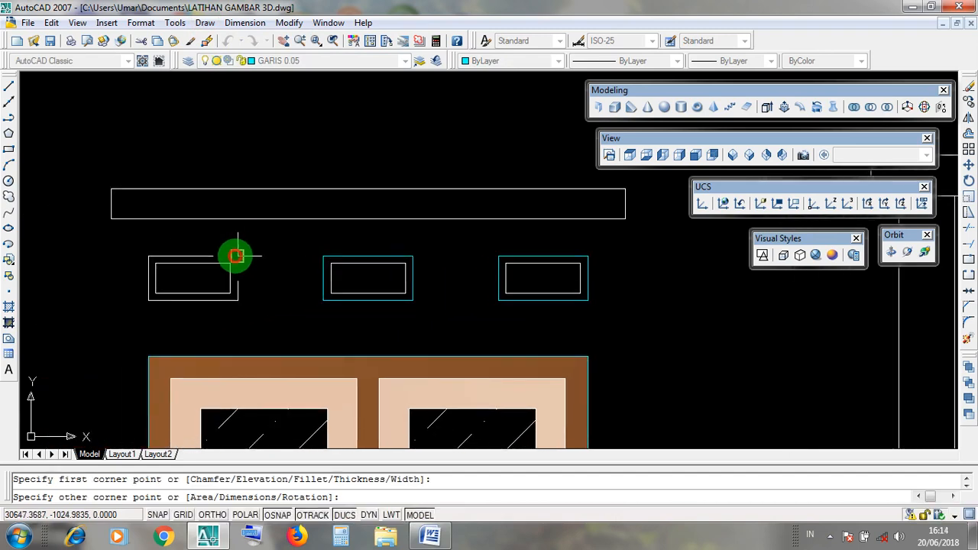
{"action": "left_click", "coordinate": [147, 302]}
Step: Select the front wall outline rectangle together with the outline rectangles around the double door and the front window
{"action": "scroll", "coordinate": [298, 251], "scroll_direction": "down", "scroll_amount": 8}
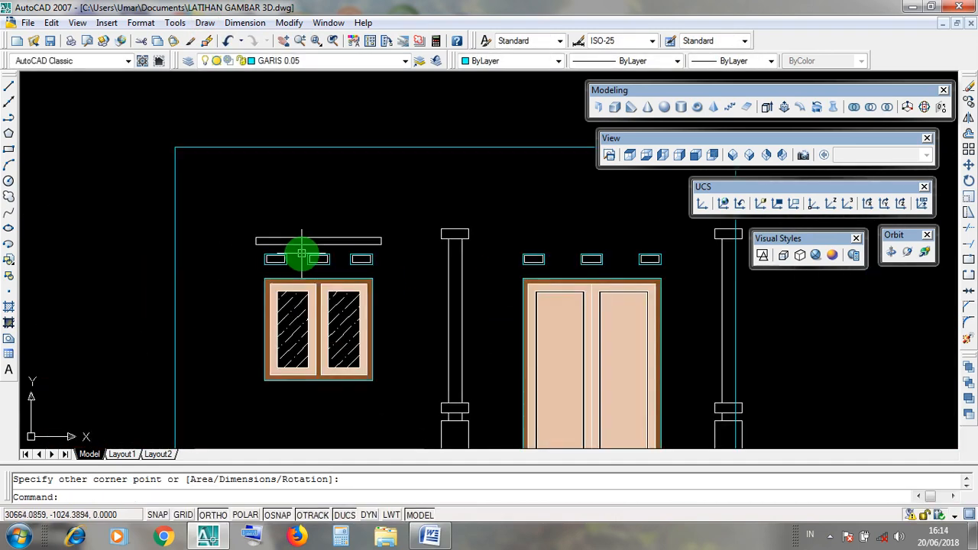
{"action": "scroll", "coordinate": [423, 330], "scroll_direction": "up", "scroll_amount": 3}
{"action": "middle_click_drag", "start_coordinate": [448, 313], "coordinate": [465, 351]}
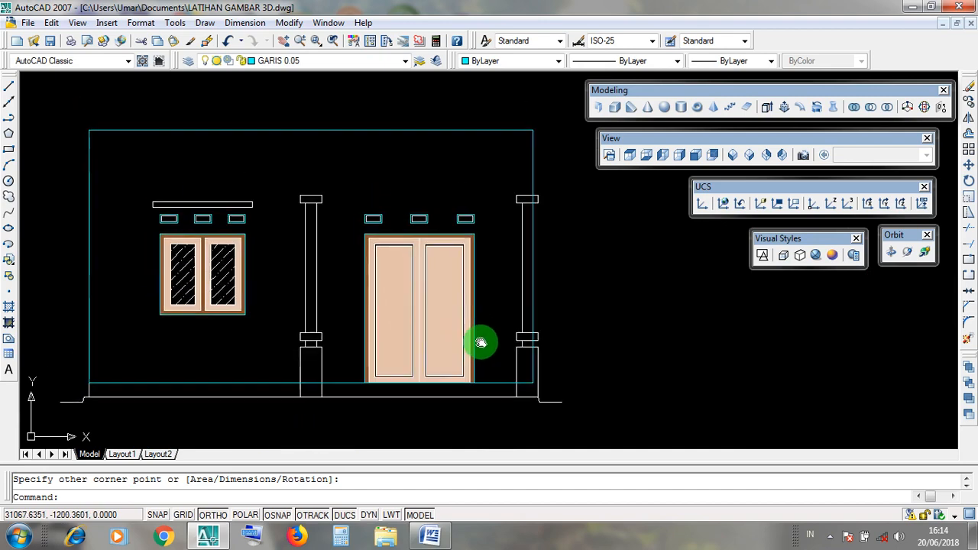
{"action": "left_click", "coordinate": [500, 384]}
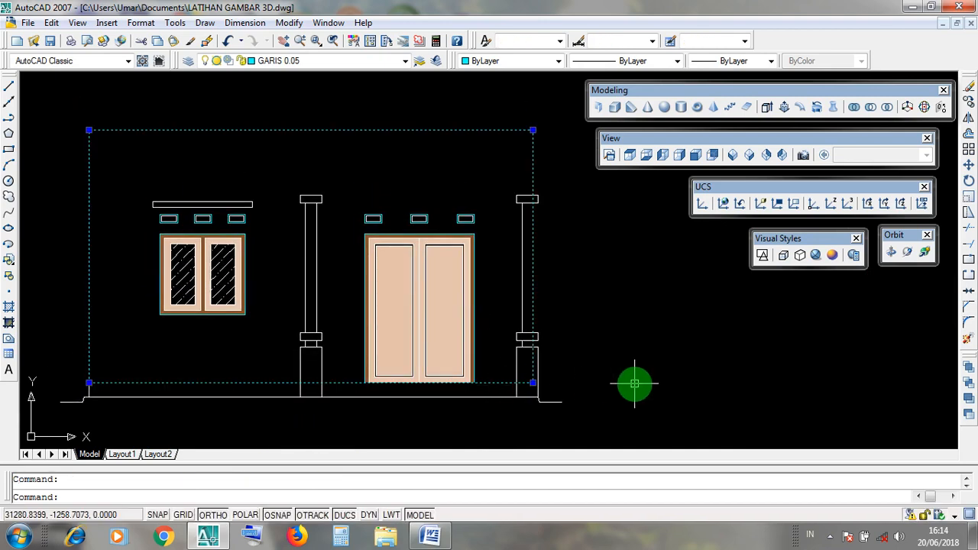
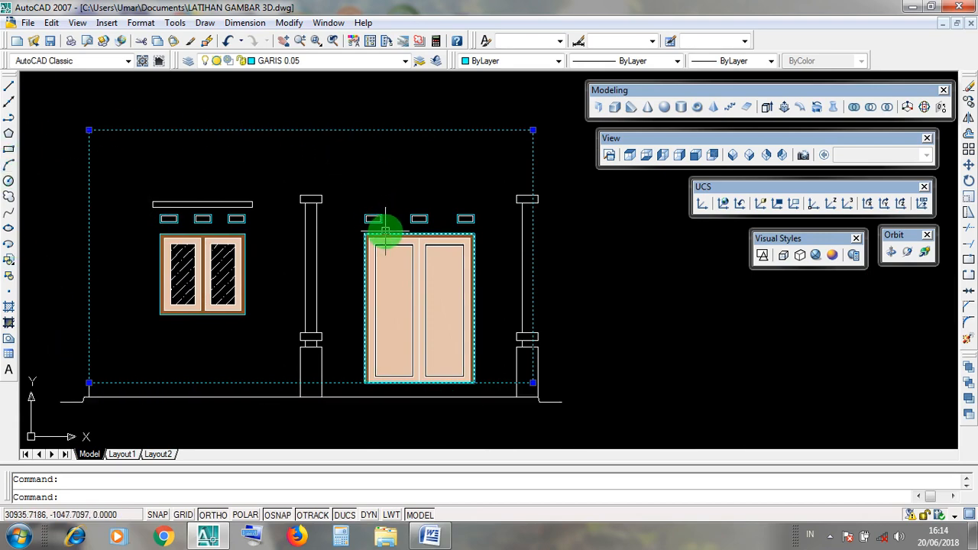
{"action": "left_click", "coordinate": [385, 231]}
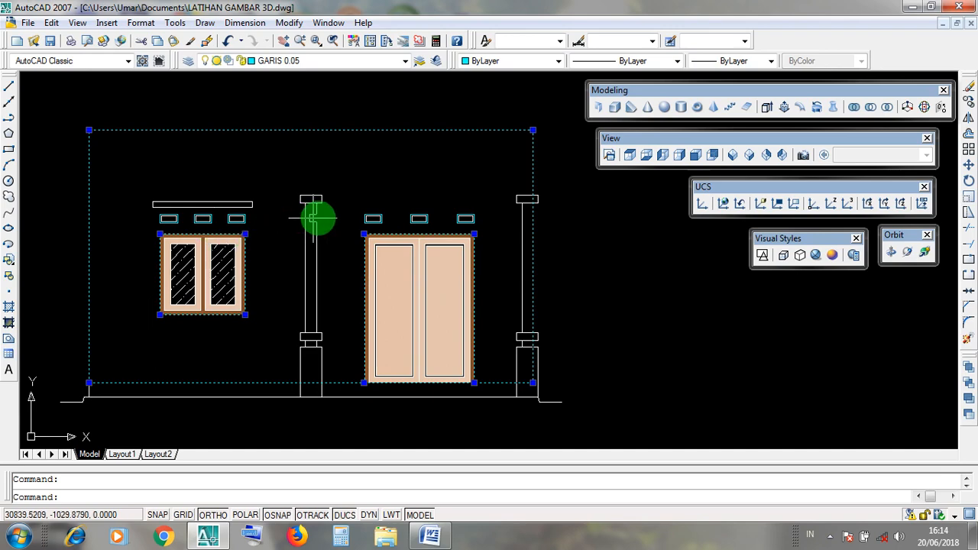
Step: Add the outline rectangles of the three vents above the double door and the three above the window to the selection
{"action": "scroll", "coordinate": [446, 206], "scroll_direction": "up", "scroll_amount": 2}
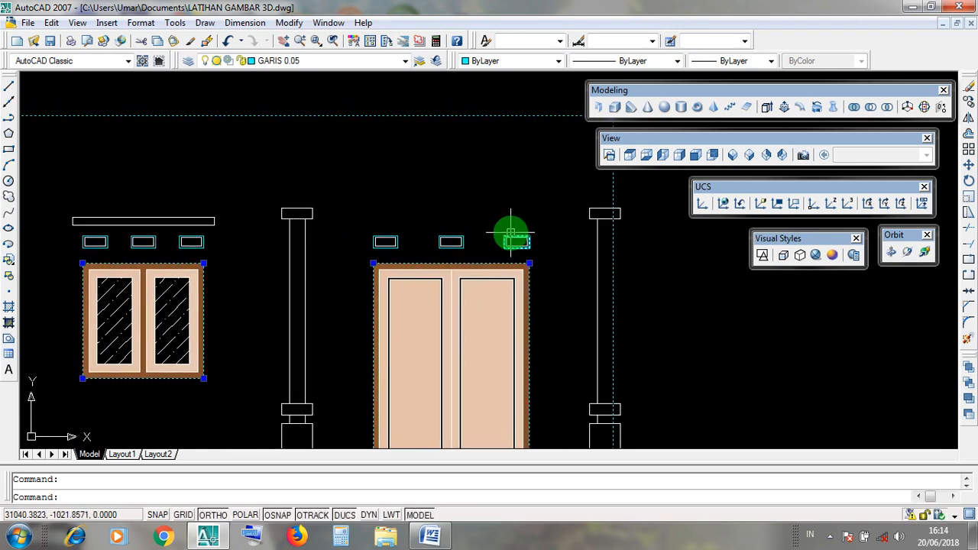
{"action": "left_click", "coordinate": [511, 231]}
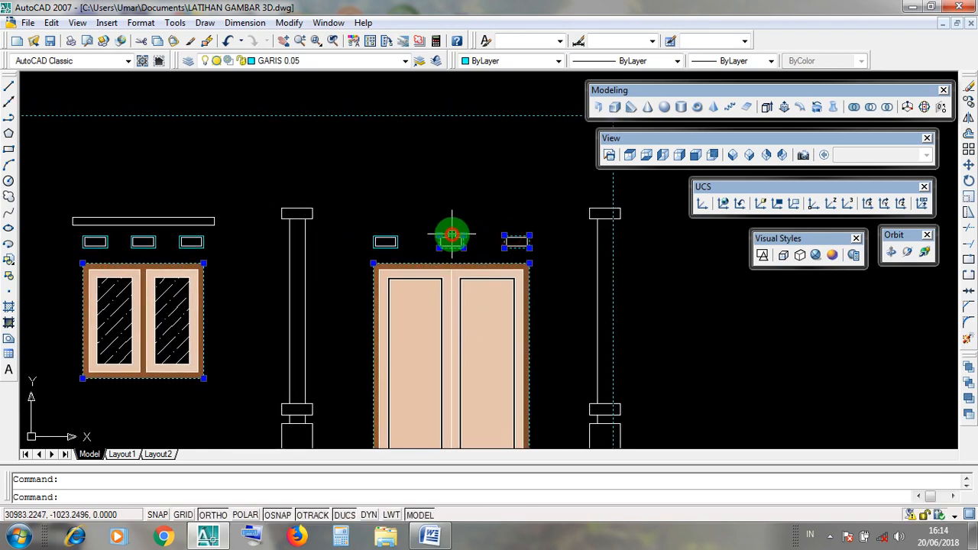
{"action": "left_click", "coordinate": [452, 237]}
{"action": "left_click", "coordinate": [381, 236]}
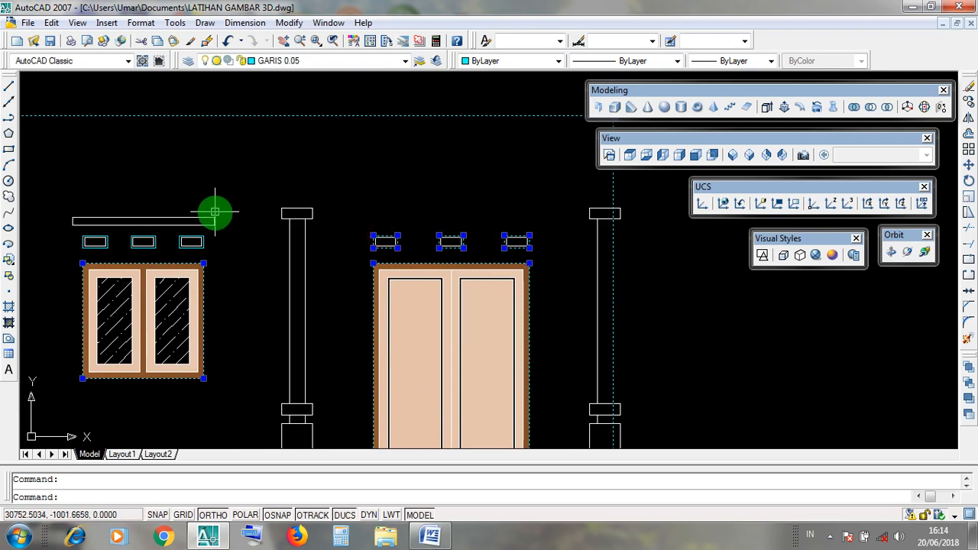
{"action": "middle_click_drag", "start_coordinate": [214, 211], "coordinate": [290, 206]}
{"action": "left_click", "coordinate": [228, 231]}
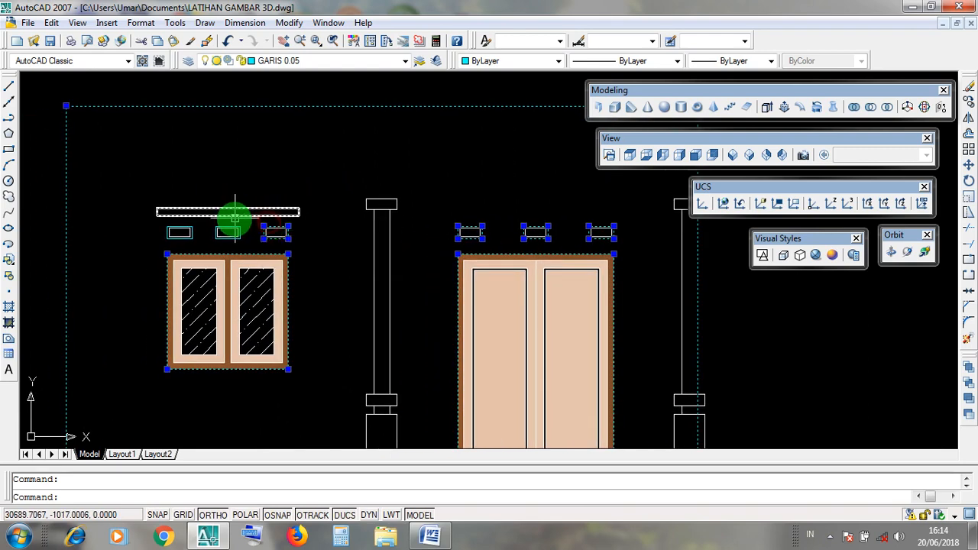
{"action": "left_click", "coordinate": [174, 227]}
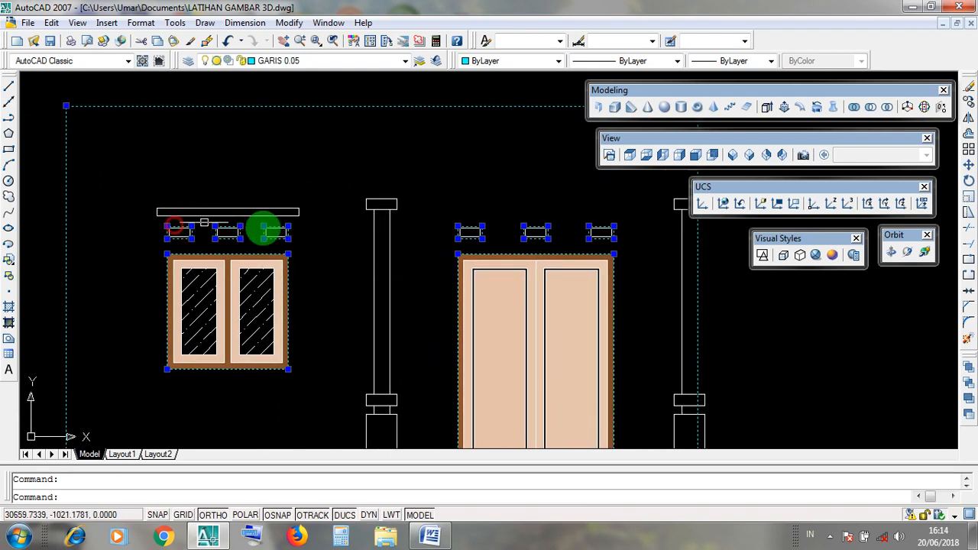
{"action": "scroll", "coordinate": [430, 242], "scroll_direction": "down", "scroll_amount": 3}
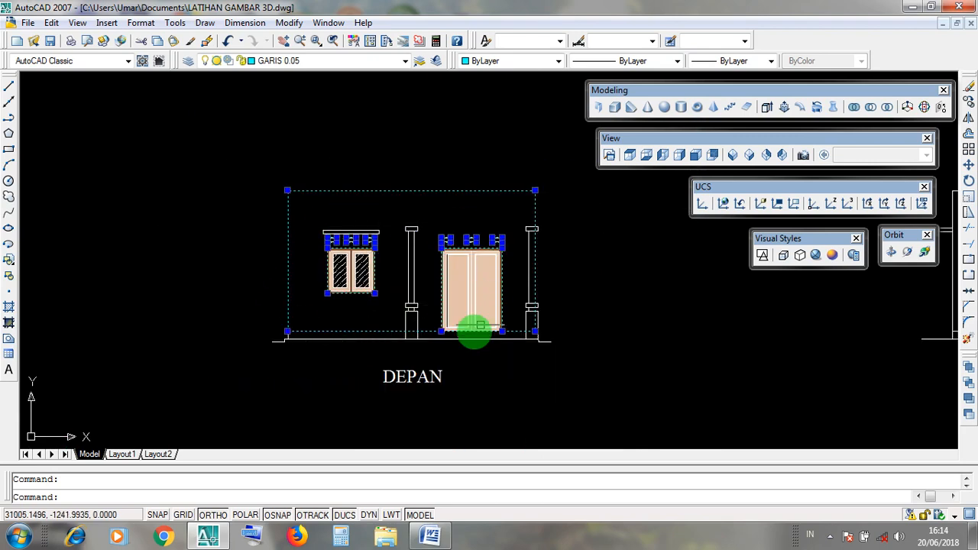
{"action": "scroll", "coordinate": [340, 246], "scroll_direction": "down", "scroll_amount": 3}
{"action": "left_click", "coordinate": [368, 178]}
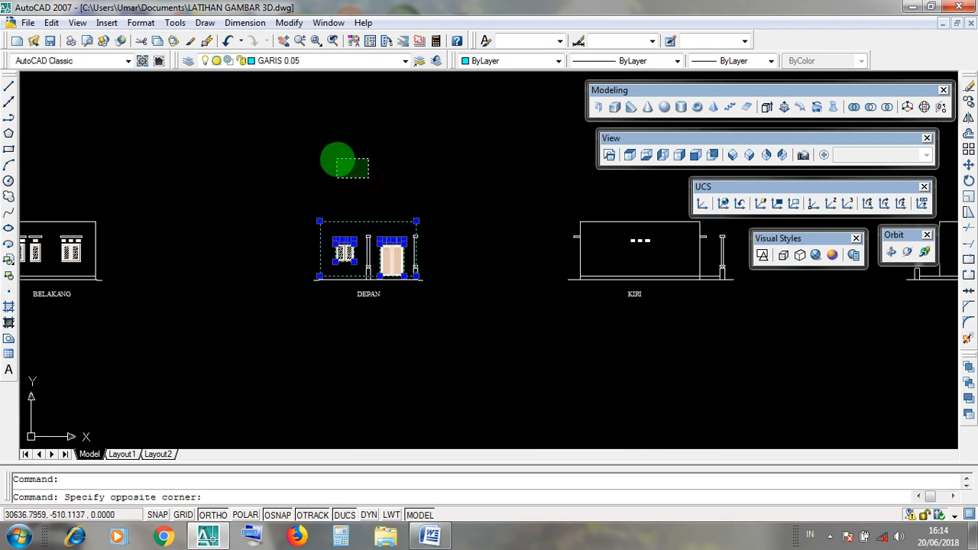
{"action": "left_click", "coordinate": [491, 401]}
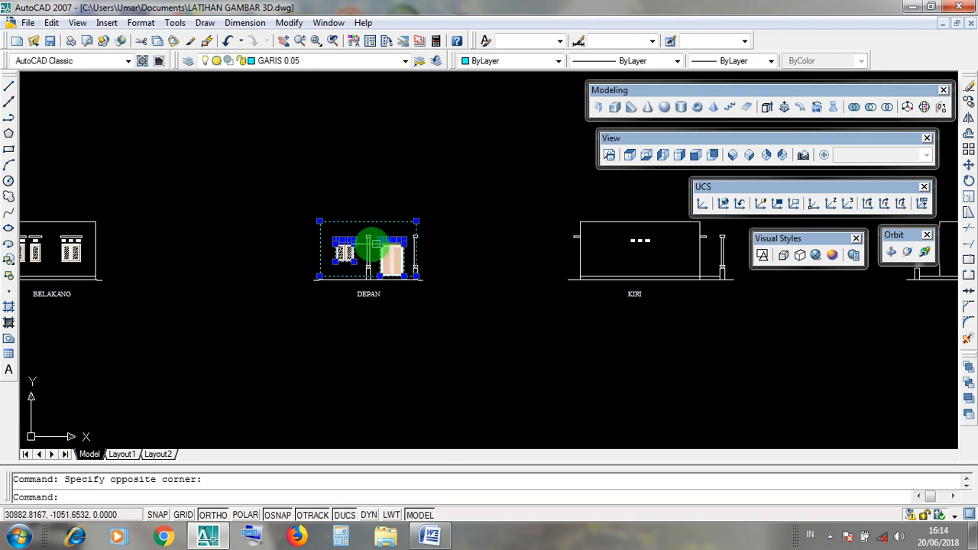
{"action": "scroll", "coordinate": [389, 166], "scroll_direction": "up", "scroll_amount": 3}
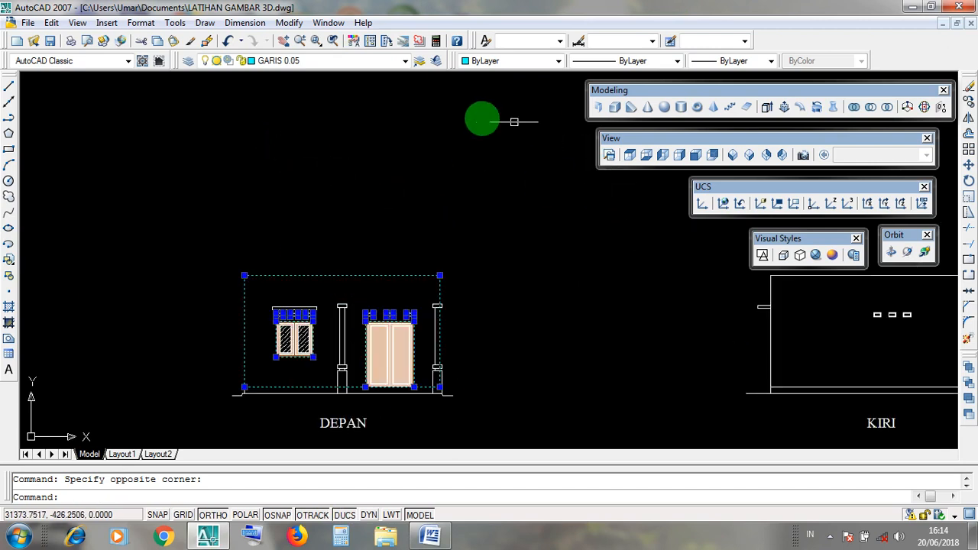
{"action": "left_click", "coordinate": [288, 22]}
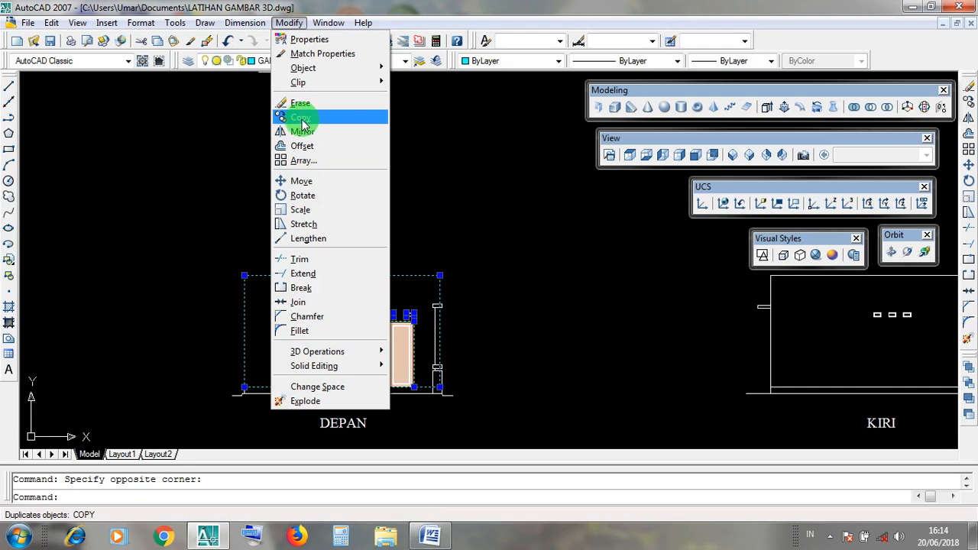
{"action": "left_click", "coordinate": [511, 219]}
{"action": "left_click", "coordinate": [483, 187]}
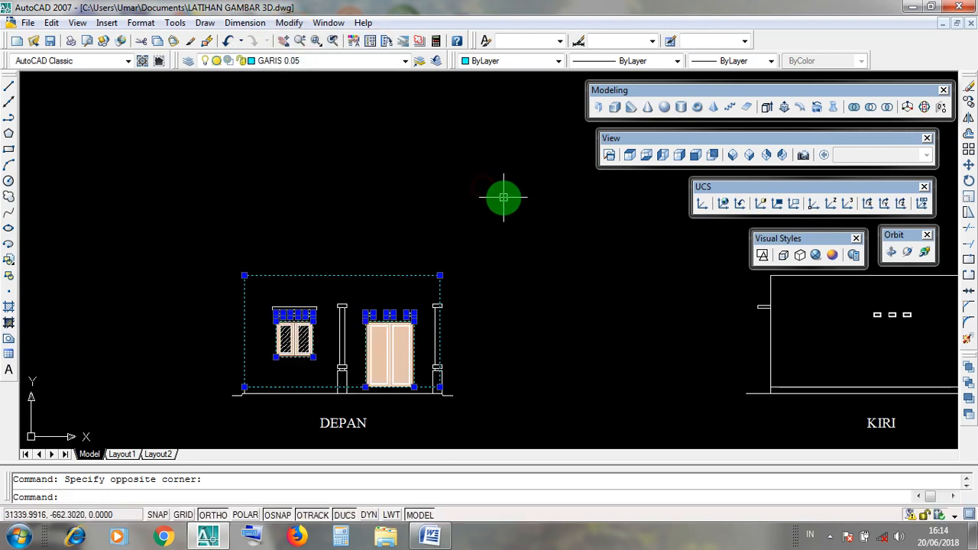
Step: Clear the selection, switch to the Word notes and review the second COPY method and its Ortho tip
{"action": "key", "text": "Escape"}
{"action": "left_click", "coordinate": [912, 7]}
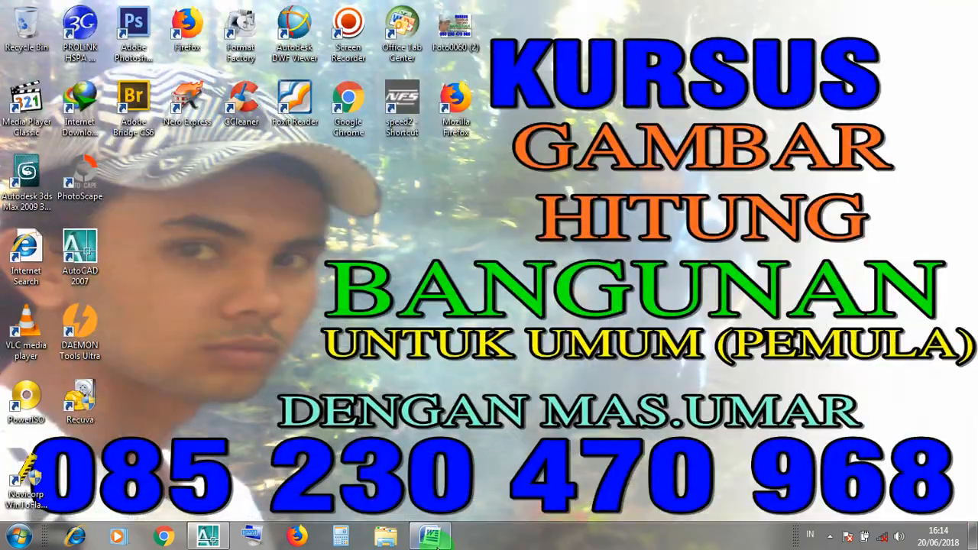
{"action": "left_click", "coordinate": [432, 537]}
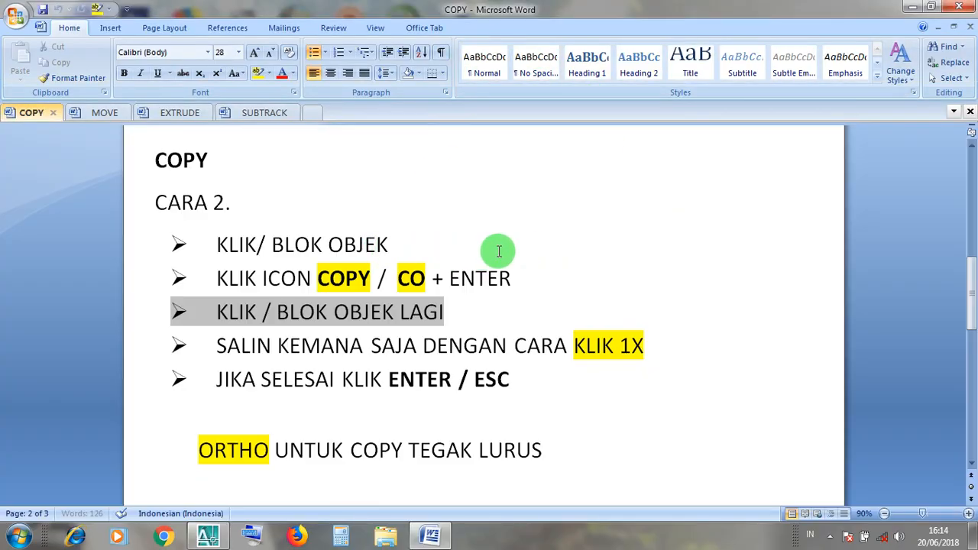
{"action": "left_click_drag", "start_coordinate": [372, 279], "coordinate": [229, 280]}
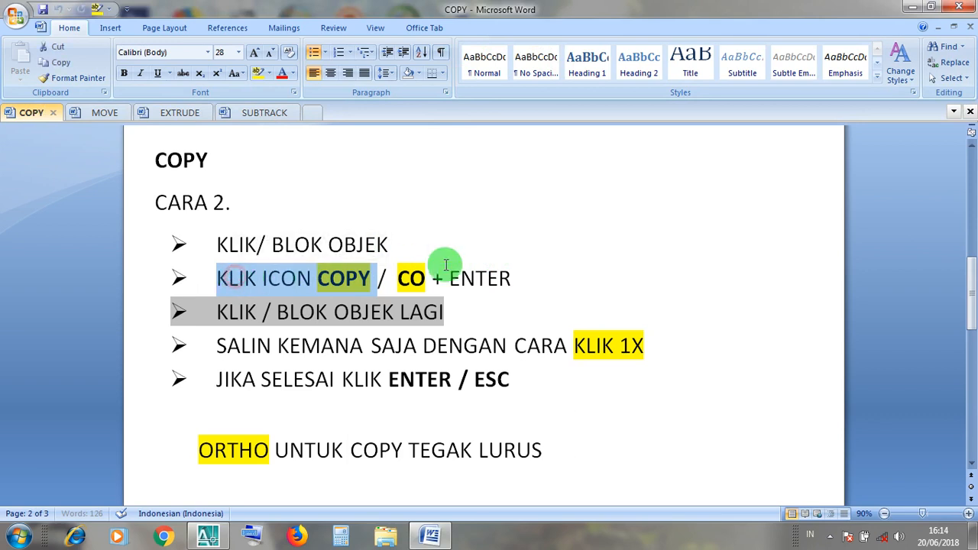
{"action": "left_click", "coordinate": [410, 280]}
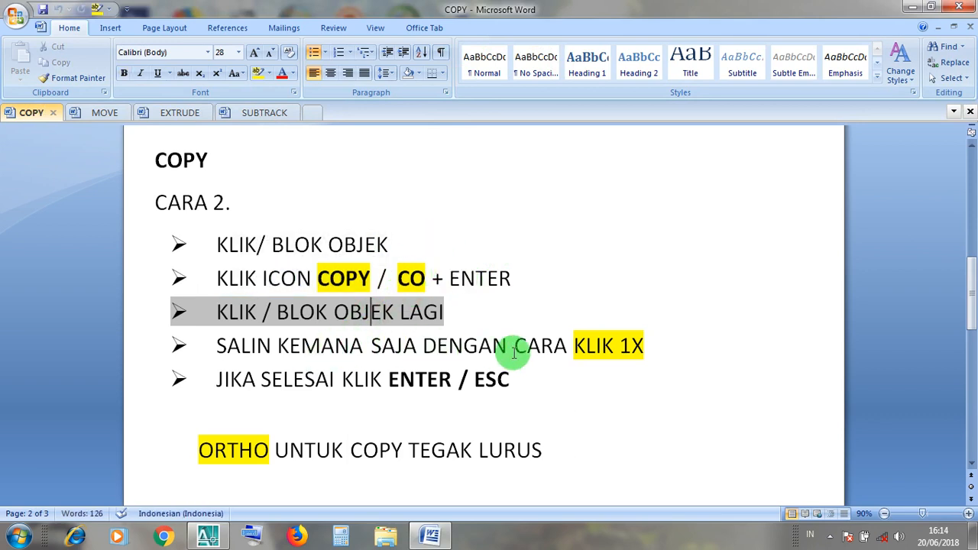
{"action": "left_click", "coordinate": [568, 347]}
{"action": "left_click", "coordinate": [388, 379]}
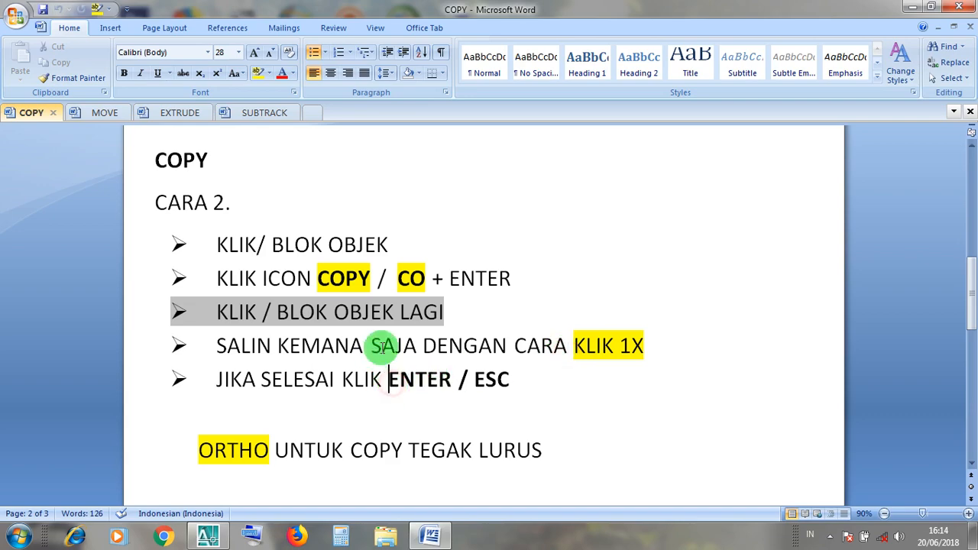
{"action": "left_click_drag", "start_coordinate": [262, 462], "coordinate": [197, 460]}
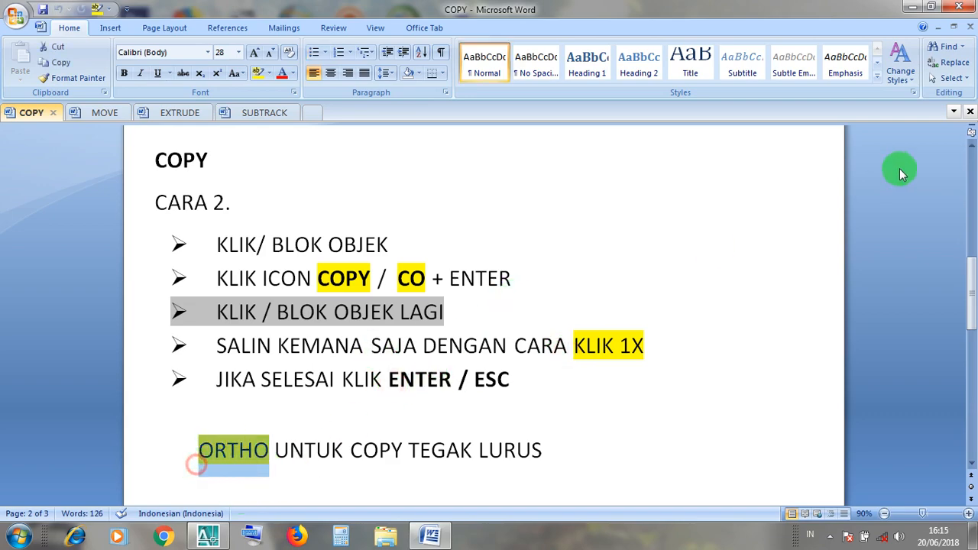
{"action": "left_click", "coordinate": [911, 7]}
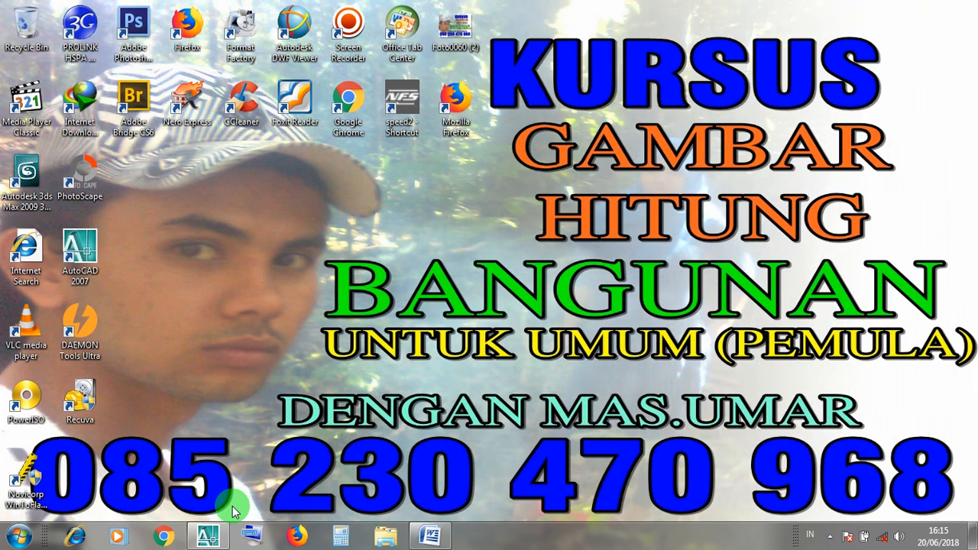
Step: Switch back to the AutoCAD drawing and turn Ortho mode on
{"action": "left_click", "coordinate": [208, 536]}
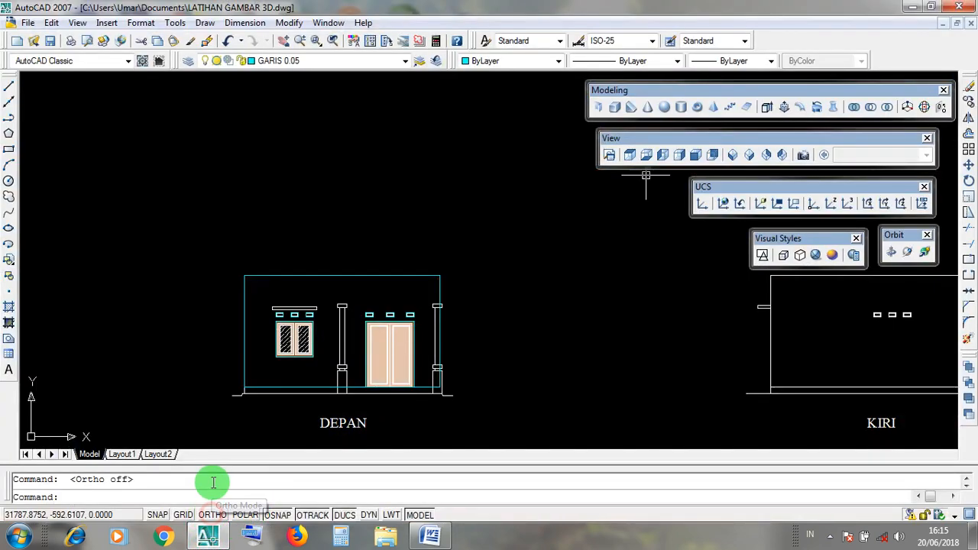
{"action": "left_click", "coordinate": [212, 516]}
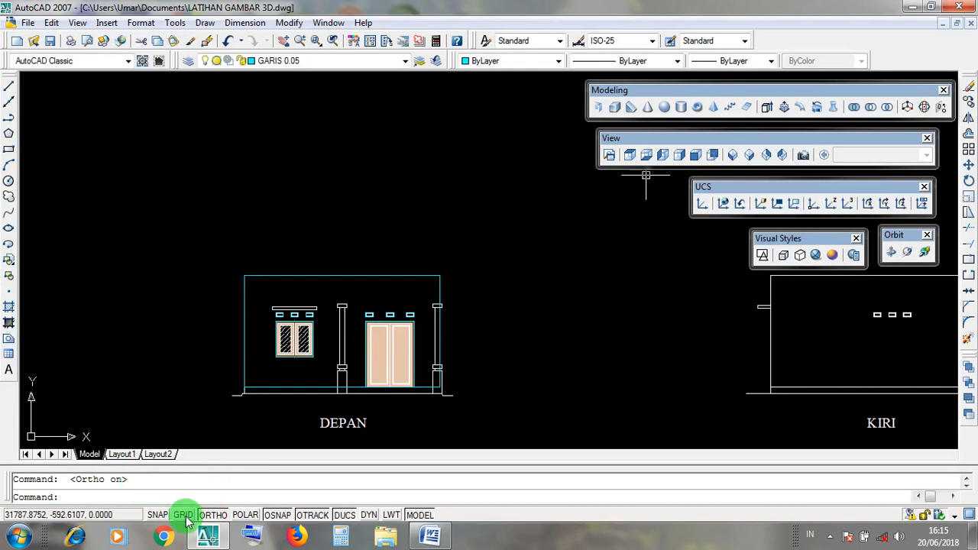
{"action": "scroll", "coordinate": [436, 375], "scroll_direction": "up", "scroll_amount": 4}
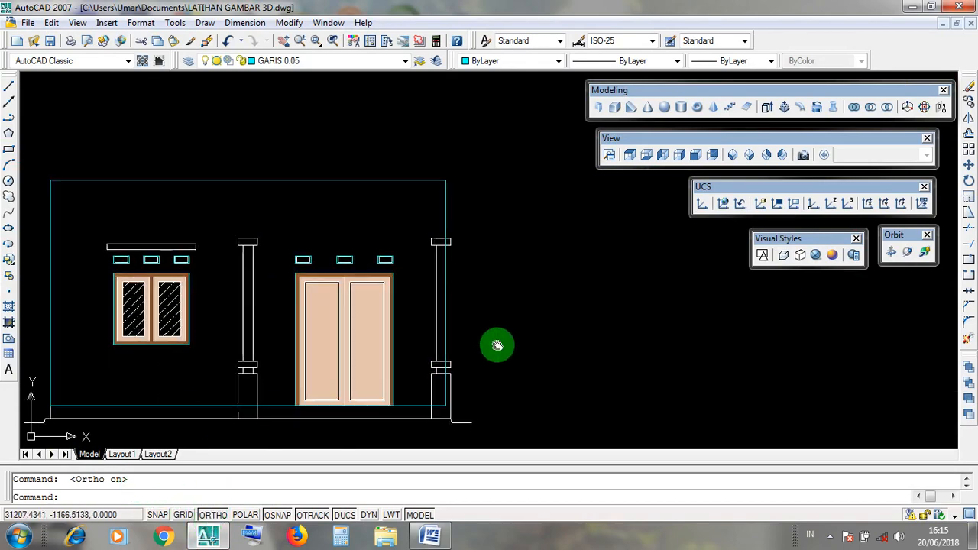
{"action": "scroll", "coordinate": [613, 304], "scroll_direction": "down", "scroll_amount": 4}
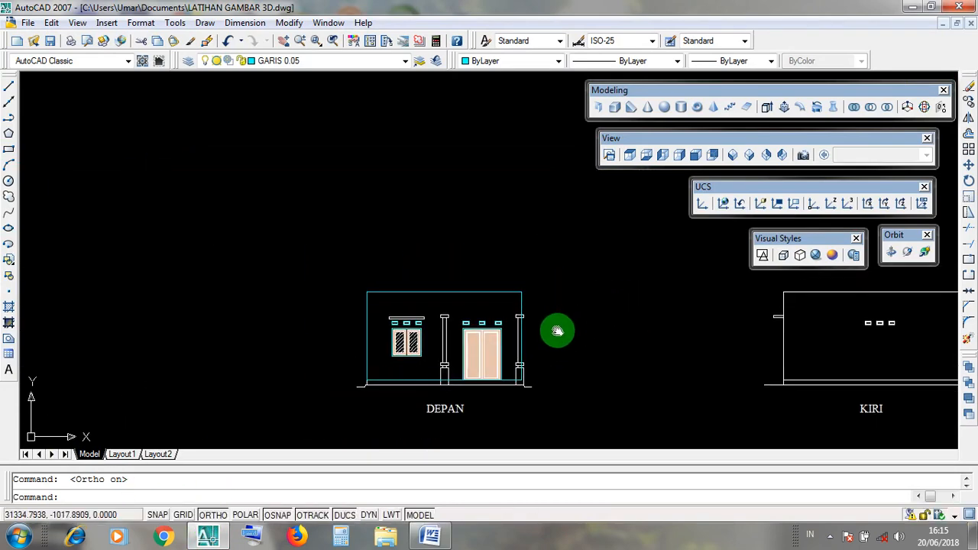
Step: Select the cyan wall outline, door outline and window outline in the DEPAN elevation
{"action": "scroll", "coordinate": [531, 374], "scroll_direction": "up", "scroll_amount": 2}
{"action": "middle_click_drag", "start_coordinate": [531, 373], "coordinate": [514, 356]}
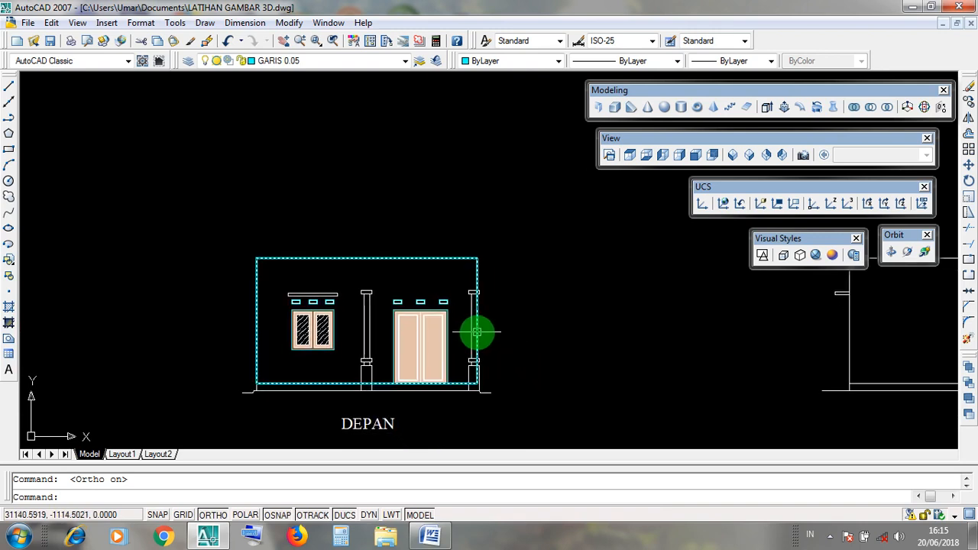
{"action": "left_click", "coordinate": [477, 331]}
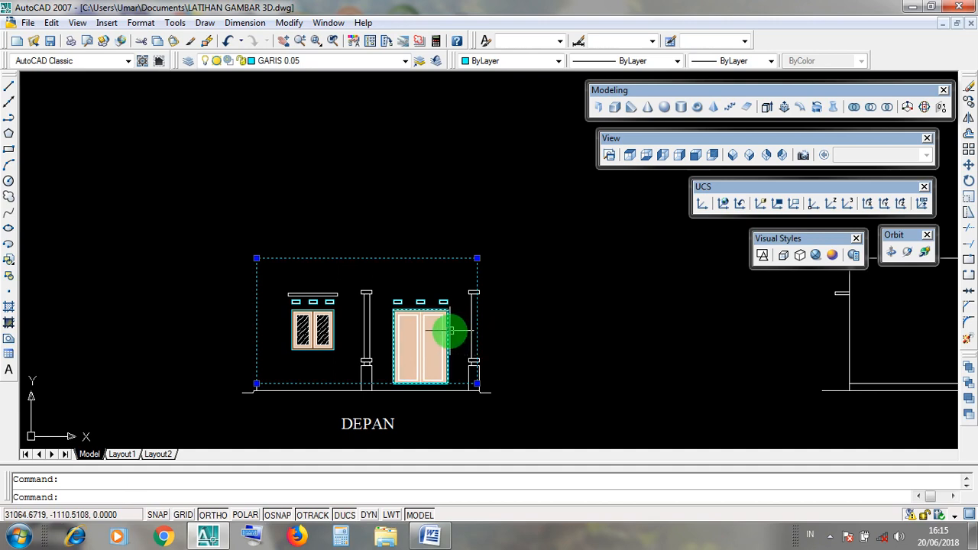
{"action": "left_click", "coordinate": [449, 331]}
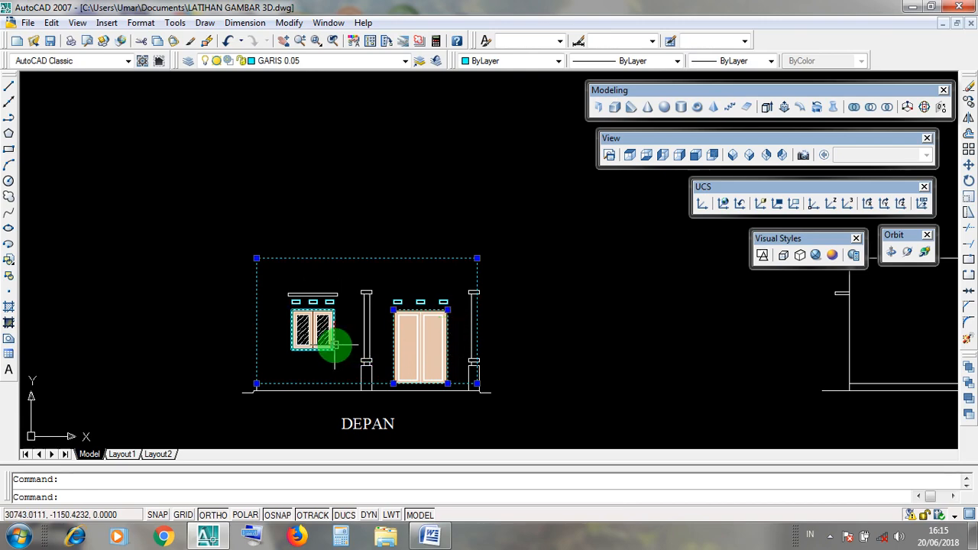
{"action": "scroll", "coordinate": [334, 345], "scroll_direction": "up", "scroll_amount": 5}
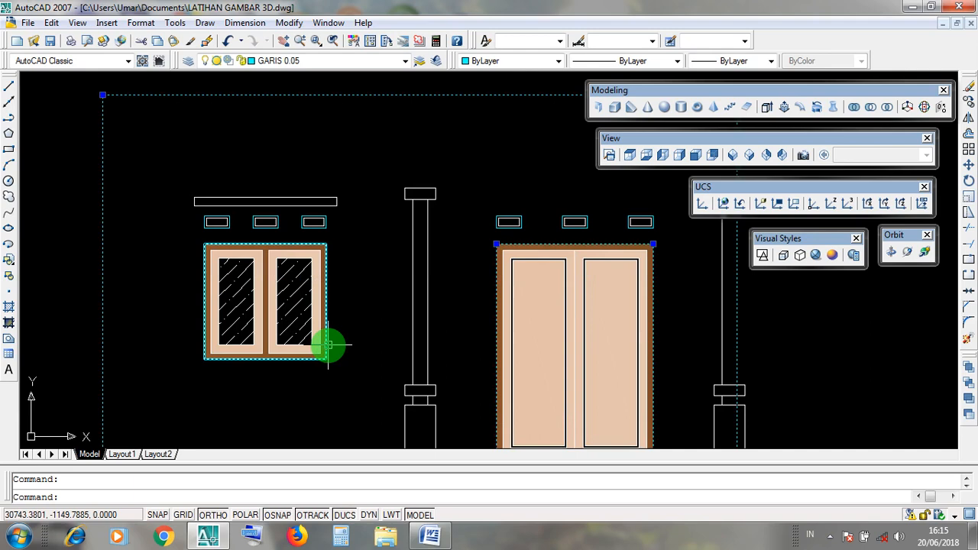
{"action": "left_click", "coordinate": [328, 345]}
{"action": "middle_click_drag", "start_coordinate": [597, 229], "coordinate": [502, 240]}
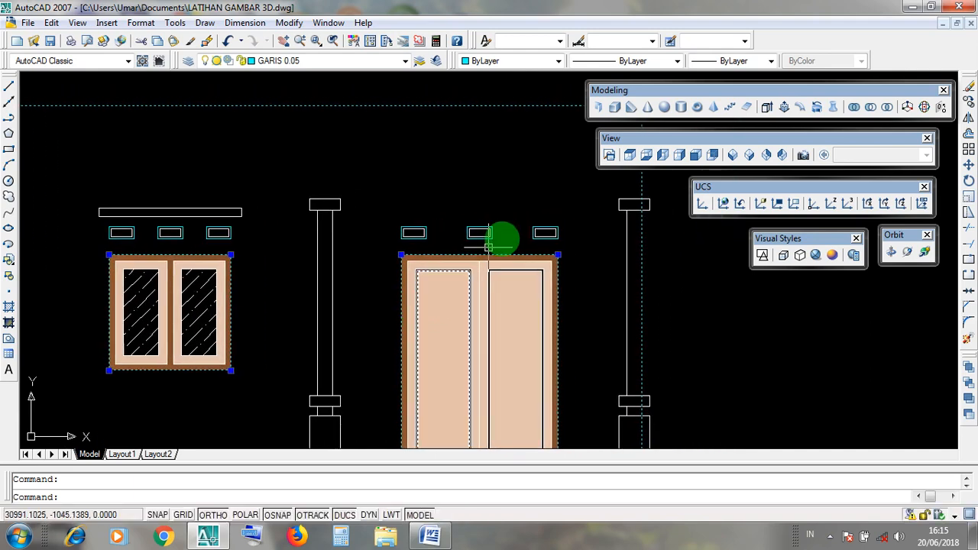
Step: Add the outer rectangles of the six vents above the door and window to the selection
{"action": "scroll", "coordinate": [533, 219], "scroll_direction": "up", "scroll_amount": 2}
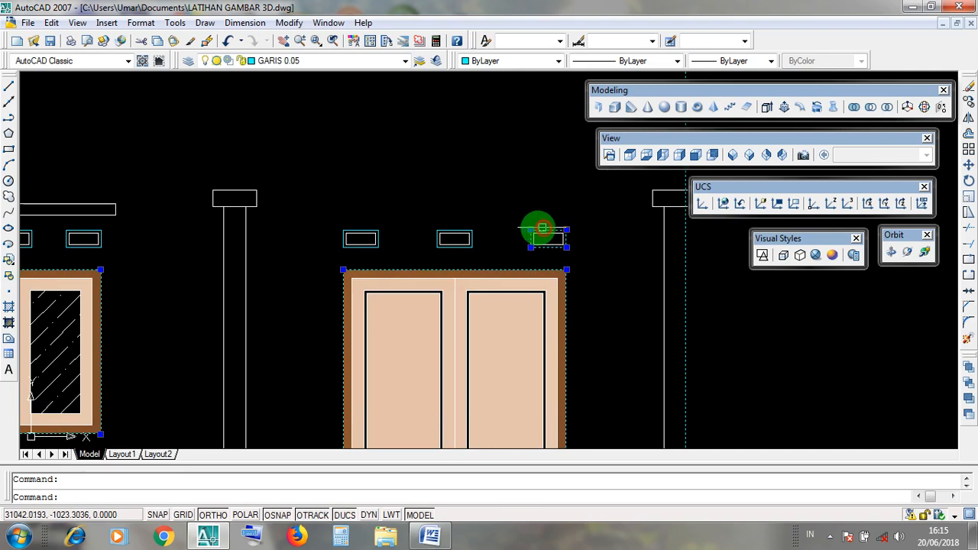
{"action": "left_click", "coordinate": [467, 231]}
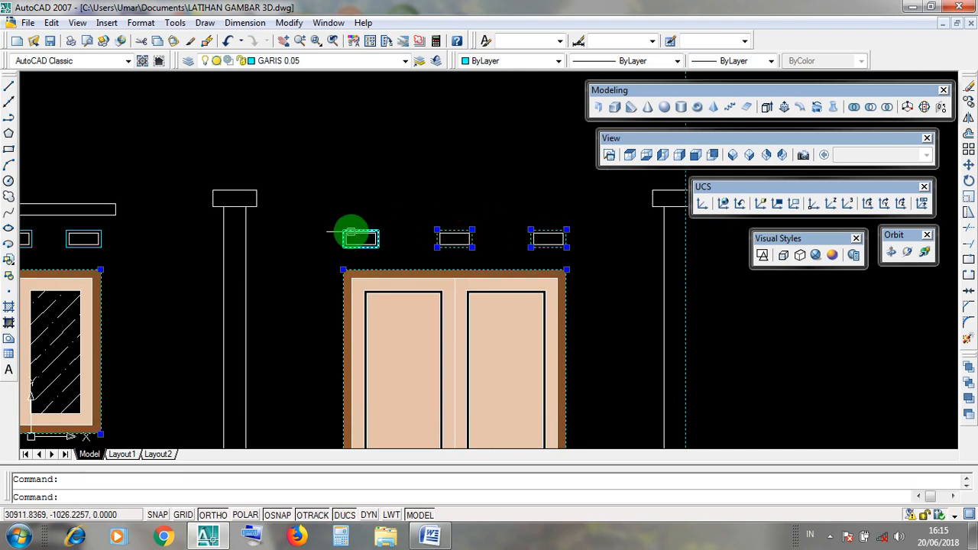
{"action": "left_click", "coordinate": [351, 229]}
{"action": "middle_click_drag", "start_coordinate": [214, 275], "coordinate": [496, 234]}
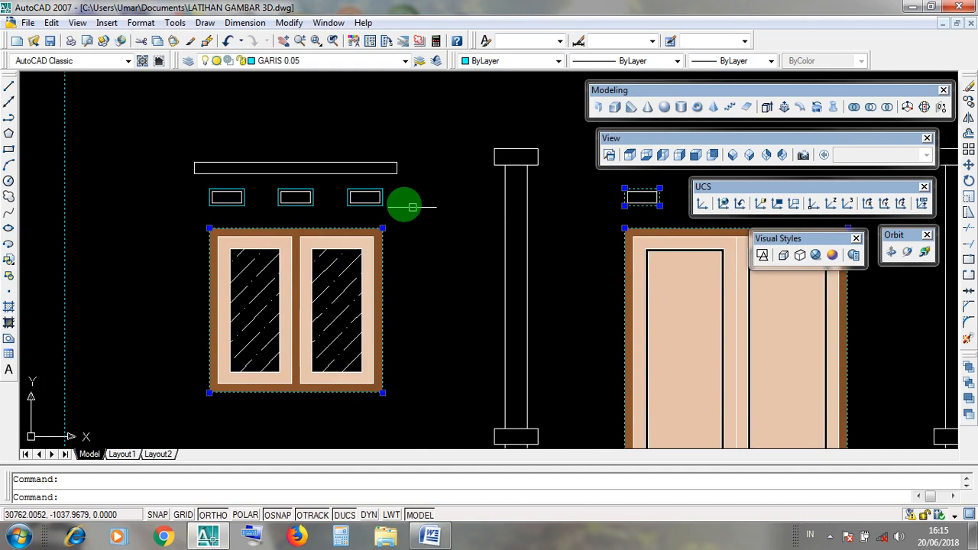
{"action": "left_click", "coordinate": [375, 187]}
{"action": "left_click", "coordinate": [292, 188]}
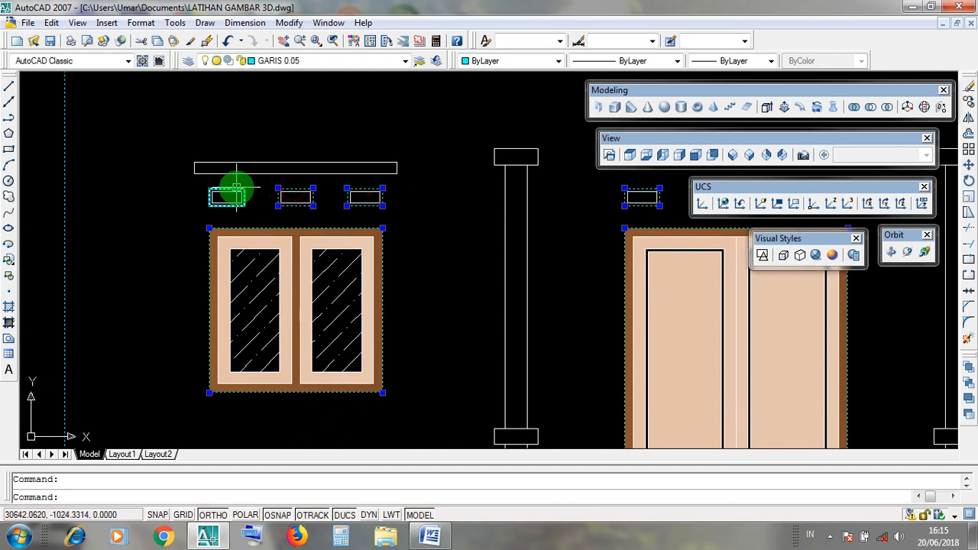
{"action": "left_click", "coordinate": [237, 191]}
{"action": "scroll", "coordinate": [299, 277], "scroll_direction": "down", "scroll_amount": 4}
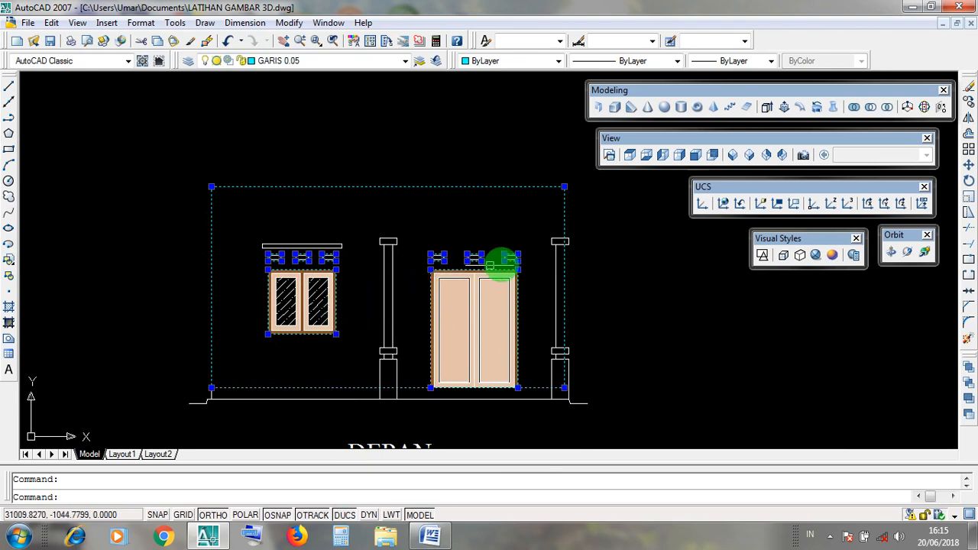
{"action": "left_click", "coordinate": [473, 305]}
{"action": "middle_click_drag", "start_coordinate": [628, 303], "coordinate": [582, 305]}
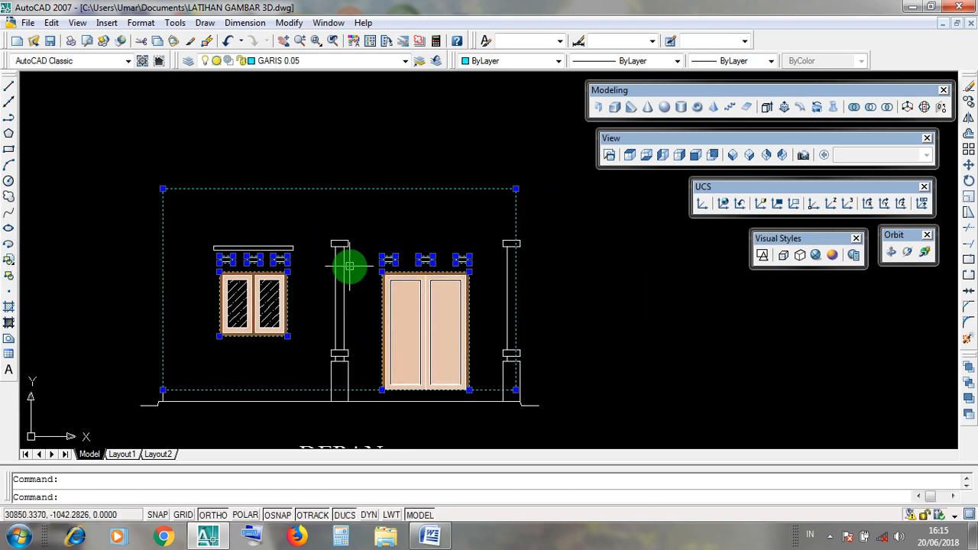
Step: Copy the selected wall, door, window and vent outlines about 594 units straight up, above the DEPAN elevation
{"action": "left_click", "coordinate": [291, 26]}
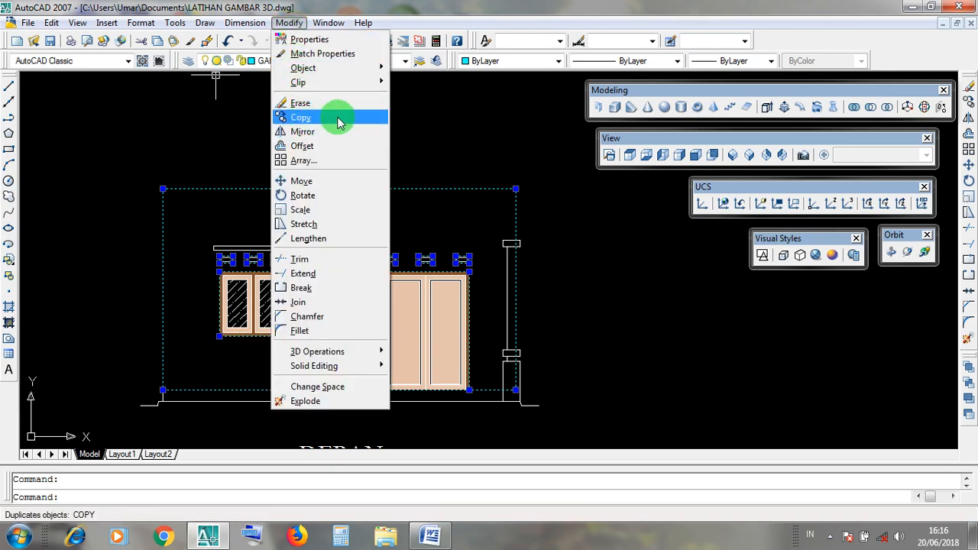
{"action": "left_click", "coordinate": [301, 118]}
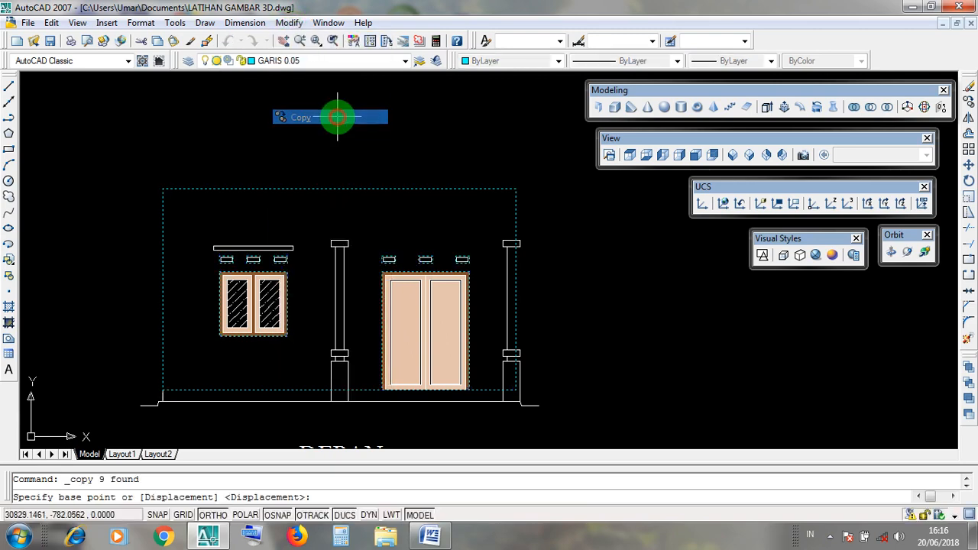
{"action": "left_click", "coordinate": [362, 304]}
{"action": "scroll", "coordinate": [360, 306], "scroll_direction": "down", "scroll_amount": 4}
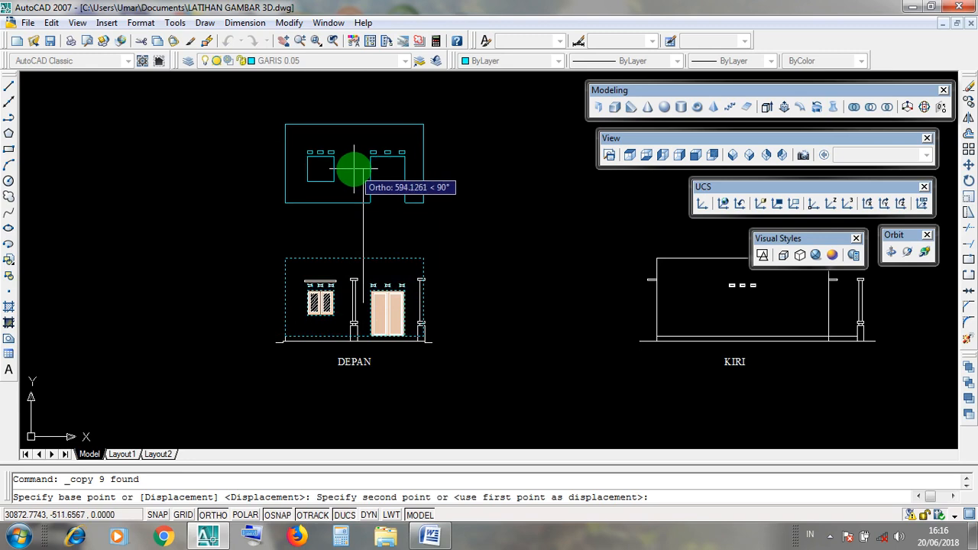
{"action": "left_click", "coordinate": [355, 168]}
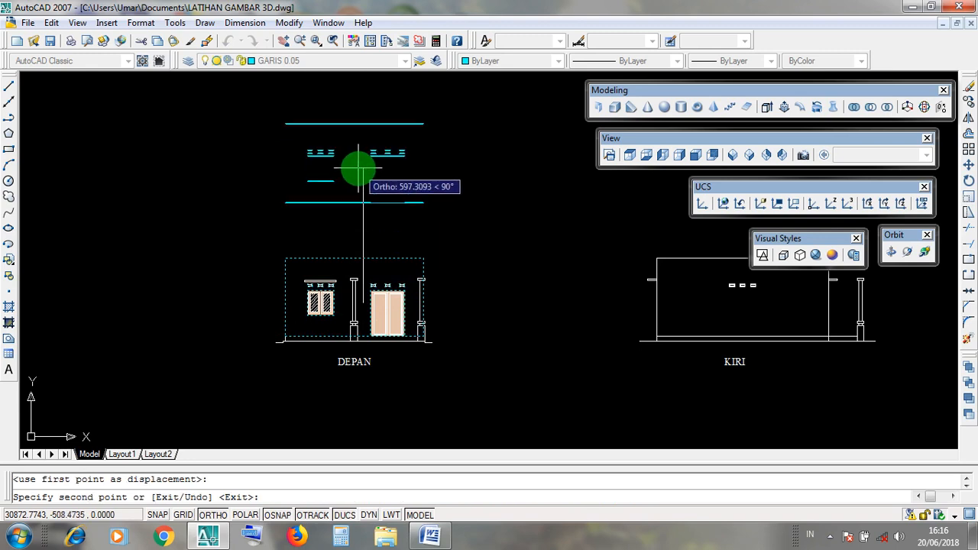
{"action": "key", "text": "Return"}
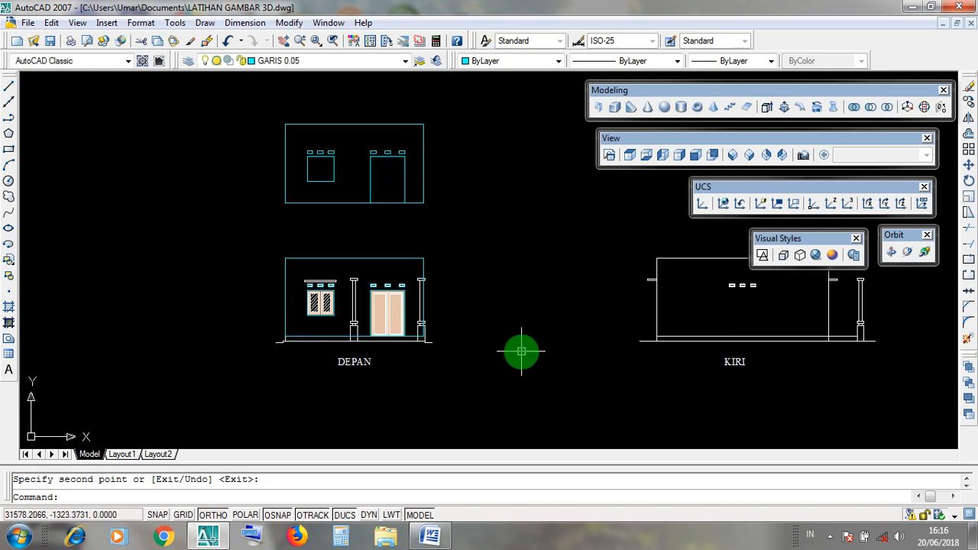
{"action": "scroll", "coordinate": [519, 349], "scroll_direction": "down", "scroll_amount": 8}
{"action": "scroll", "coordinate": [524, 350], "scroll_direction": "up", "scroll_amount": 10}
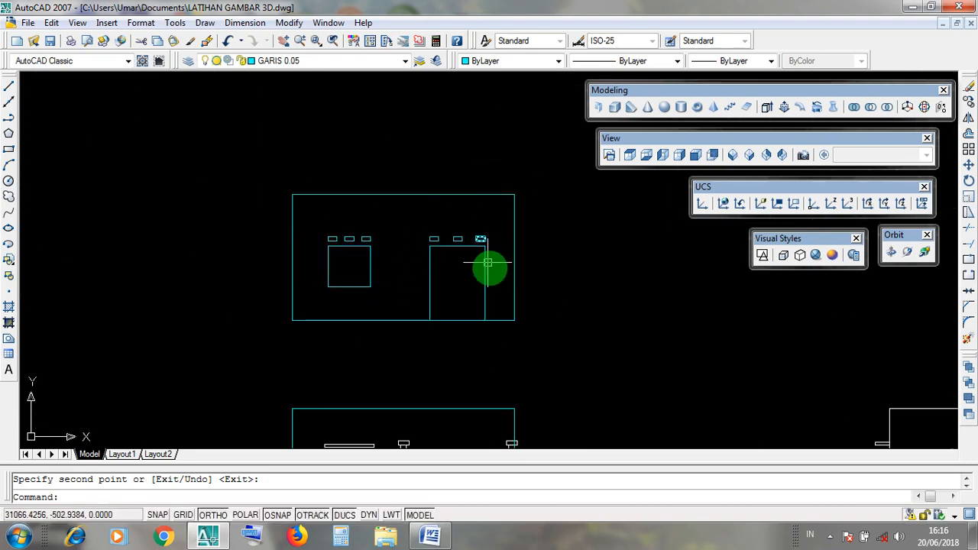
{"action": "left_click", "coordinate": [530, 333]}
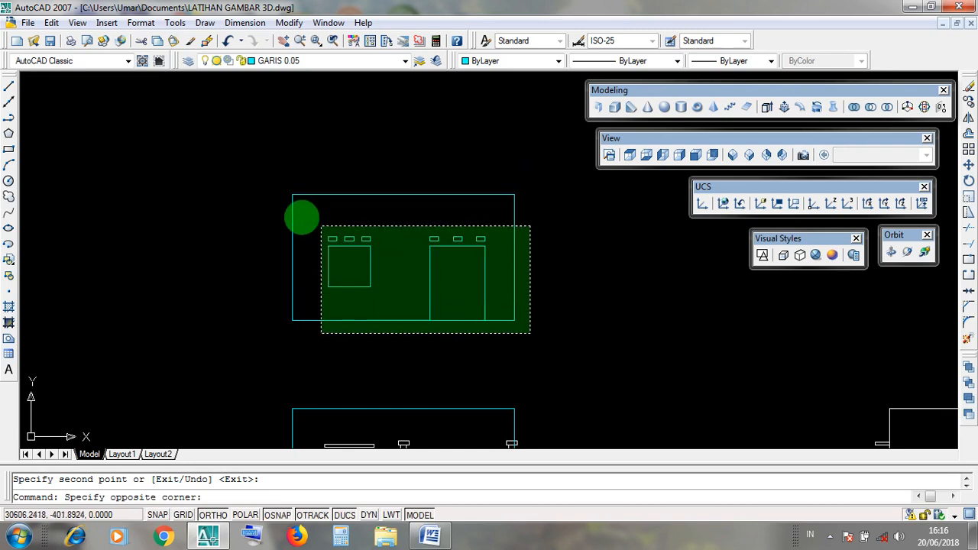
{"action": "left_click", "coordinate": [515, 343]}
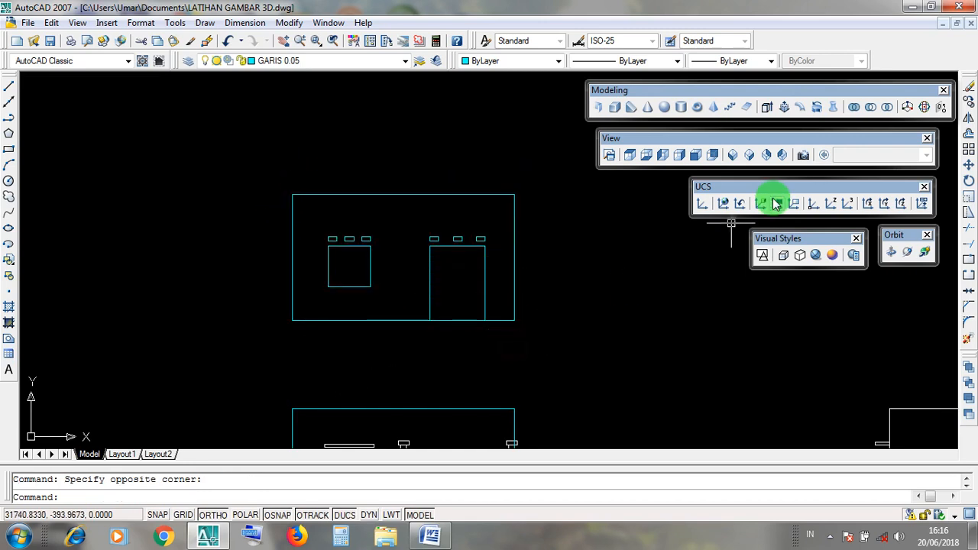
{"action": "left_click", "coordinate": [766, 108]}
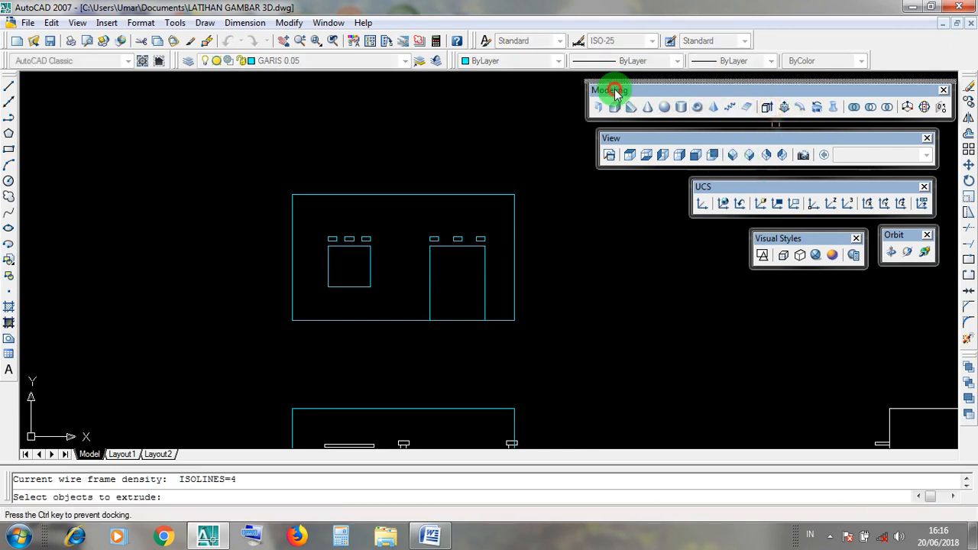
{"action": "key", "text": "Escape"}
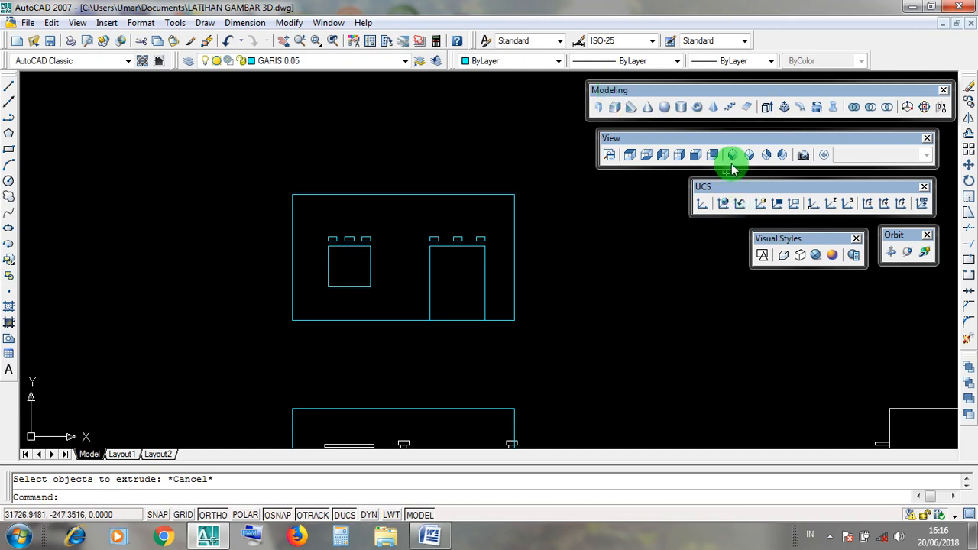
{"action": "left_click", "coordinate": [610, 142]}
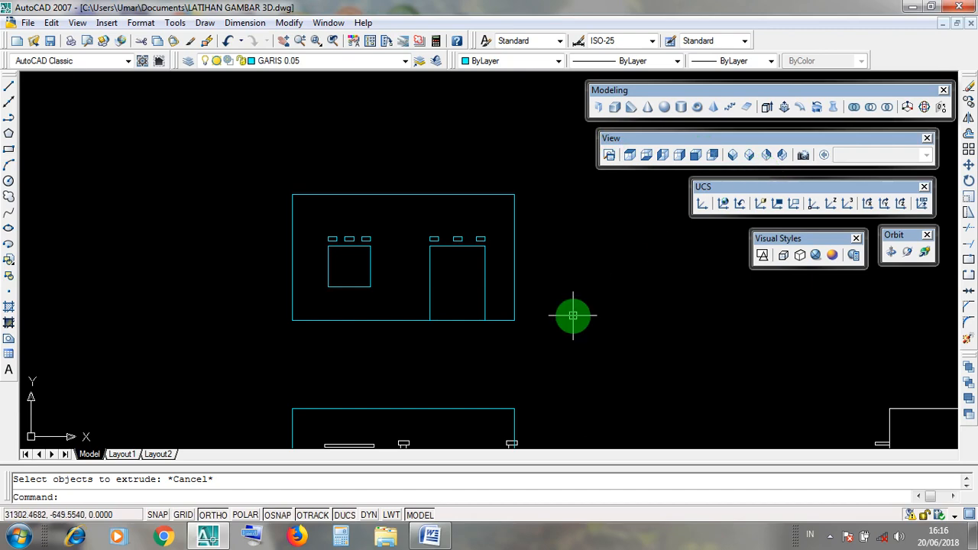
Step: Examine the floor plan around the partition between the front KAMAR and R.TAMU and the adjoining front wall
{"action": "scroll", "coordinate": [573, 315], "scroll_direction": "down", "scroll_amount": 5}
{"action": "middle_click_drag", "start_coordinate": [572, 283], "coordinate": [576, 417]}
{"action": "middle_click_drag", "start_coordinate": [585, 225], "coordinate": [569, 311]}
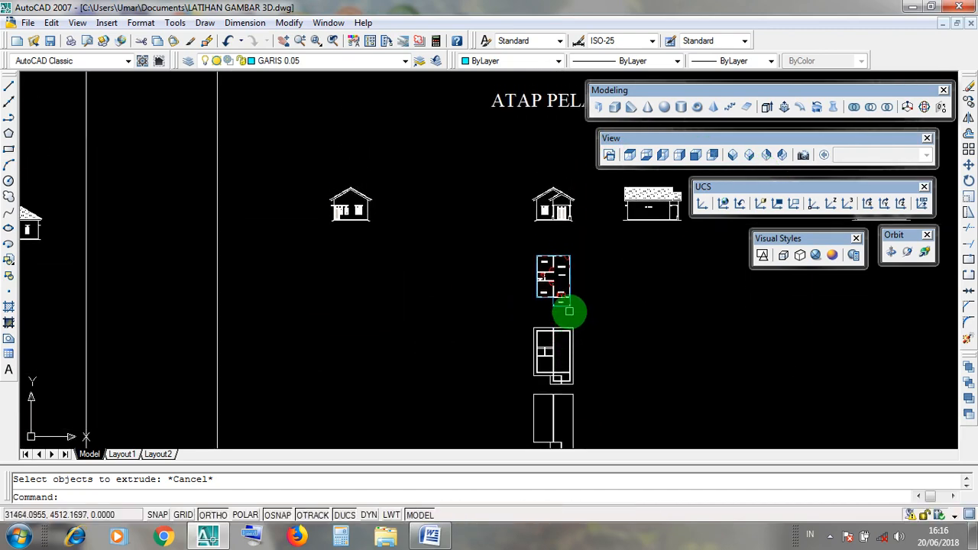
{"action": "scroll", "coordinate": [569, 311], "scroll_direction": "up", "scroll_amount": 8}
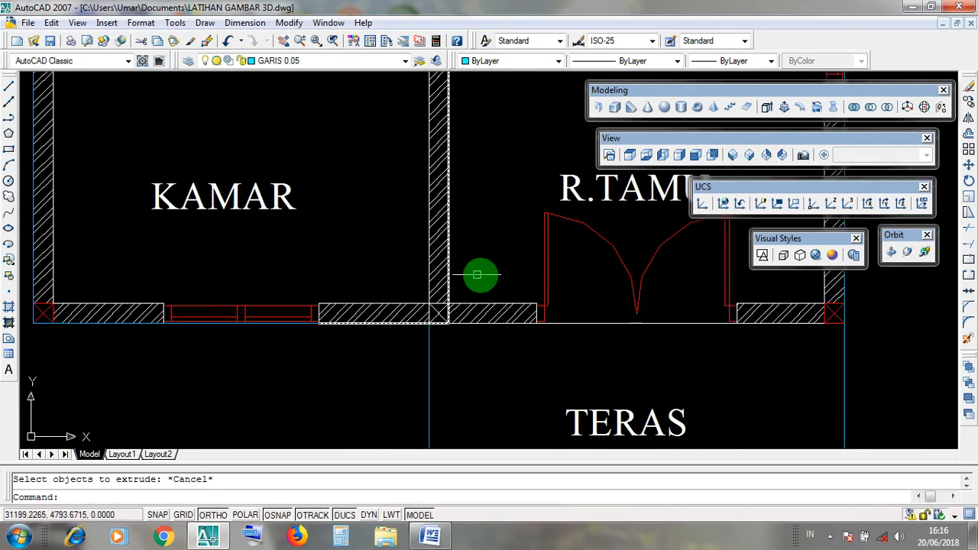
{"action": "scroll", "coordinate": [476, 275], "scroll_direction": "down", "scroll_amount": 6}
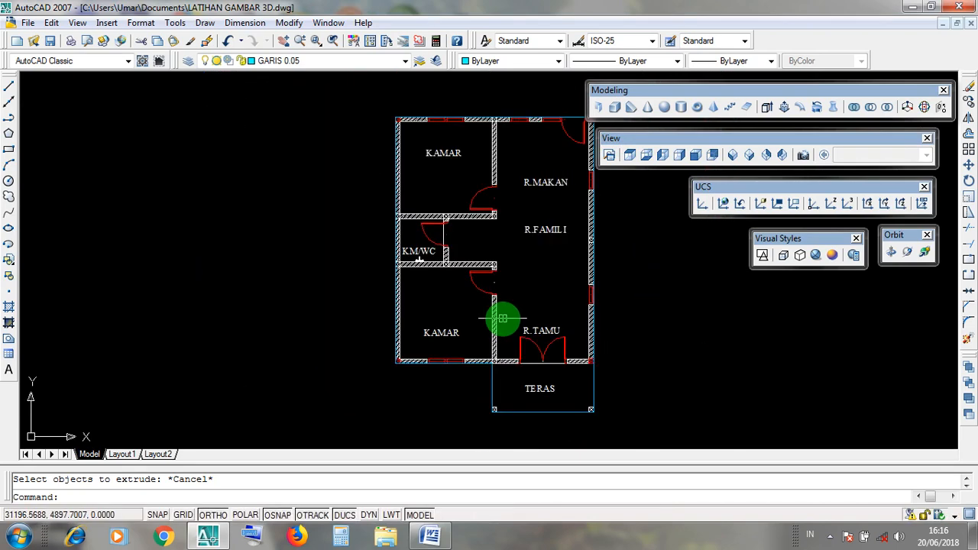
{"action": "middle_click_drag", "start_coordinate": [502, 317], "coordinate": [474, 349]}
{"action": "scroll", "coordinate": [484, 356], "scroll_direction": "up", "scroll_amount": 6}
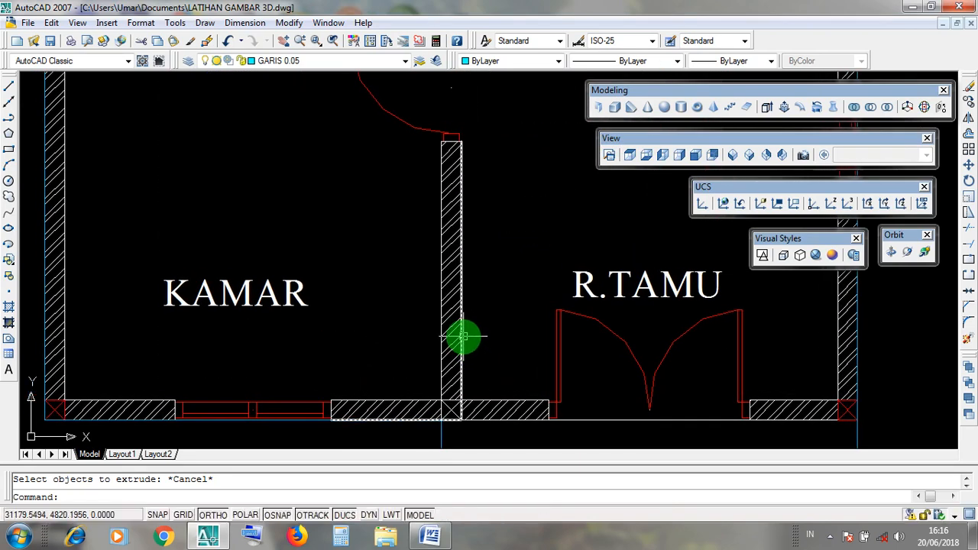
{"action": "scroll", "coordinate": [457, 340], "scroll_direction": "up", "scroll_amount": 3}
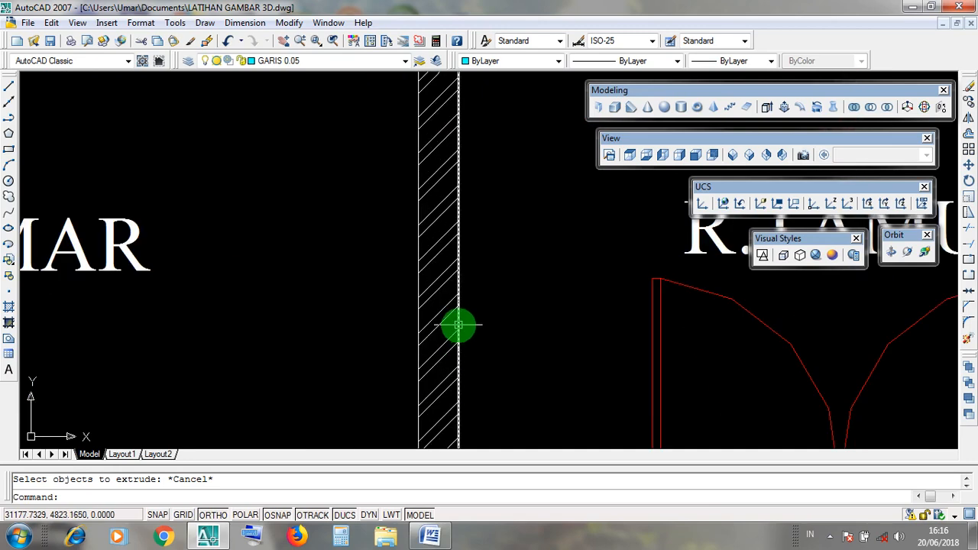
Step: Highlight the edge lines of the KAMAR–R.TAMU partition and the adjoining front wall sections in the floor plan, and clear the selection
{"action": "left_click", "coordinate": [458, 324]}
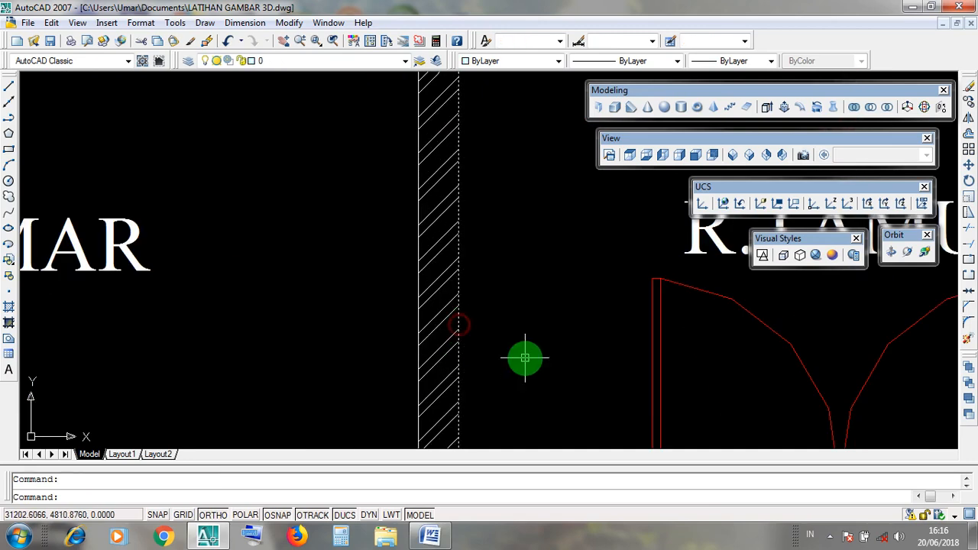
{"action": "left_click", "coordinate": [418, 350]}
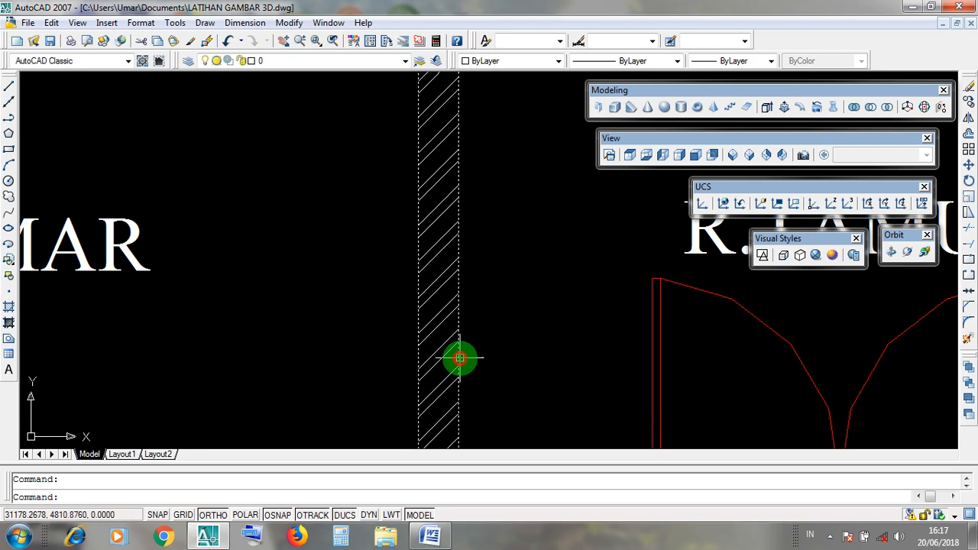
{"action": "scroll", "coordinate": [415, 359], "scroll_direction": "down", "scroll_amount": 3}
{"action": "scroll", "coordinate": [460, 368], "scroll_direction": "up", "scroll_amount": 3}
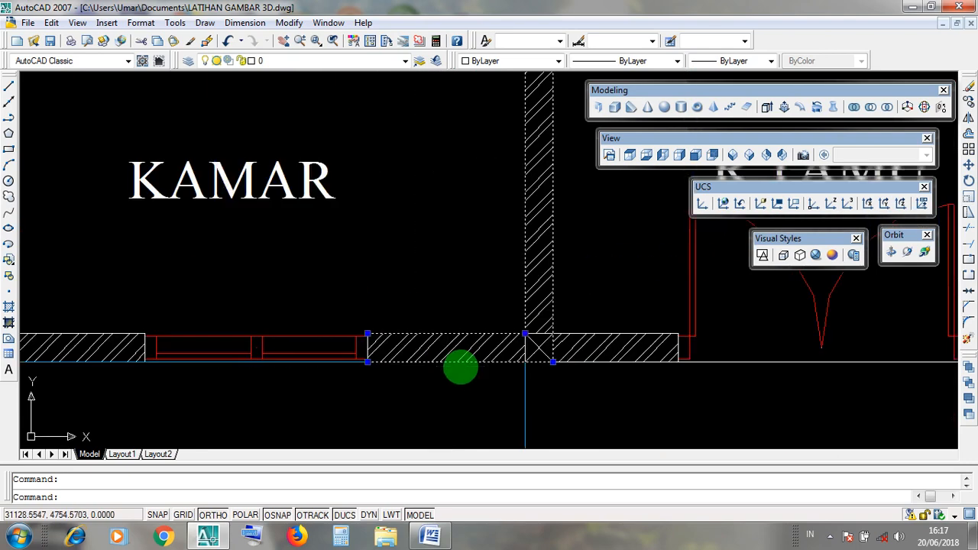
{"action": "scroll", "coordinate": [462, 363], "scroll_direction": "up", "scroll_amount": 4}
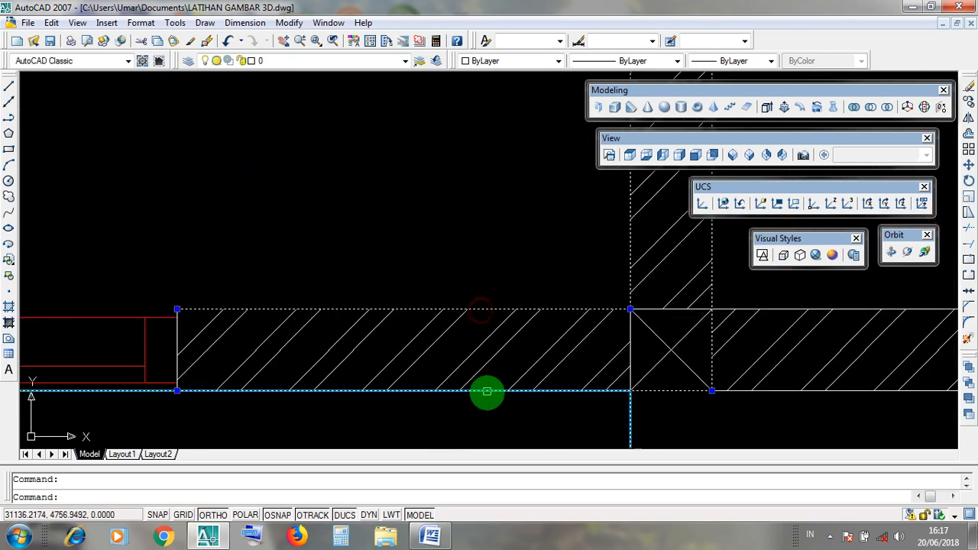
{"action": "left_click", "coordinate": [484, 391]}
{"action": "left_click", "coordinate": [486, 309]}
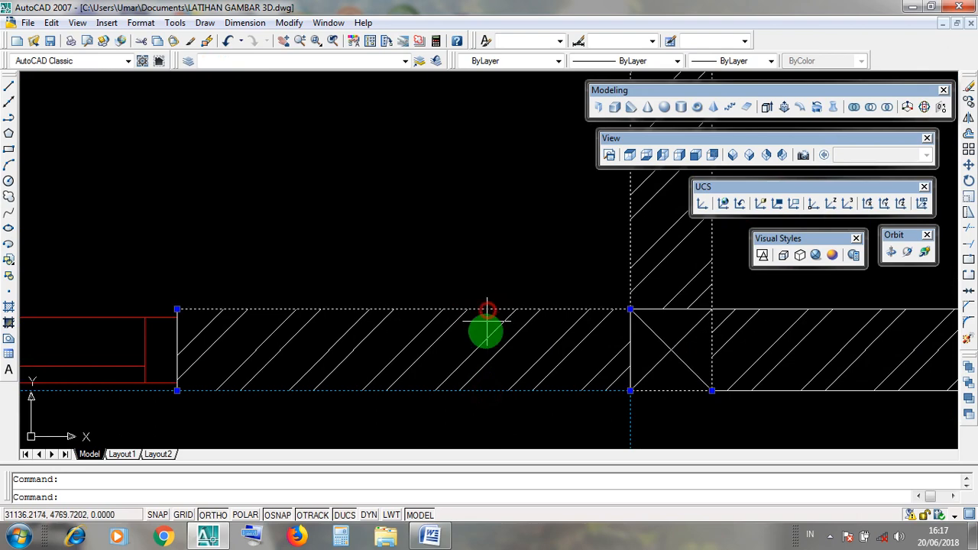
{"action": "left_click", "coordinate": [484, 392]}
{"action": "scroll", "coordinate": [494, 372], "scroll_direction": "down", "scroll_amount": 5}
{"action": "scroll", "coordinate": [619, 359], "scroll_direction": "up", "scroll_amount": 4}
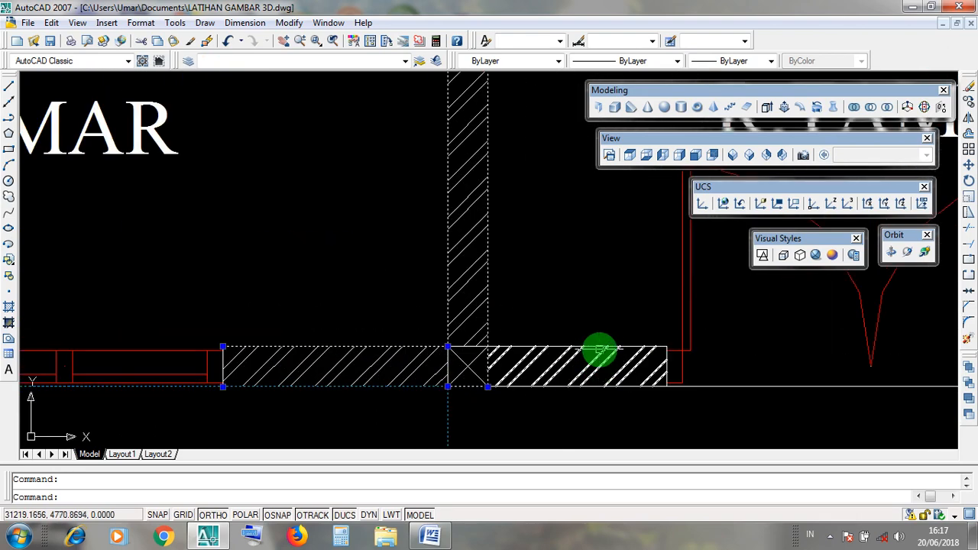
{"action": "left_click", "coordinate": [591, 378]}
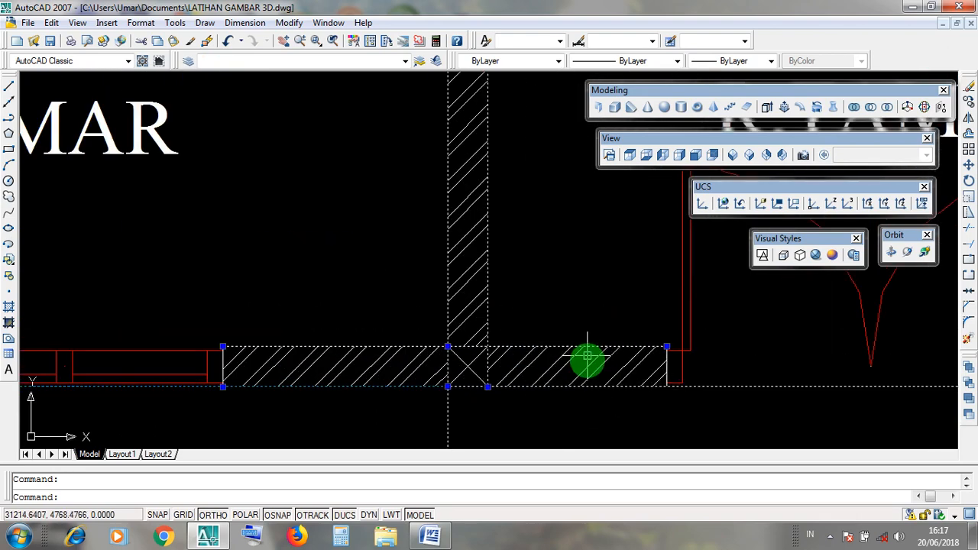
{"action": "scroll", "coordinate": [504, 333], "scroll_direction": "down", "scroll_amount": 7}
{"action": "scroll", "coordinate": [502, 330], "scroll_direction": "down", "scroll_amount": 4}
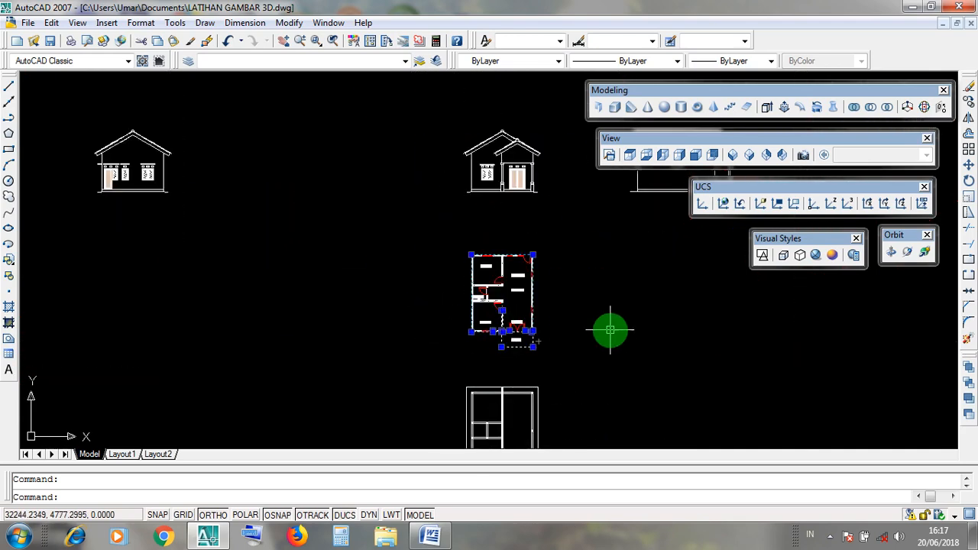
{"action": "key", "text": "Escape"}
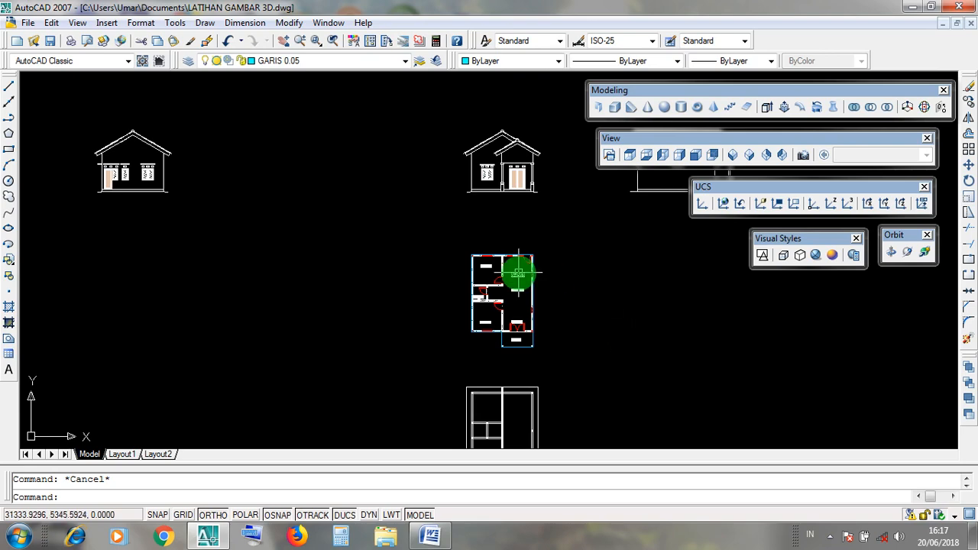
Step: Set the drawing to the preset Top view
{"action": "scroll", "coordinate": [526, 272], "scroll_direction": "down", "scroll_amount": 5}
{"action": "scroll", "coordinate": [555, 423], "scroll_direction": "up", "scroll_amount": 3}
{"action": "mouse_move", "coordinate": [542, 373]}
{"action": "middle_mouse_down"}
{"action": "mouse_move", "coordinate": [508, 346]}
{"action": "mouse_move", "coordinate": [505, 318]}
{"action": "middle_mouse_up"}
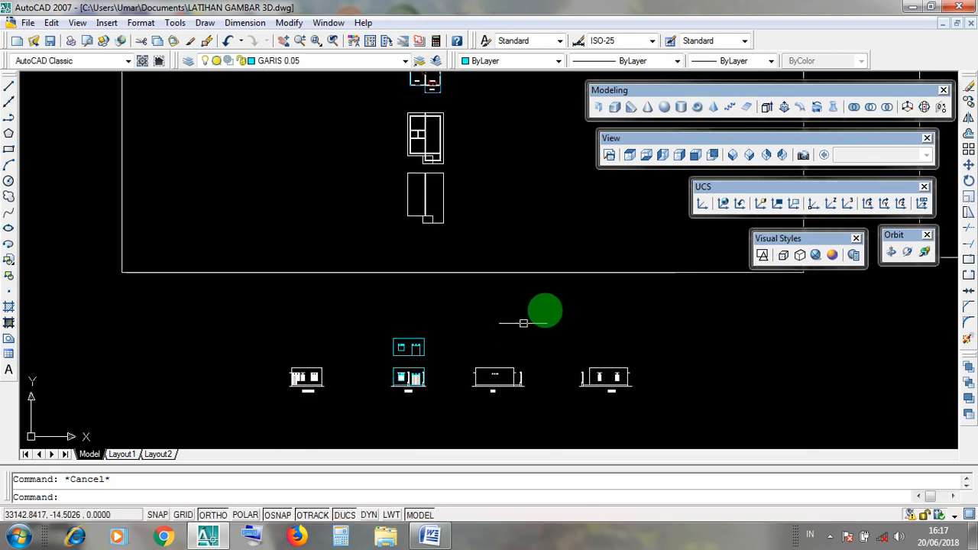
{"action": "left_click_drag", "start_coordinate": [617, 140], "coordinate": [708, 151]}
{"action": "left_click", "coordinate": [637, 155]}
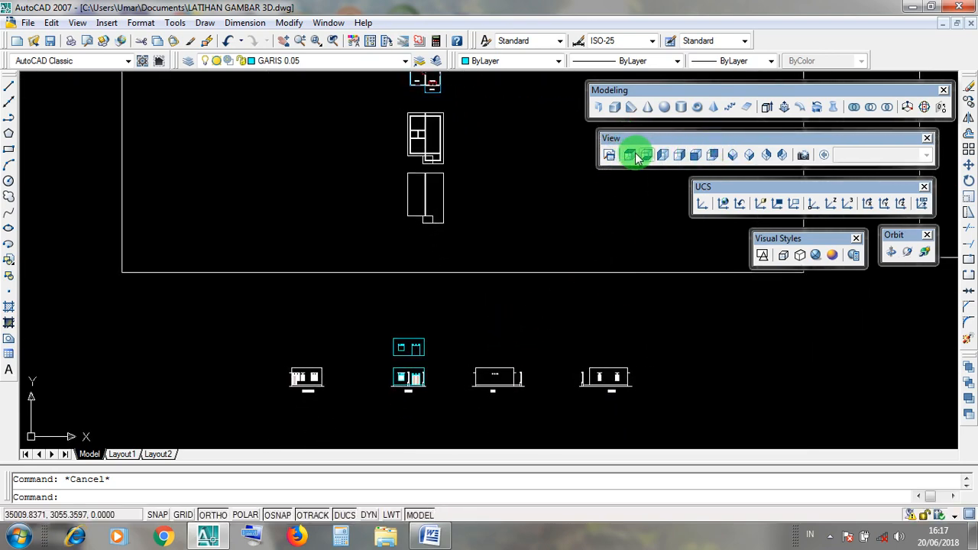
{"action": "left_click", "coordinate": [631, 156]}
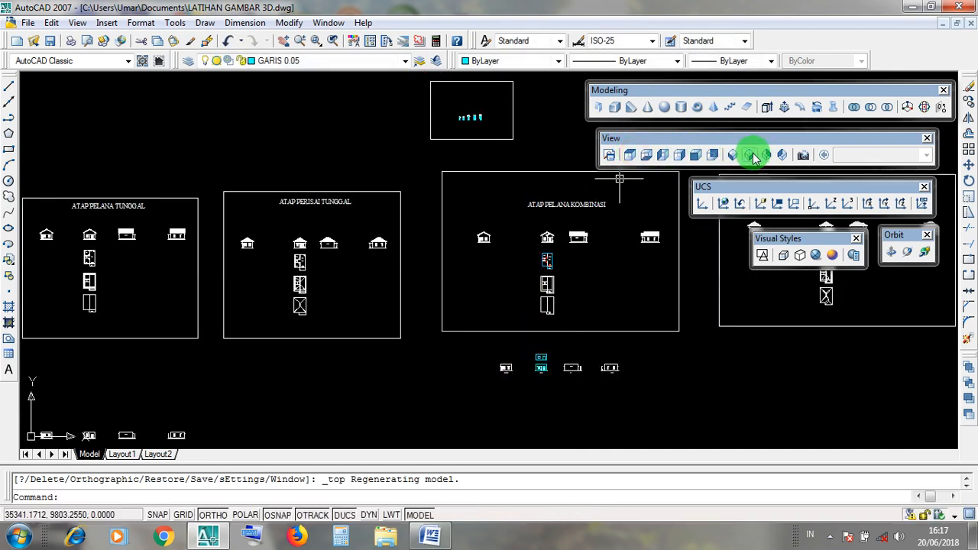
Step: Switch the drawing to the SE Isometric view and frame the copied front wall outlines
{"action": "left_click_drag", "start_coordinate": [616, 140], "coordinate": [618, 141]}
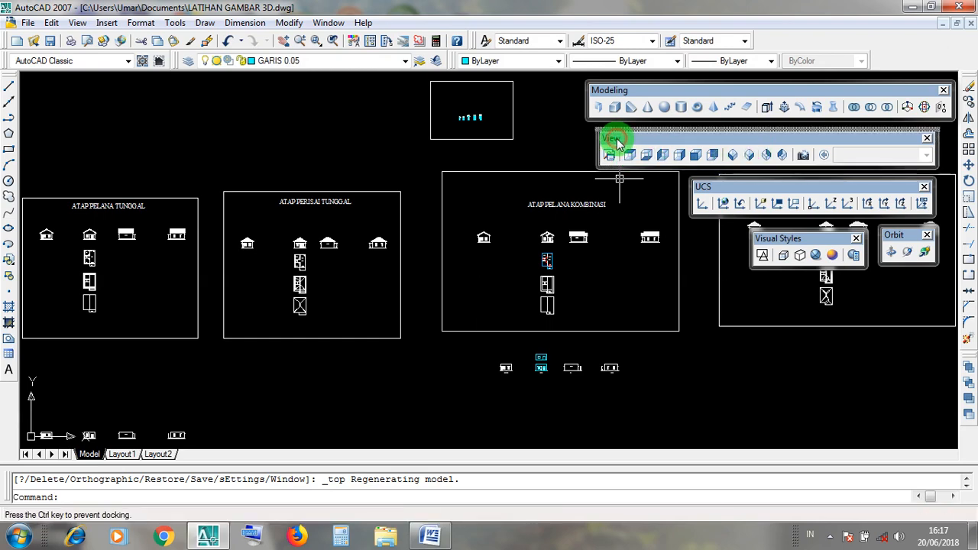
{"action": "left_click", "coordinate": [748, 156]}
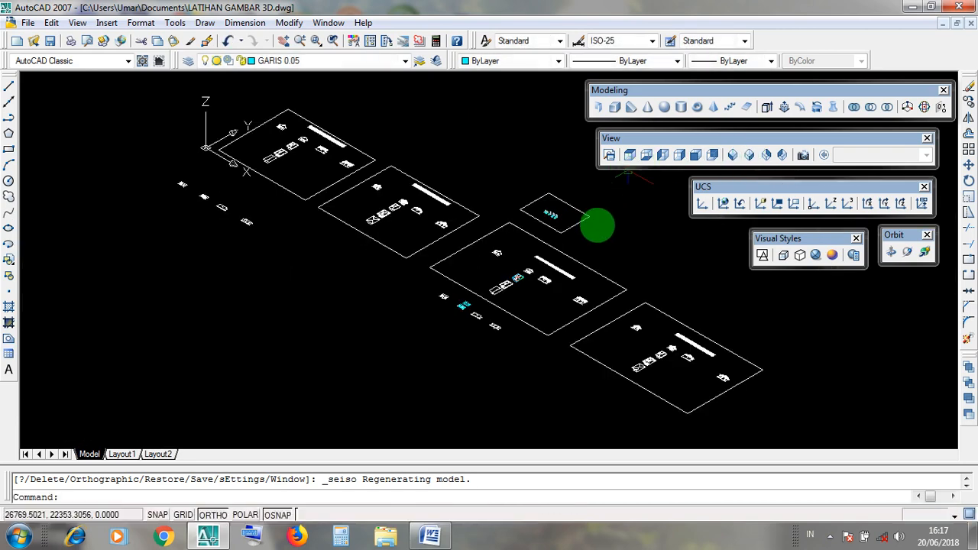
{"action": "scroll", "coordinate": [527, 267], "scroll_direction": "up", "scroll_amount": 5}
{"action": "scroll", "coordinate": [388, 381], "scroll_direction": "up", "scroll_amount": 6}
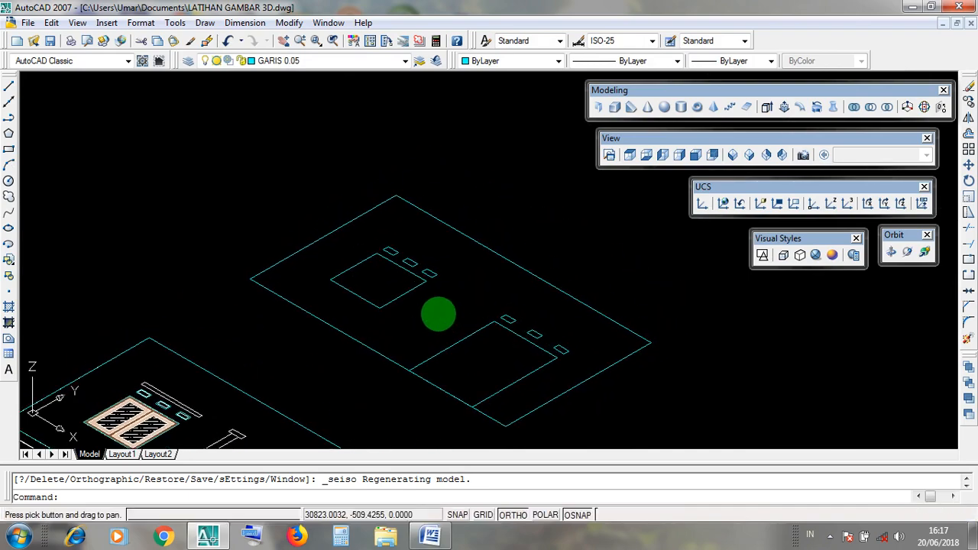
{"action": "mouse_move", "coordinate": [436, 310]}
{"action": "middle_mouse_down"}
{"action": "mouse_move", "coordinate": [460, 230]}
{"action": "mouse_move", "coordinate": [482, 209]}
{"action": "mouse_move", "coordinate": [527, 284]}
{"action": "middle_mouse_up"}
{"action": "middle_click_drag", "start_coordinate": [574, 237], "coordinate": [558, 253]}
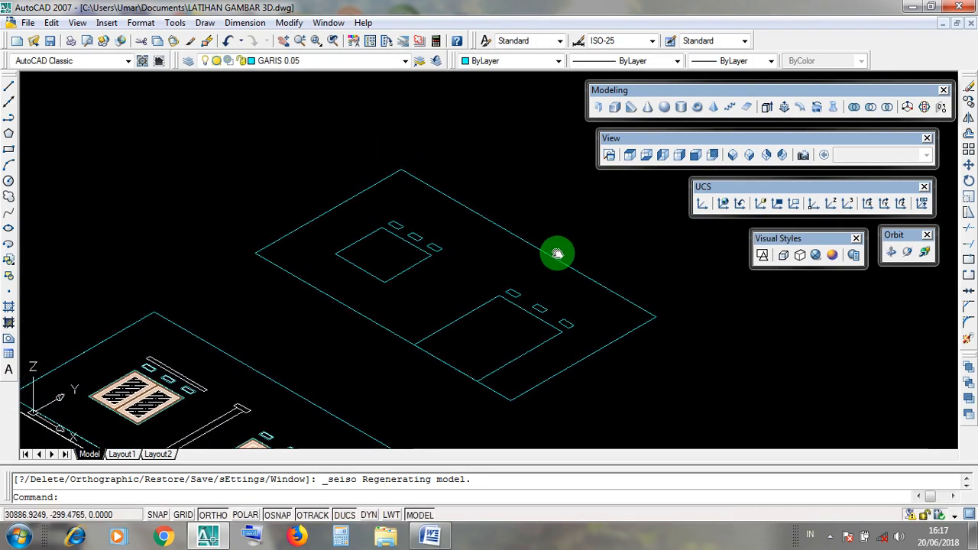
Step: Switch to Word and consult the PAKAI UKURAN instructions in the EXTRUDE document
{"action": "left_click", "coordinate": [608, 91]}
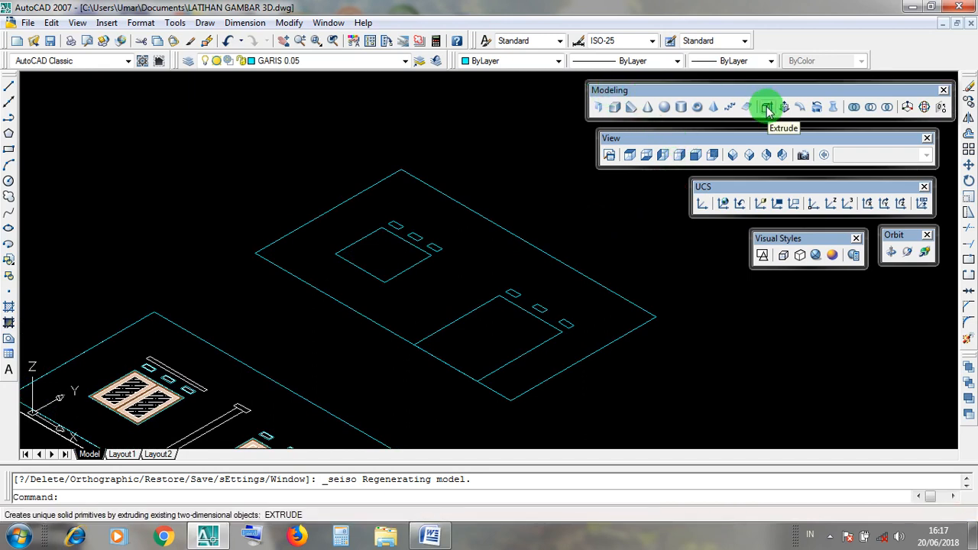
{"action": "left_click", "coordinate": [909, 13]}
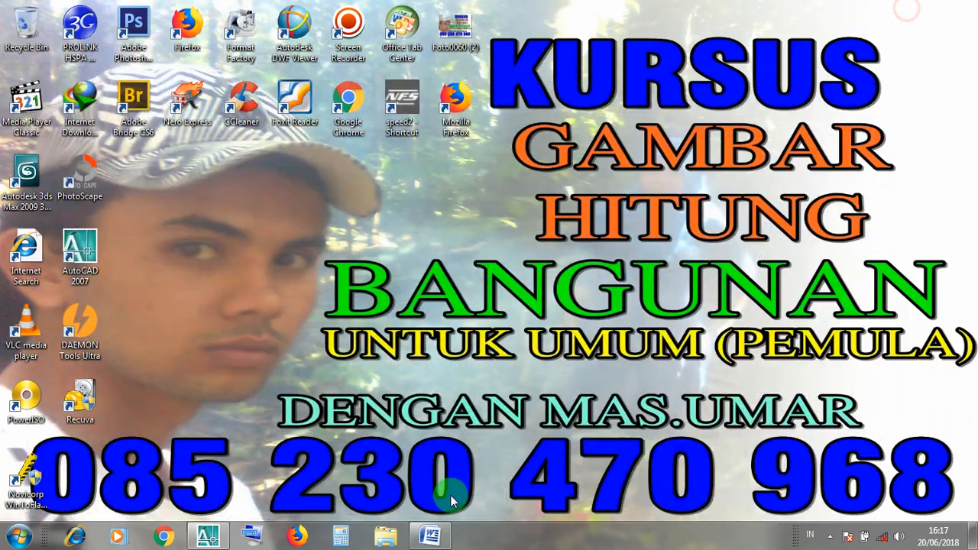
{"action": "left_click", "coordinate": [430, 537]}
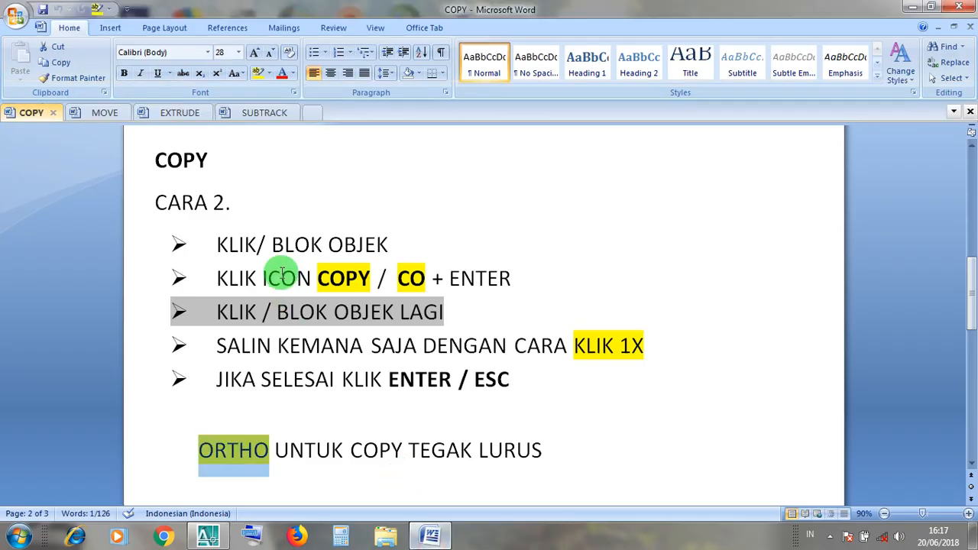
{"action": "left_click", "coordinate": [178, 113]}
{"action": "scroll", "coordinate": [214, 191], "scroll_direction": "up", "scroll_amount": 1}
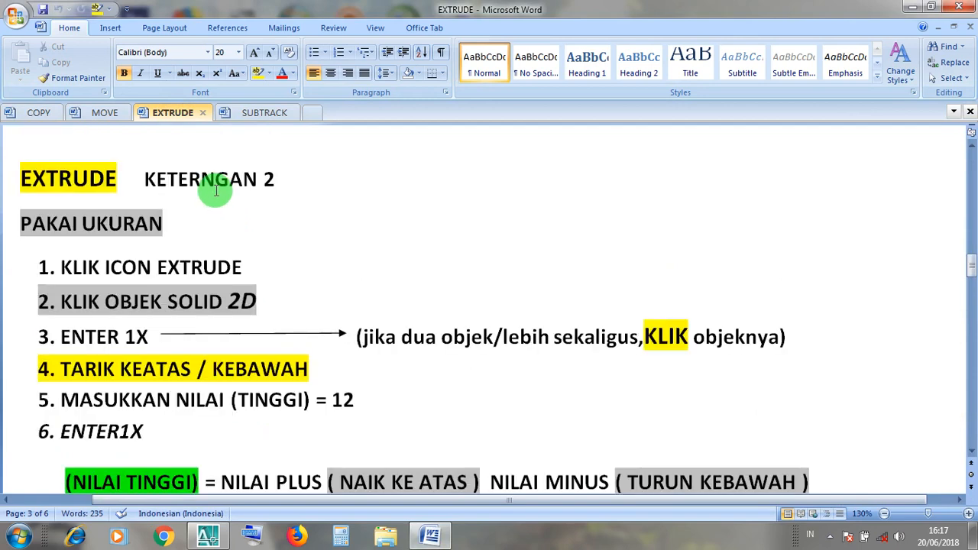
{"action": "scroll", "coordinate": [216, 191], "scroll_direction": "down", "scroll_amount": 1}
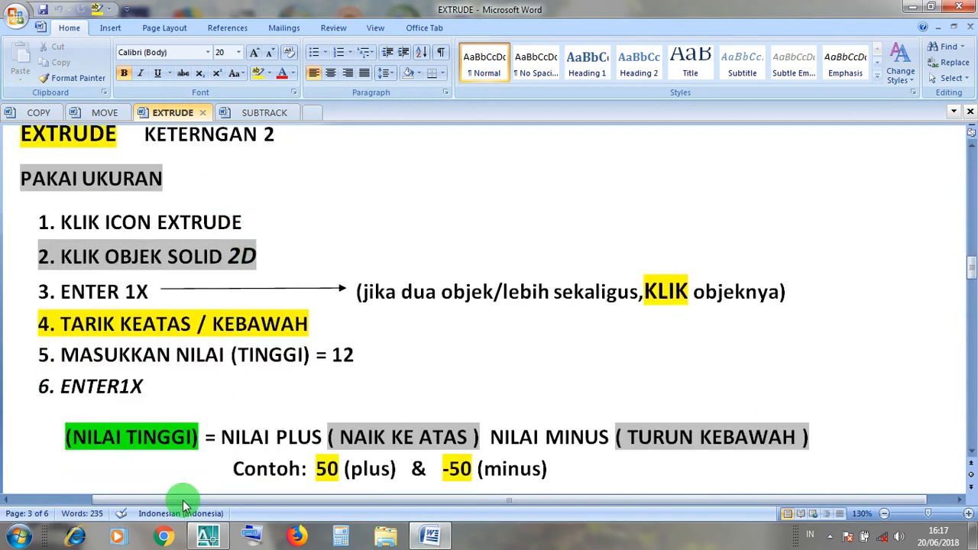
Step: Return to AutoCAD, highlight the copied wall, door, window and vent outlines, and clear the selection
{"action": "left_click", "coordinate": [207, 537]}
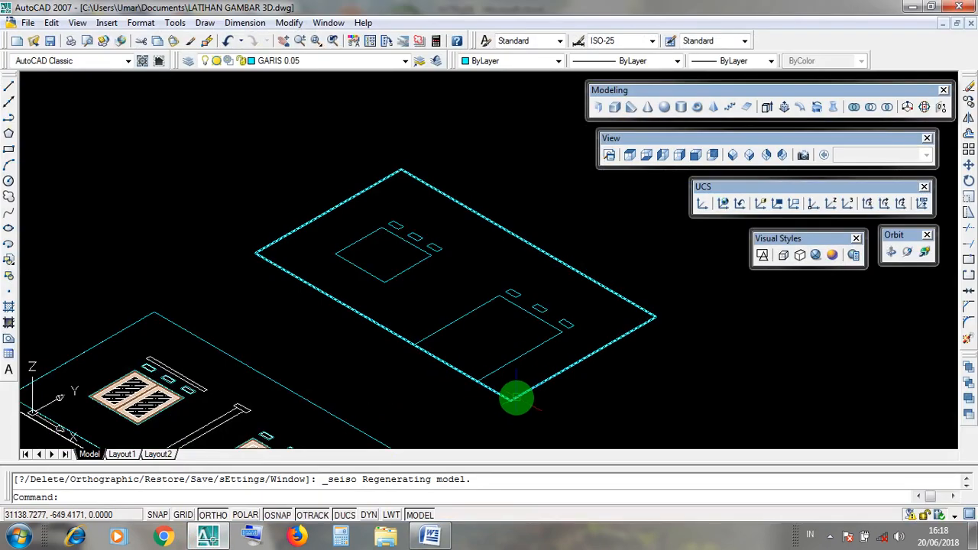
{"action": "left_click", "coordinate": [516, 394]}
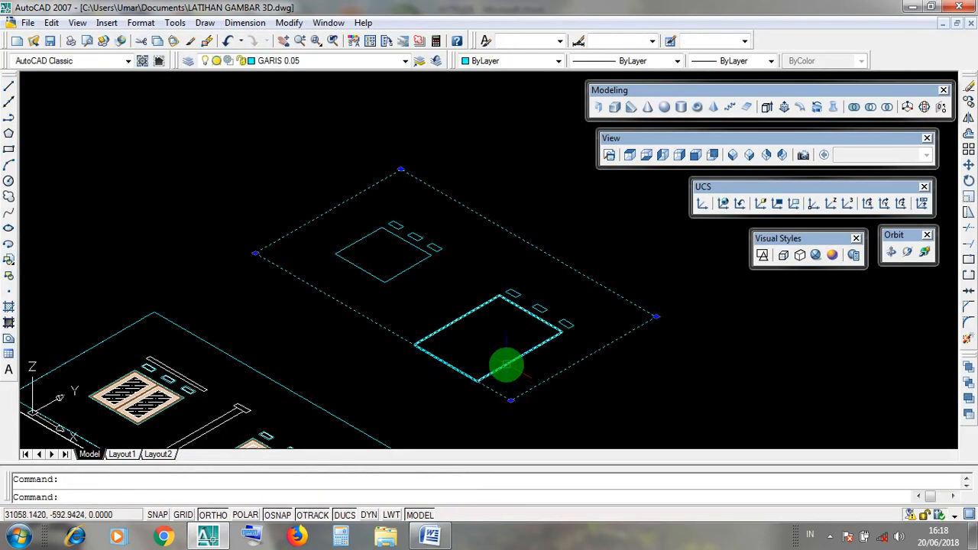
{"action": "left_click", "coordinate": [504, 364]}
{"action": "left_click", "coordinate": [408, 267]}
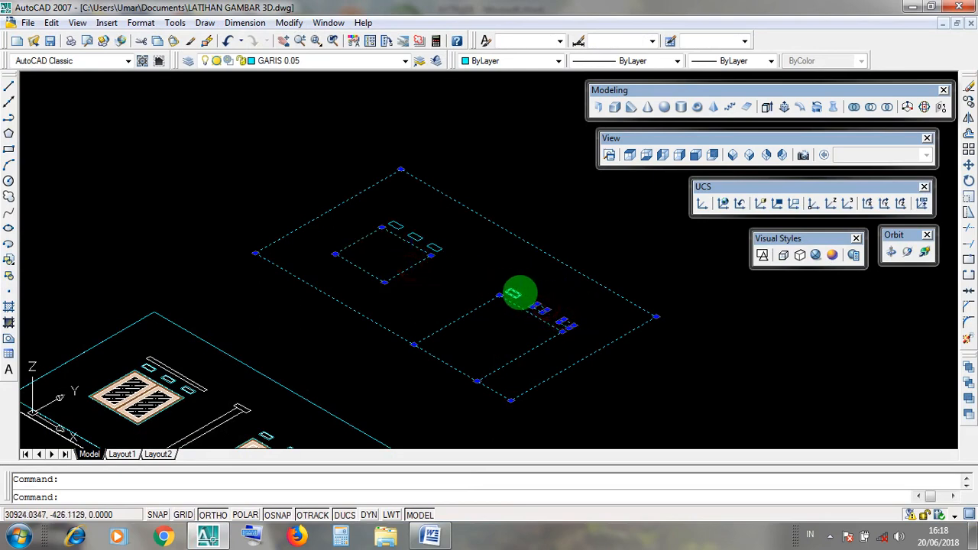
{"action": "left_click", "coordinate": [517, 293]}
{"action": "left_click", "coordinate": [428, 248]}
{"action": "left_click", "coordinate": [419, 238]}
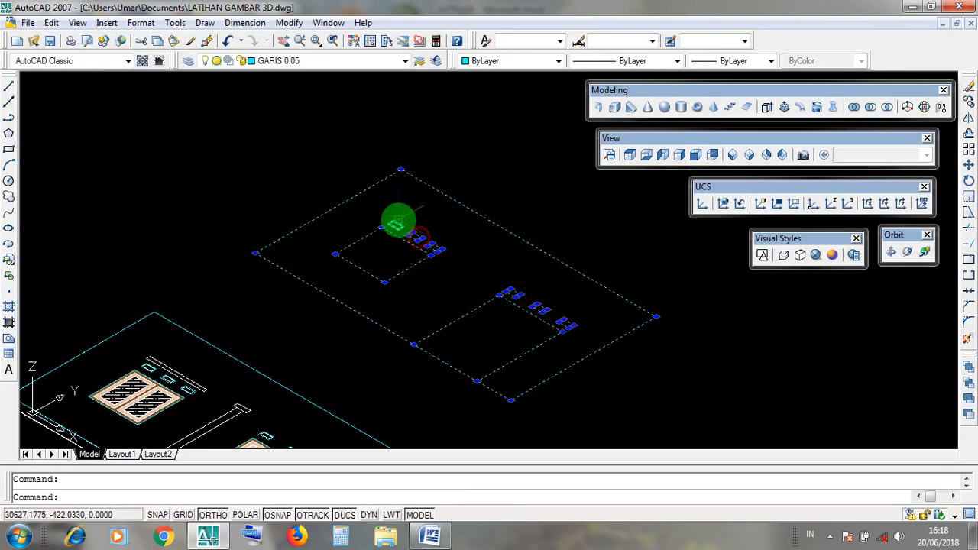
{"action": "left_click", "coordinate": [404, 222]}
{"action": "key", "text": "Escape"}
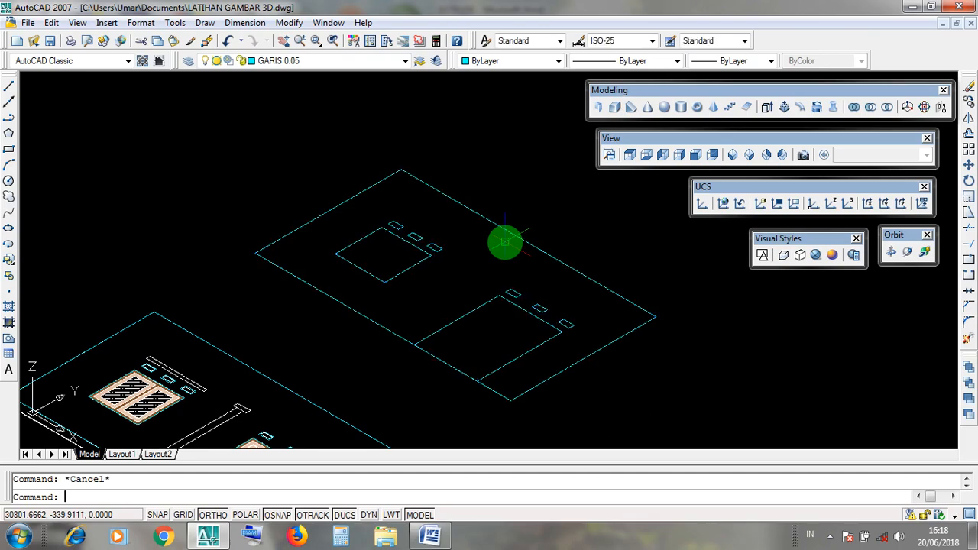
Step: Switch to Word and review the PAKAI UKURAN instructions on starting Extrude, picking 2D objects and confirming several at once
{"action": "left_click", "coordinate": [912, 7]}
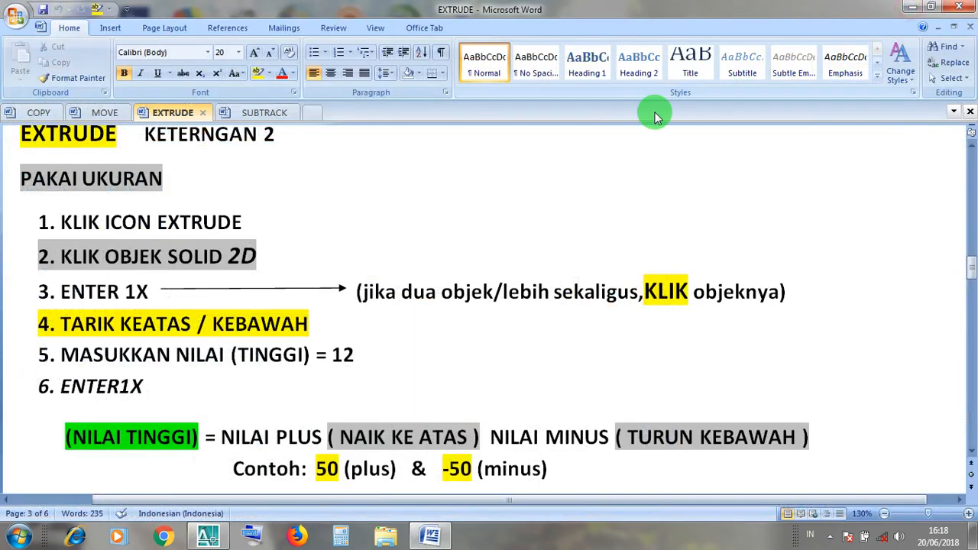
{"action": "left_click_drag", "start_coordinate": [244, 221], "coordinate": [60, 224]}
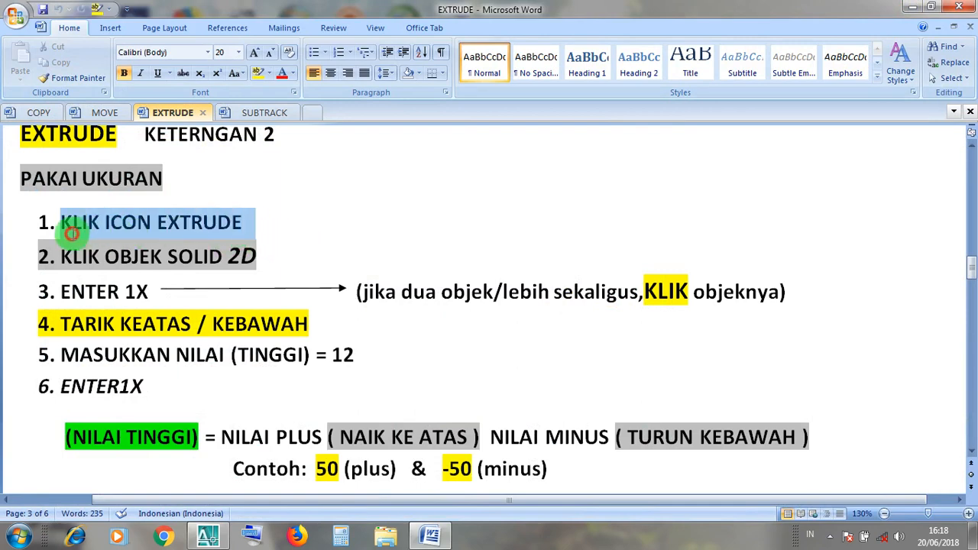
{"action": "left_click_drag", "start_coordinate": [263, 257], "coordinate": [75, 259]}
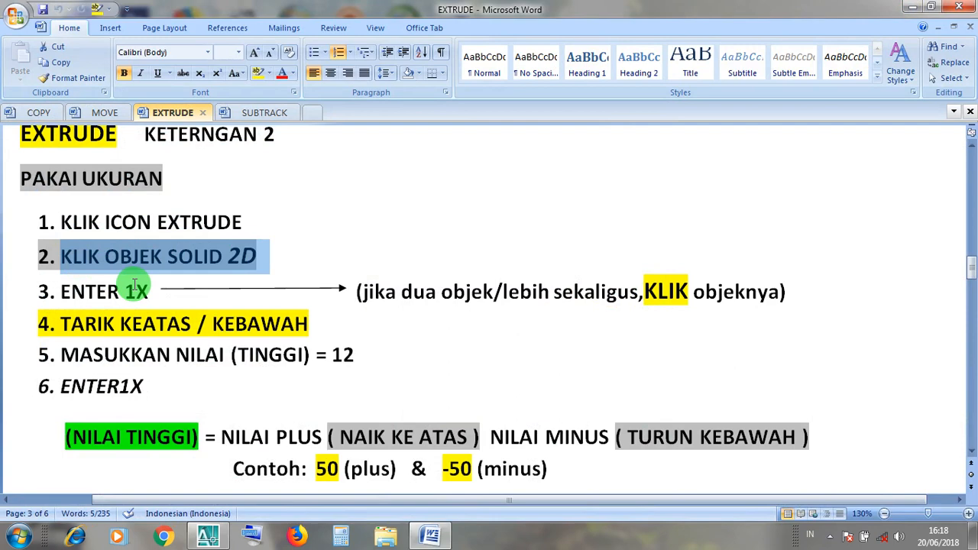
{"action": "left_click_drag", "start_coordinate": [150, 291], "coordinate": [61, 293]}
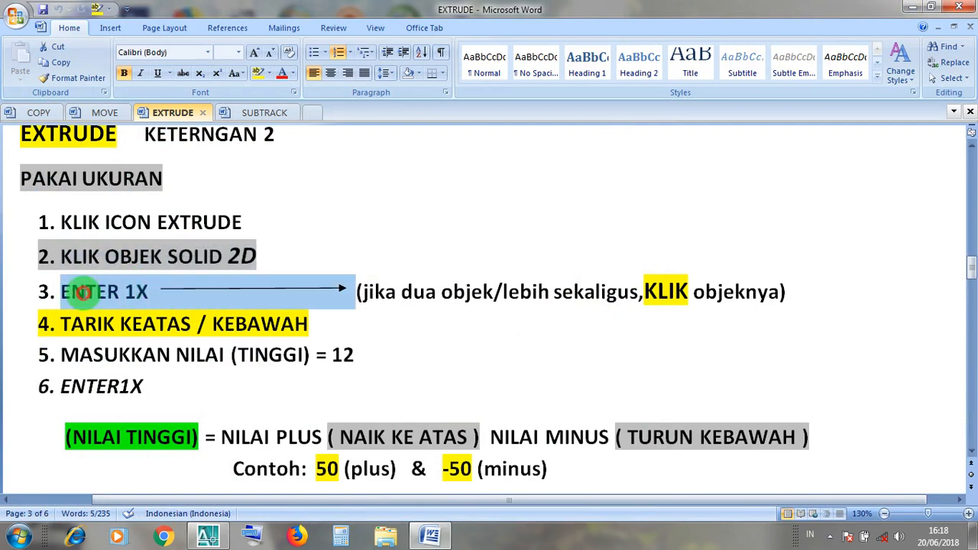
{"action": "left_click", "coordinate": [112, 303]}
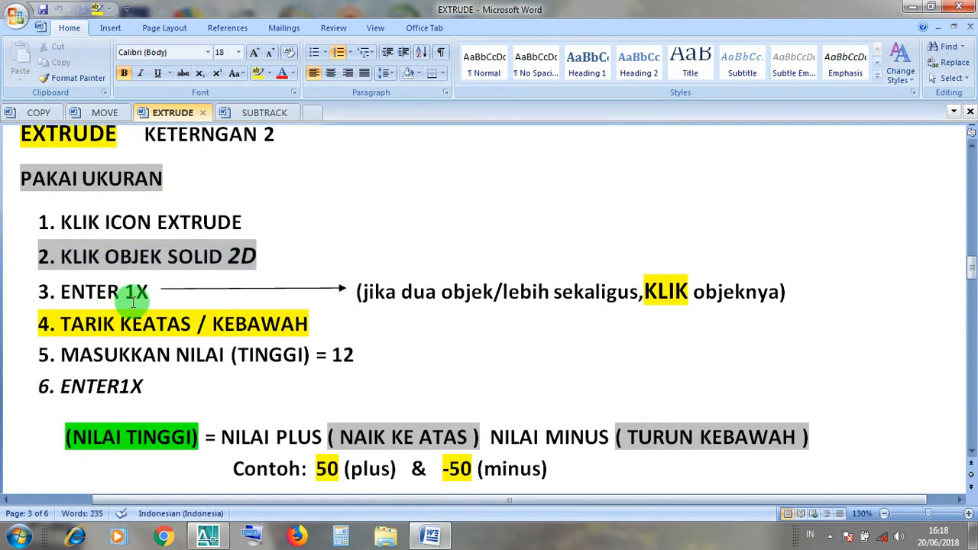
{"action": "left_click", "coordinate": [135, 291]}
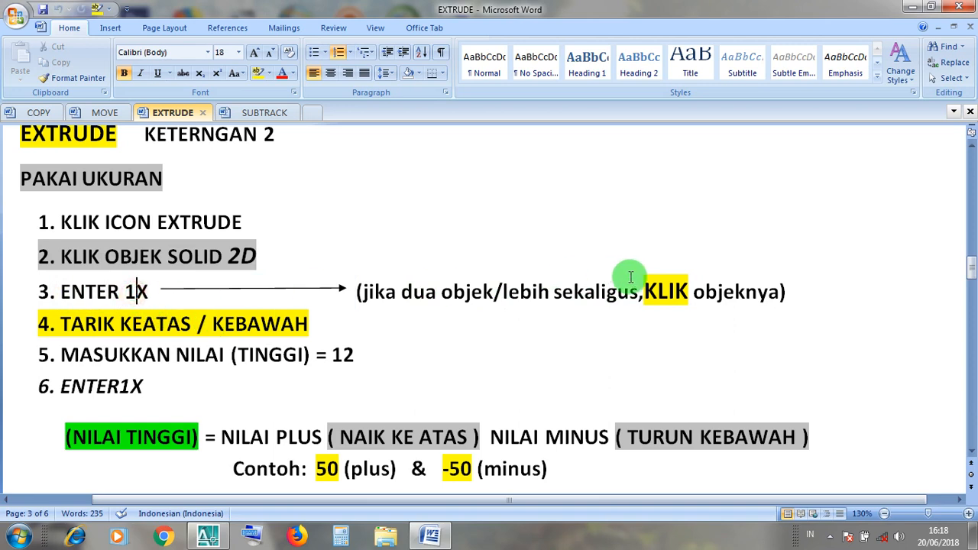
{"action": "left_click", "coordinate": [677, 295]}
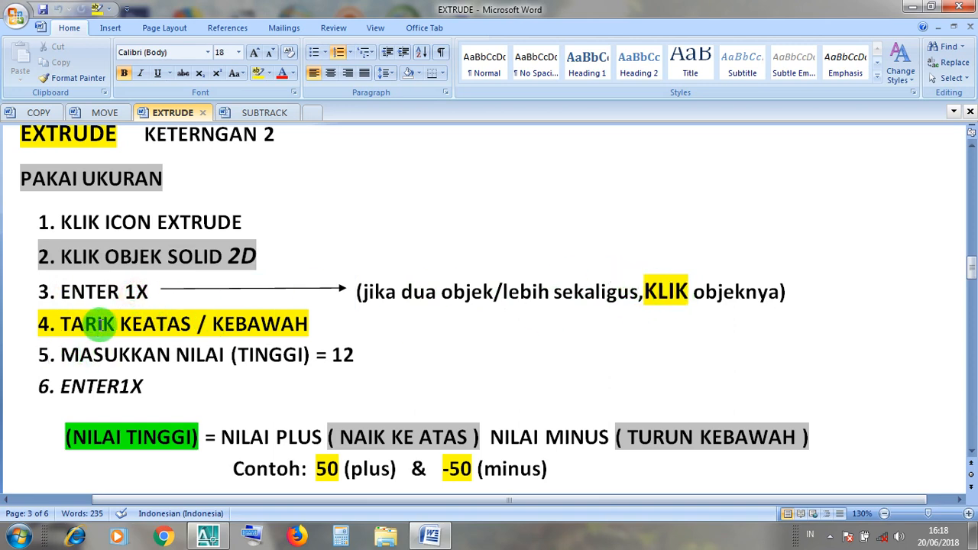
Step: Set the height value in instruction 5 of the EXTRUDE notes to 15 and return to AutoCAD
{"action": "double_click", "coordinate": [344, 356]}
{"action": "type", "text": "15"}
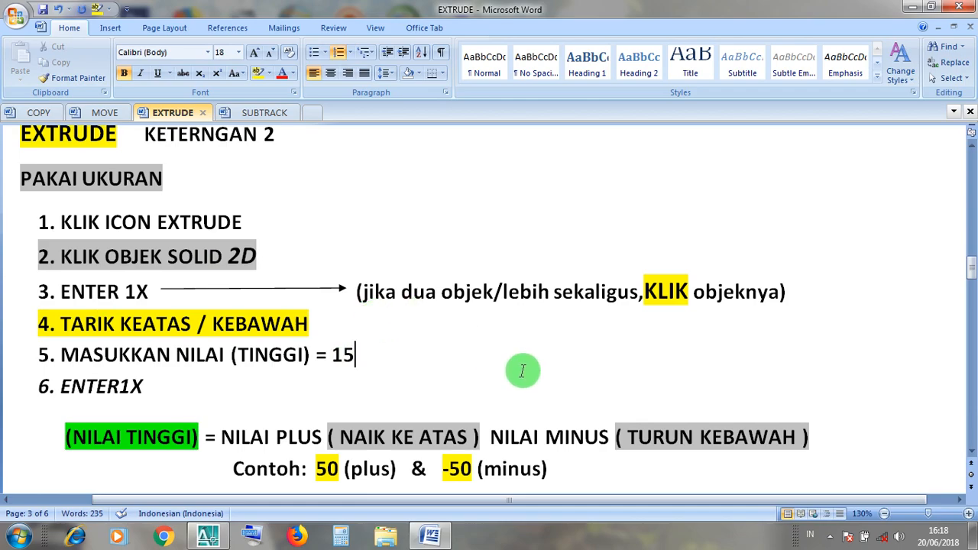
{"action": "left_click", "coordinate": [178, 388]}
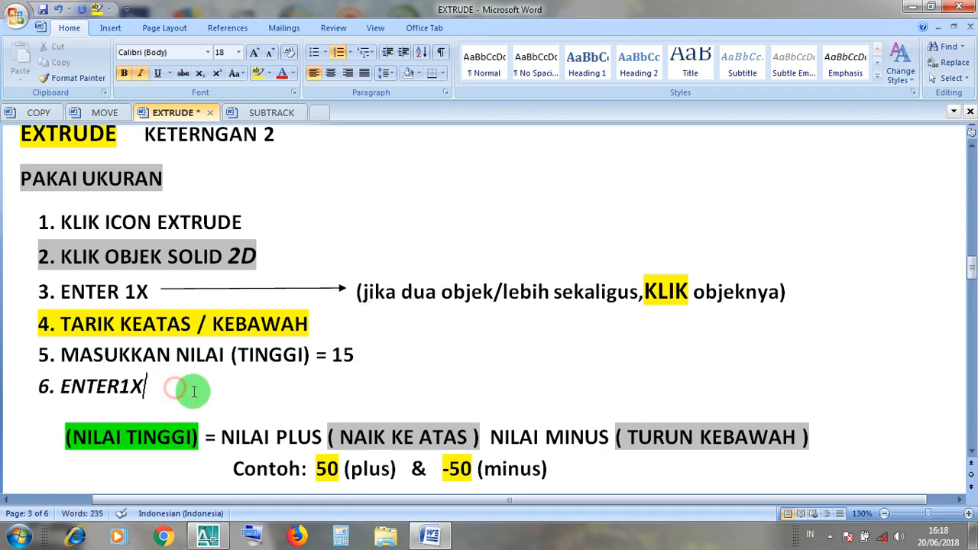
{"action": "left_click", "coordinate": [912, 7]}
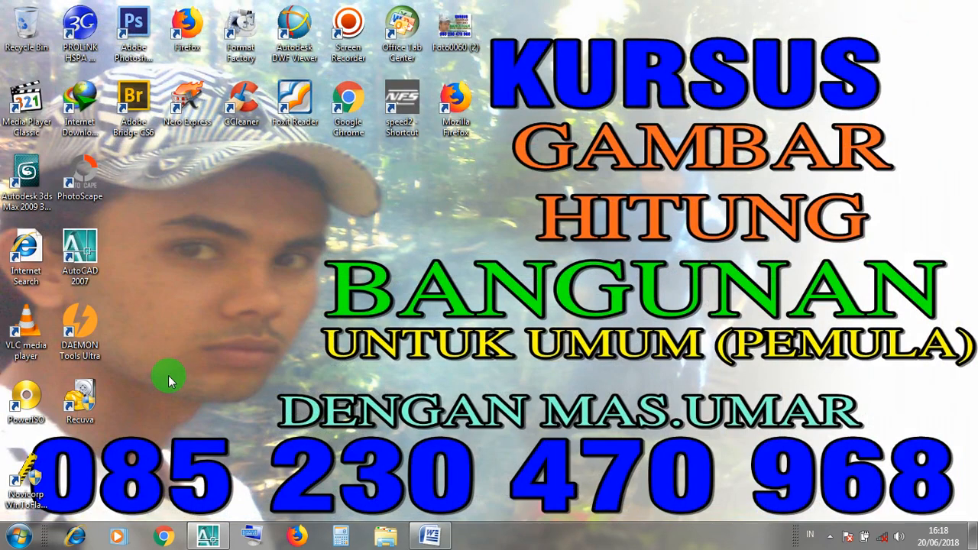
{"action": "left_click", "coordinate": [206, 536]}
Step: Extrude the copied wall, door, window and six vent outlines together upward to a height of 15
{"action": "middle_click_drag", "start_coordinate": [529, 324], "coordinate": [563, 344]}
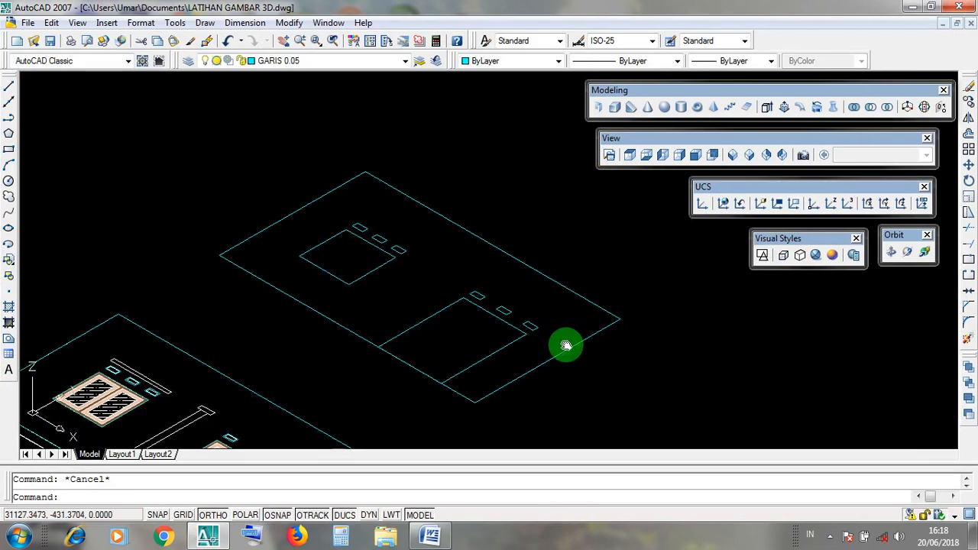
{"action": "middle_click_drag", "start_coordinate": [572, 282], "coordinate": [553, 286]}
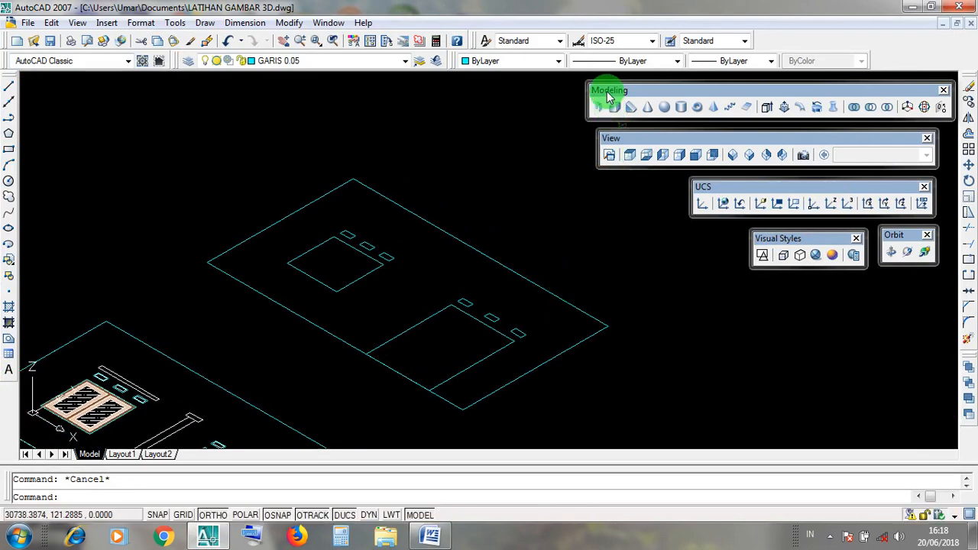
{"action": "left_click", "coordinate": [766, 107]}
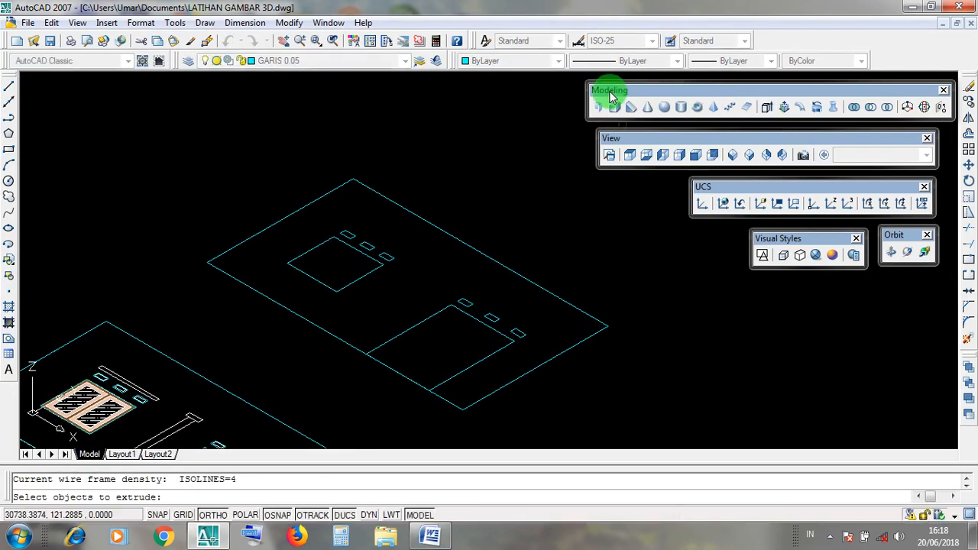
{"action": "left_click", "coordinate": [611, 98]}
{"action": "left_click", "coordinate": [767, 108]}
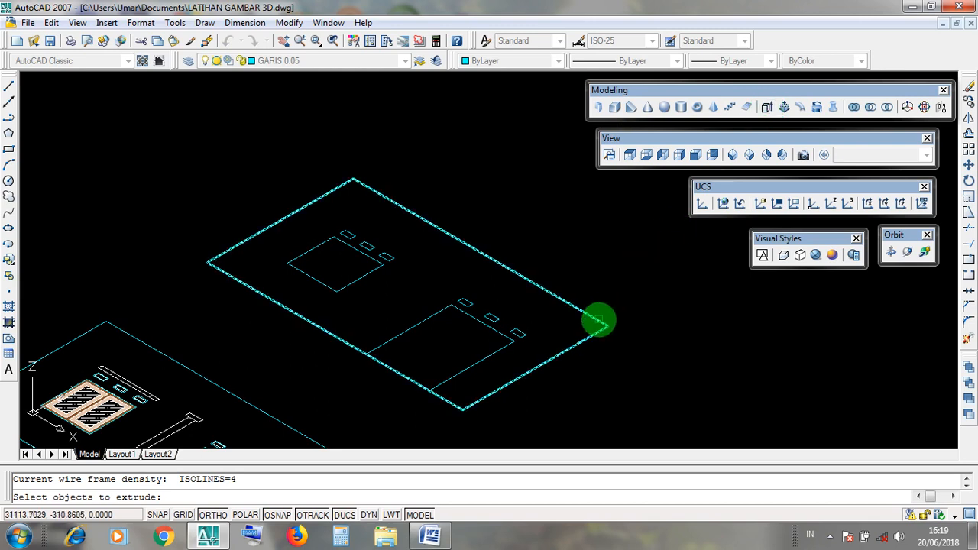
{"action": "left_click", "coordinate": [598, 320]}
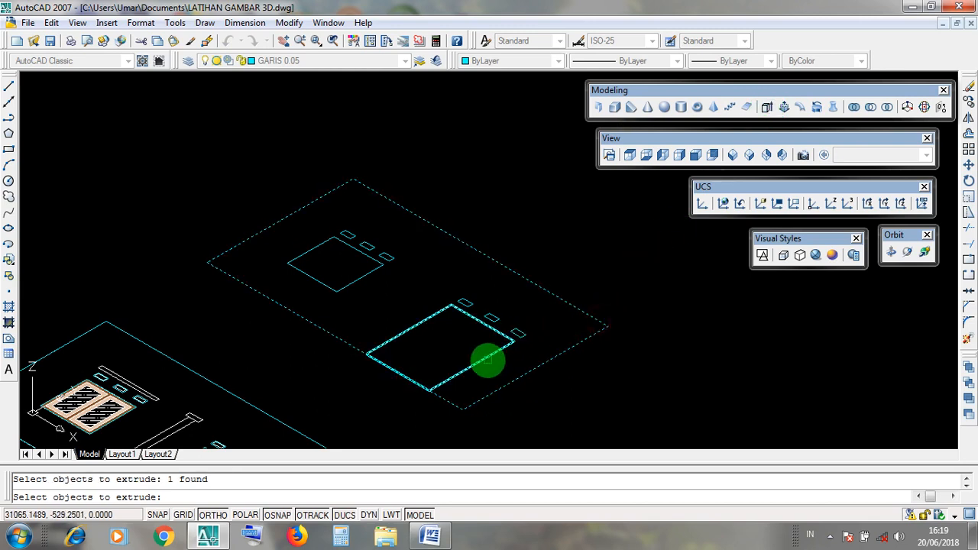
{"action": "left_click", "coordinate": [486, 359]}
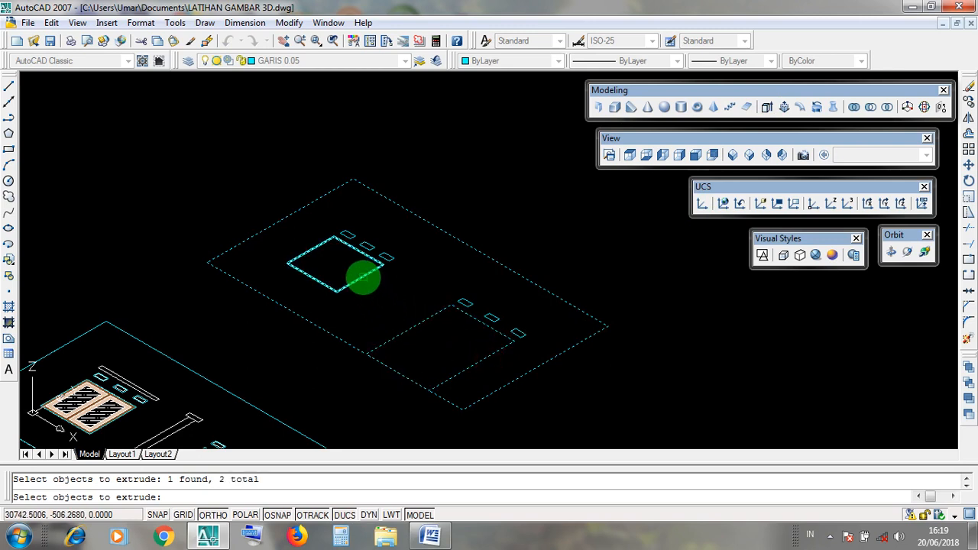
{"action": "left_click", "coordinate": [517, 333]}
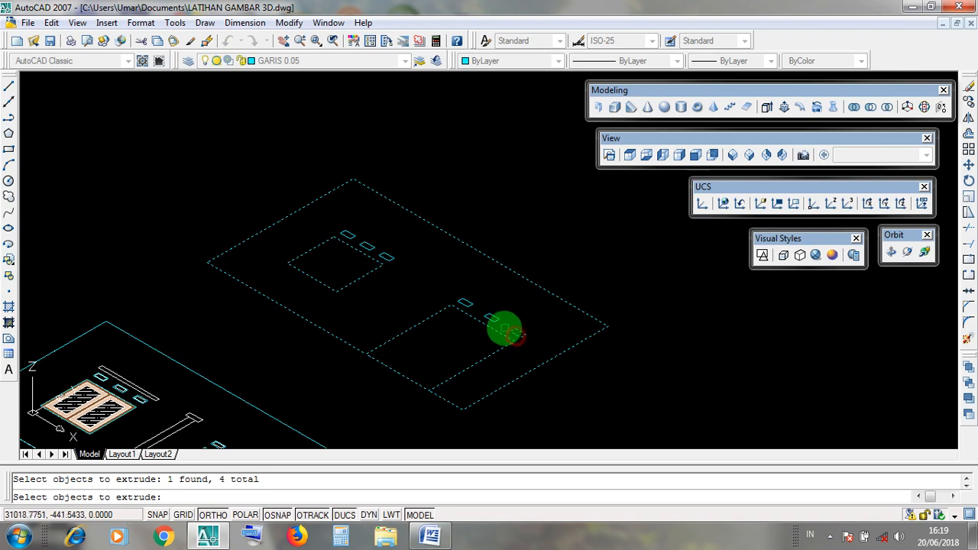
{"action": "left_click", "coordinate": [495, 322]}
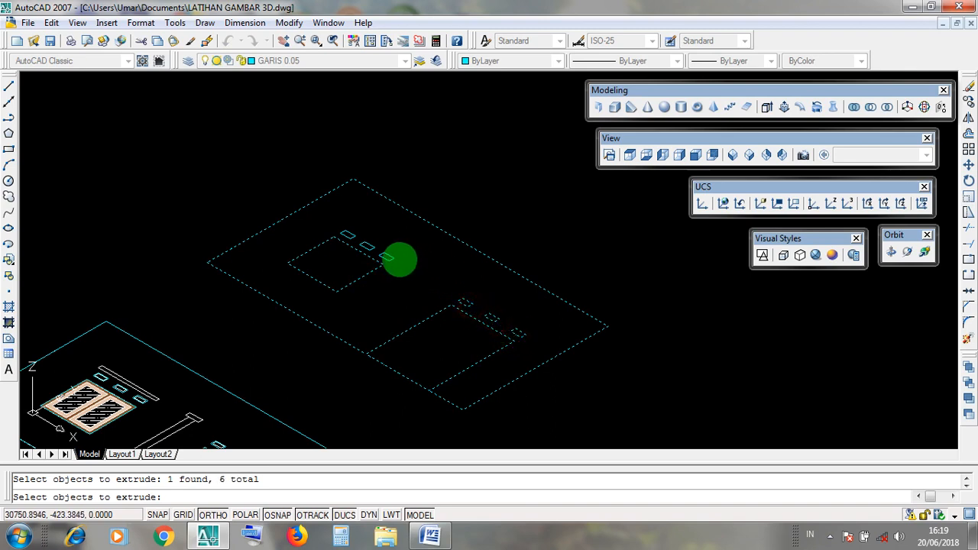
{"action": "left_click", "coordinate": [388, 258]}
{"action": "left_click", "coordinate": [367, 246]}
{"action": "left_click", "coordinate": [346, 233]}
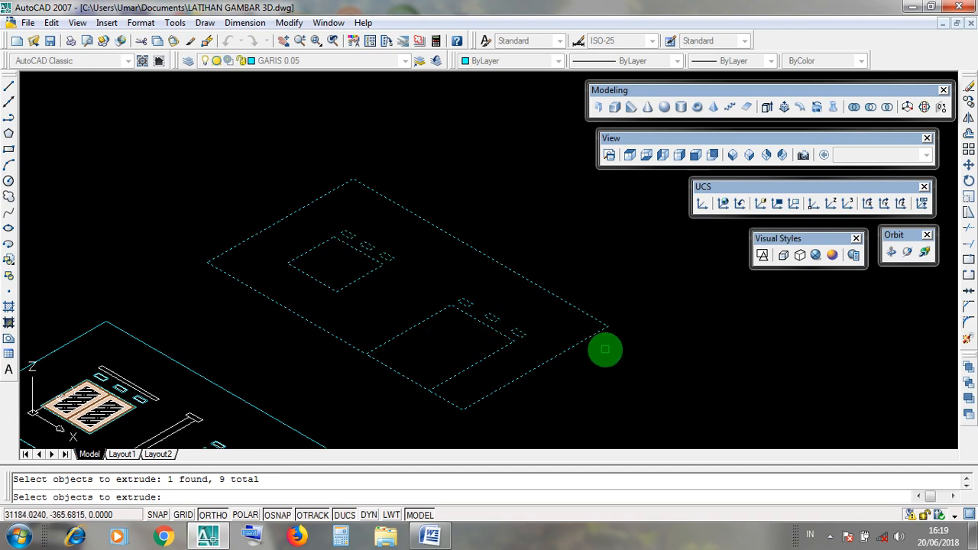
{"action": "left_click", "coordinate": [607, 349]}
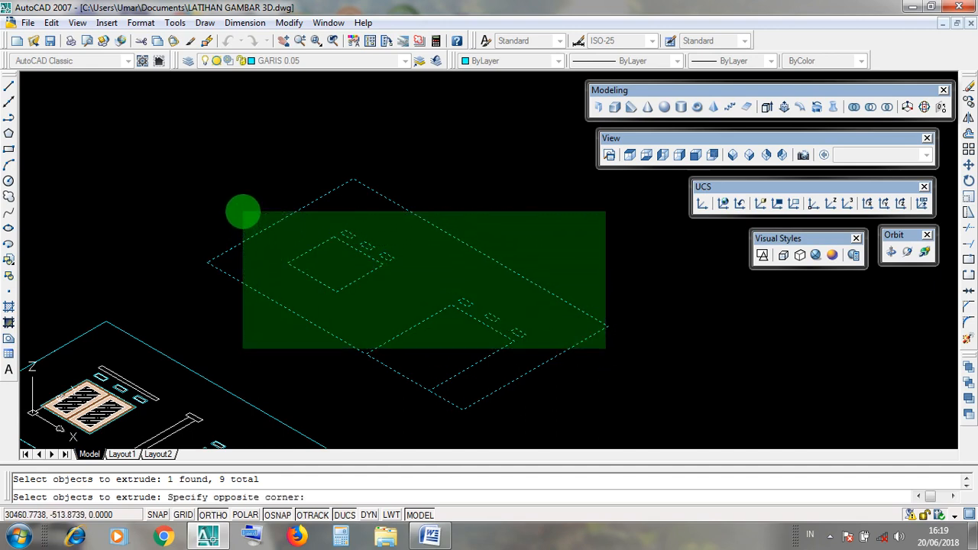
{"action": "left_click", "coordinate": [243, 211]}
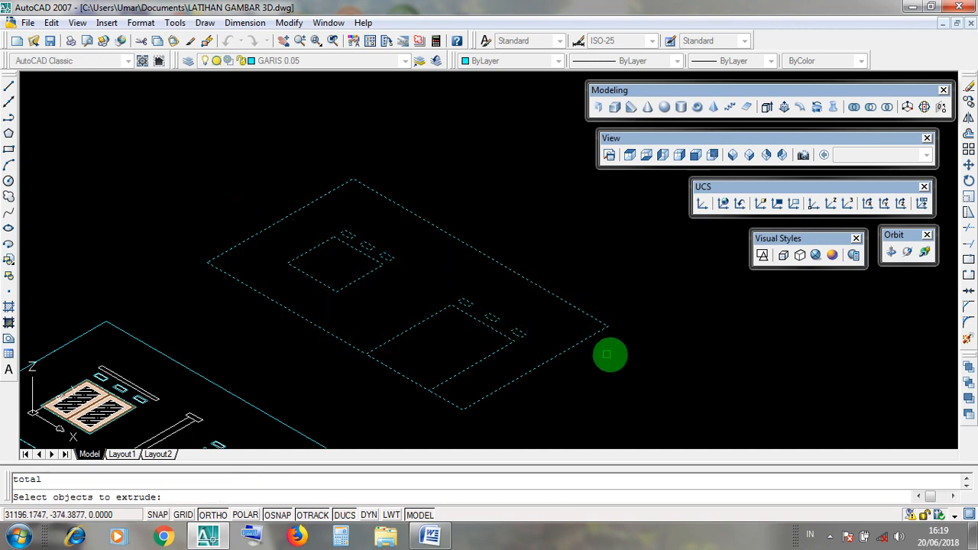
{"action": "left_click", "coordinate": [617, 353]}
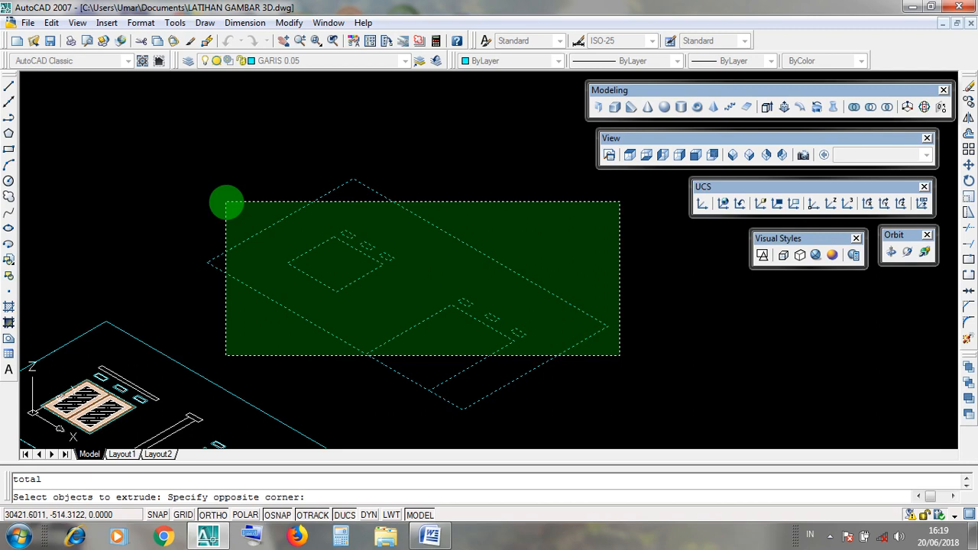
{"action": "left_click", "coordinate": [226, 202]}
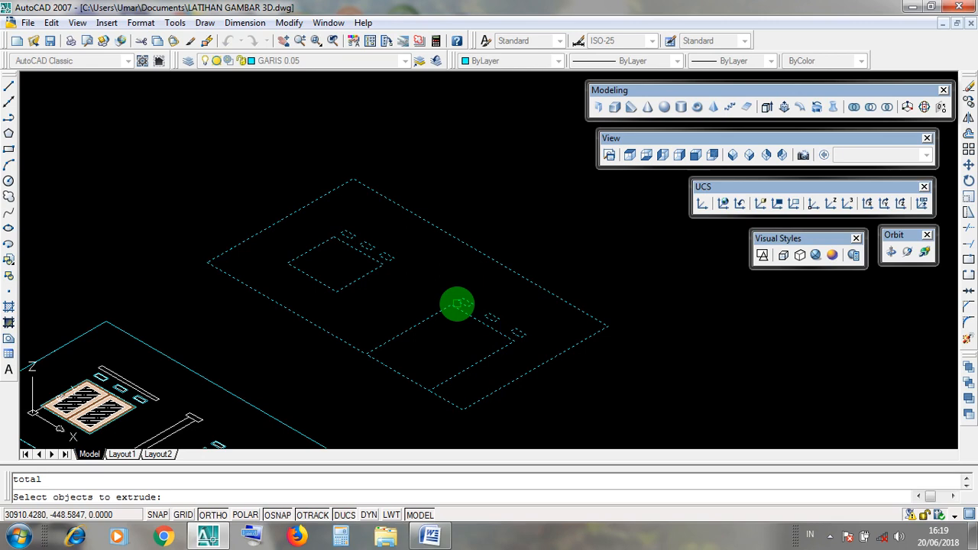
{"action": "key", "text": "Return"}
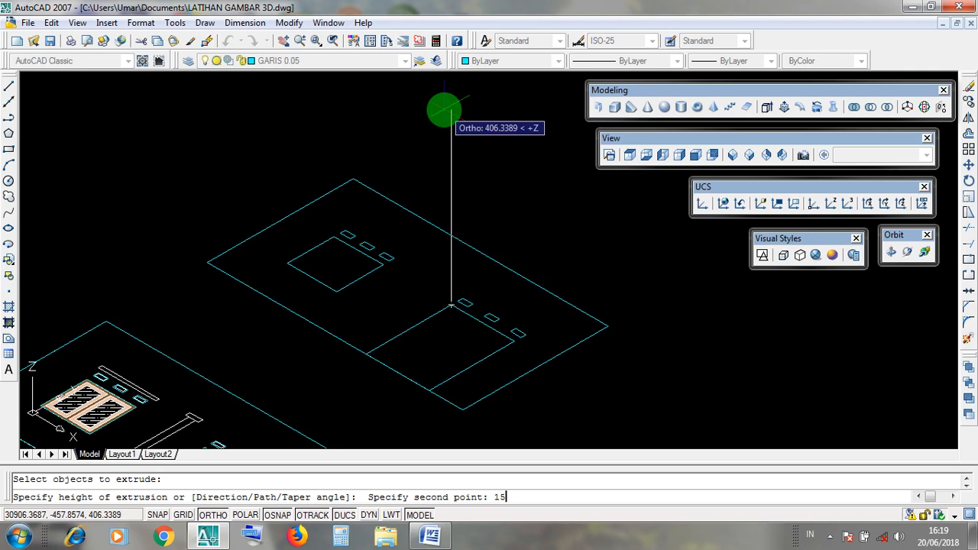
{"action": "key", "text": "Return"}
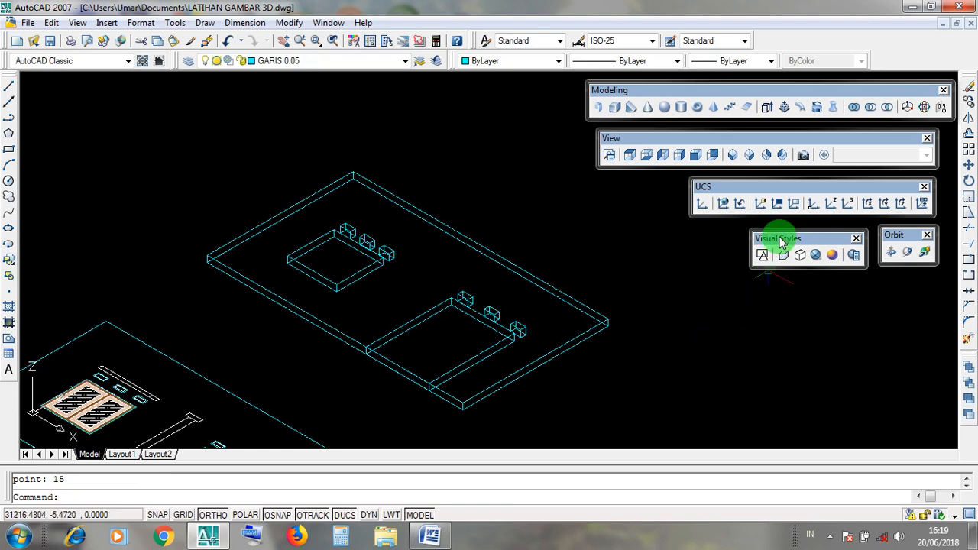
Step: Display the extruded front wall in the Realistic visual style
{"action": "left_click_drag", "start_coordinate": [778, 239], "coordinate": [782, 243]}
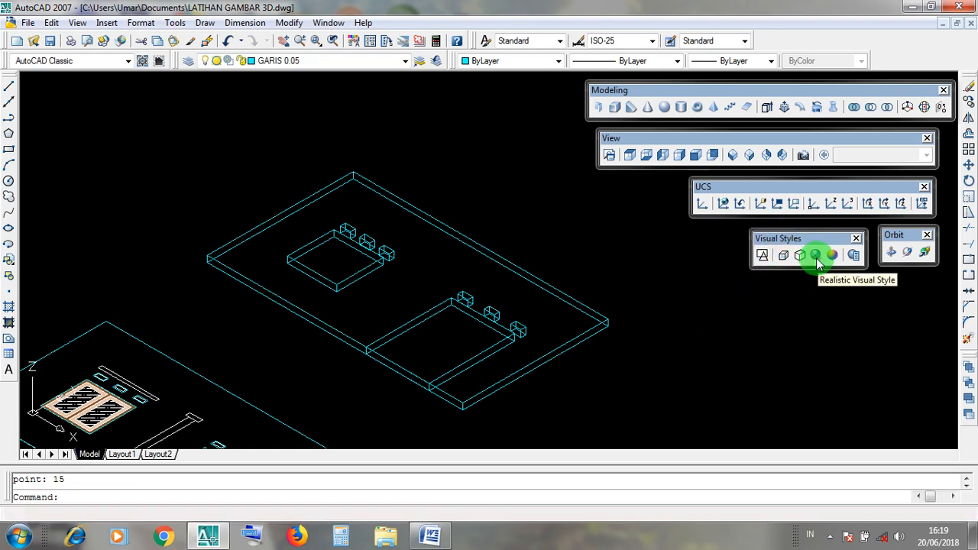
{"action": "left_click", "coordinate": [815, 257]}
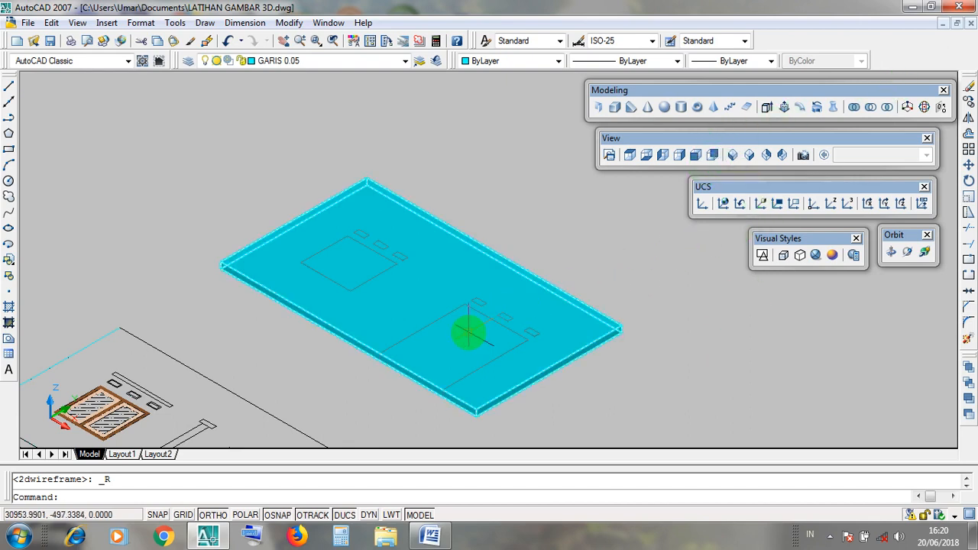
Step: Bring up the BELAJAR 3D 1.dwg drawing and examine the door, window and vent openings in its finished front wall
{"action": "left_click", "coordinate": [942, 23]}
{"action": "left_click", "coordinate": [210, 450]}
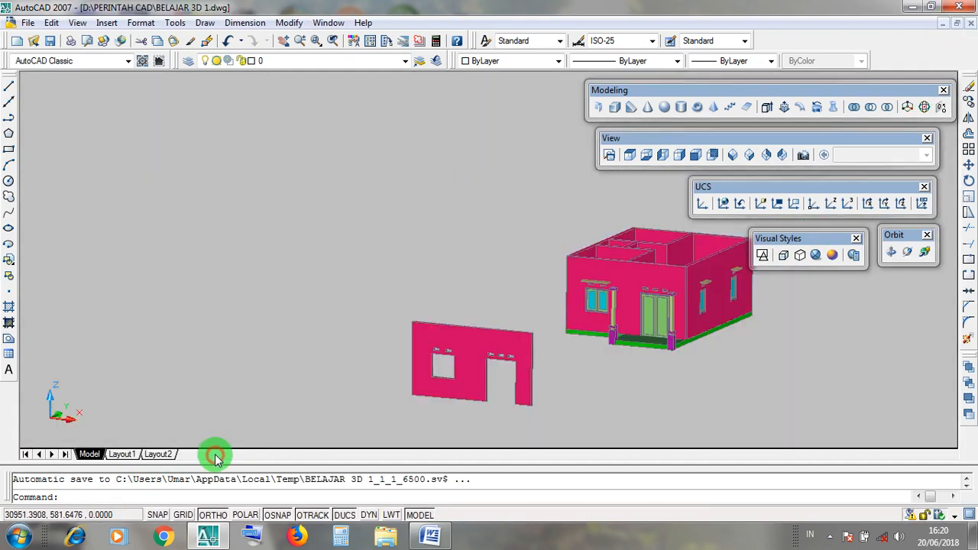
{"action": "scroll", "coordinate": [526, 344], "scroll_direction": "up", "scroll_amount": 5}
{"action": "middle_click_drag", "start_coordinate": [453, 415], "coordinate": [500, 304]}
{"action": "left_click", "coordinate": [485, 331]}
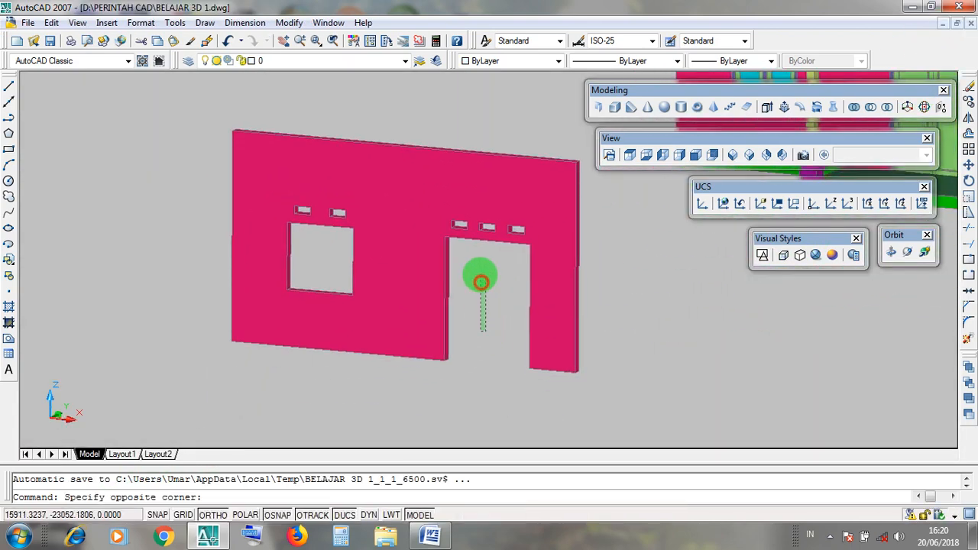
{"action": "left_click", "coordinate": [480, 274]}
{"action": "left_click", "coordinate": [316, 265]}
{"action": "left_click", "coordinate": [311, 253]}
{"action": "scroll", "coordinate": [336, 218], "scroll_direction": "up", "scroll_amount": 4}
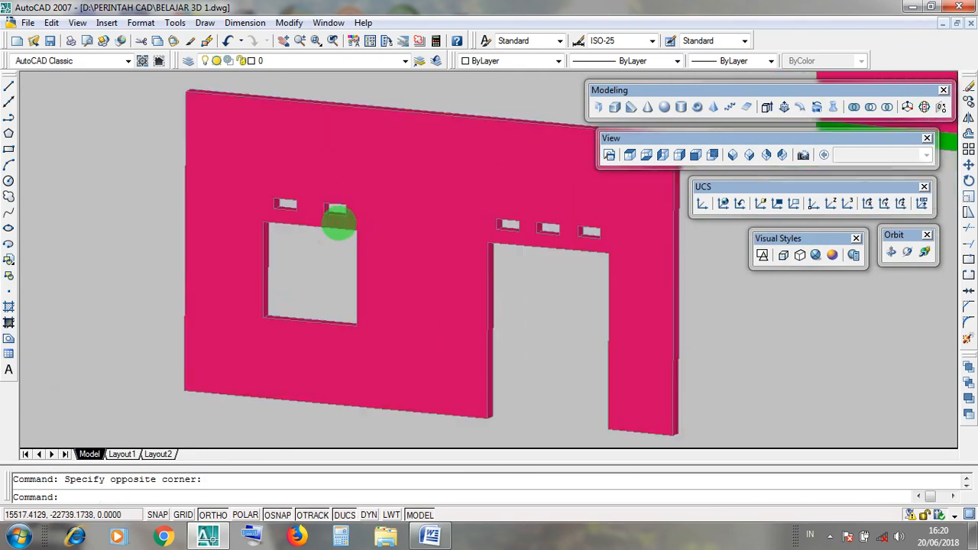
{"action": "left_click", "coordinate": [331, 204]}
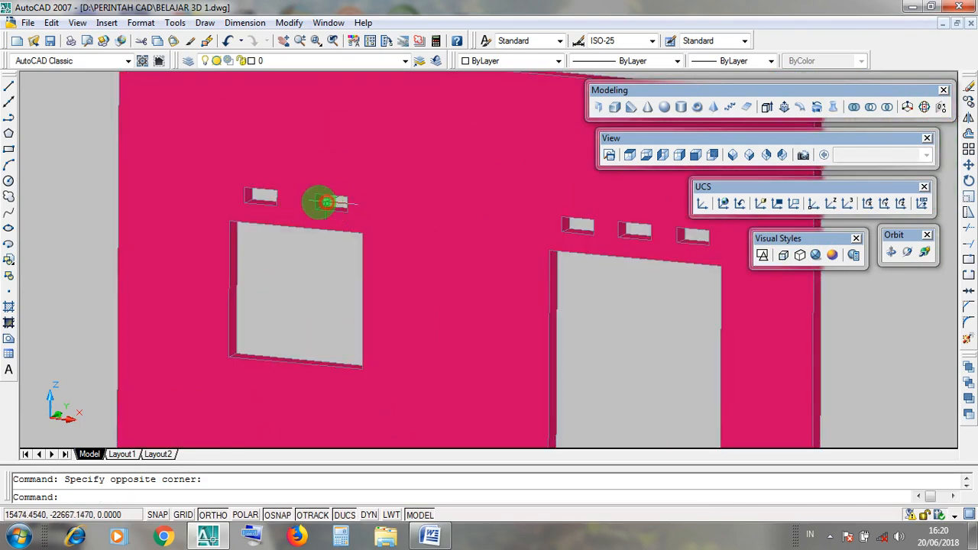
{"action": "left_click", "coordinate": [262, 194]}
{"action": "key", "text": "Escape"}
{"action": "scroll", "coordinate": [535, 315], "scroll_direction": "down", "scroll_amount": 4}
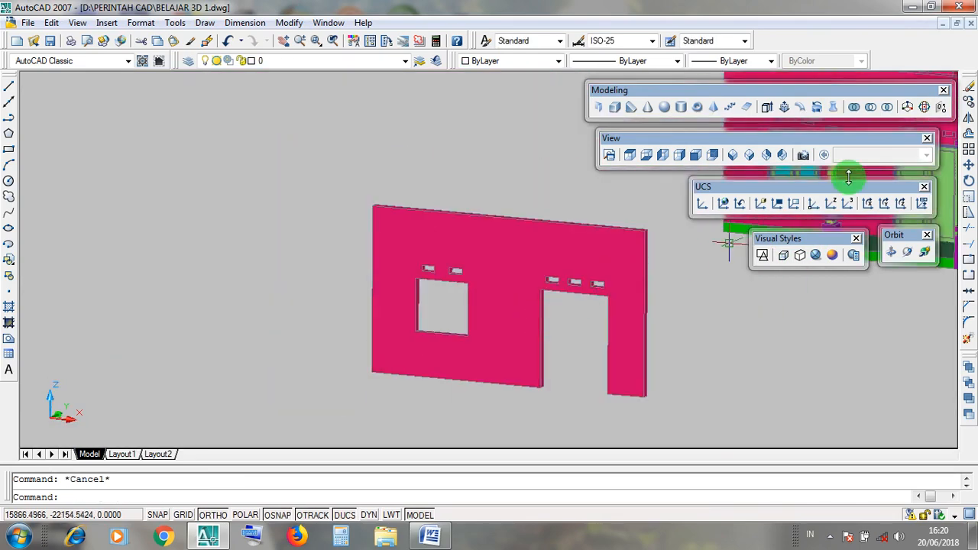
Step: Switch back to the LATIHAN GAMBAR 3D.dwg drawing with the extruded front wall
{"action": "left_click", "coordinate": [942, 24]}
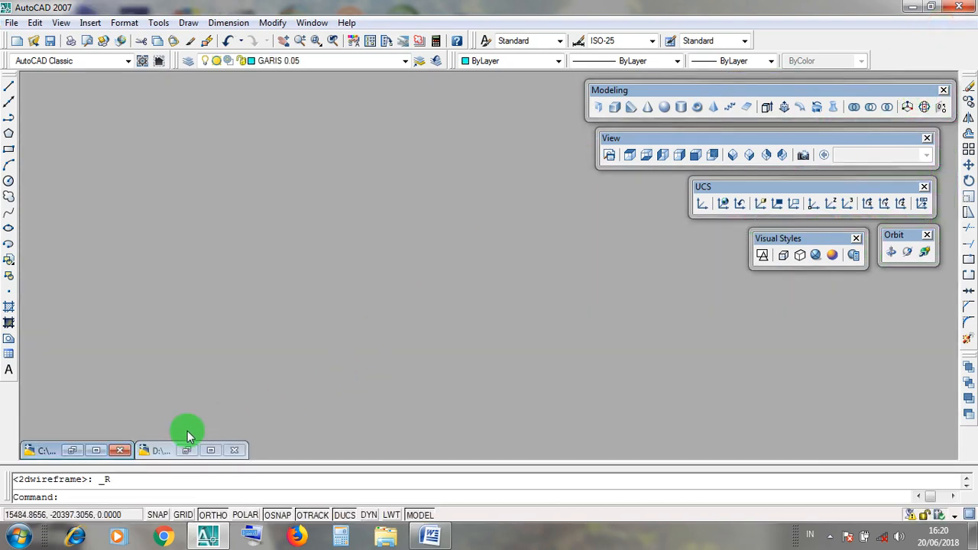
{"action": "left_click", "coordinate": [96, 450]}
{"action": "middle_click_drag", "start_coordinate": [593, 393], "coordinate": [614, 406]}
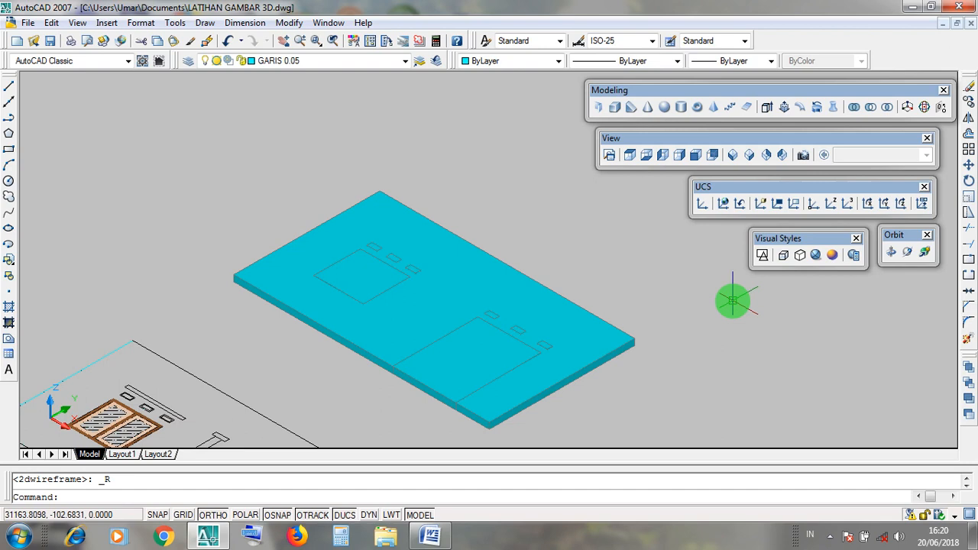
Step: Display the extruded wall and its opening solids in the 2D Wireframe visual style
{"action": "left_click", "coordinate": [871, 107]}
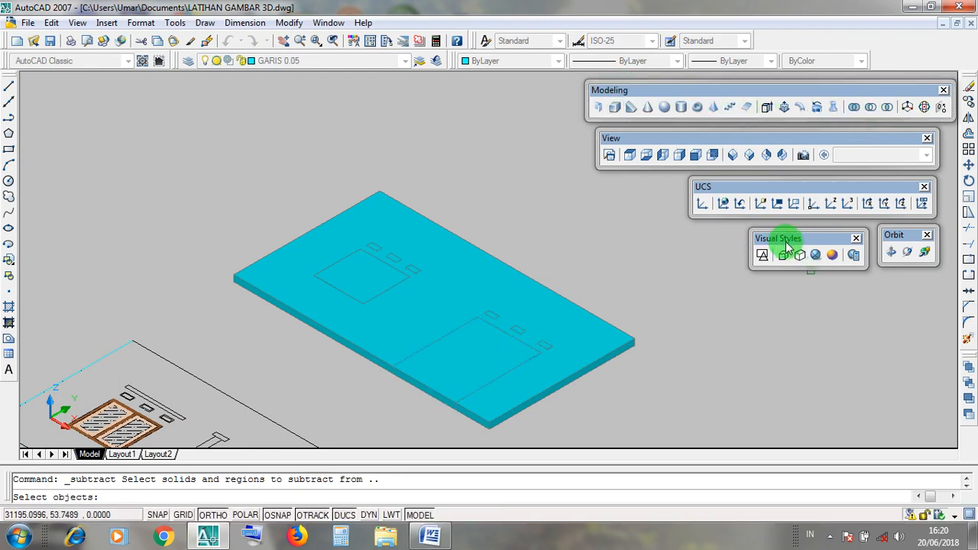
{"action": "key", "text": "Escape"}
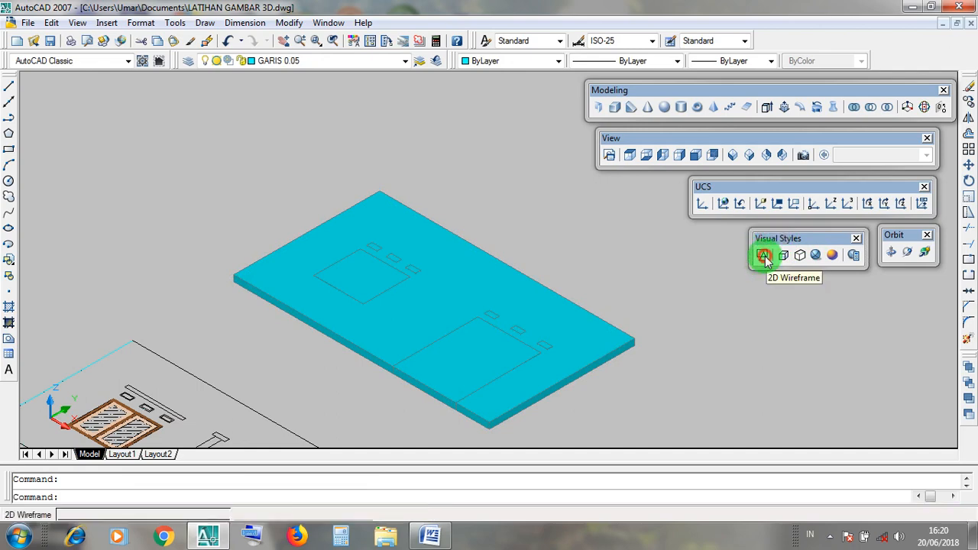
{"action": "left_click", "coordinate": [762, 255]}
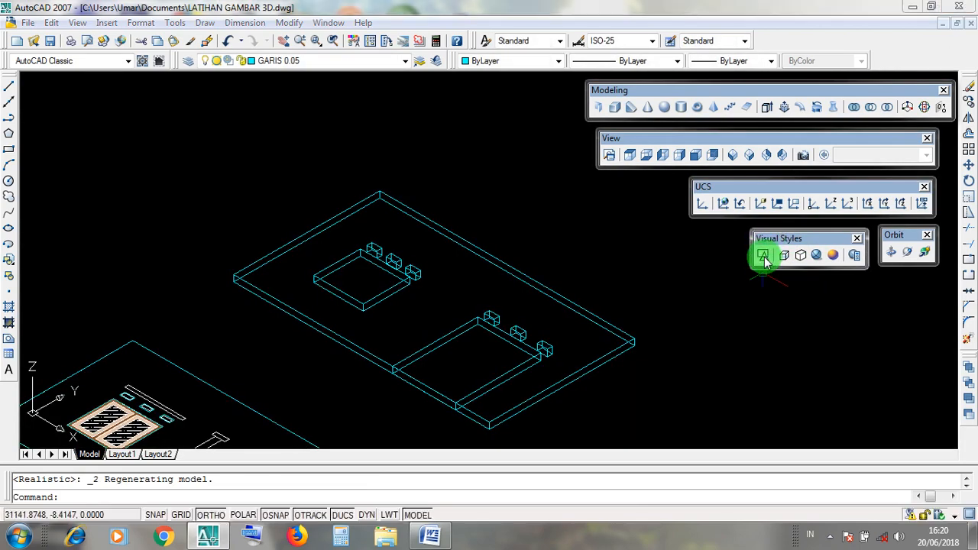
{"action": "left_click", "coordinate": [764, 257]}
{"action": "middle_click_drag", "start_coordinate": [601, 431], "coordinate": [646, 419]}
Step: Examine the large wall solid and the smaller door, window and vent solids by selecting them in turn, clearing each selection
{"action": "left_click", "coordinate": [630, 365]}
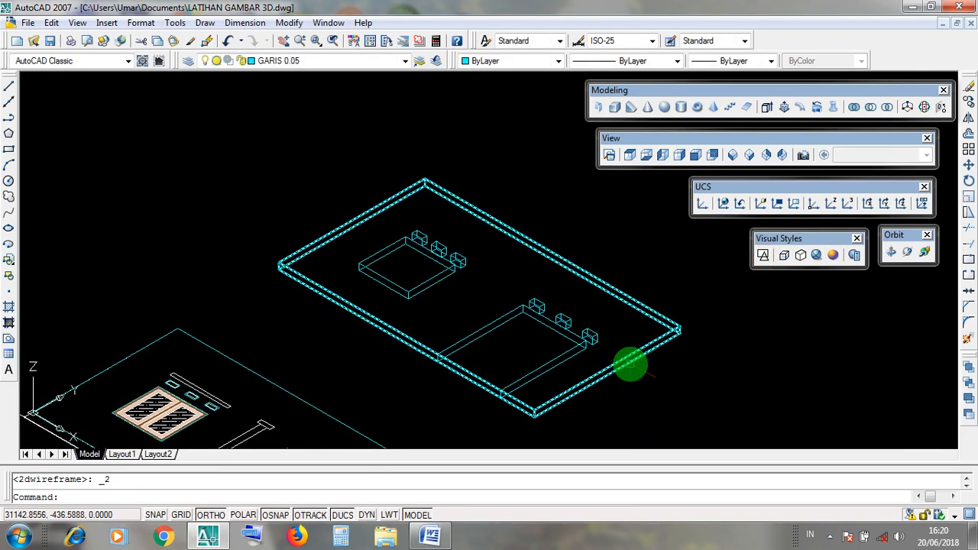
{"action": "left_click", "coordinate": [630, 365]}
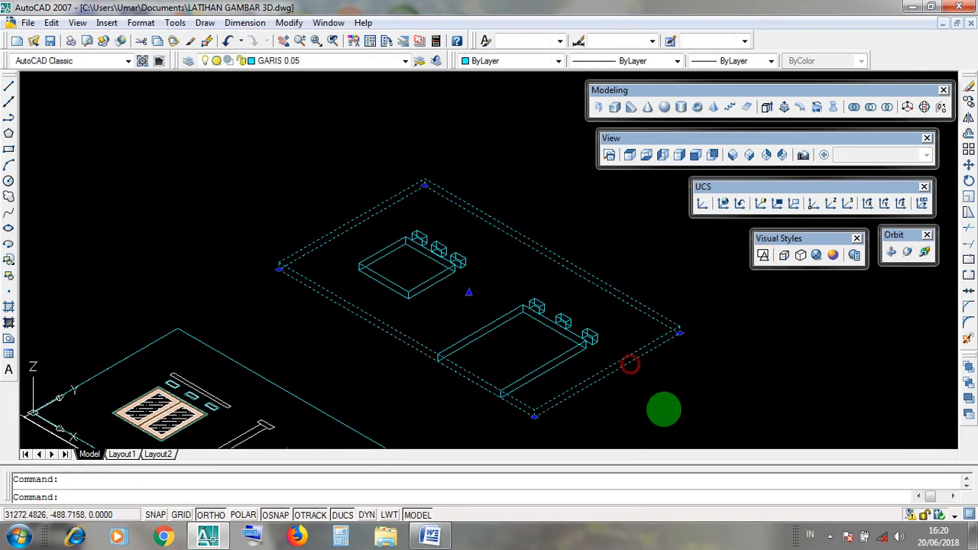
{"action": "key", "text": "Escape"}
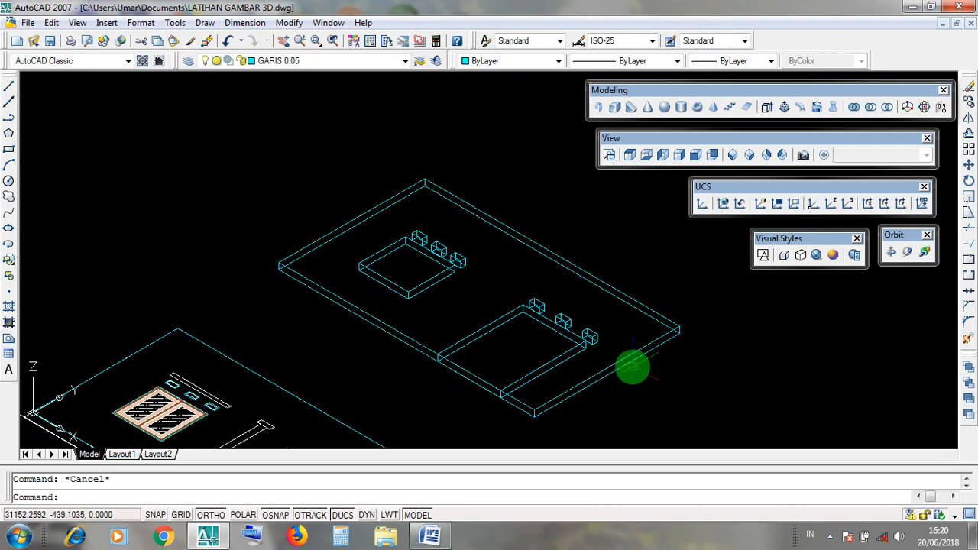
{"action": "left_click", "coordinate": [633, 366]}
{"action": "key", "text": "Escape"}
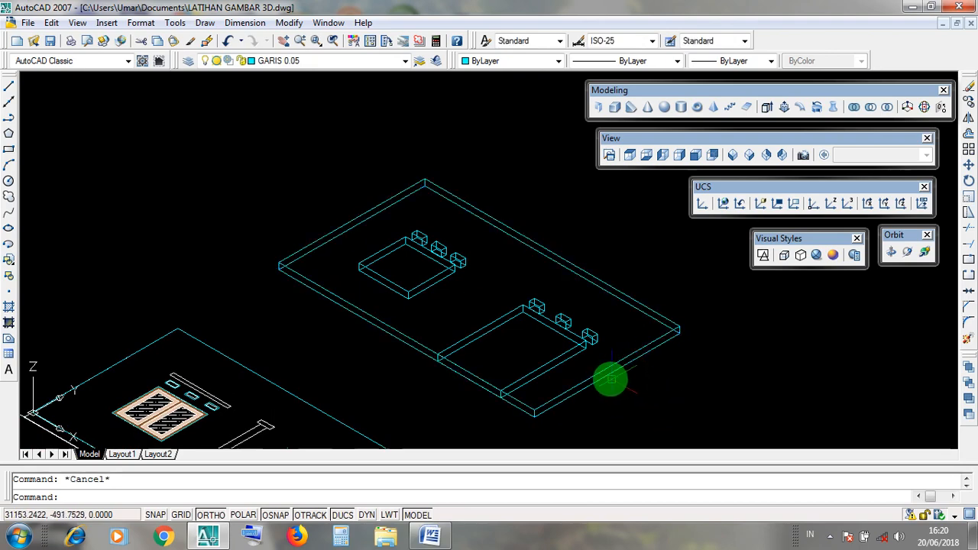
{"action": "left_click", "coordinate": [579, 346]}
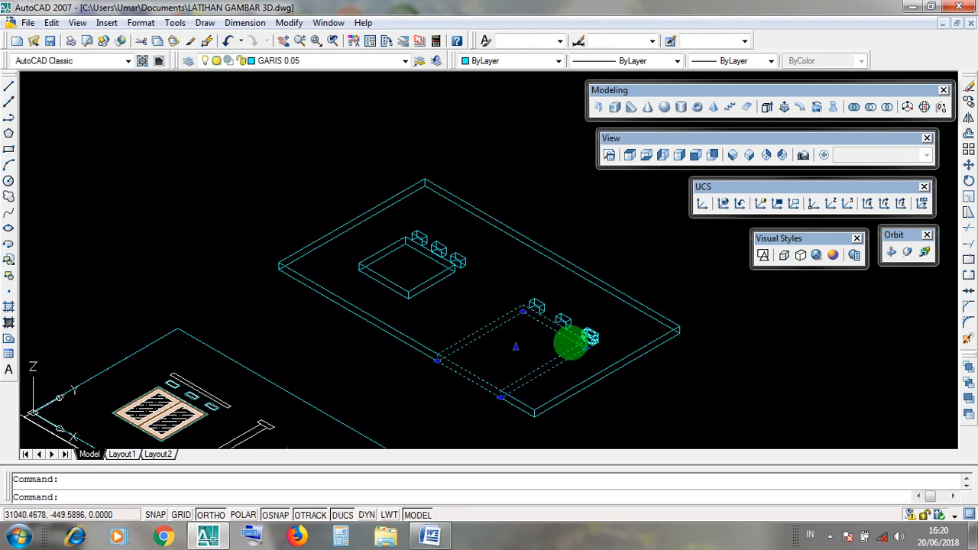
{"action": "left_click", "coordinate": [456, 279]}
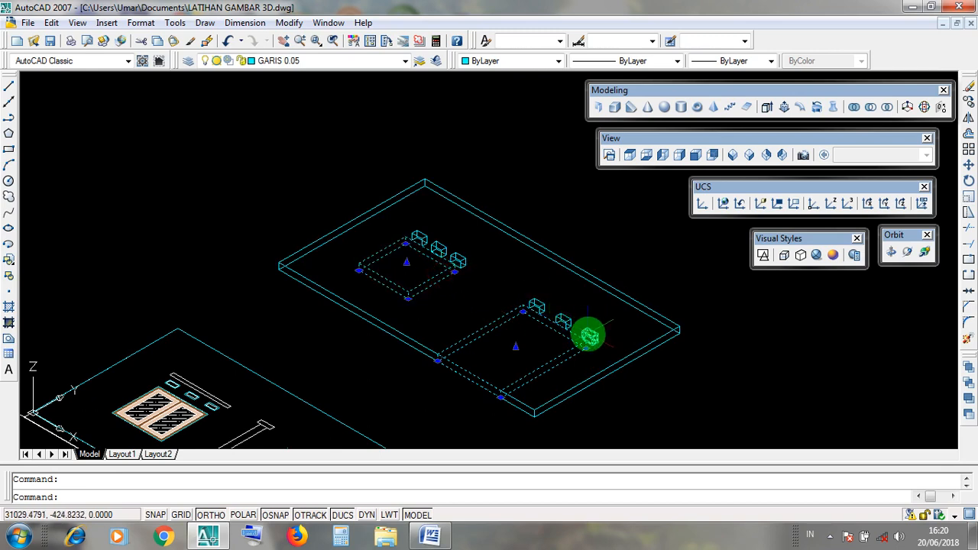
{"action": "left_click", "coordinate": [564, 317]}
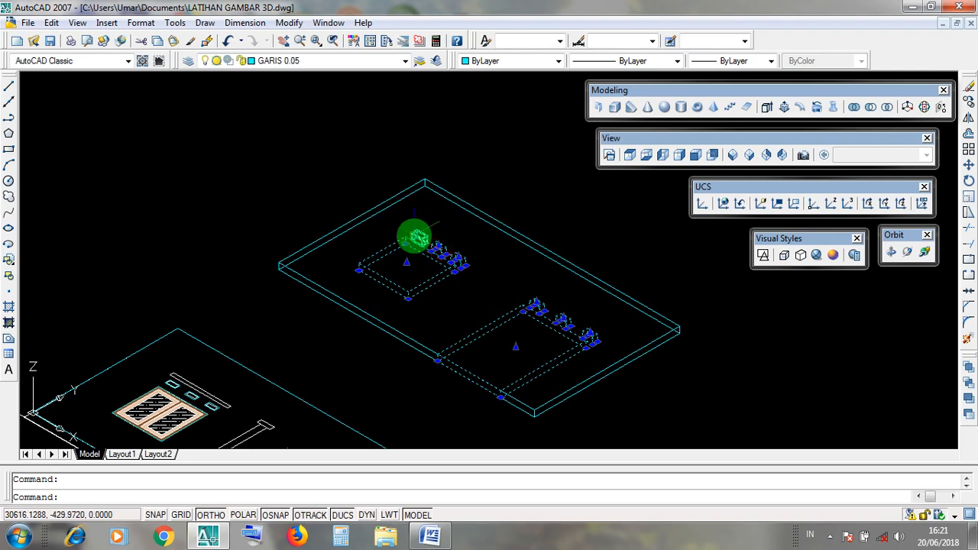
{"action": "key", "text": "Escape"}
{"action": "left_click", "coordinate": [539, 238]}
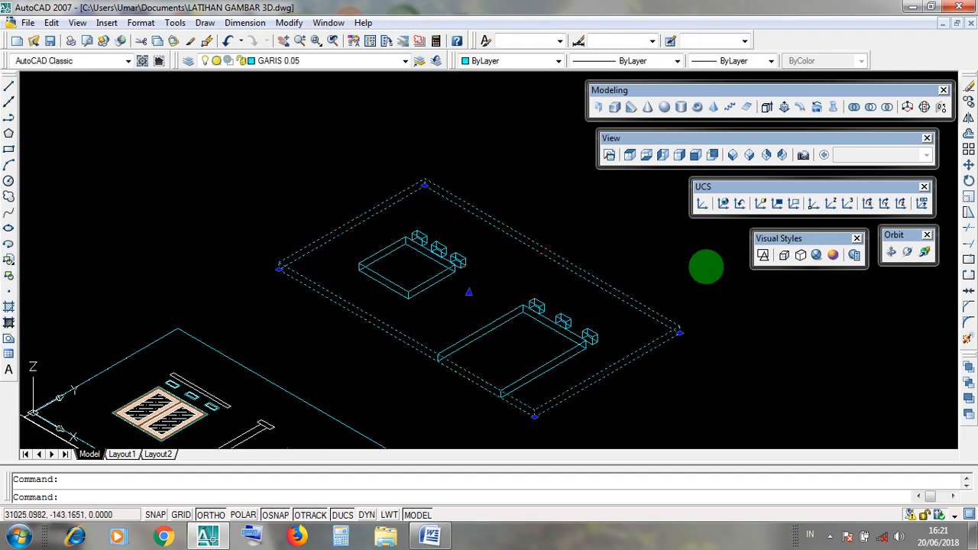
{"action": "key", "text": "Escape"}
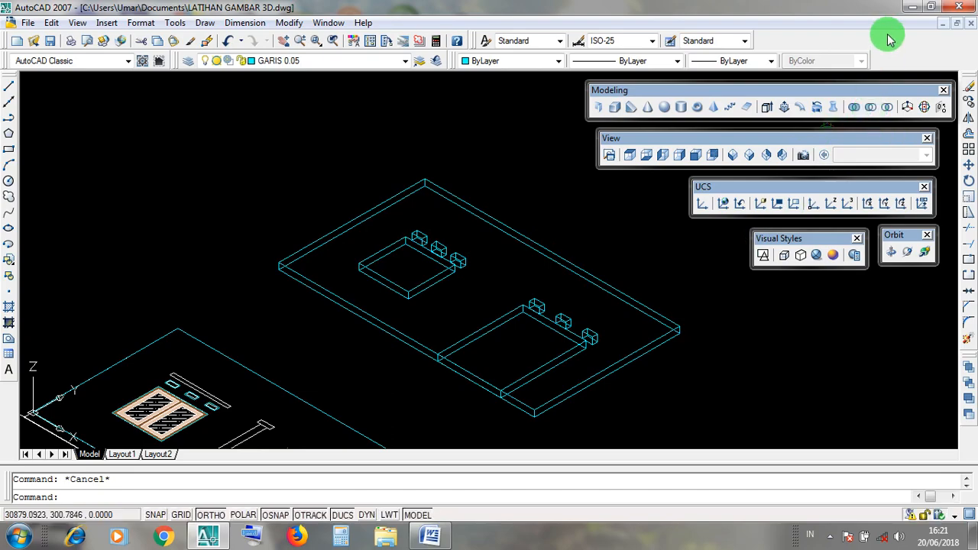
Step: Read the instructions in the SUBTRACK document in Word, from starting the command to choosing the large and small objects, and return to AutoCAD
{"action": "left_click", "coordinate": [911, 6]}
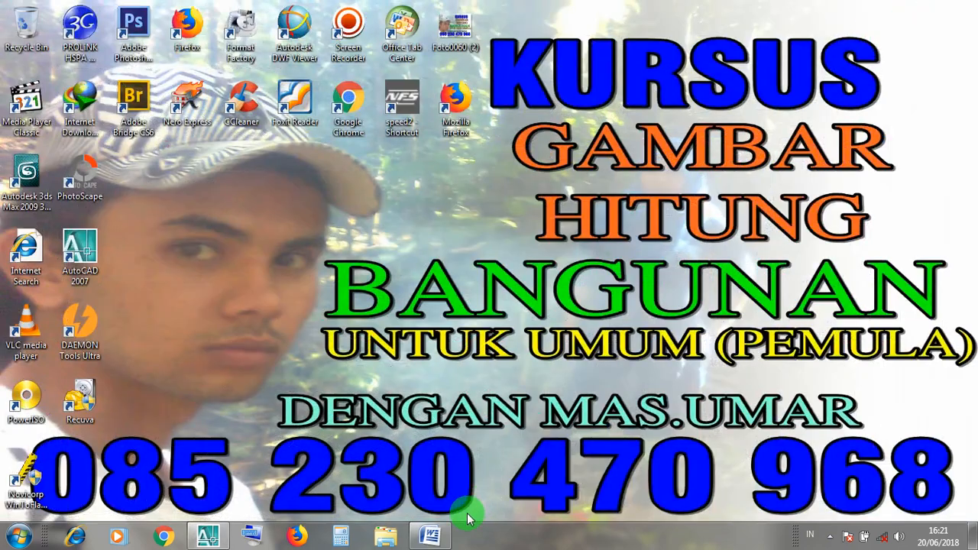
{"action": "left_click", "coordinate": [430, 537]}
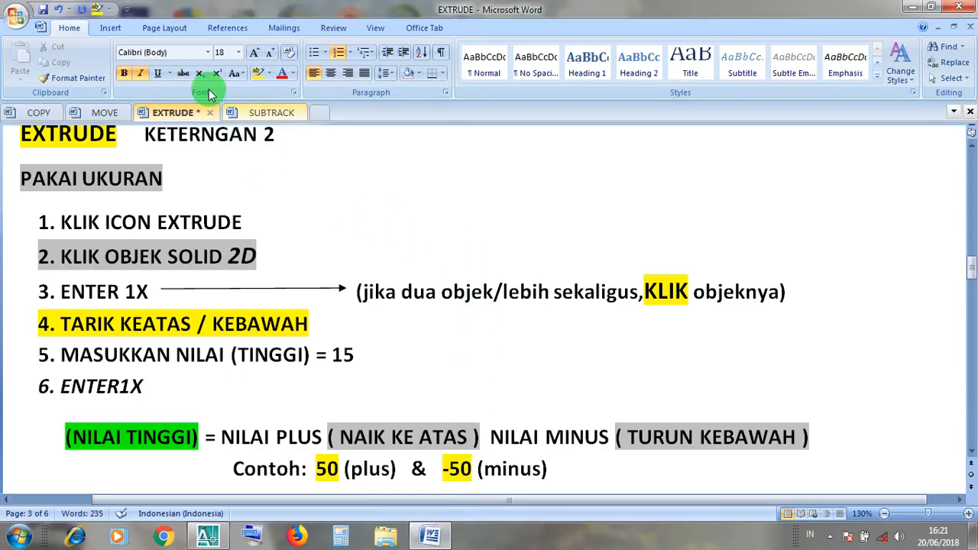
{"action": "left_click", "coordinate": [267, 112]}
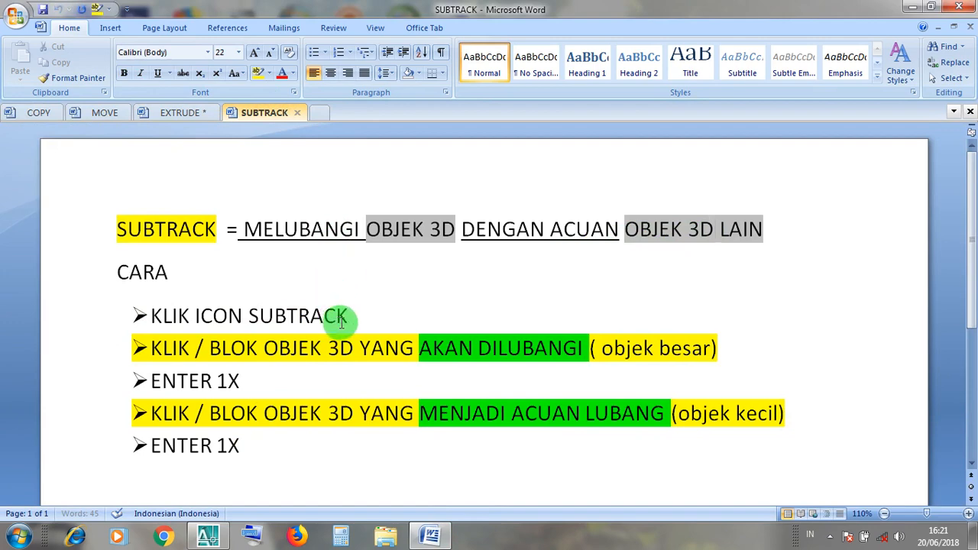
{"action": "left_click_drag", "start_coordinate": [350, 316], "coordinate": [160, 325]}
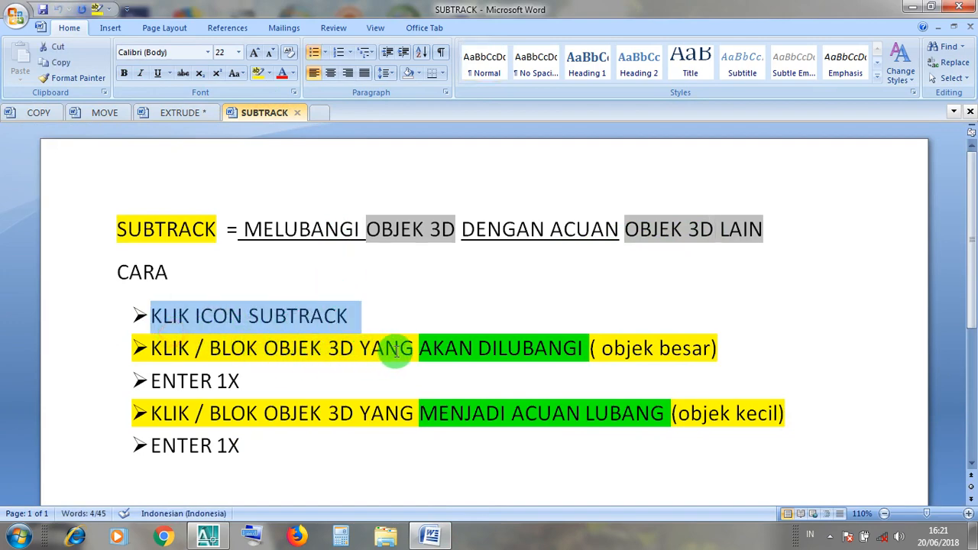
{"action": "left_click", "coordinate": [654, 350]}
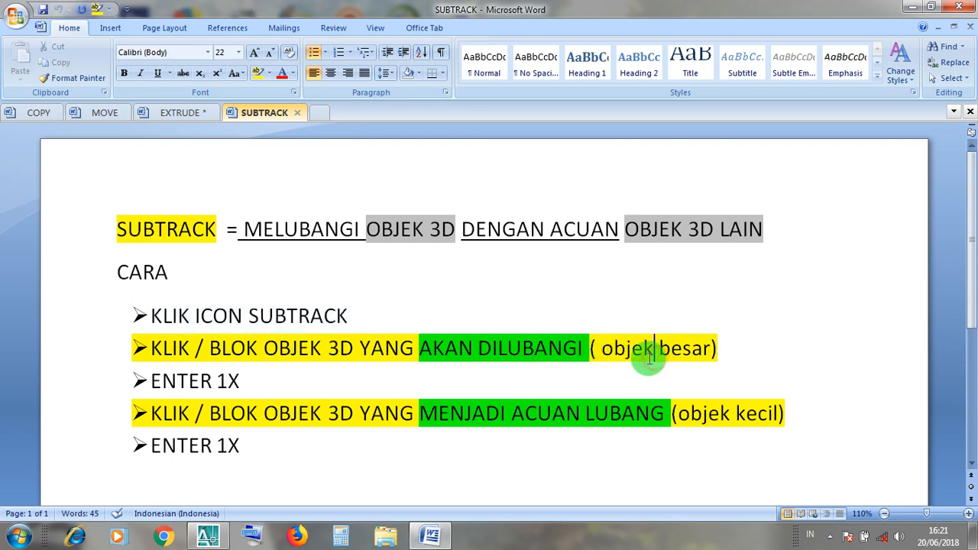
{"action": "left_click_drag", "start_coordinate": [241, 390], "coordinate": [157, 380]}
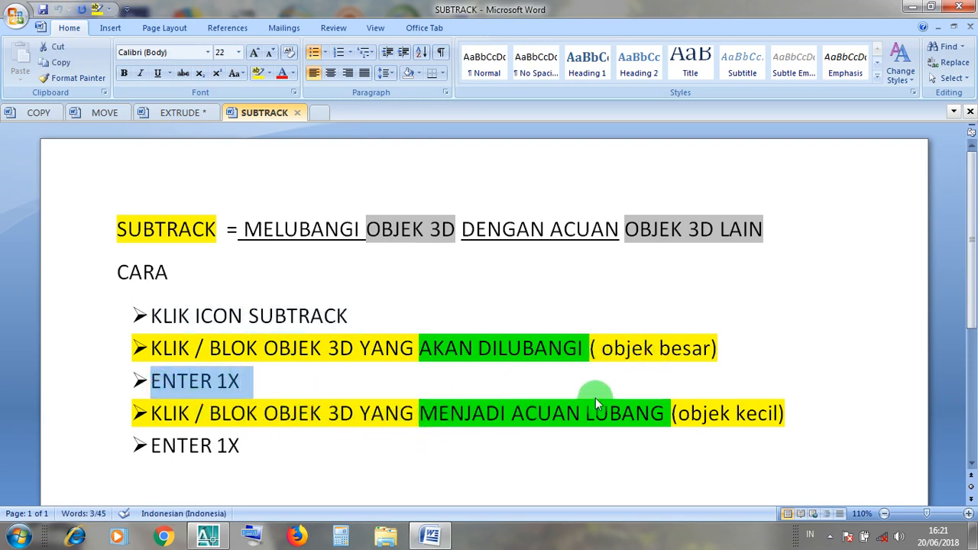
{"action": "left_click", "coordinate": [747, 414]}
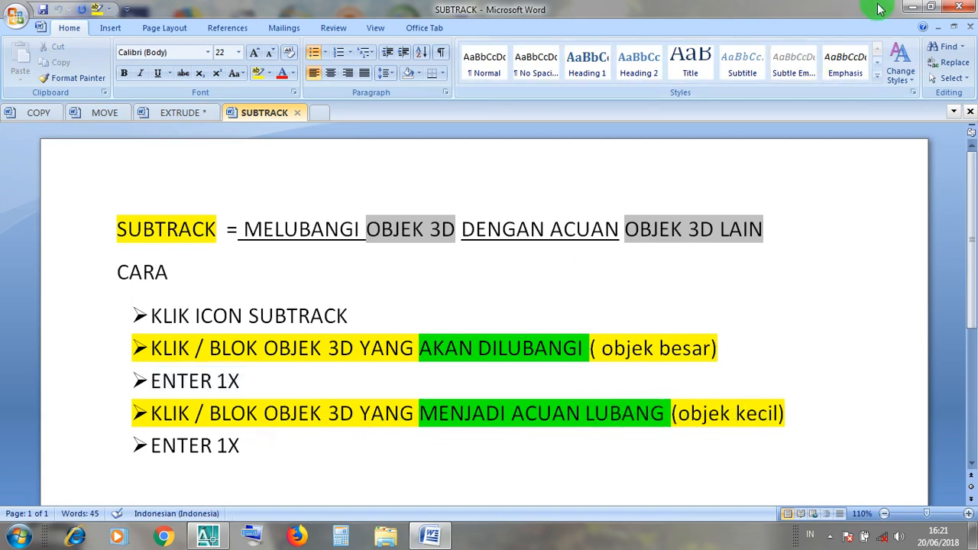
{"action": "left_click", "coordinate": [912, 7]}
{"action": "left_click", "coordinate": [208, 536]}
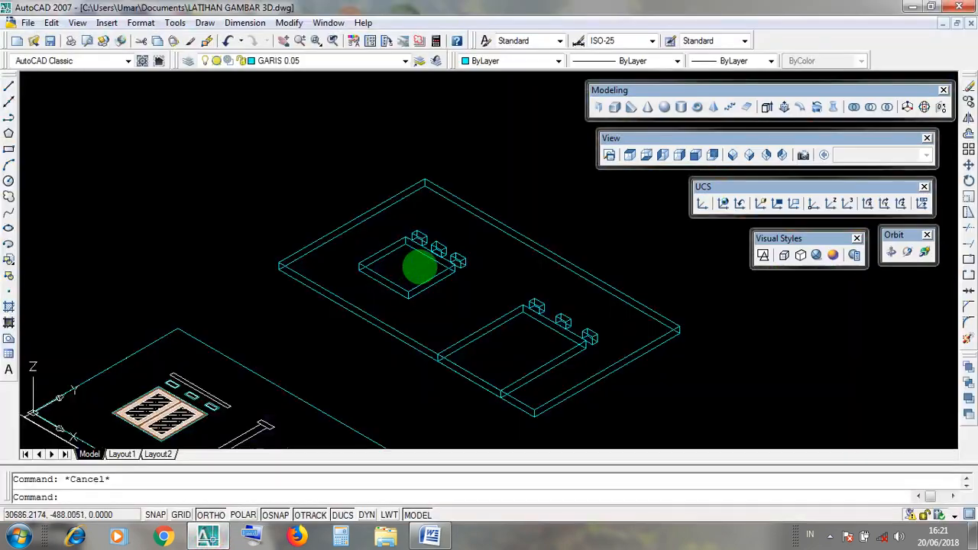
Step: Subtract the door, window and six vent solids from the large front wall solid
{"action": "middle_click_drag", "start_coordinate": [645, 301], "coordinate": [621, 310]}
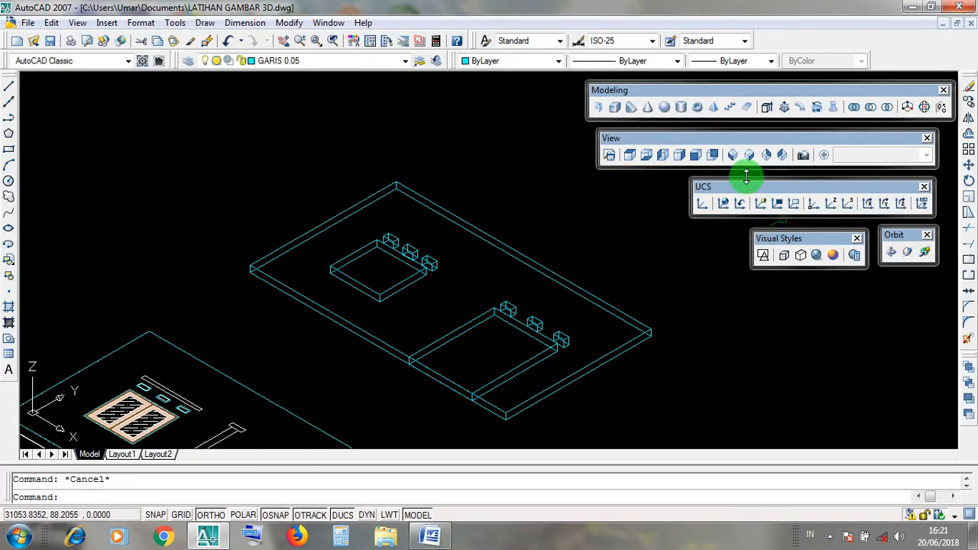
{"action": "left_click", "coordinate": [618, 93]}
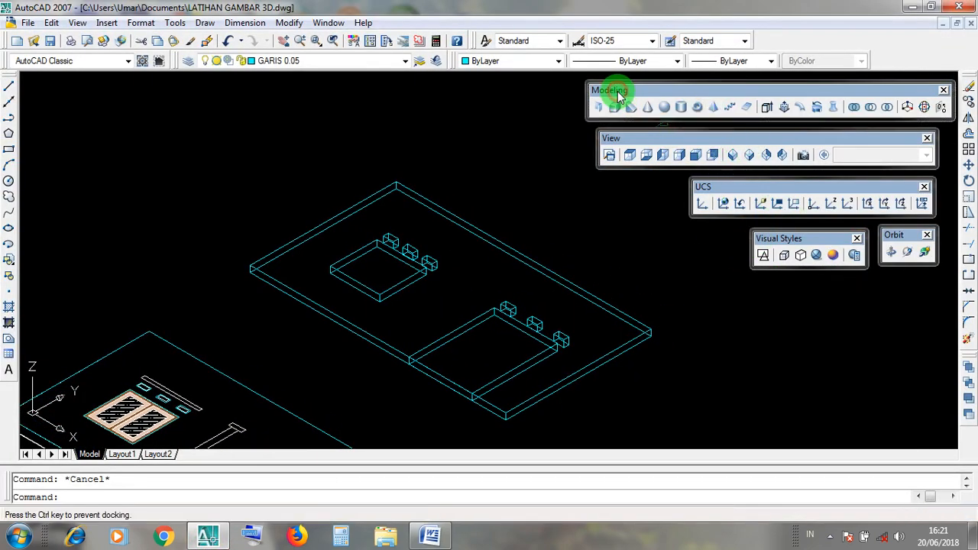
{"action": "left_click", "coordinate": [868, 107]}
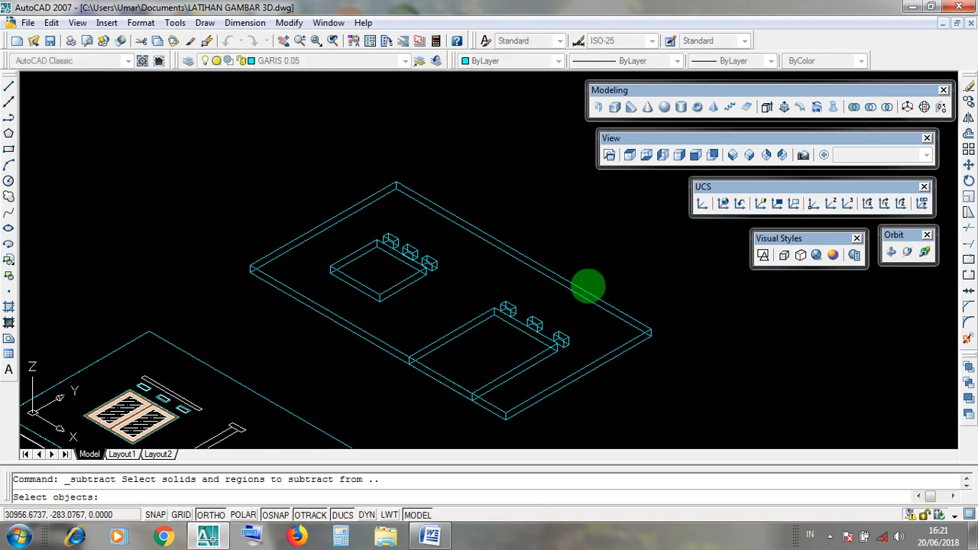
{"action": "left_click", "coordinate": [587, 291]}
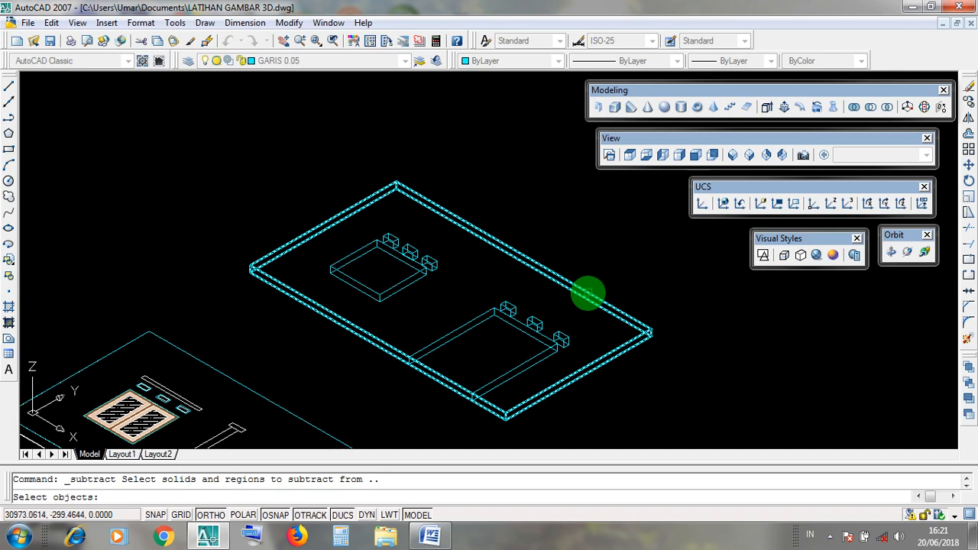
{"action": "left_click", "coordinate": [587, 293]}
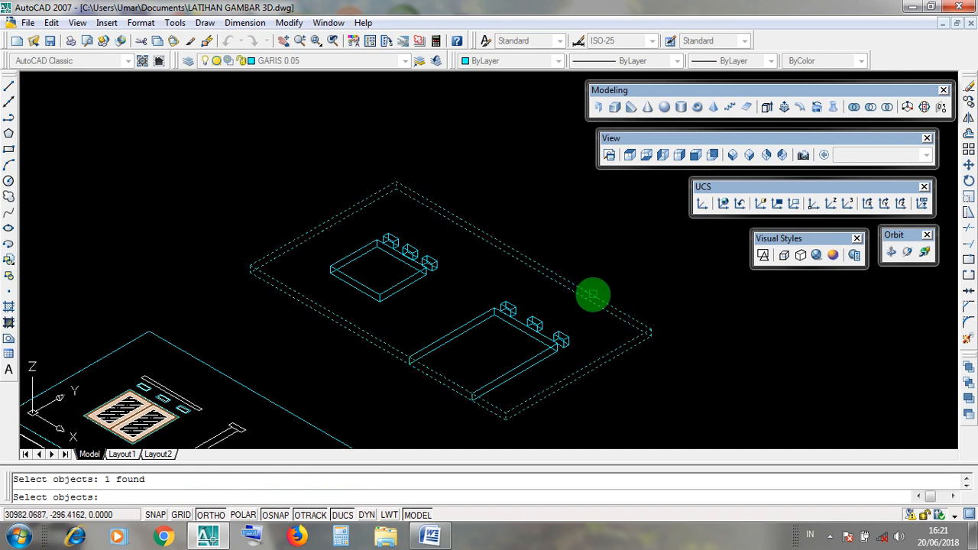
{"action": "key", "text": "Return"}
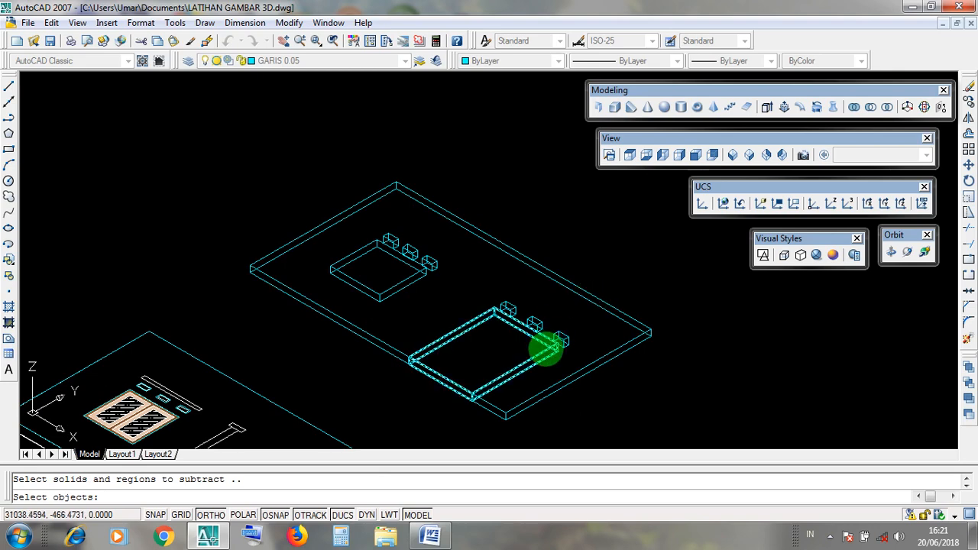
{"action": "left_click", "coordinate": [544, 348]}
{"action": "left_click", "coordinate": [423, 279]}
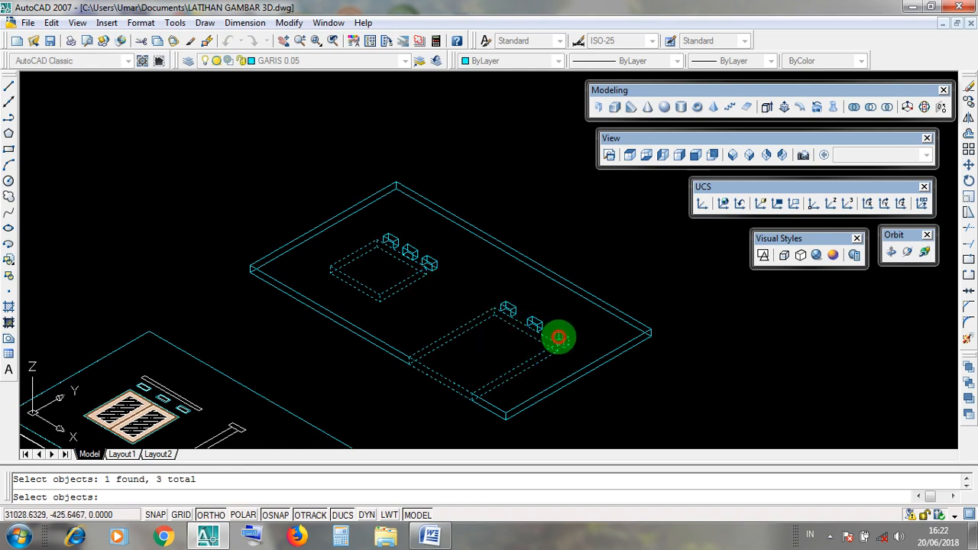
{"action": "left_click", "coordinate": [508, 307]}
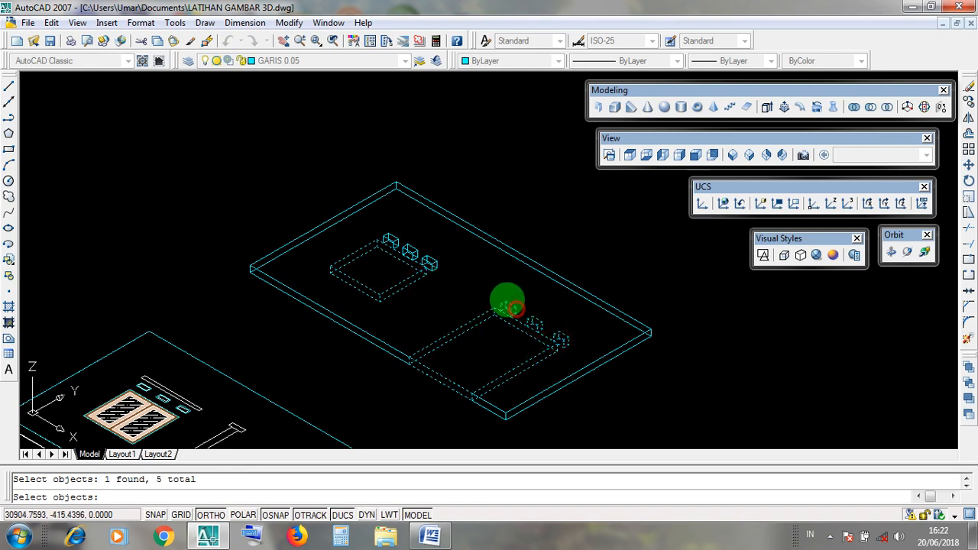
{"action": "left_click", "coordinate": [393, 241]}
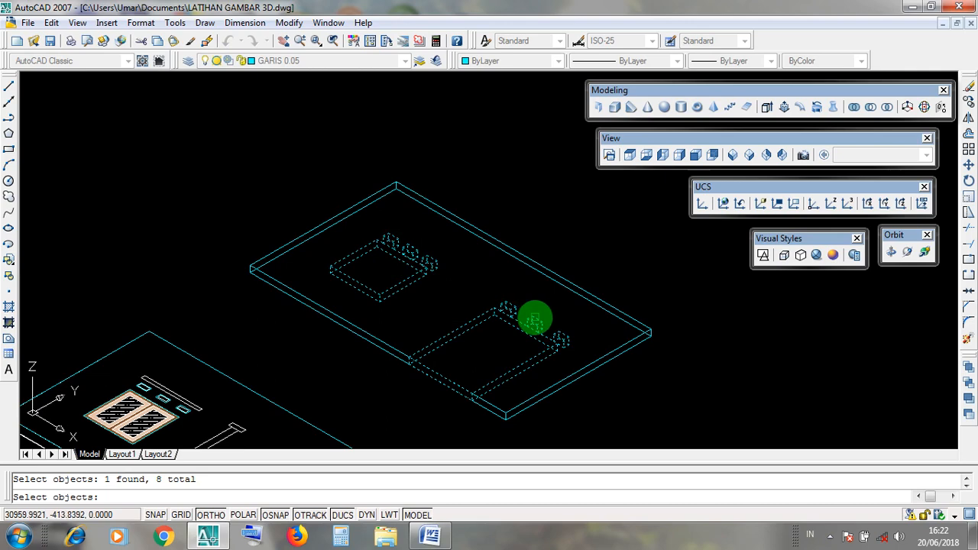
{"action": "key", "text": "Return"}
Step: Display the front wall with its cut openings in the Realistic visual style
{"action": "mouse_move", "coordinate": [572, 343]}
{"action": "middle_mouse_down"}
{"action": "mouse_move", "coordinate": [595, 296]}
{"action": "mouse_move", "coordinate": [604, 330]}
{"action": "middle_mouse_up"}
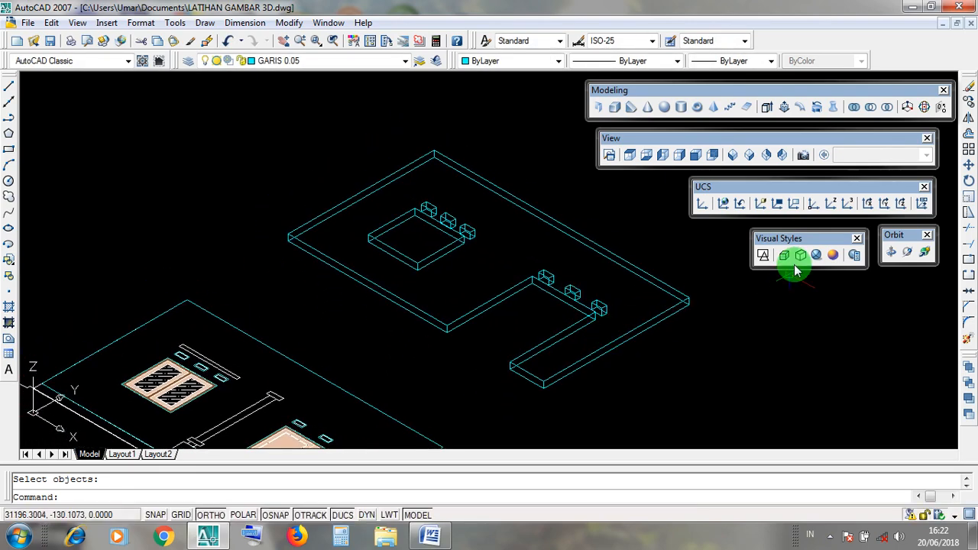
{"action": "left_click_drag", "start_coordinate": [779, 239], "coordinate": [815, 259]}
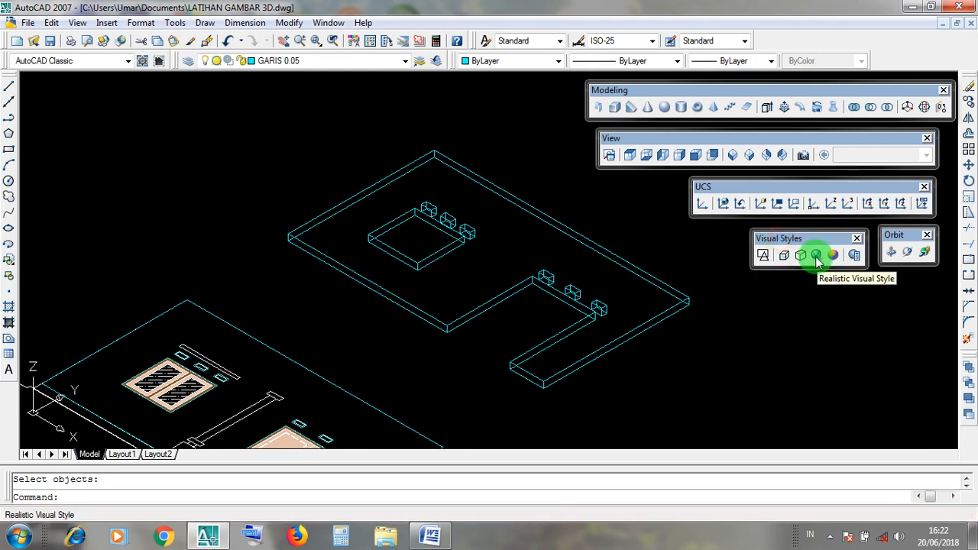
{"action": "left_click", "coordinate": [814, 259]}
{"action": "middle_click_drag", "start_coordinate": [674, 338], "coordinate": [702, 356]}
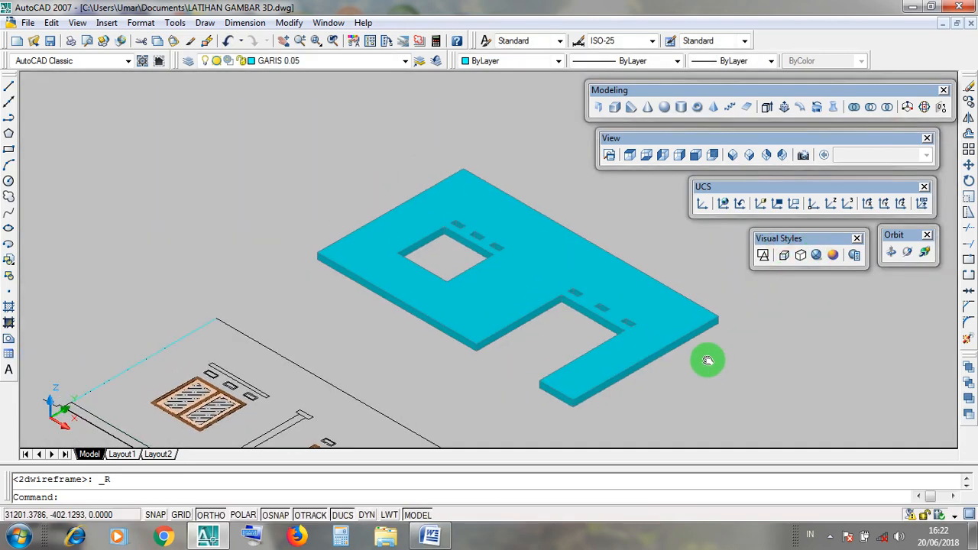
{"action": "left_click", "coordinate": [557, 355]}
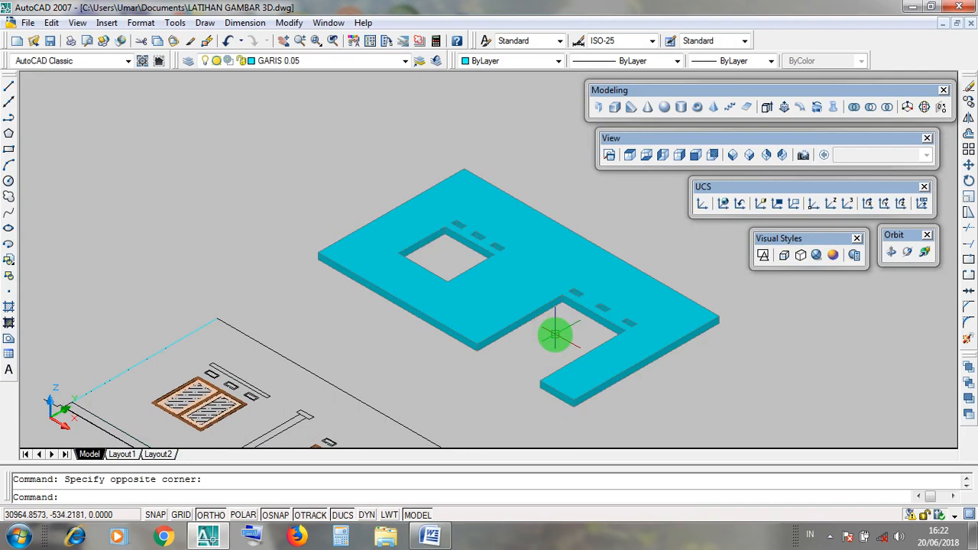
Step: Examine the door opening that cuts through the lower edge of the front wall solid
{"action": "scroll", "coordinate": [554, 335], "scroll_direction": "up", "scroll_amount": 4}
{"action": "scroll", "coordinate": [557, 335], "scroll_direction": "down", "scroll_amount": 2}
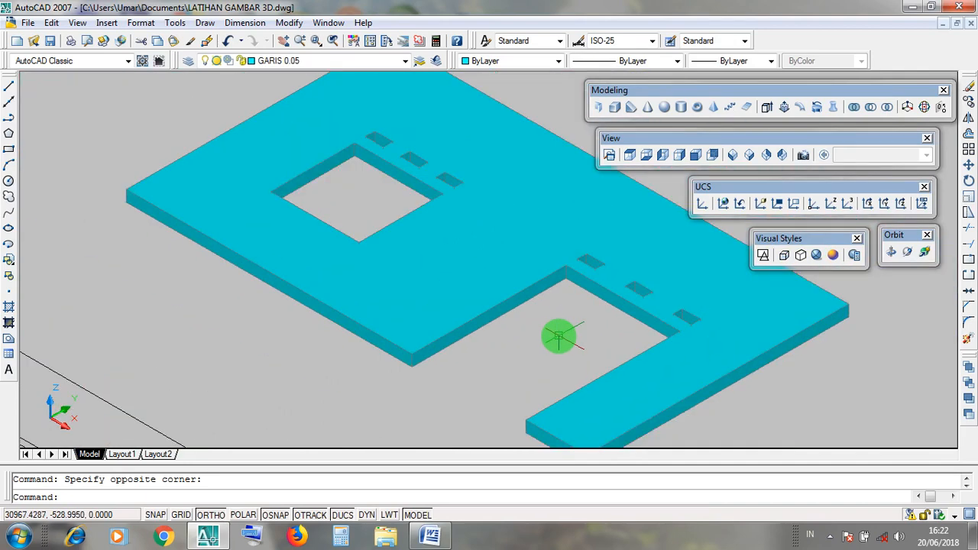
{"action": "middle_click_drag", "start_coordinate": [559, 336], "coordinate": [550, 280]}
{"action": "scroll", "coordinate": [586, 323], "scroll_direction": "down", "scroll_amount": 2}
{"action": "scroll", "coordinate": [548, 278], "scroll_direction": "up", "scroll_amount": 2}
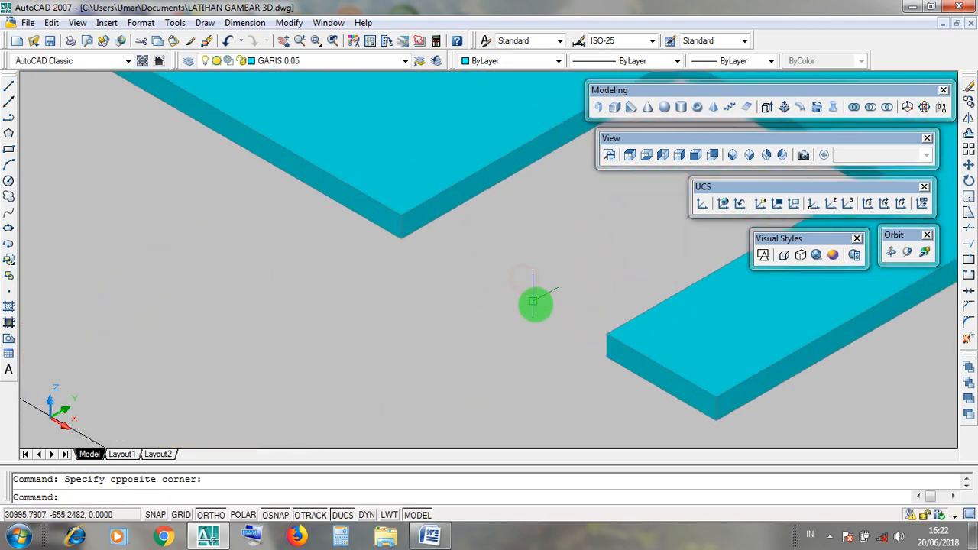
{"action": "scroll", "coordinate": [532, 297], "scroll_direction": "up", "scroll_amount": 3}
{"action": "left_click", "coordinate": [544, 341]}
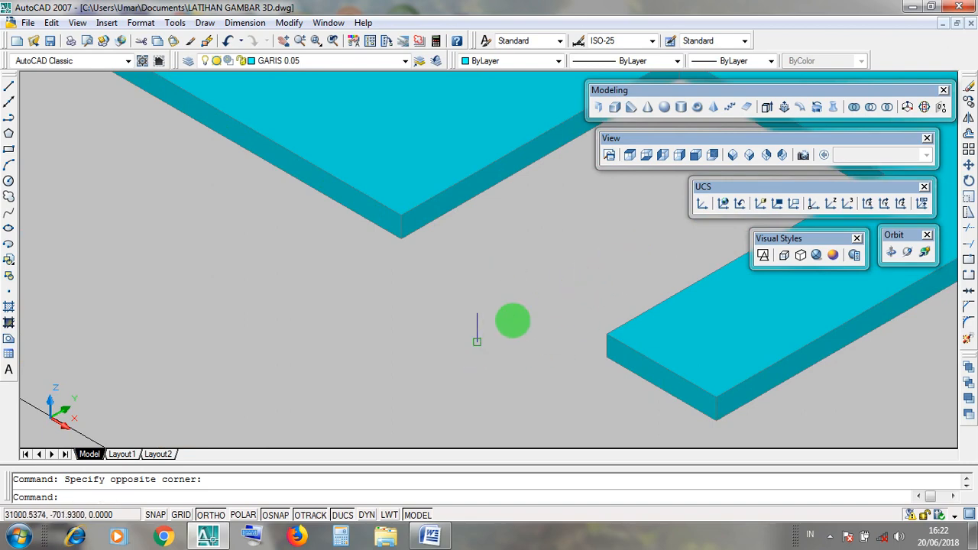
{"action": "scroll", "coordinate": [526, 332], "scroll_direction": "down", "scroll_amount": 2}
{"action": "scroll", "coordinate": [527, 332], "scroll_direction": "down", "scroll_amount": 3}
{"action": "scroll", "coordinate": [517, 303], "scroll_direction": "up", "scroll_amount": 3}
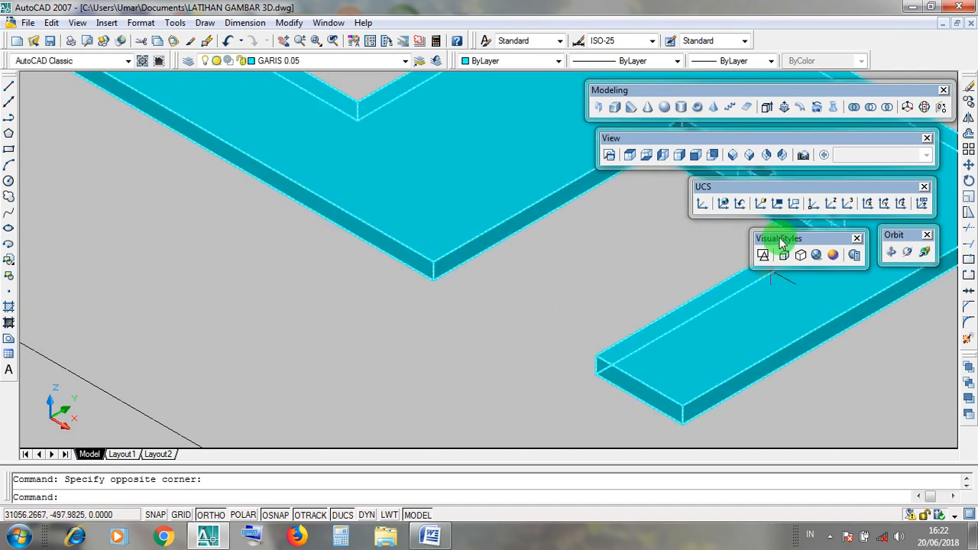
Step: Display the original DEPAN front elevation in the 2D Wireframe visual style
{"action": "left_click", "coordinate": [762, 255]}
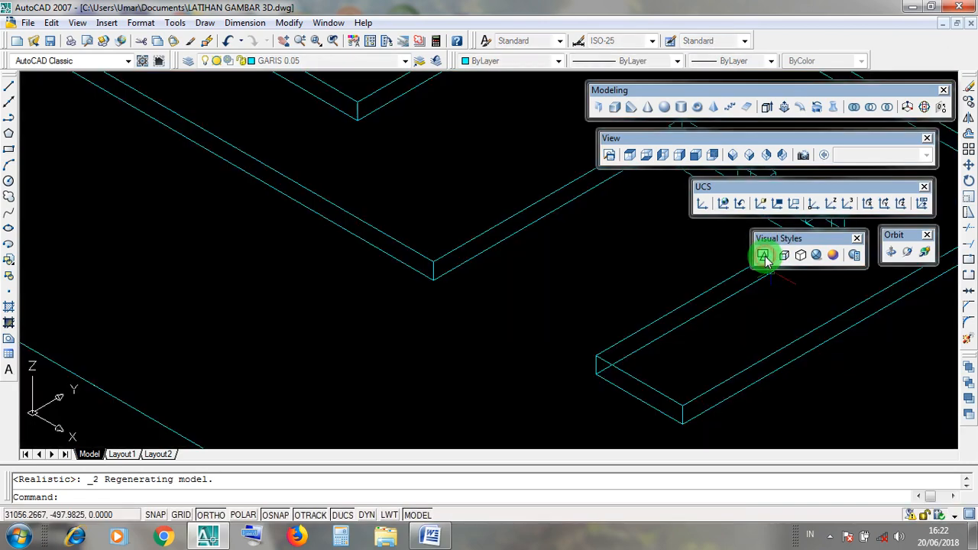
{"action": "scroll", "coordinate": [572, 312], "scroll_direction": "down", "scroll_amount": 5}
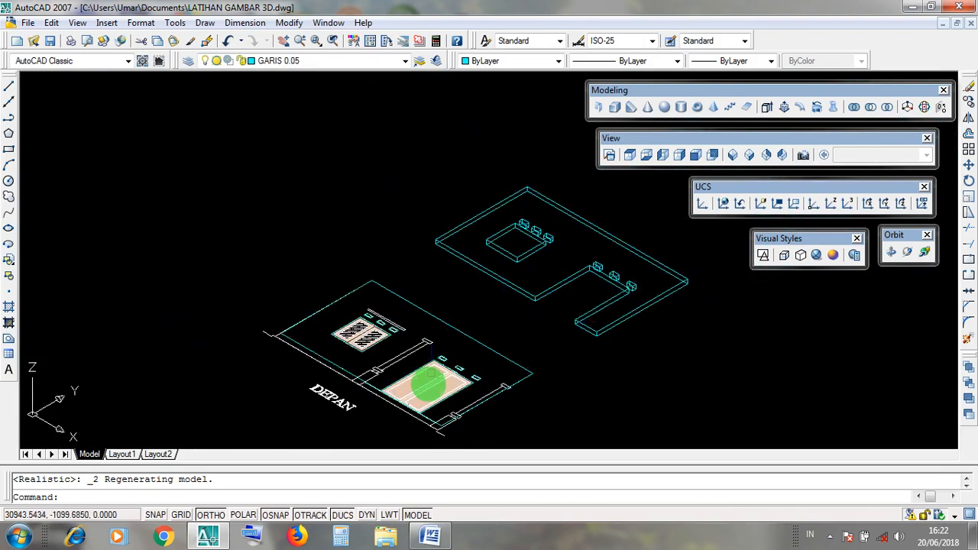
{"action": "scroll", "coordinate": [360, 384], "scroll_direction": "up", "scroll_amount": 6}
{"action": "middle_click_drag", "start_coordinate": [550, 367], "coordinate": [552, 394]}
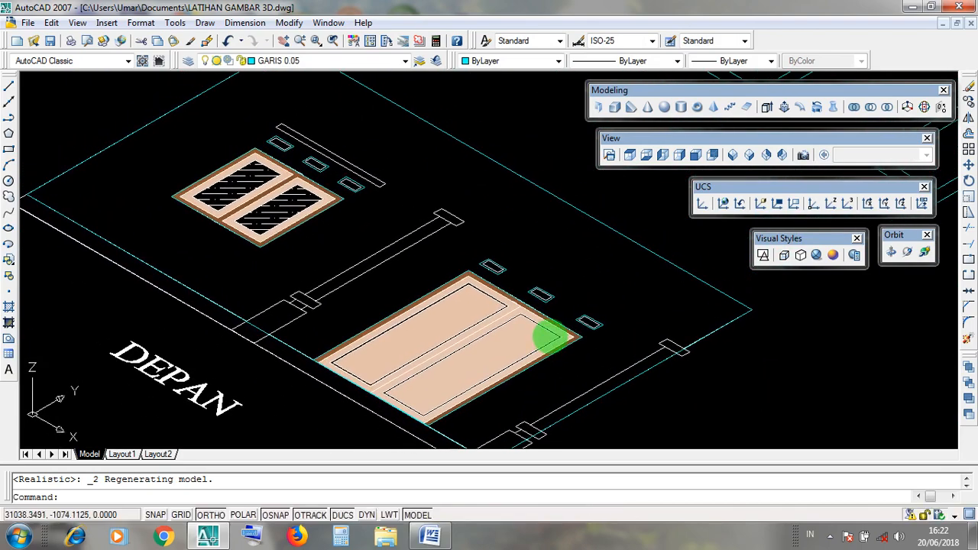
{"action": "middle_click_drag", "start_coordinate": [607, 356], "coordinate": [576, 341]}
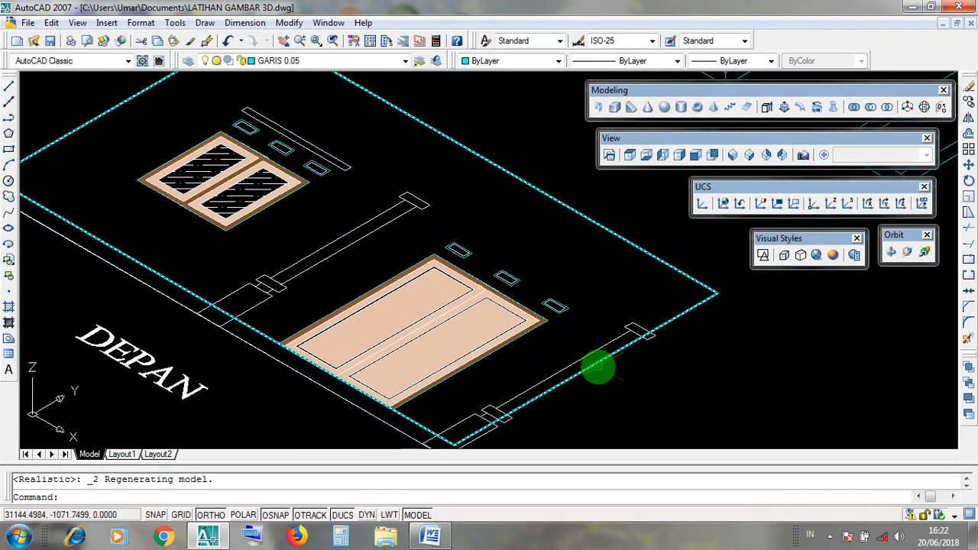
Step: Check the extent of the outer wall outline on the DEPAN elevation by selecting it repeatedly, clearing the selection between picks
{"action": "left_click", "coordinate": [598, 368]}
{"action": "scroll", "coordinate": [602, 371], "scroll_direction": "down", "scroll_amount": 3}
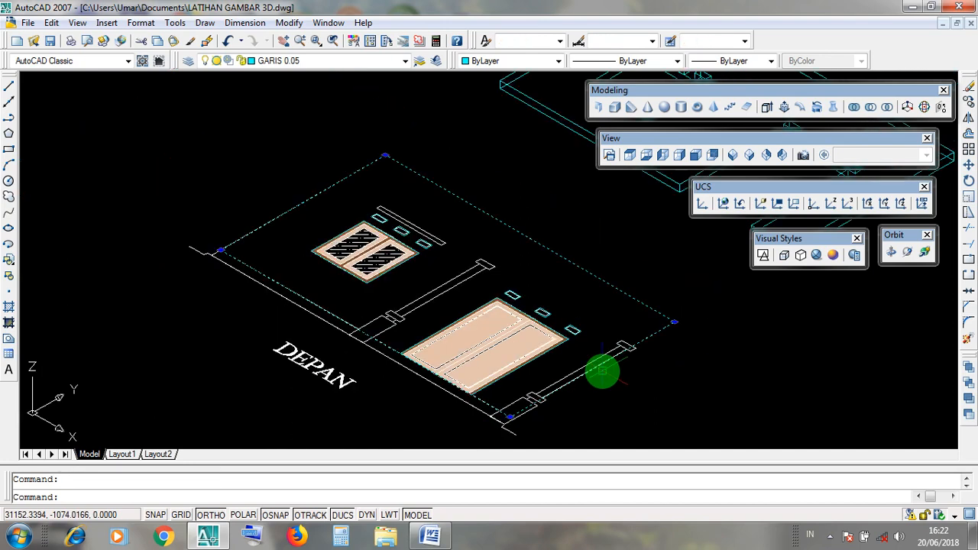
{"action": "key", "text": "Escape"}
{"action": "left_click", "coordinate": [585, 377]}
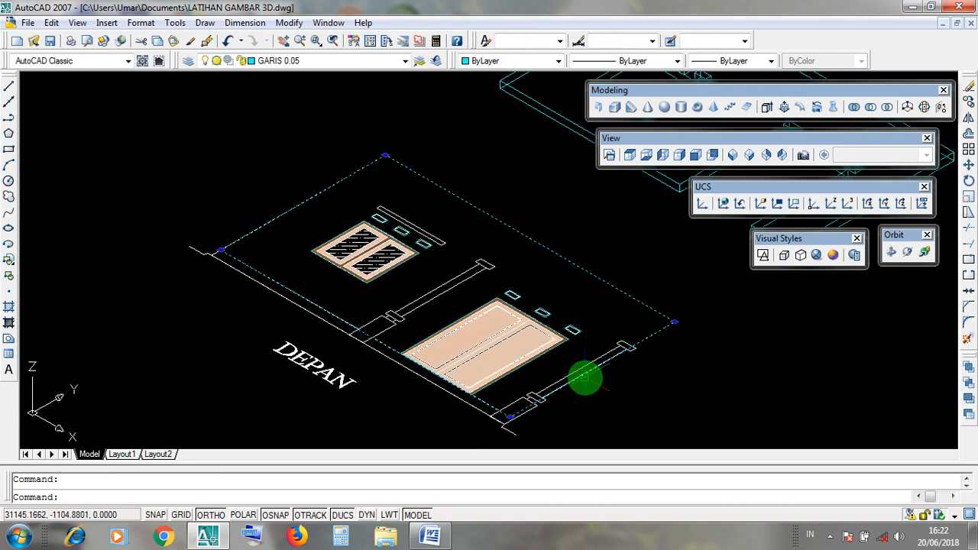
{"action": "key", "text": "Escape"}
{"action": "left_click", "coordinate": [654, 335]}
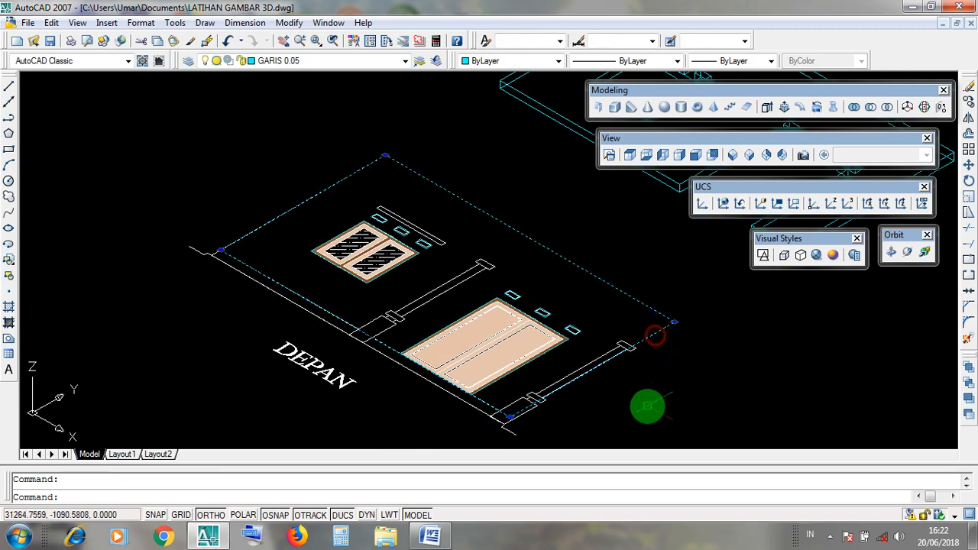
{"action": "key", "text": "Escape"}
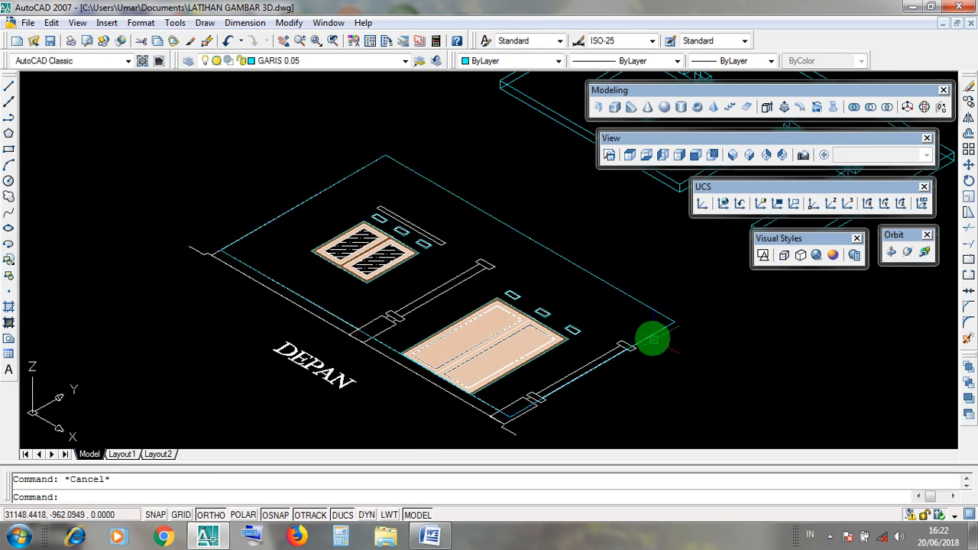
{"action": "left_click", "coordinate": [651, 338]}
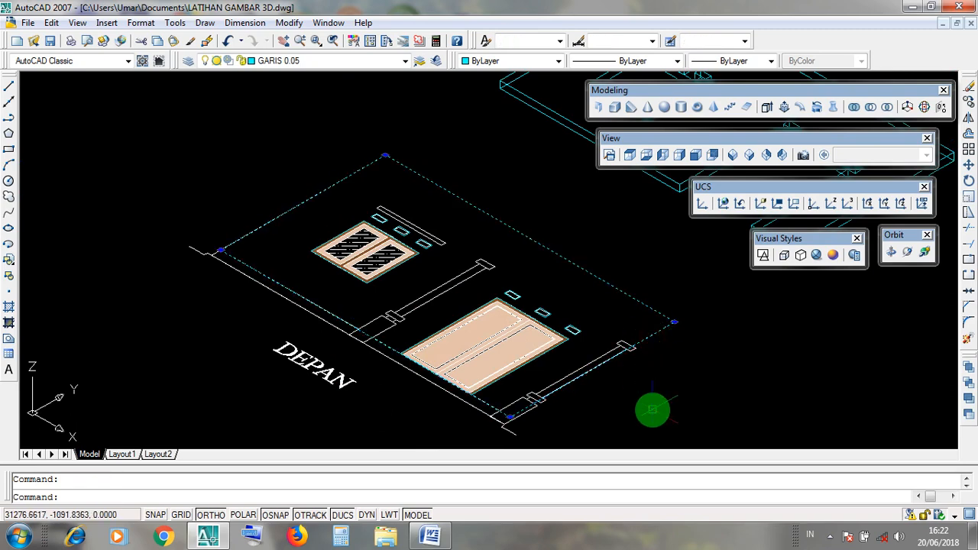
{"action": "key", "text": "Escape"}
{"action": "left_click", "coordinate": [651, 341]}
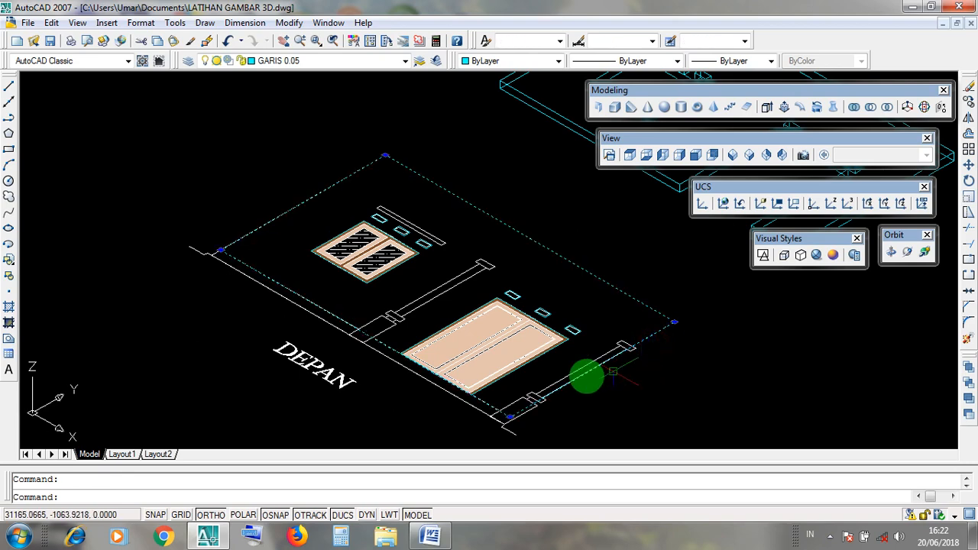
Step: Check how the door outline's lower edge meets the wall outline by selecting the door outline, clearing each selection
{"action": "scroll", "coordinate": [484, 398], "scroll_direction": "up", "scroll_amount": 3}
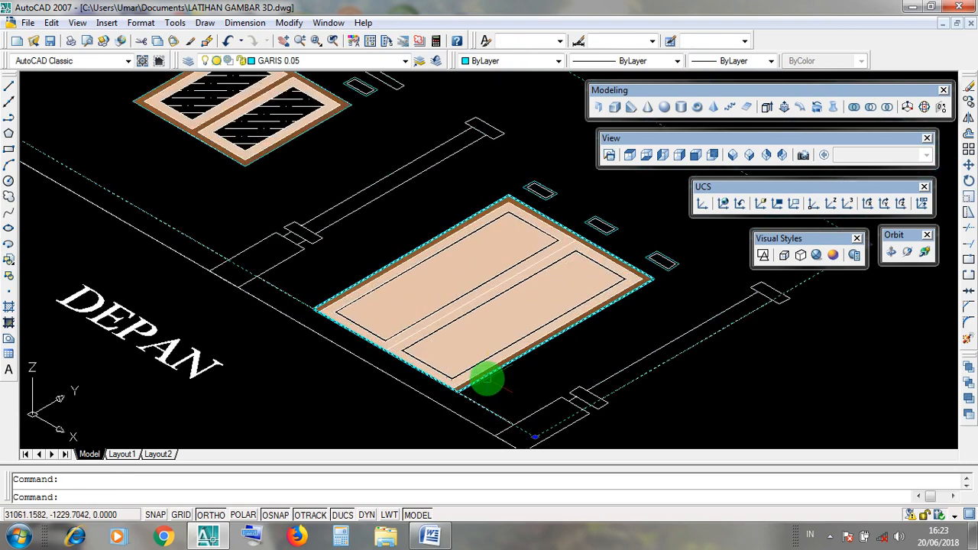
{"action": "left_click", "coordinate": [487, 378]}
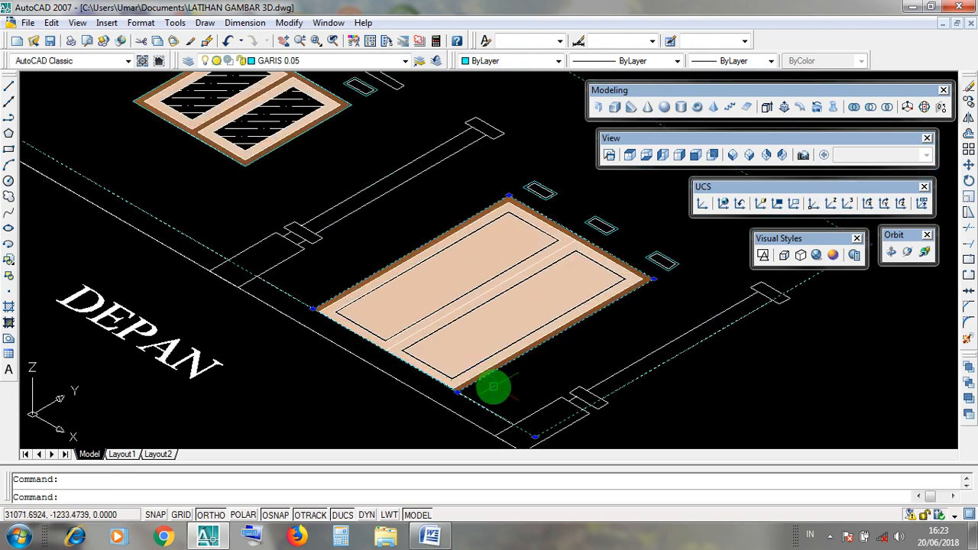
{"action": "key", "text": "Escape"}
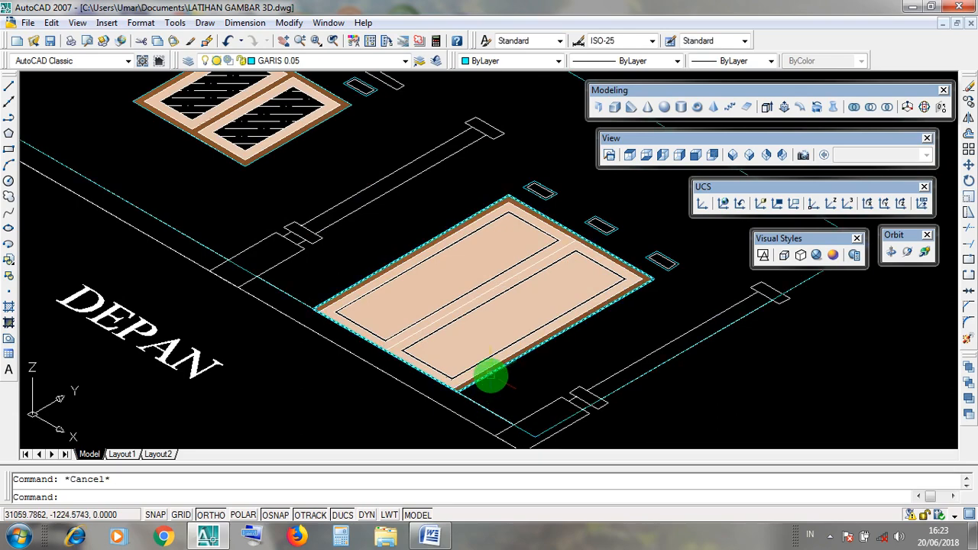
{"action": "scroll", "coordinate": [382, 348], "scroll_direction": "up", "scroll_amount": 5}
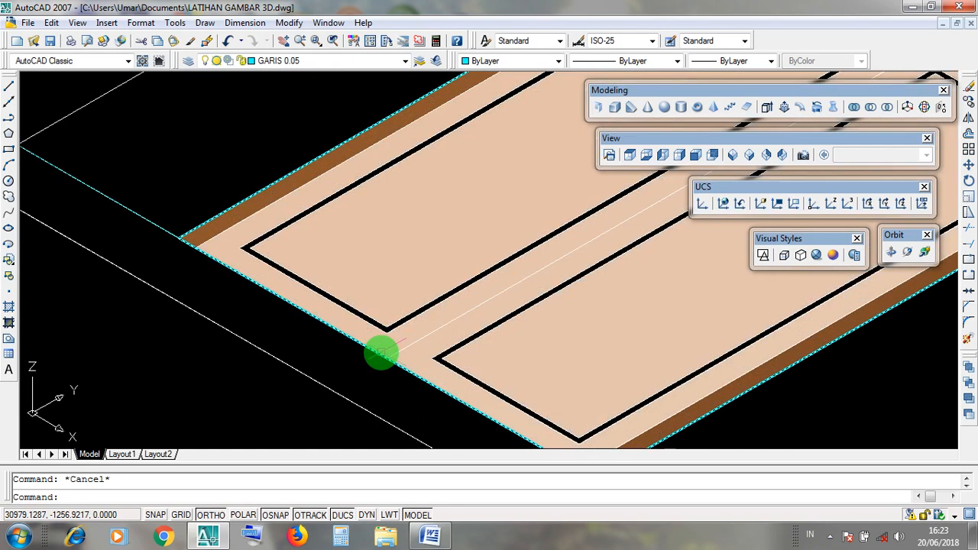
{"action": "scroll", "coordinate": [381, 352], "scroll_direction": "down", "scroll_amount": 4}
{"action": "left_click", "coordinate": [381, 352]}
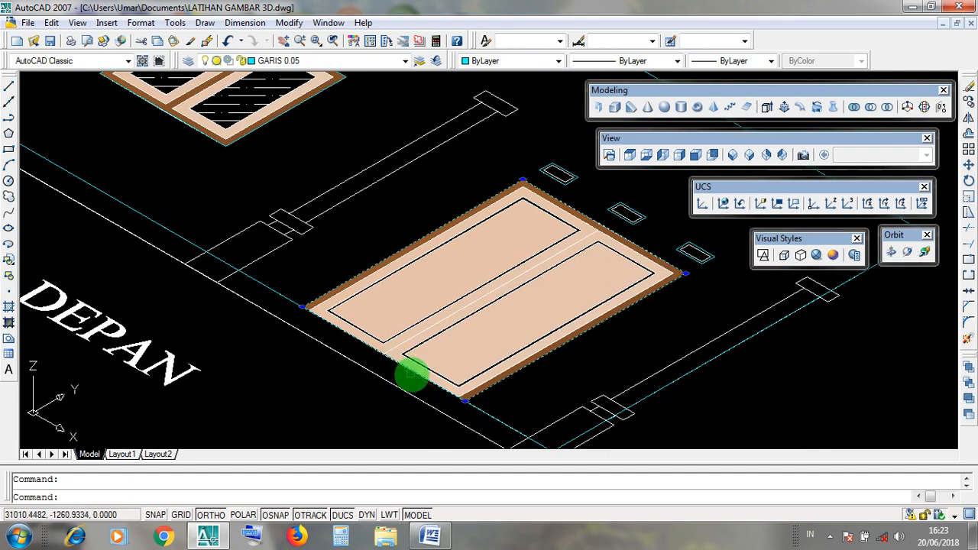
{"action": "key", "text": "Escape"}
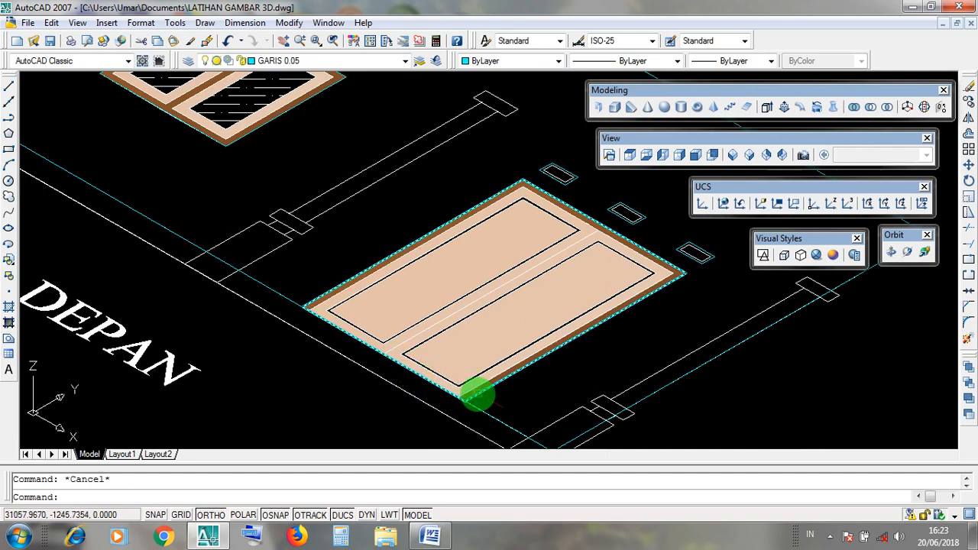
{"action": "left_click", "coordinate": [478, 396]}
{"action": "scroll", "coordinate": [525, 397], "scroll_direction": "down", "scroll_amount": 2}
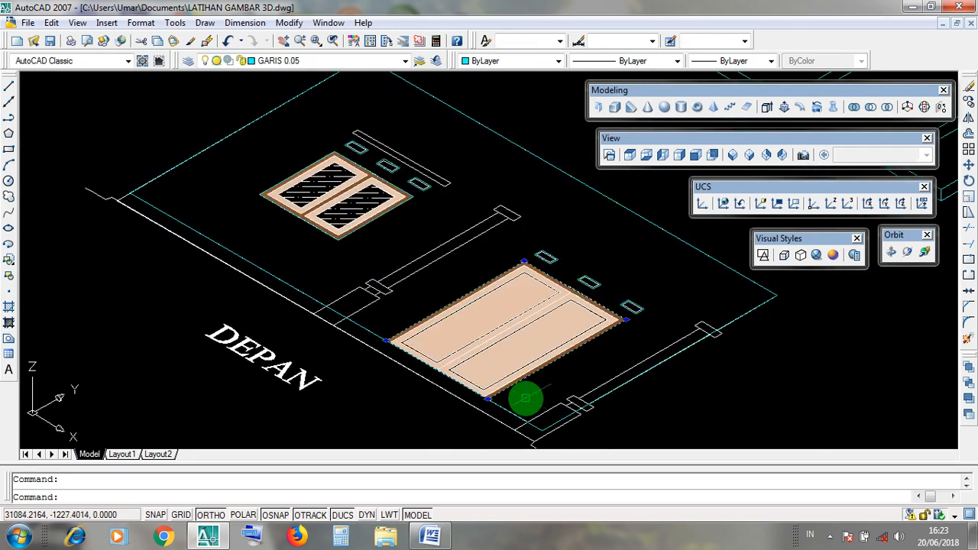
{"action": "scroll", "coordinate": [463, 395], "scroll_direction": "up", "scroll_amount": 3}
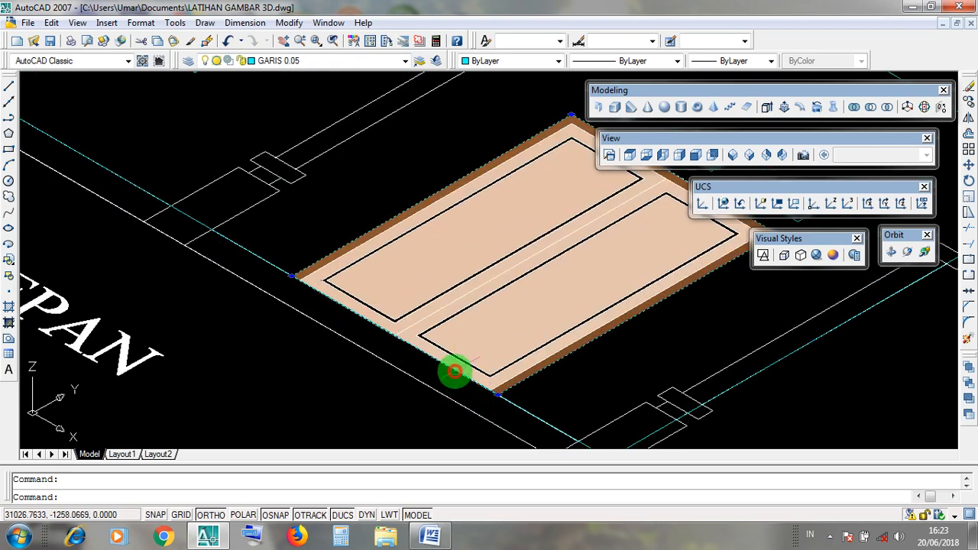
{"action": "key", "text": "Escape"}
Step: Select the outer wall outline once more to compare its base line with the door outline, and clear the selection
{"action": "scroll", "coordinate": [535, 405], "scroll_direction": "down", "scroll_amount": 4}
{"action": "left_click", "coordinate": [642, 392]}
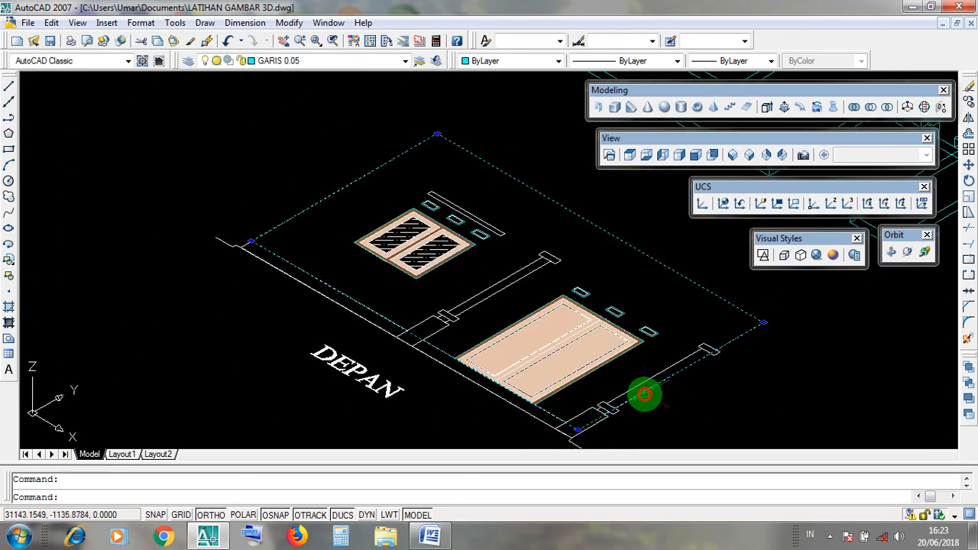
{"action": "scroll", "coordinate": [515, 393], "scroll_direction": "up", "scroll_amount": 2}
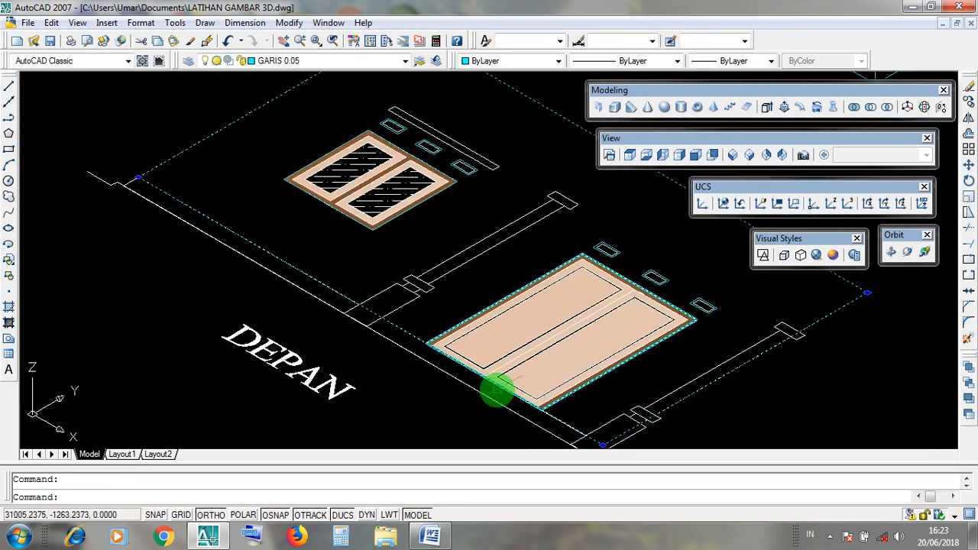
{"action": "key", "text": "Escape"}
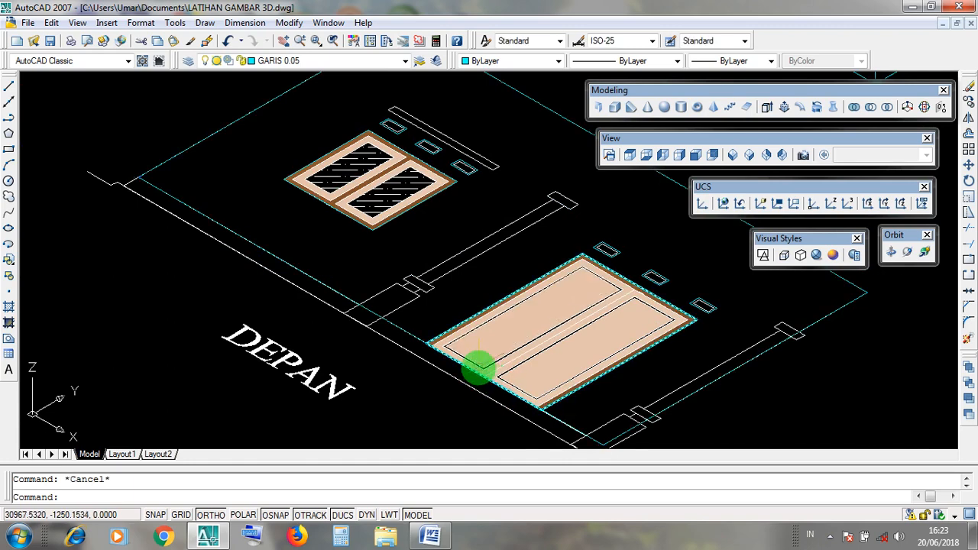
Step: Examine the gap at the base of the door opening in the wireframe front wall solid
{"action": "scroll", "coordinate": [563, 403], "scroll_direction": "down", "scroll_amount": 5}
{"action": "middle_click_drag", "start_coordinate": [677, 379], "coordinate": [524, 449]}
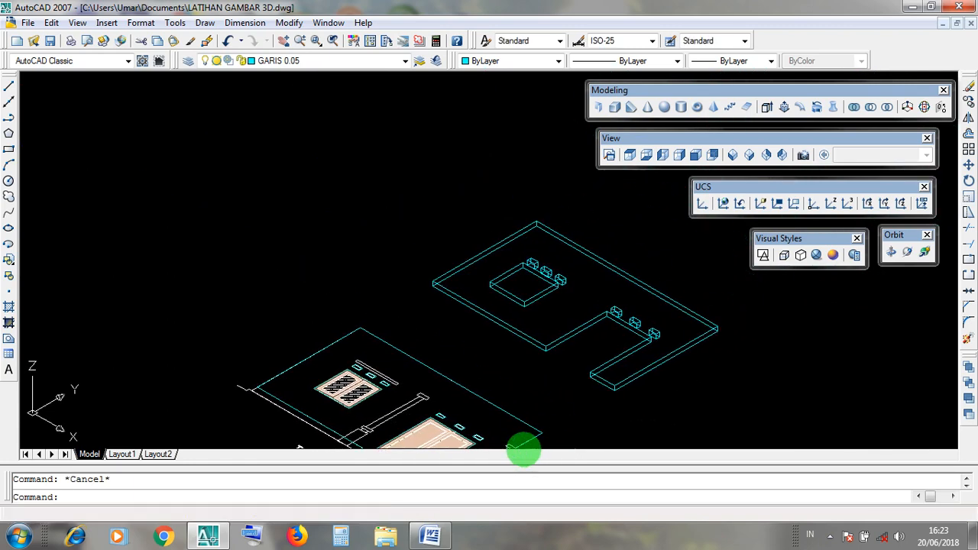
{"action": "scroll", "coordinate": [567, 356], "scroll_direction": "up", "scroll_amount": 2}
{"action": "scroll", "coordinate": [567, 355], "scroll_direction": "up", "scroll_amount": 1}
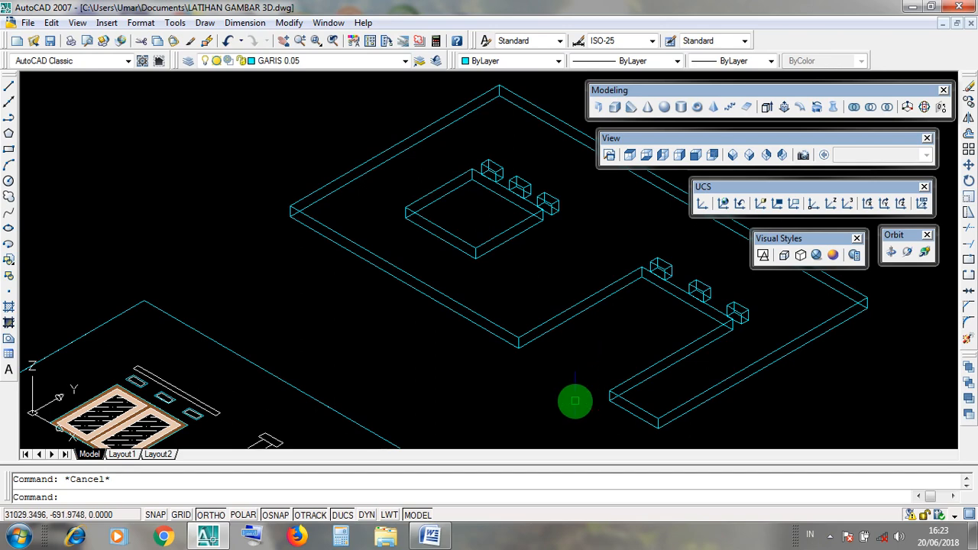
{"action": "scroll", "coordinate": [576, 402], "scroll_direction": "up", "scroll_amount": 3}
{"action": "scroll", "coordinate": [576, 402], "scroll_direction": "down", "scroll_amount": 2}
{"action": "mouse_move", "coordinate": [565, 378]}
{"action": "middle_mouse_down"}
{"action": "mouse_move", "coordinate": [548, 399]}
{"action": "mouse_move", "coordinate": [491, 382]}
{"action": "middle_mouse_up"}
{"action": "left_click", "coordinate": [568, 419]}
{"action": "left_click", "coordinate": [552, 372]}
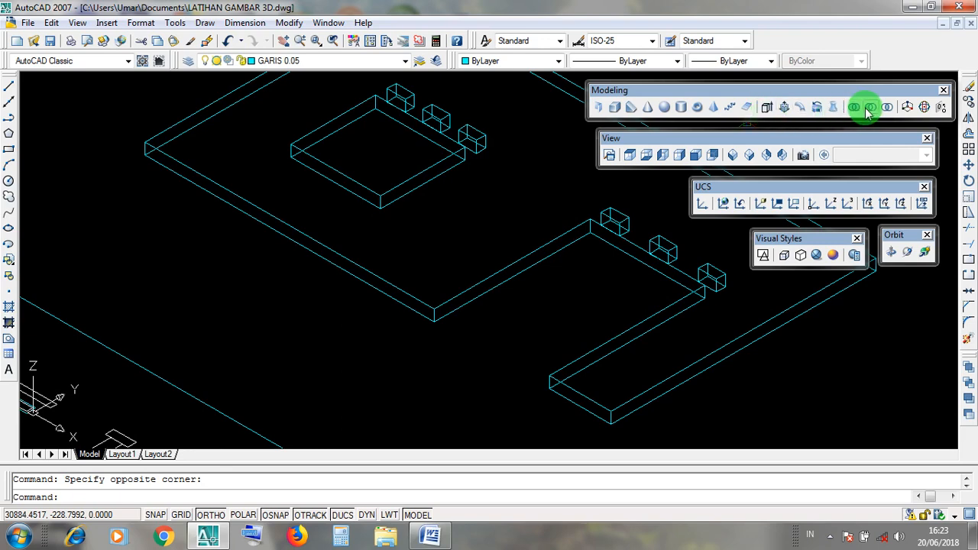
{"action": "left_click", "coordinate": [487, 380]}
{"action": "left_click", "coordinate": [475, 329]}
{"action": "scroll", "coordinate": [508, 366], "scroll_direction": "up", "scroll_amount": 2}
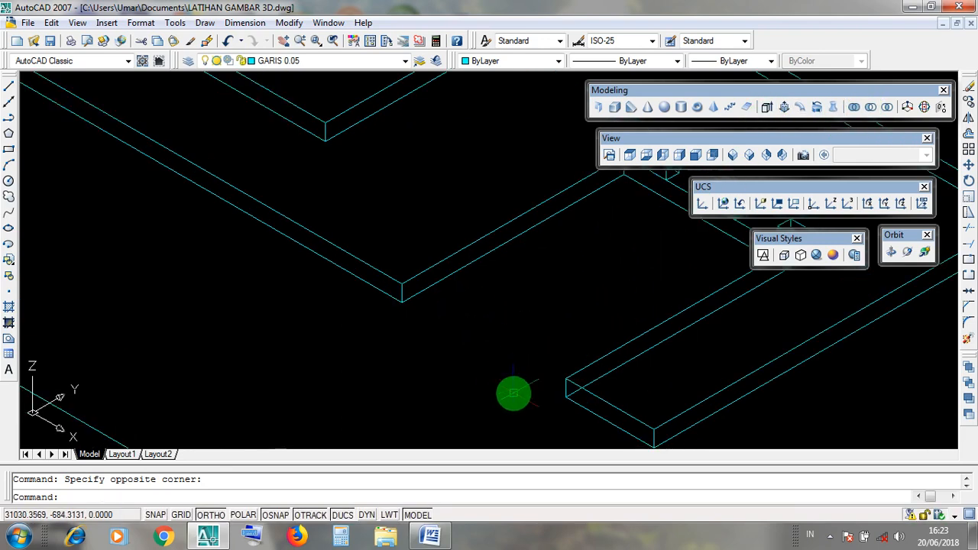
{"action": "left_click", "coordinate": [510, 401]}
{"action": "left_click", "coordinate": [502, 340]}
{"action": "left_click", "coordinate": [510, 397]}
{"action": "left_click", "coordinate": [497, 349]}
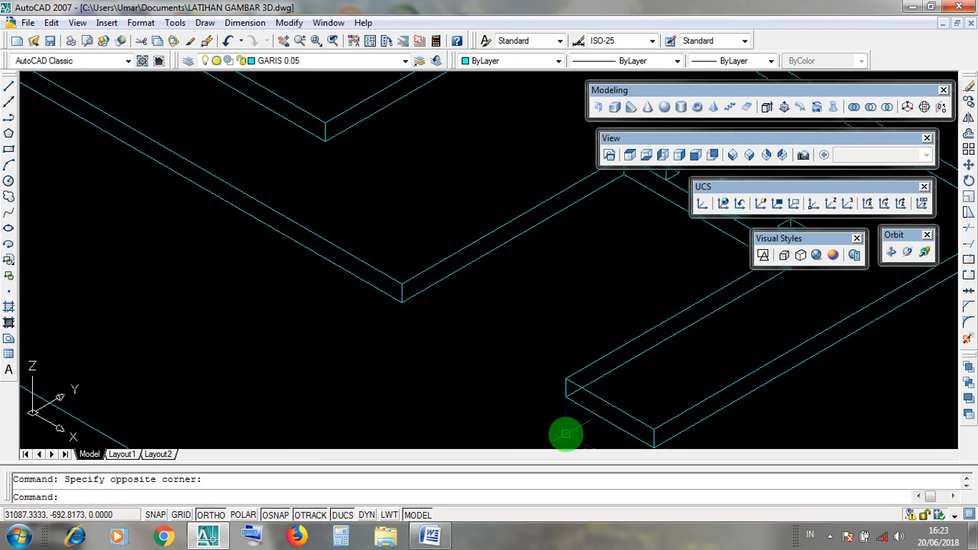
Step: Show the whole front wall solid with its openings in the Realistic visual style again
{"action": "scroll", "coordinate": [562, 366], "scroll_direction": "down", "scroll_amount": 2}
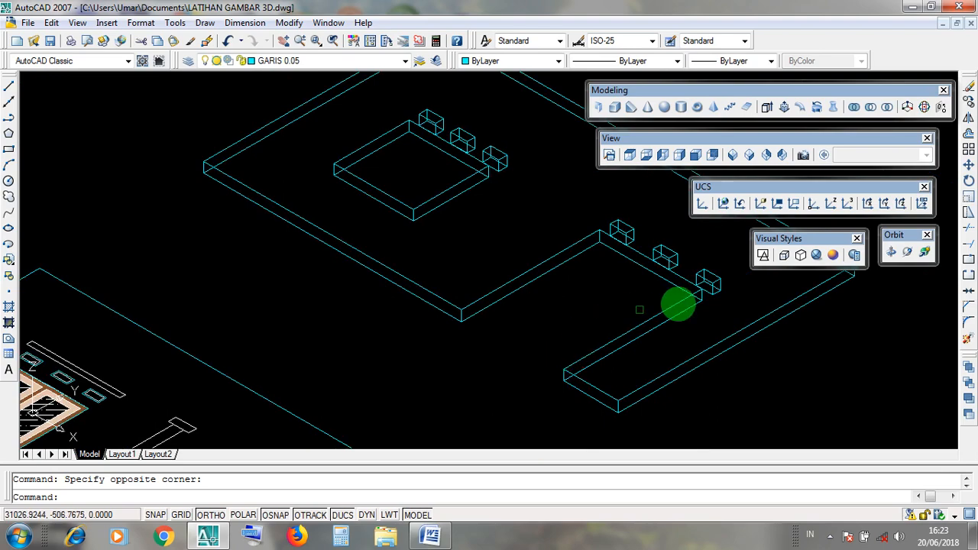
{"action": "middle_click_drag", "start_coordinate": [743, 312], "coordinate": [668, 341]}
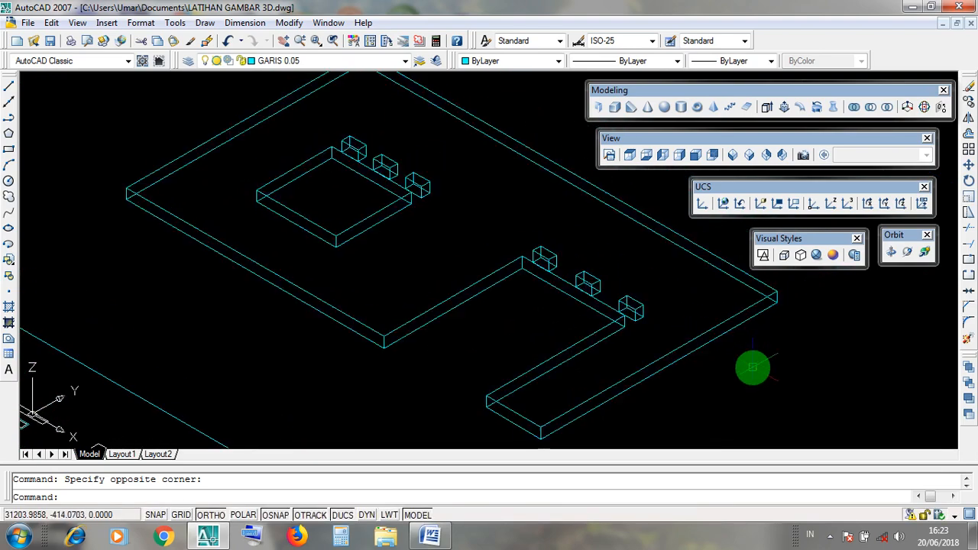
{"action": "mouse_move", "coordinate": [753, 366]}
{"action": "middle_mouse_down"}
{"action": "mouse_move", "coordinate": [696, 365]}
{"action": "mouse_move", "coordinate": [698, 375]}
{"action": "middle_mouse_up"}
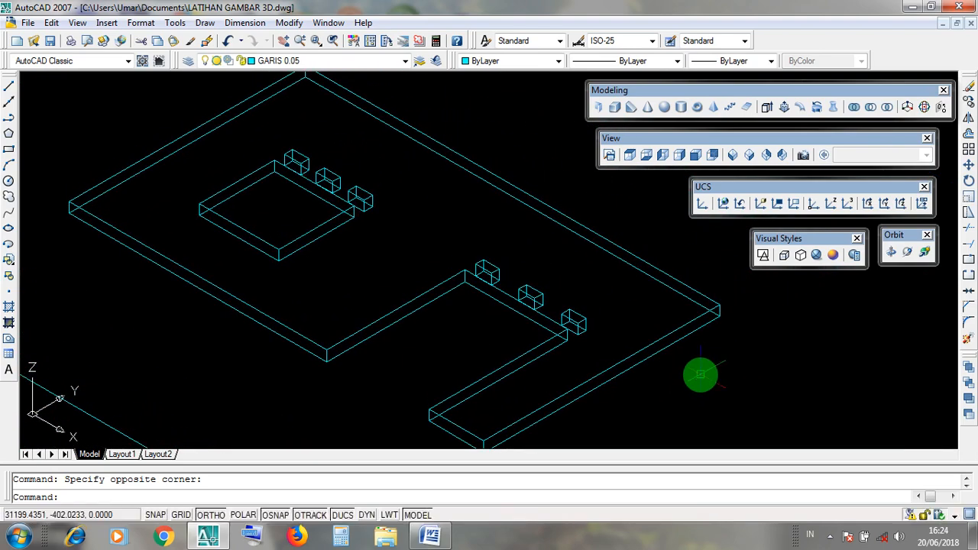
{"action": "scroll", "coordinate": [700, 374], "scroll_direction": "down", "scroll_amount": 2}
{"action": "scroll", "coordinate": [700, 375], "scroll_direction": "up", "scroll_amount": 2}
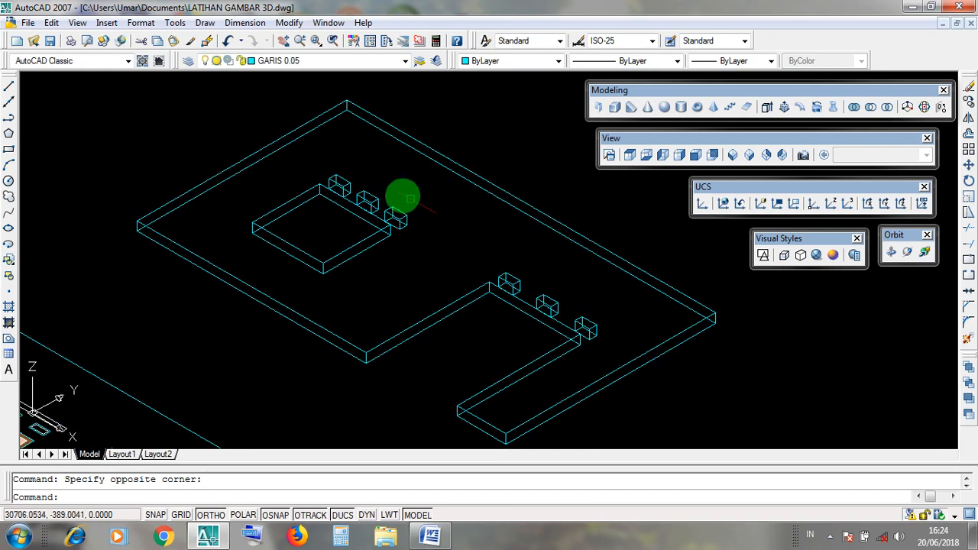
{"action": "left_click", "coordinate": [817, 255]}
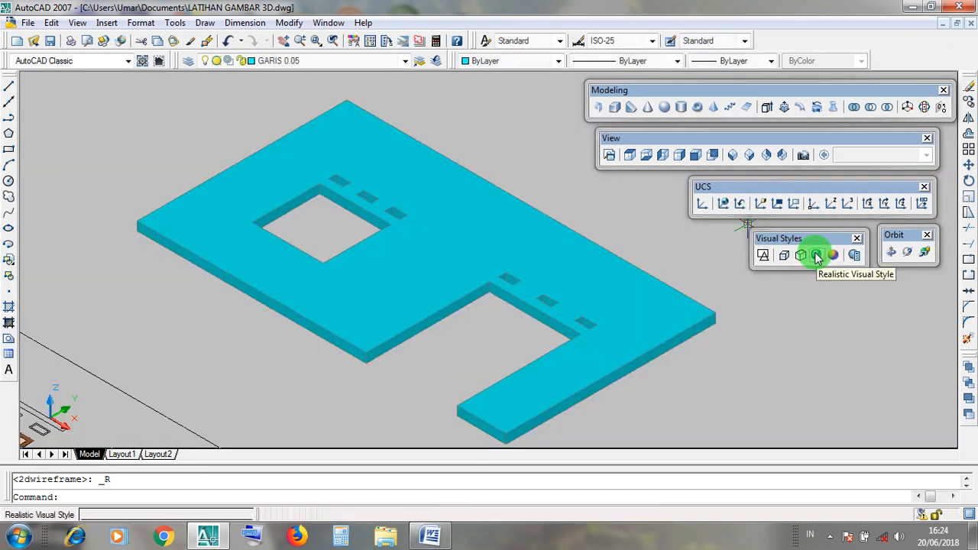
Step: Examine the door, window and vent openings of the shaded front wall solid up close
{"action": "left_click", "coordinate": [489, 334]}
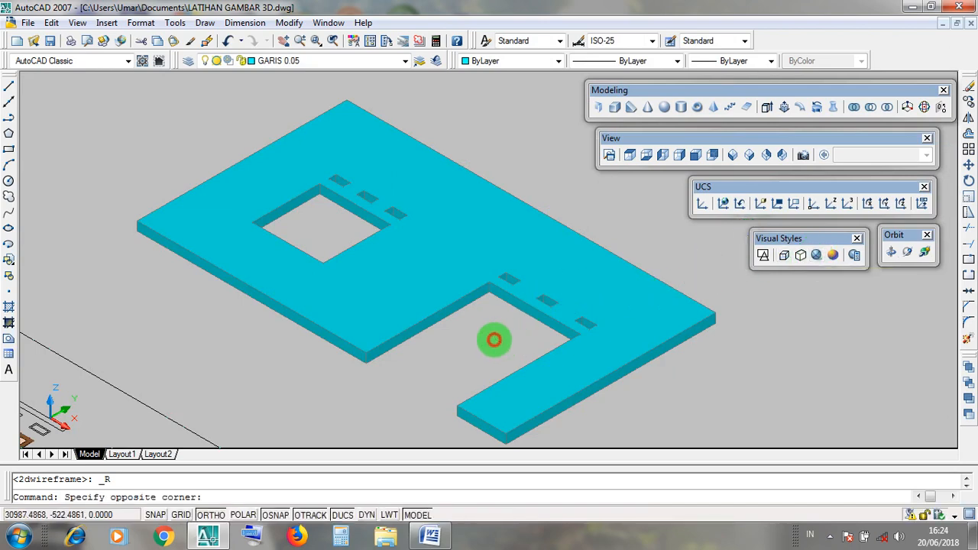
{"action": "left_click", "coordinate": [324, 236]}
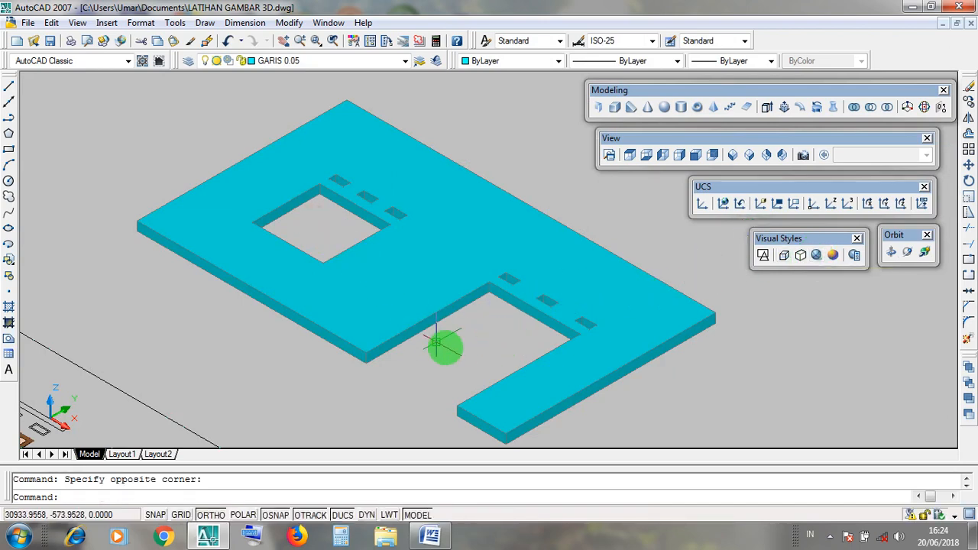
{"action": "left_click", "coordinate": [585, 319]}
{"action": "scroll", "coordinate": [594, 327], "scroll_direction": "up", "scroll_amount": 8}
{"action": "scroll", "coordinate": [540, 347], "scroll_direction": "down", "scroll_amount": 6}
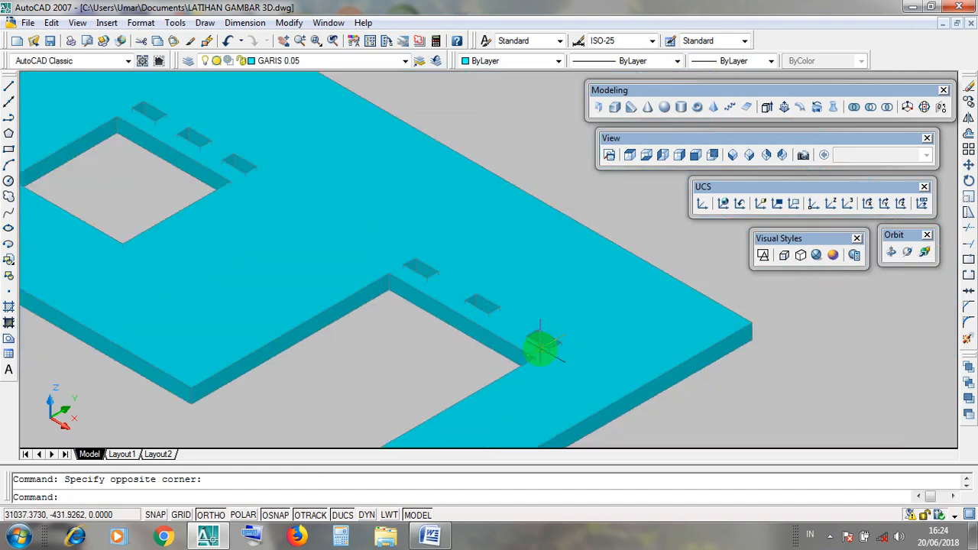
Step: Return to the 2D Wireframe visual style and look through the drawing's layer list without changing the layer
{"action": "left_click", "coordinate": [763, 257]}
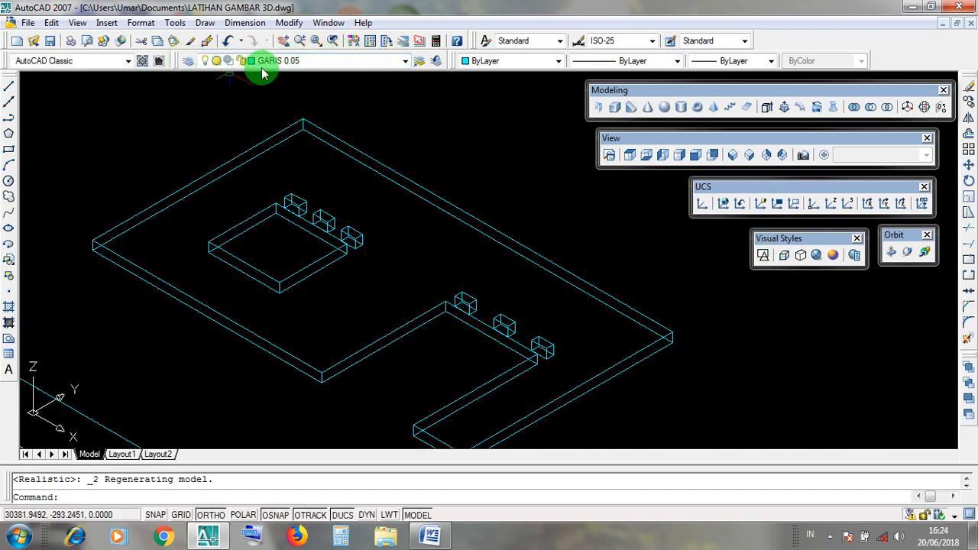
{"action": "left_click", "coordinate": [405, 61]}
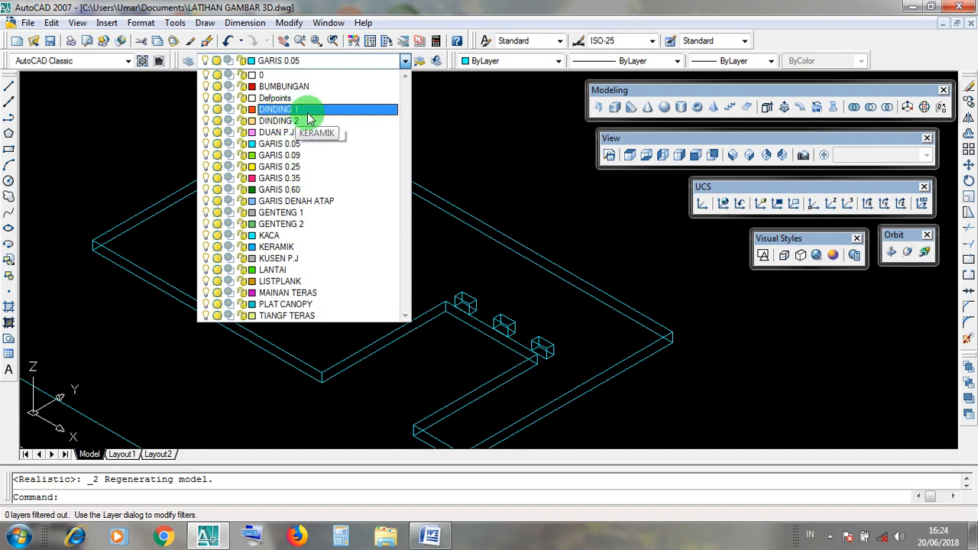
{"action": "left_click", "coordinate": [430, 161]}
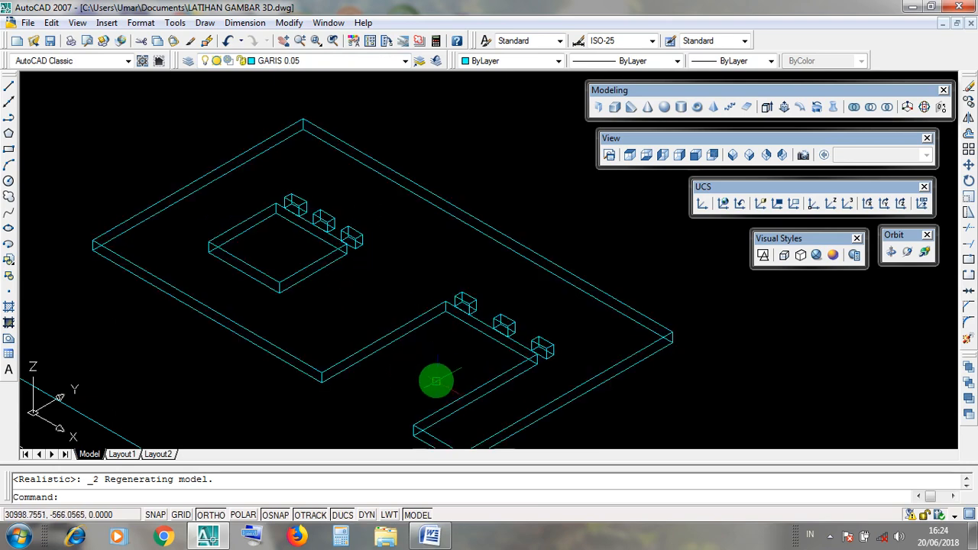
{"action": "middle_click_drag", "start_coordinate": [421, 352], "coordinate": [418, 345]}
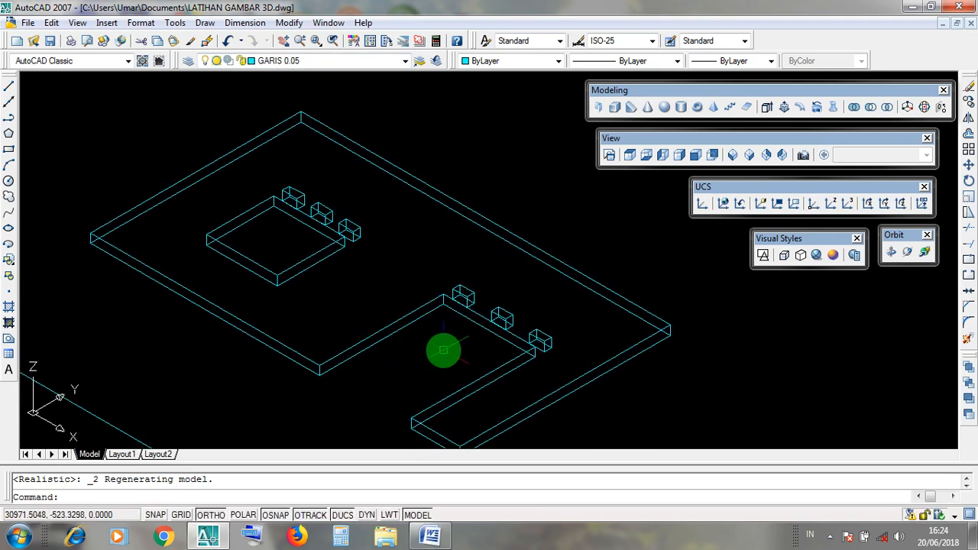
{"action": "left_click", "coordinate": [443, 348]}
{"action": "left_click", "coordinate": [400, 290]}
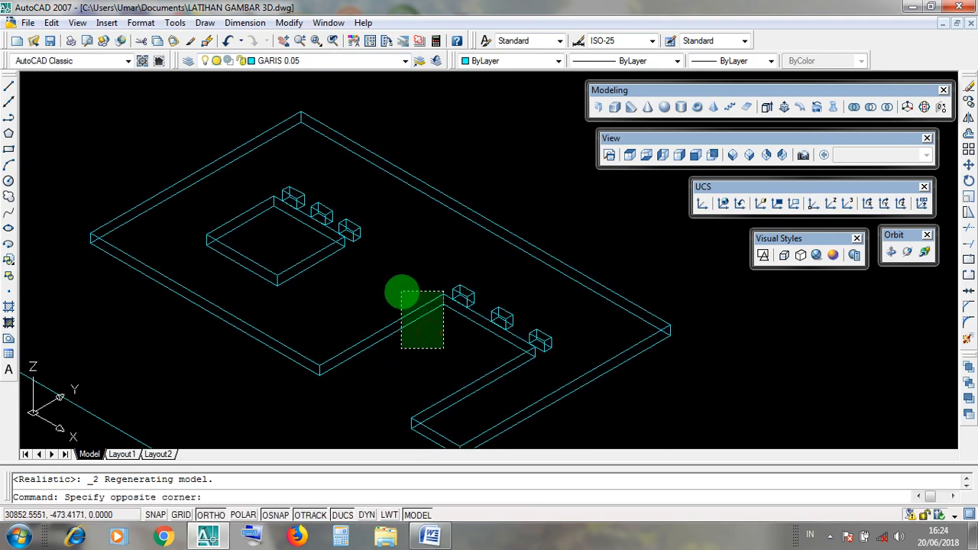
{"action": "left_click", "coordinate": [435, 346]}
{"action": "left_click", "coordinate": [398, 289]}
{"action": "left_click", "coordinate": [399, 289]}
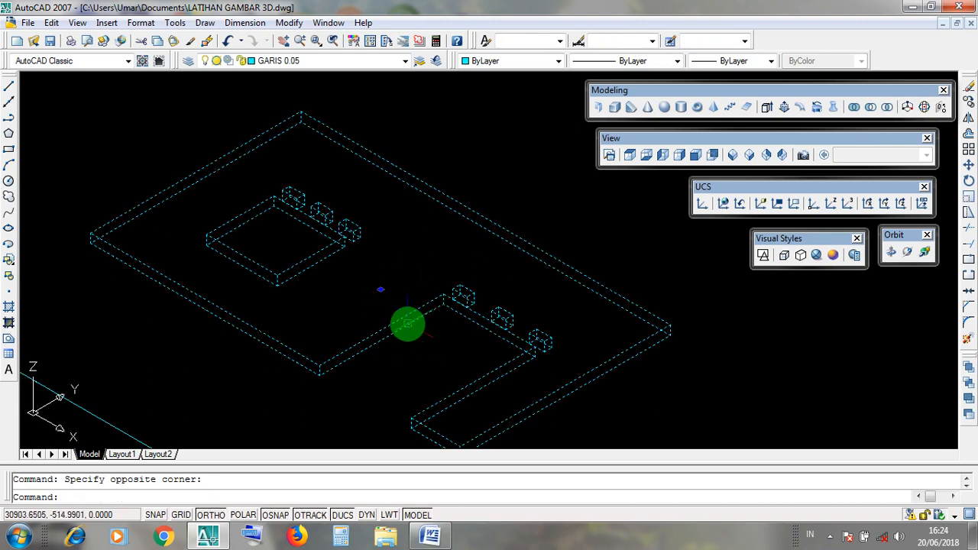
{"action": "key", "text": "Escape"}
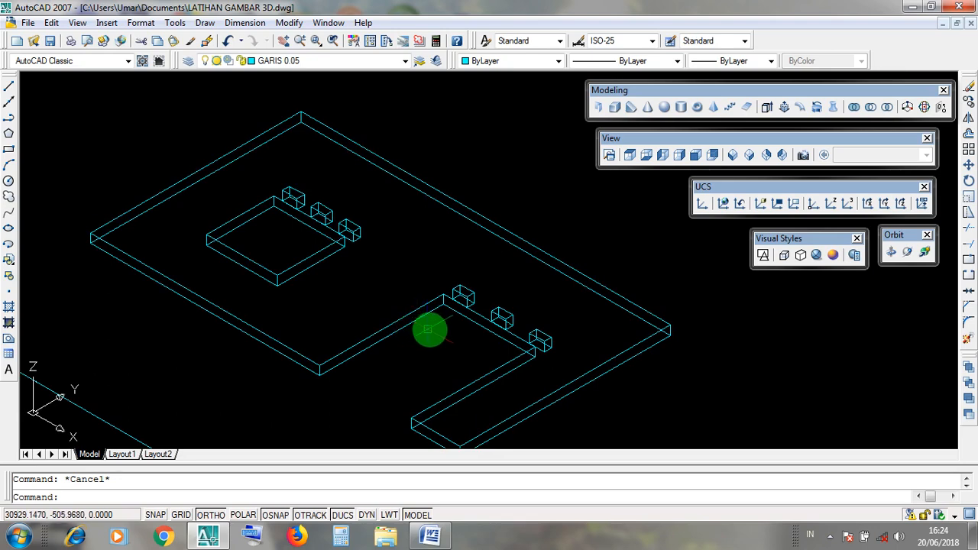
Step: Select the whole front wall solid, assign it to the DINDING 1 layer, and clear the selection
{"action": "left_click", "coordinate": [373, 272]}
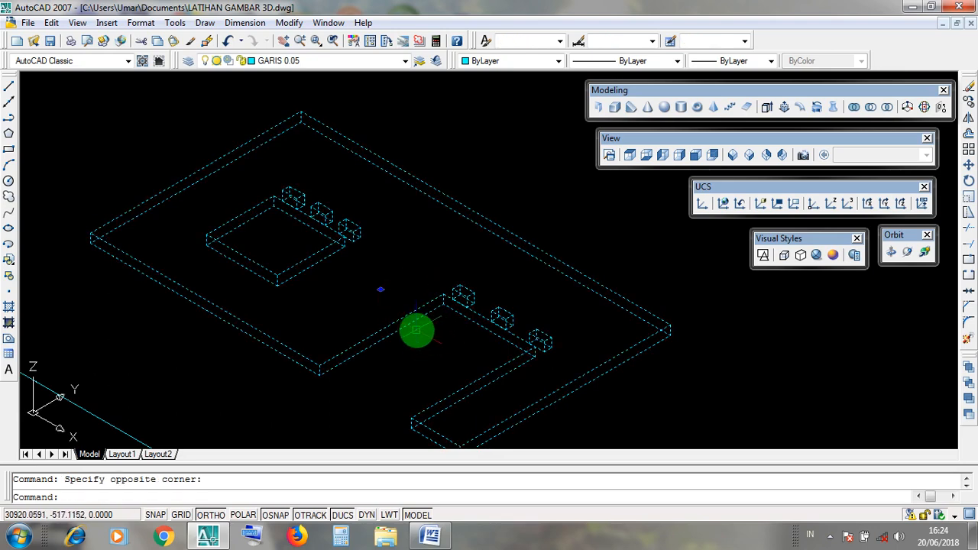
{"action": "left_click", "coordinate": [431, 332]}
{"action": "left_click", "coordinate": [375, 278]}
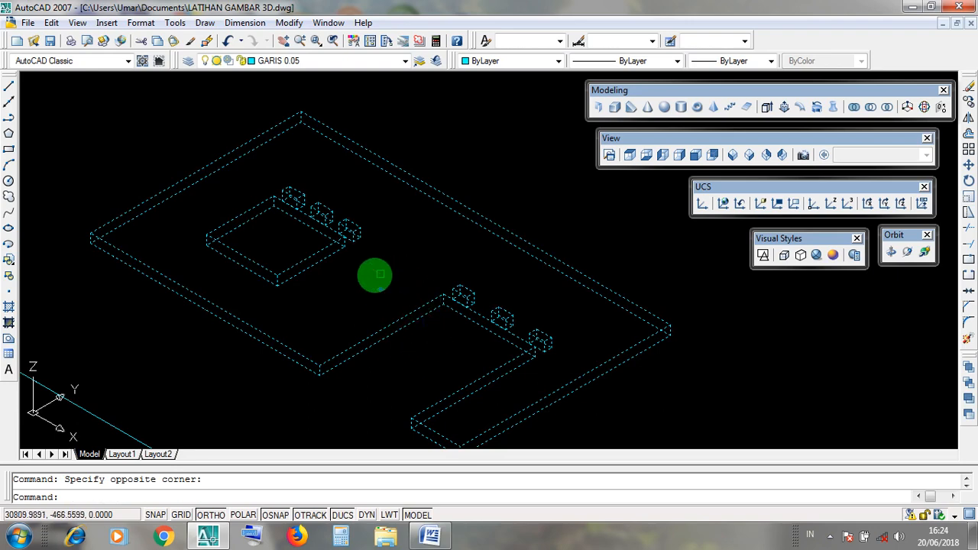
{"action": "left_click", "coordinate": [424, 339]}
{"action": "left_click", "coordinate": [377, 295]}
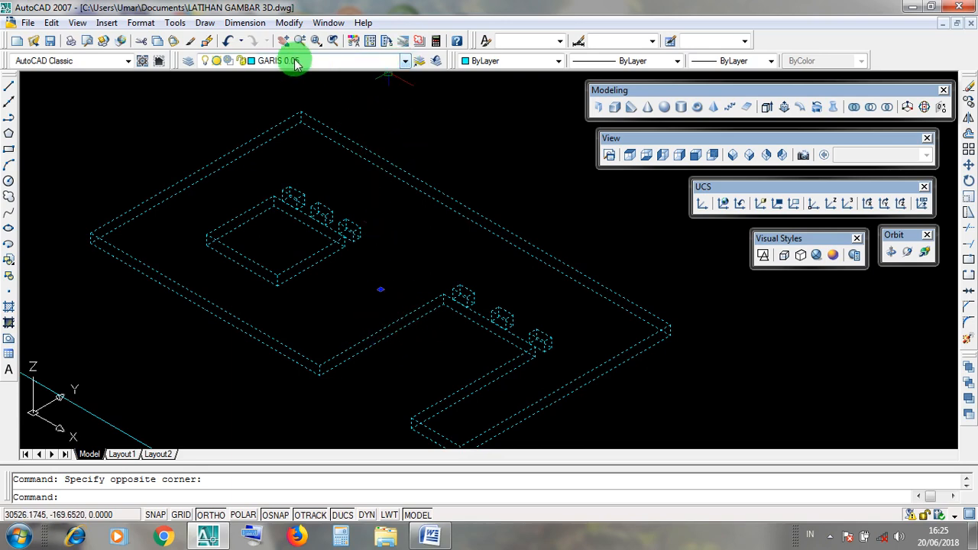
{"action": "left_click", "coordinate": [404, 61]}
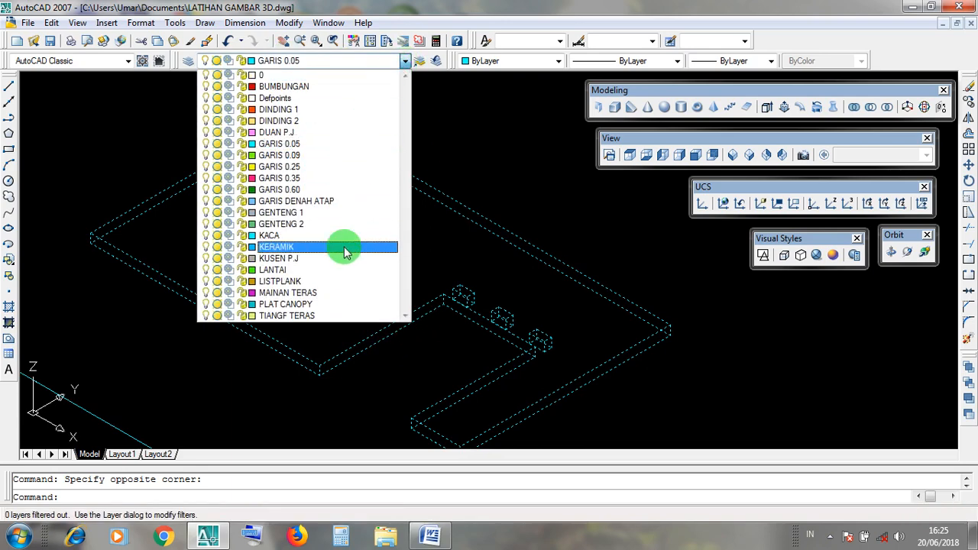
{"action": "left_click", "coordinate": [320, 111]}
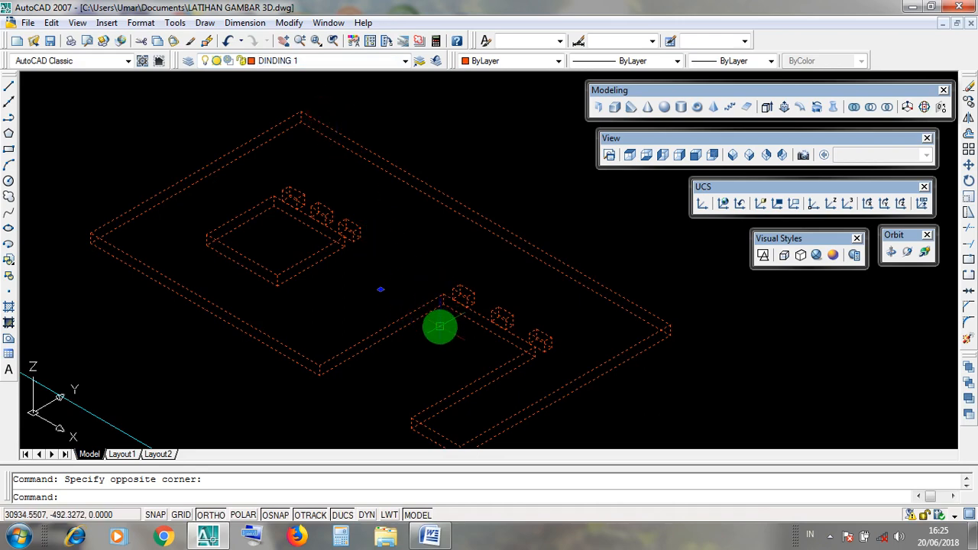
{"action": "key", "text": "Escape"}
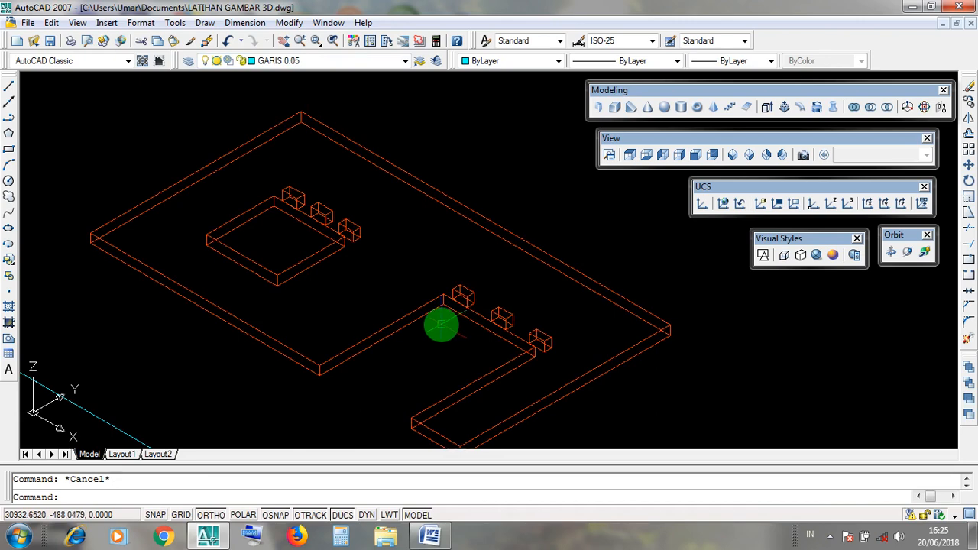
Step: Inspect the front wall solid's new layer colour in the Realistic visual style, selecting the solid briefly to check its layer
{"action": "scroll", "coordinate": [441, 325], "scroll_direction": "down", "scroll_amount": 8}
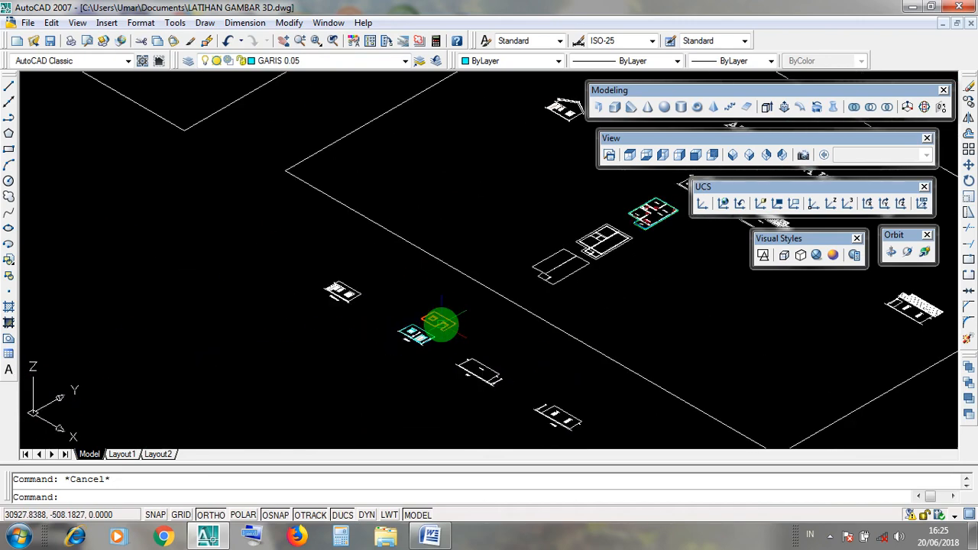
{"action": "scroll", "coordinate": [441, 324], "scroll_direction": "up", "scroll_amount": 8}
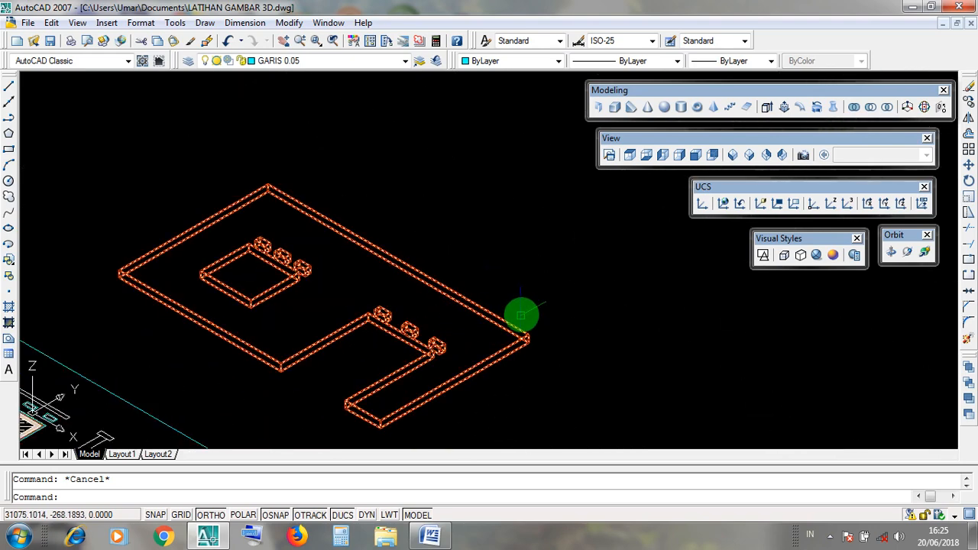
{"action": "scroll", "coordinate": [525, 312], "scroll_direction": "down", "scroll_amount": 4}
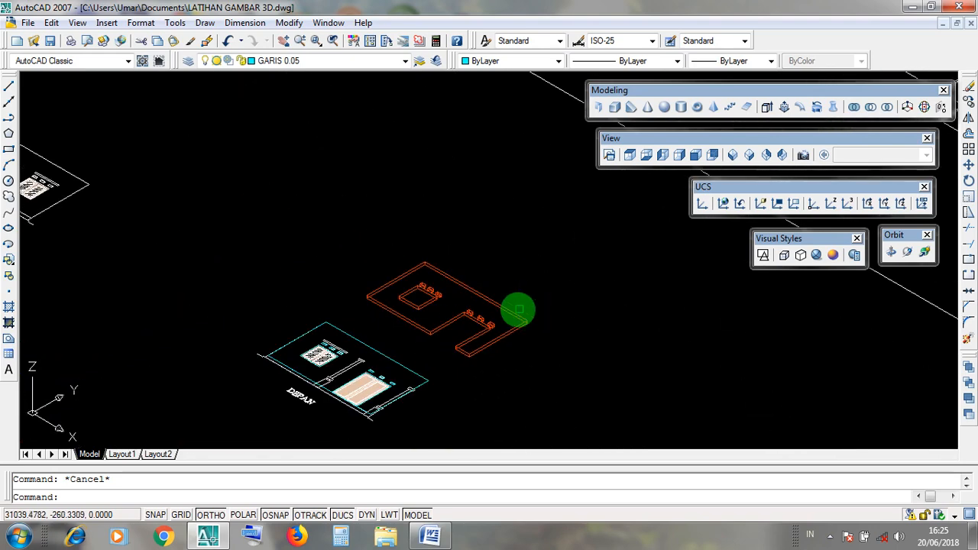
{"action": "left_click", "coordinate": [815, 255]}
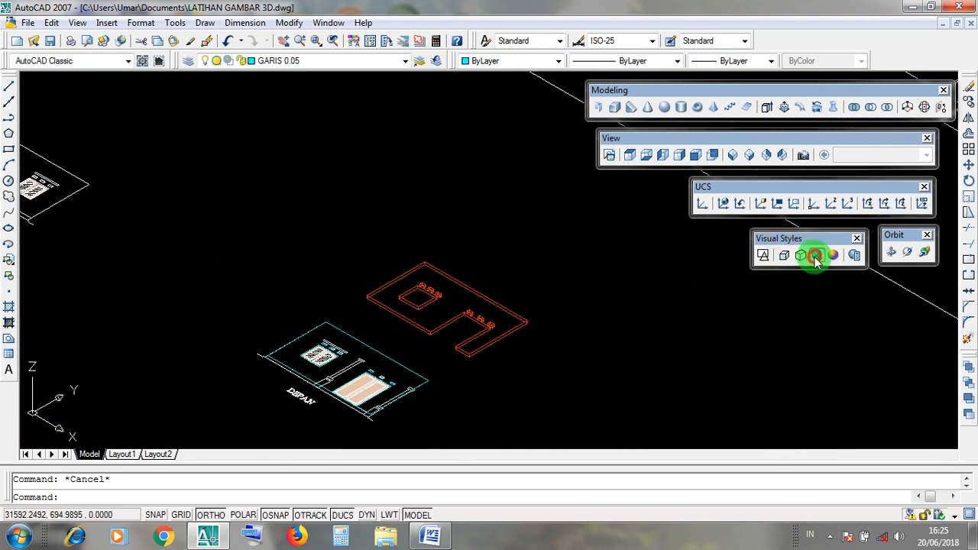
{"action": "scroll", "coordinate": [563, 277], "scroll_direction": "up", "scroll_amount": 3}
{"action": "middle_click_drag", "start_coordinate": [530, 295], "coordinate": [546, 289]}
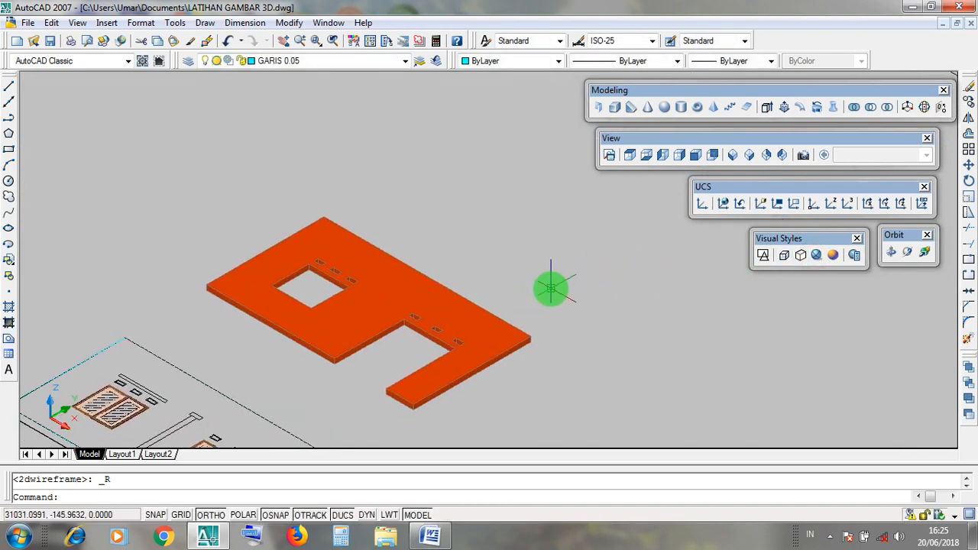
{"action": "scroll", "coordinate": [535, 410], "scroll_direction": "up", "scroll_amount": 3}
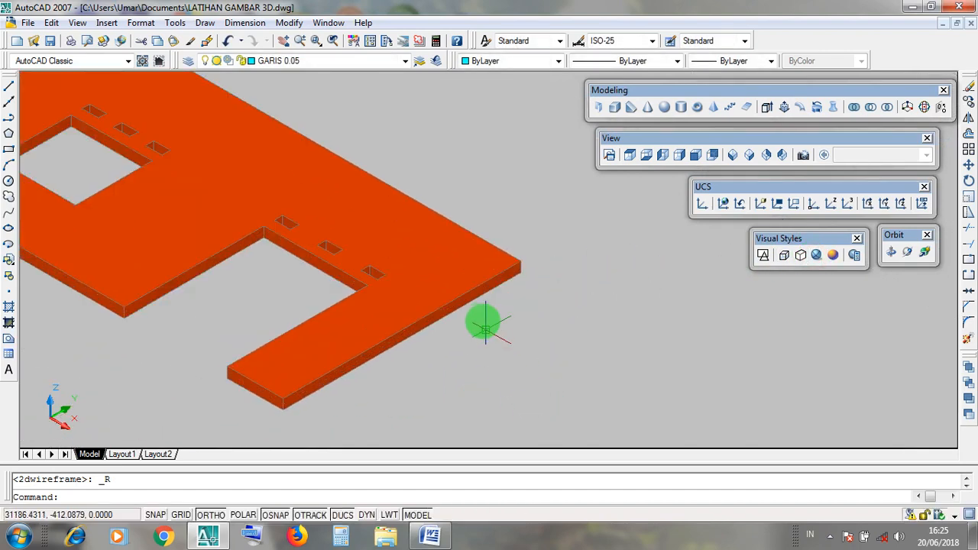
{"action": "left_click", "coordinate": [470, 294]}
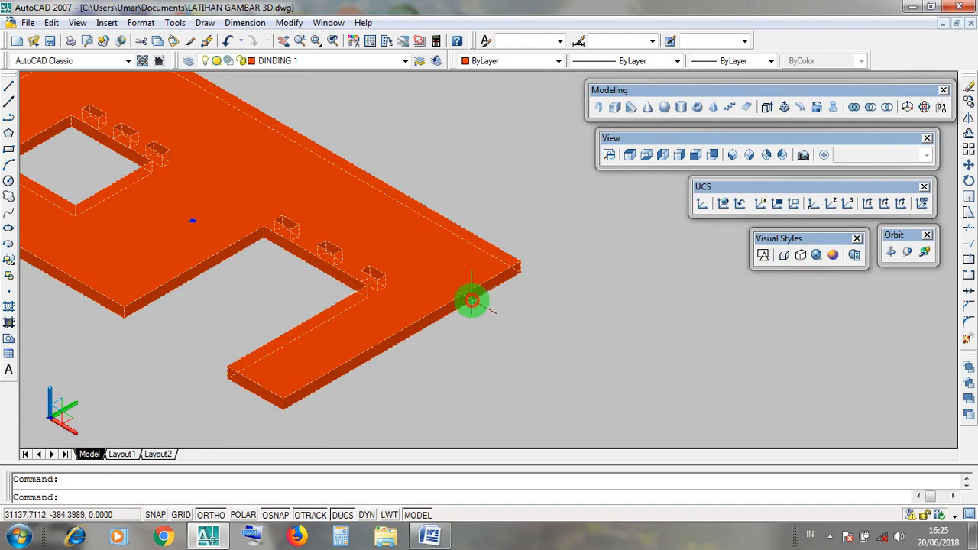
{"action": "scroll", "coordinate": [565, 400], "scroll_direction": "down", "scroll_amount": 4}
{"action": "key", "text": "Escape"}
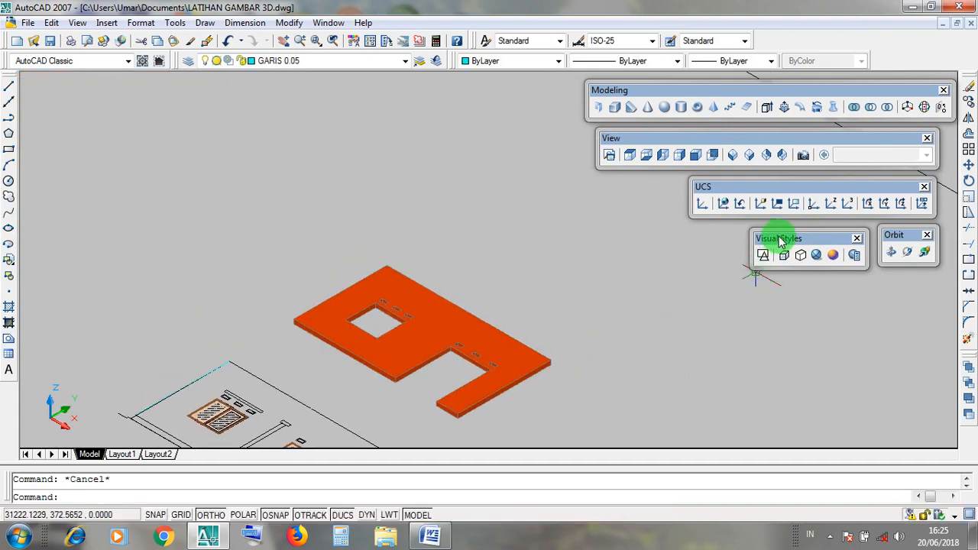
Step: Switch back to the 2D Wireframe visual style with the front wall solid and its source elevation in view
{"action": "left_click_drag", "start_coordinate": [779, 241], "coordinate": [779, 241]}
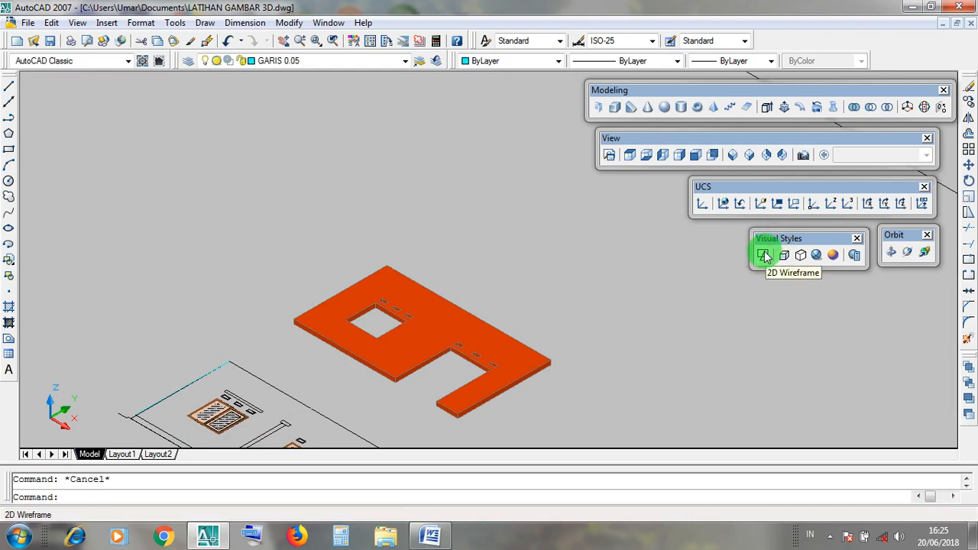
{"action": "left_click", "coordinate": [763, 255]}
{"action": "scroll", "coordinate": [506, 354], "scroll_direction": "down", "scroll_amount": 8}
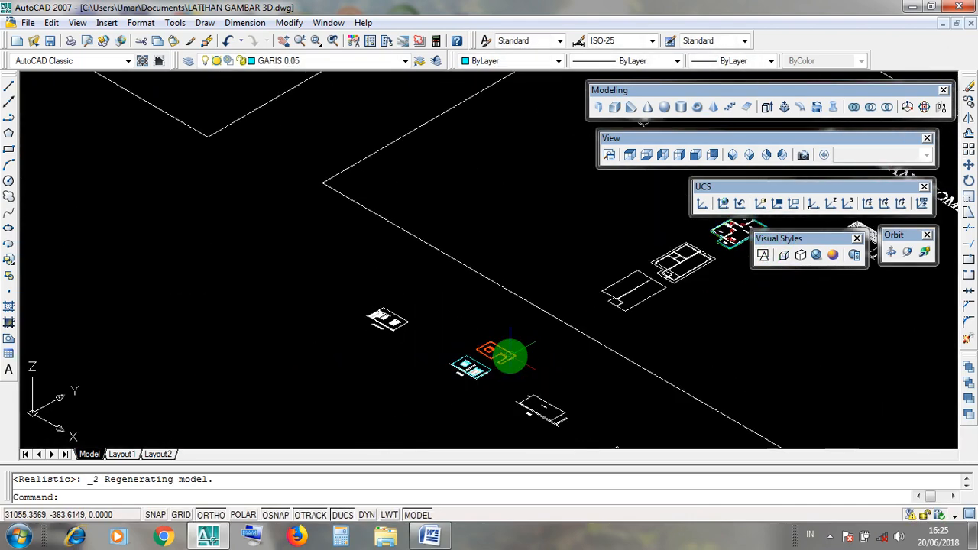
{"action": "mouse_move", "coordinate": [506, 355]}
{"action": "middle_mouse_down"}
{"action": "mouse_move", "coordinate": [559, 353]}
{"action": "mouse_move", "coordinate": [572, 332]}
{"action": "mouse_move", "coordinate": [572, 360]}
{"action": "mouse_move", "coordinate": [456, 418]}
{"action": "middle_mouse_up"}
{"action": "scroll", "coordinate": [492, 360], "scroll_direction": "up", "scroll_amount": 6}
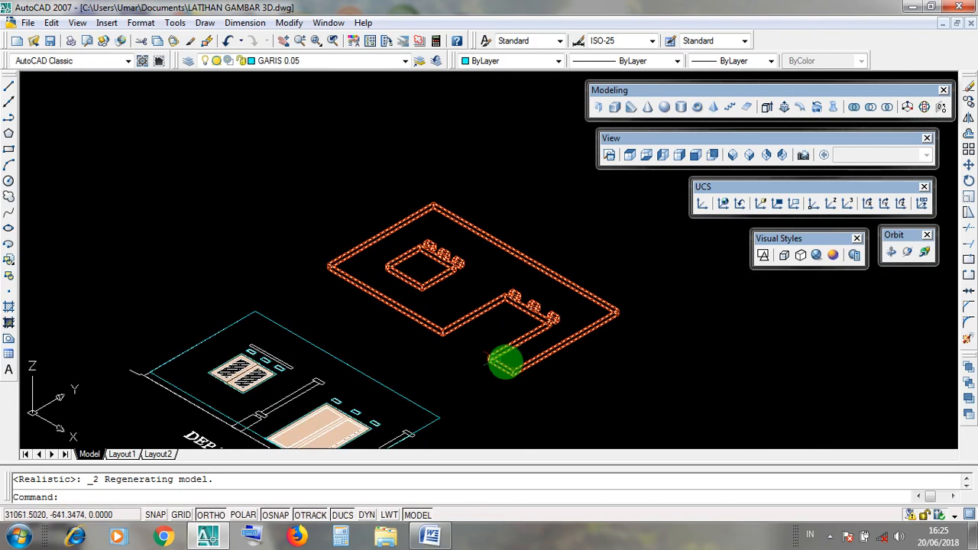
Step: Examine the upright front wall in the BELAJAR 3D 1.dwg reference drawing, and return to LATIHAN GAMBAR 3D.dwg
{"action": "left_click", "coordinate": [942, 25]}
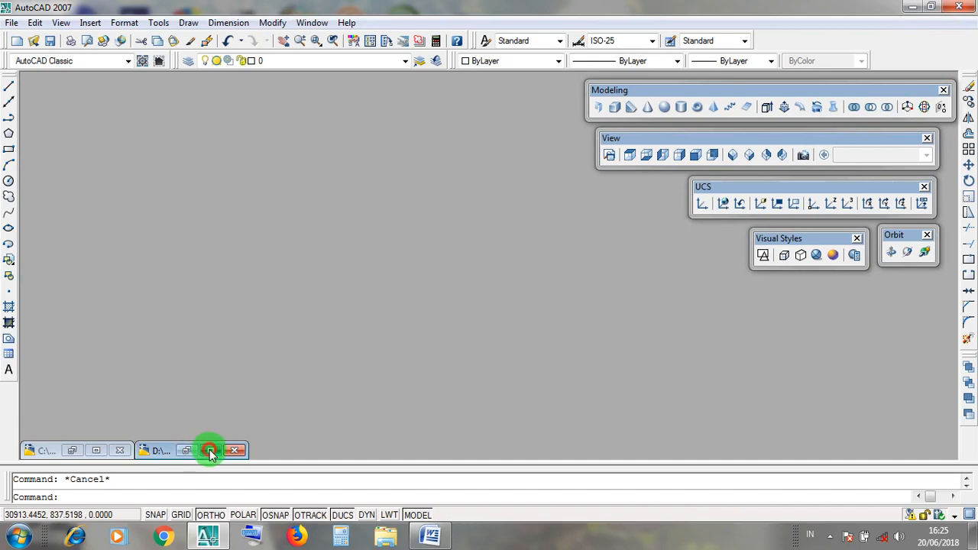
{"action": "left_click", "coordinate": [209, 451]}
{"action": "scroll", "coordinate": [489, 343], "scroll_direction": "down", "scroll_amount": 5}
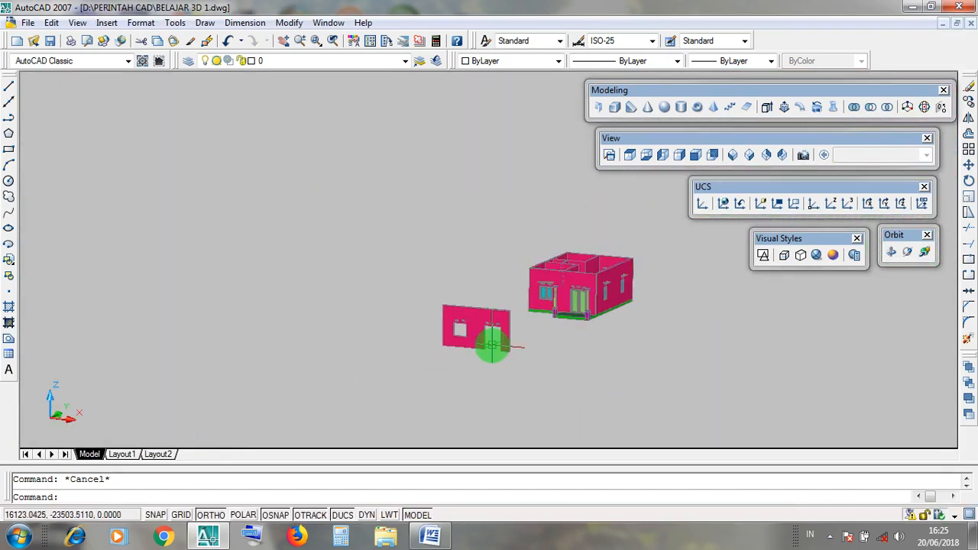
{"action": "scroll", "coordinate": [506, 347], "scroll_direction": "up", "scroll_amount": 3}
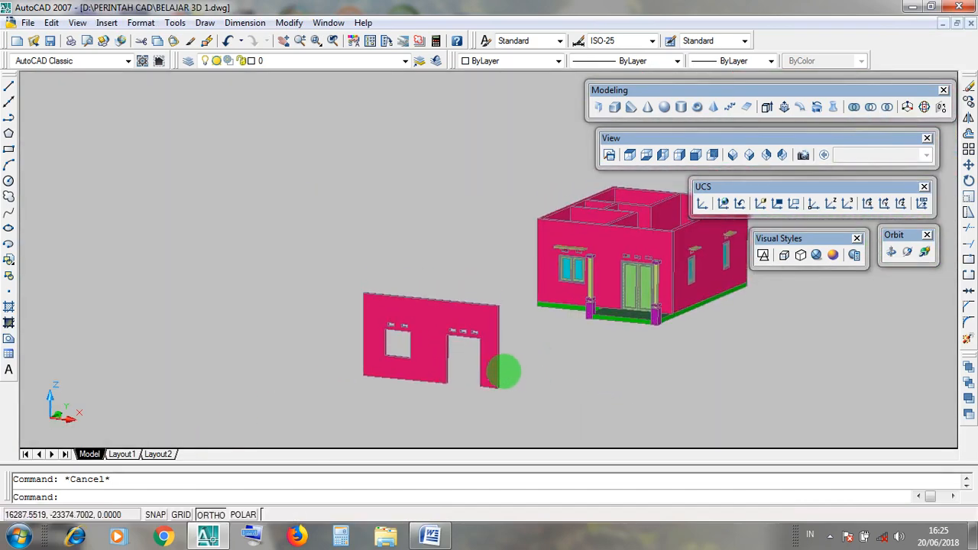
{"action": "scroll", "coordinate": [507, 363], "scroll_direction": "up", "scroll_amount": 3}
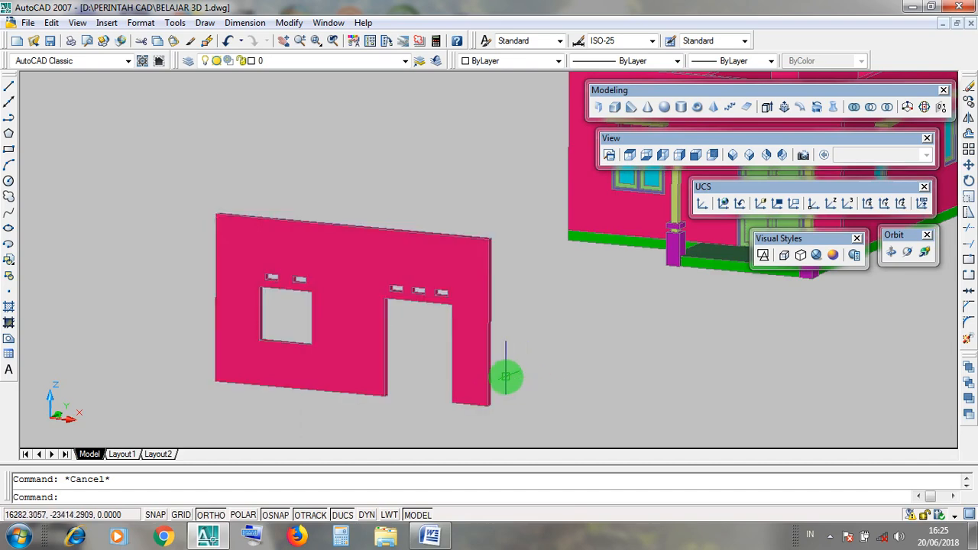
{"action": "middle_click_drag", "start_coordinate": [506, 375], "coordinate": [489, 374], "text": "shift"}
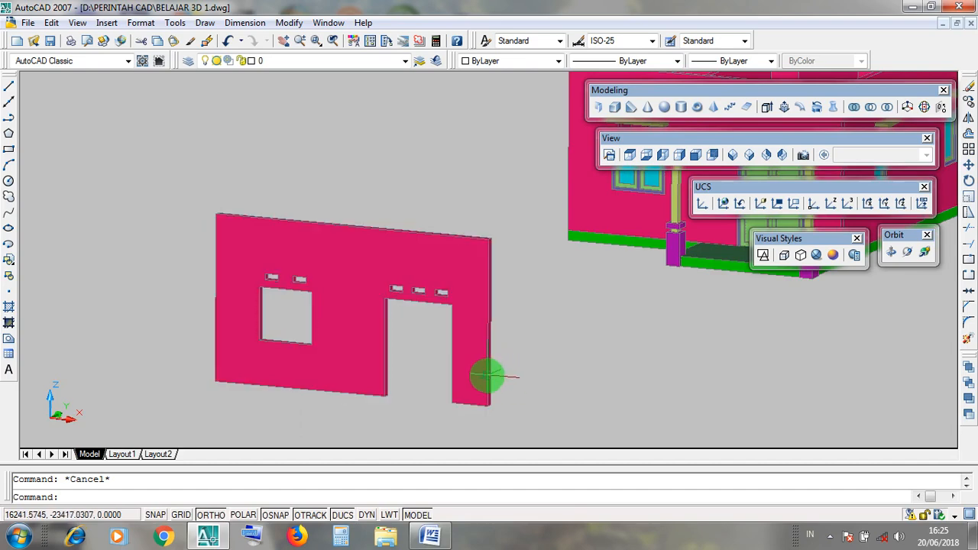
{"action": "left_click", "coordinate": [489, 371]}
{"action": "key", "text": "Escape"}
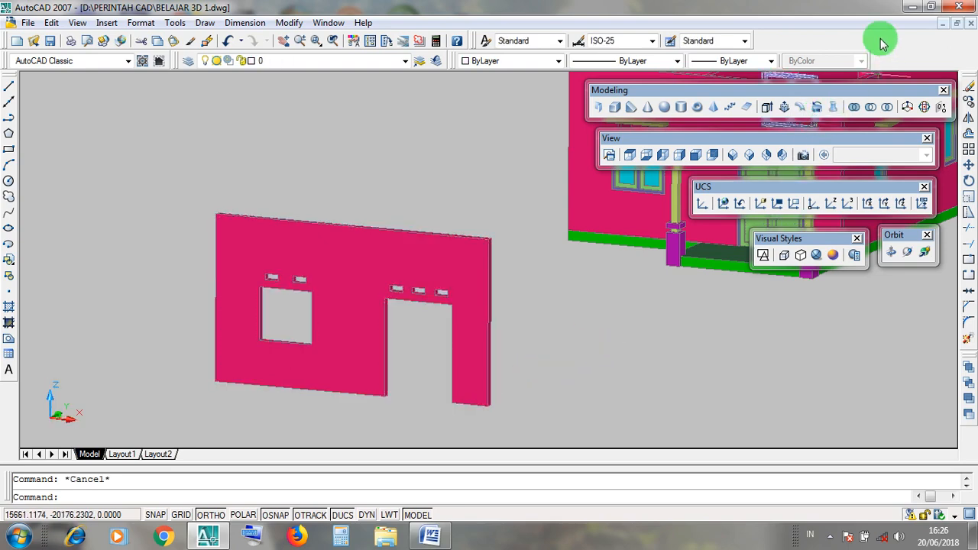
{"action": "left_click", "coordinate": [944, 25]}
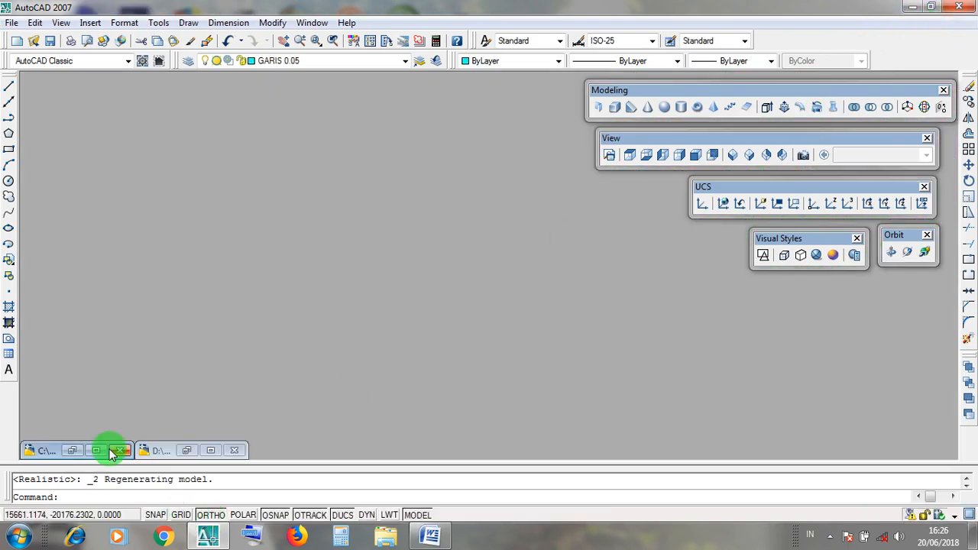
{"action": "left_click", "coordinate": [96, 450]}
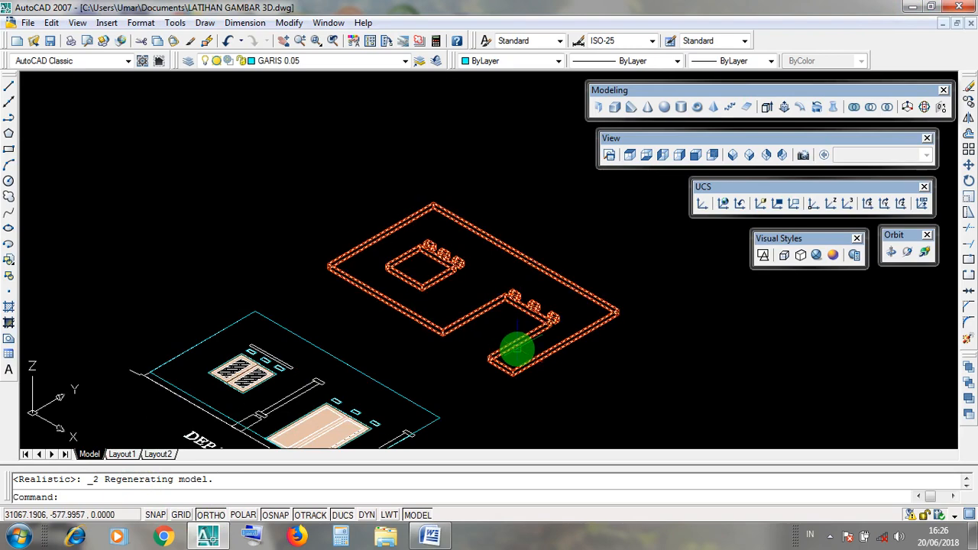
{"action": "left_click", "coordinate": [518, 352]}
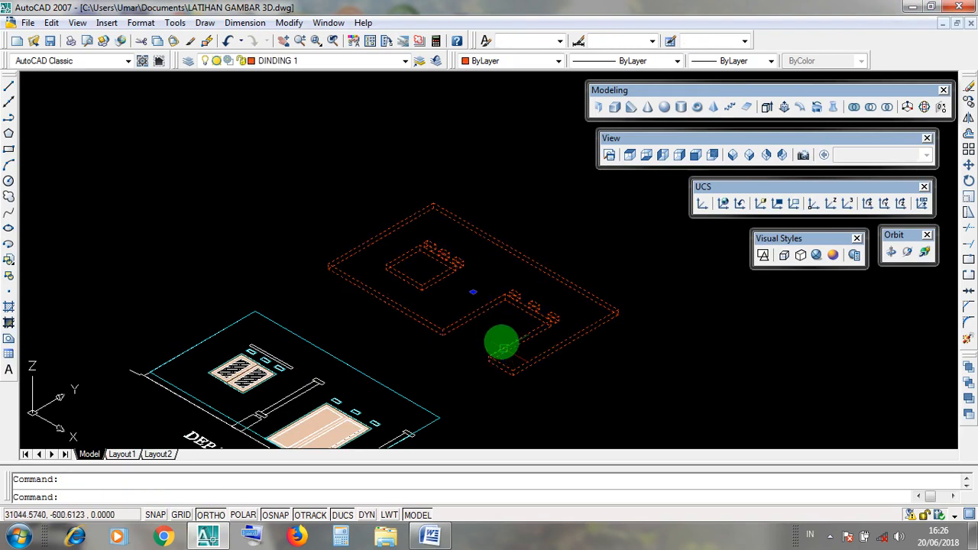
{"action": "mouse_move", "coordinate": [482, 301]}
{"action": "middle_mouse_down"}
{"action": "mouse_move", "coordinate": [415, 353]}
{"action": "mouse_move", "coordinate": [253, 435]}
{"action": "mouse_move", "coordinate": [200, 377]}
{"action": "middle_mouse_up"}
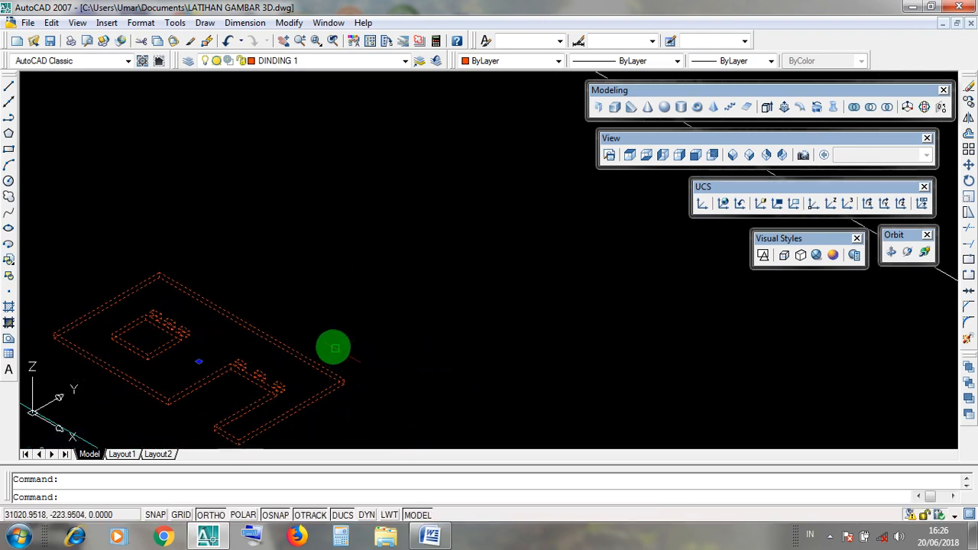
{"action": "key", "text": "Escape"}
{"action": "middle_click_drag", "start_coordinate": [269, 349], "coordinate": [374, 299]}
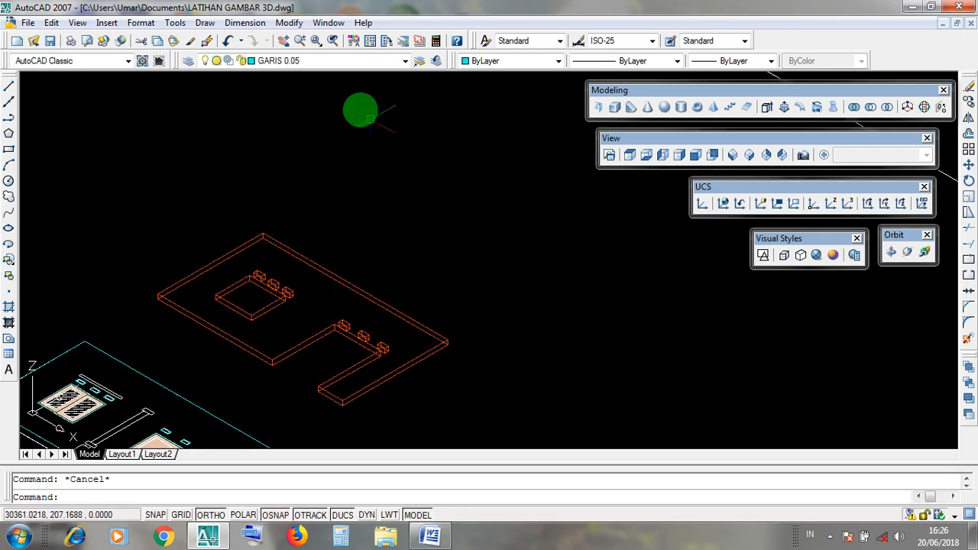
{"action": "left_click", "coordinate": [289, 24]}
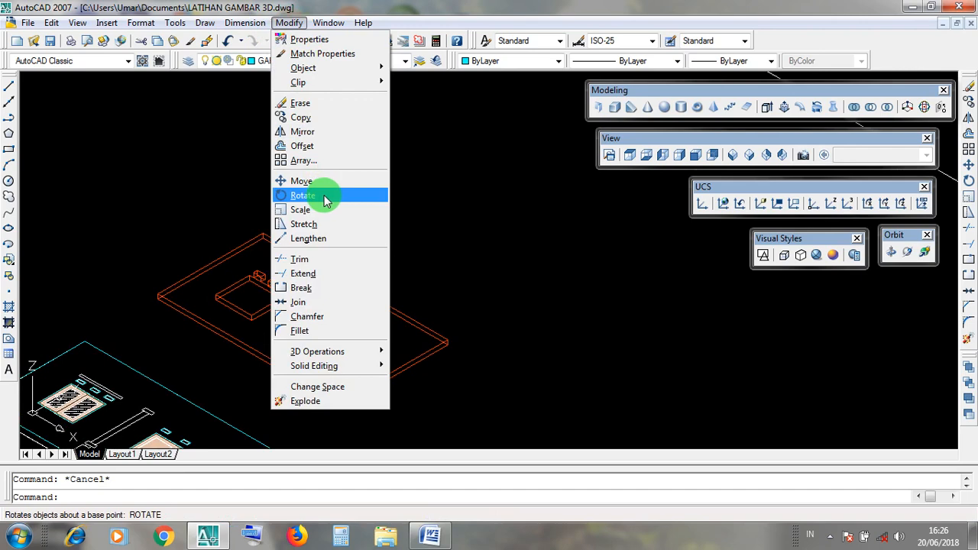
{"action": "left_click", "coordinate": [407, 220]}
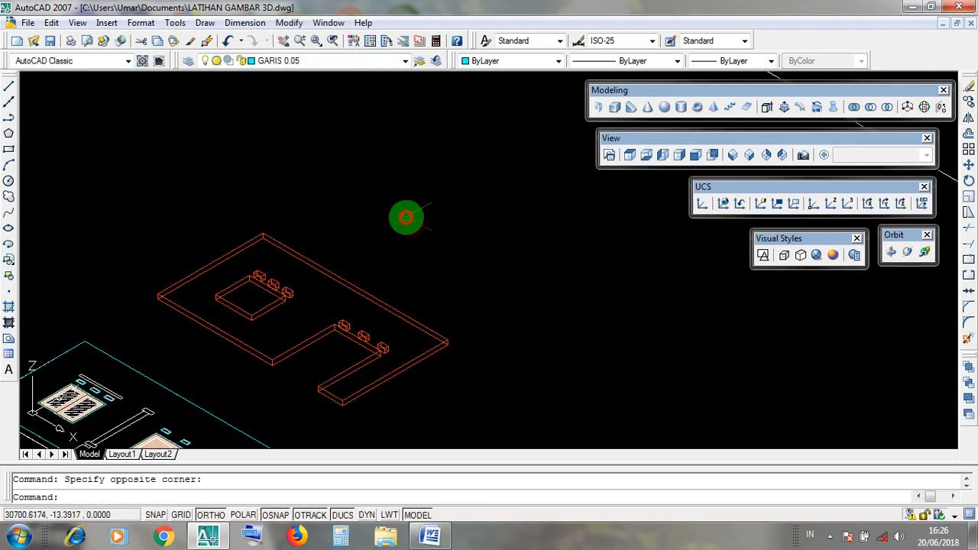
{"action": "left_click", "coordinate": [297, 25]}
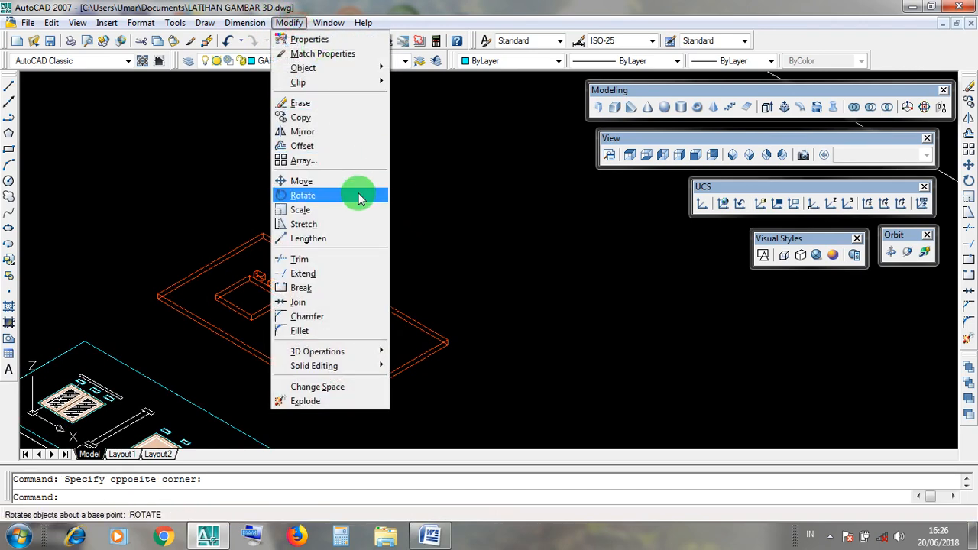
{"action": "left_click", "coordinate": [407, 233]}
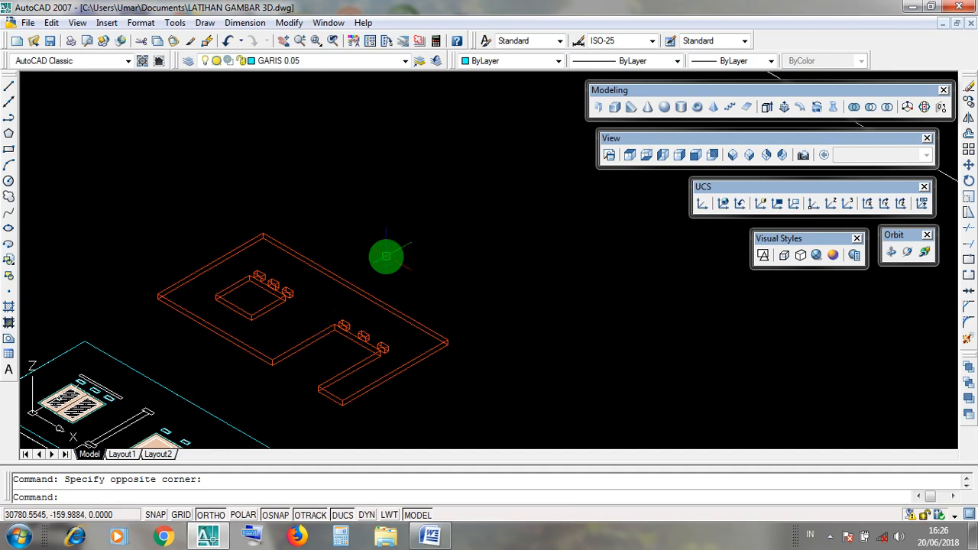
Step: Examine the UCS Z axis direction against the flat front wall solid and its base edge, selecting the solid briefly for reference
{"action": "mouse_move", "coordinate": [268, 190]}
{"action": "middle_mouse_down"}
{"action": "mouse_move", "coordinate": [203, 277]}
{"action": "mouse_move", "coordinate": [146, 227]}
{"action": "mouse_move", "coordinate": [160, 230]}
{"action": "middle_mouse_up"}
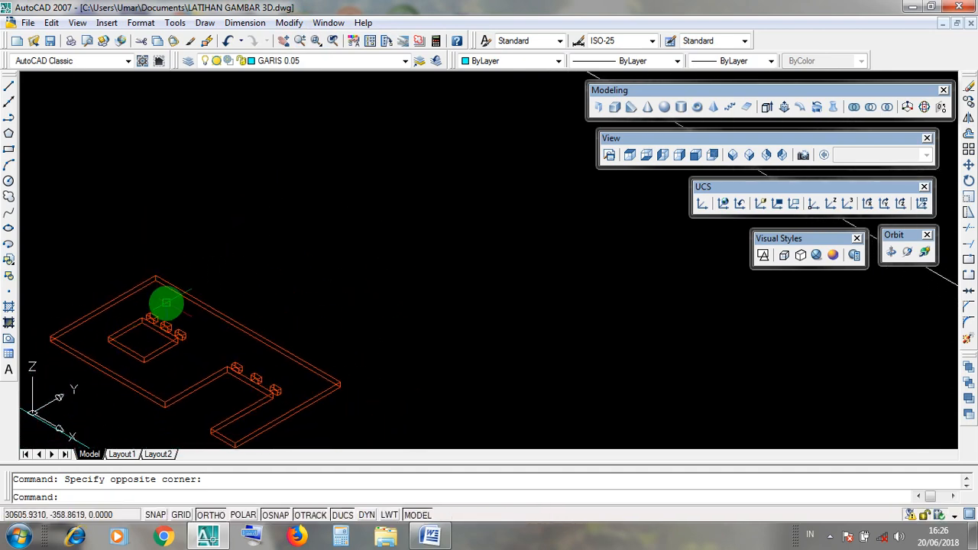
{"action": "mouse_move", "coordinate": [166, 303]}
{"action": "middle_mouse_down"}
{"action": "mouse_move", "coordinate": [240, 367]}
{"action": "mouse_move", "coordinate": [299, 329]}
{"action": "mouse_move", "coordinate": [241, 350]}
{"action": "mouse_move", "coordinate": [178, 305]}
{"action": "mouse_move", "coordinate": [137, 323]}
{"action": "mouse_move", "coordinate": [218, 372]}
{"action": "mouse_move", "coordinate": [199, 344]}
{"action": "middle_mouse_up"}
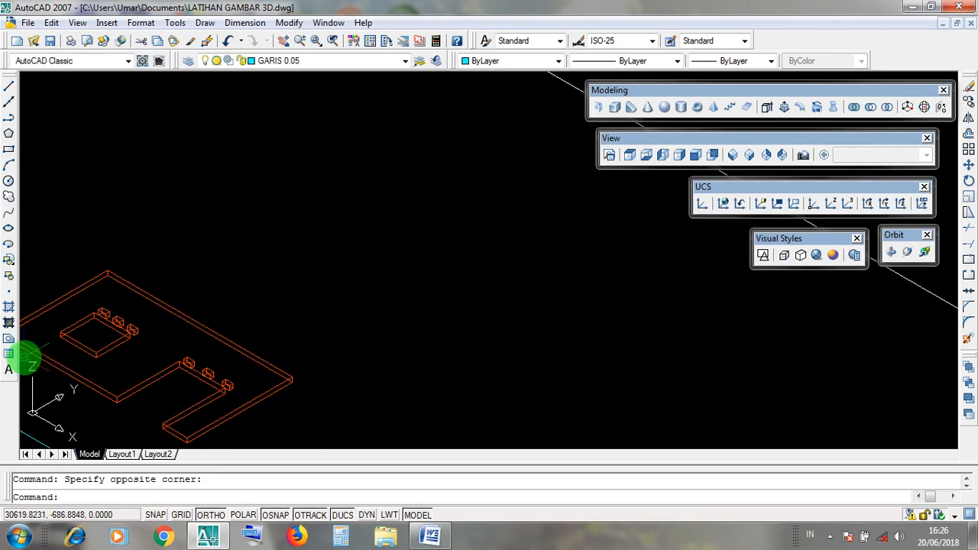
{"action": "left_click", "coordinate": [33, 369]}
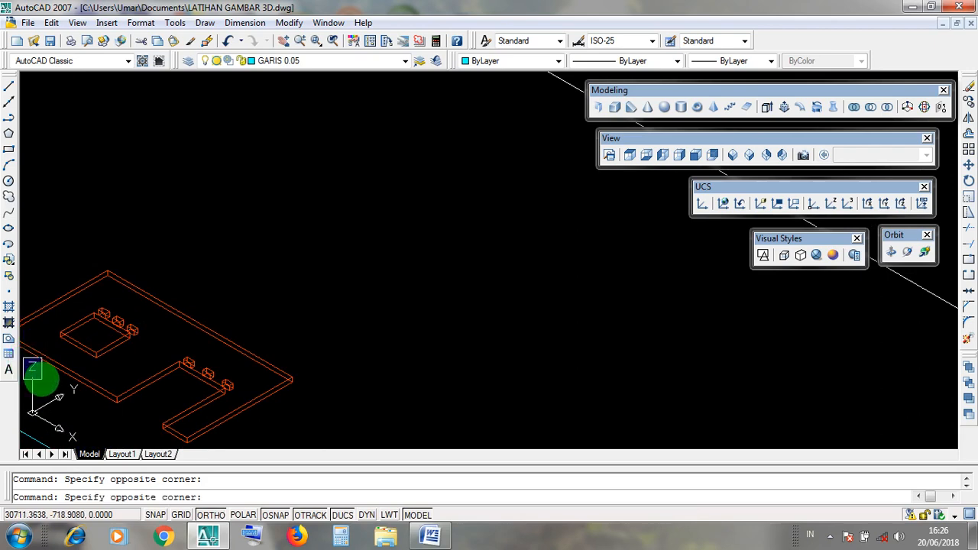
{"action": "mouse_move", "coordinate": [44, 377]}
{"action": "middle_mouse_down"}
{"action": "mouse_move", "coordinate": [253, 290]}
{"action": "mouse_move", "coordinate": [366, 219]}
{"action": "middle_mouse_up"}
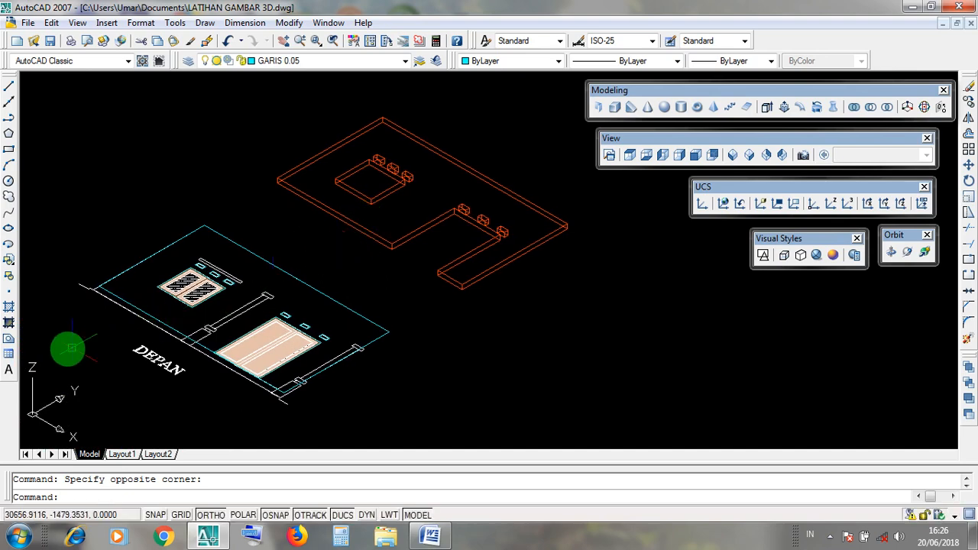
{"action": "left_click", "coordinate": [31, 364]}
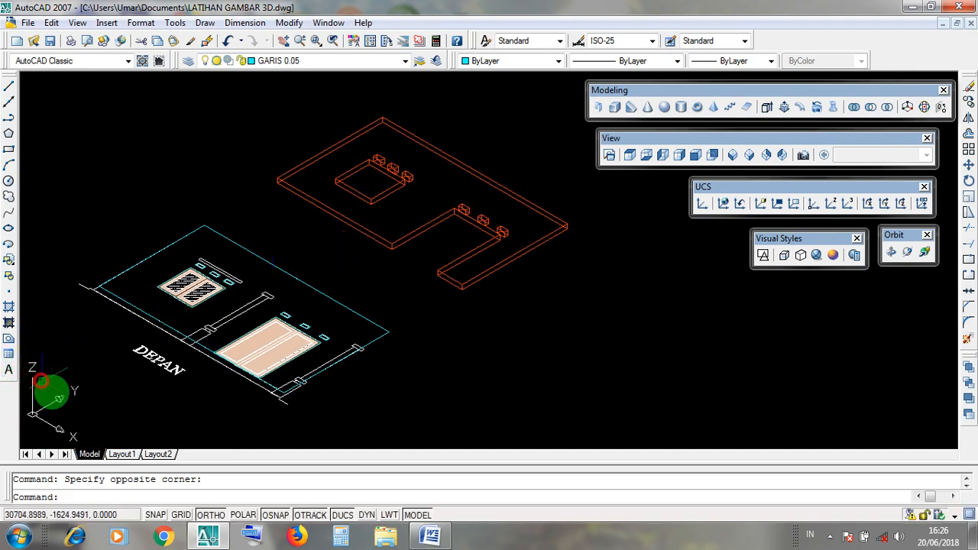
{"action": "left_click", "coordinate": [73, 432]}
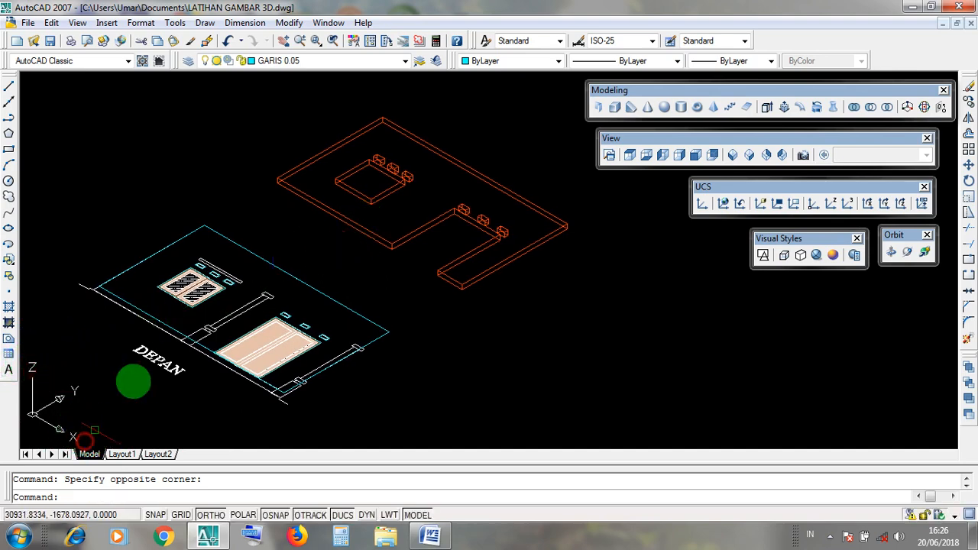
{"action": "left_click", "coordinate": [281, 182]}
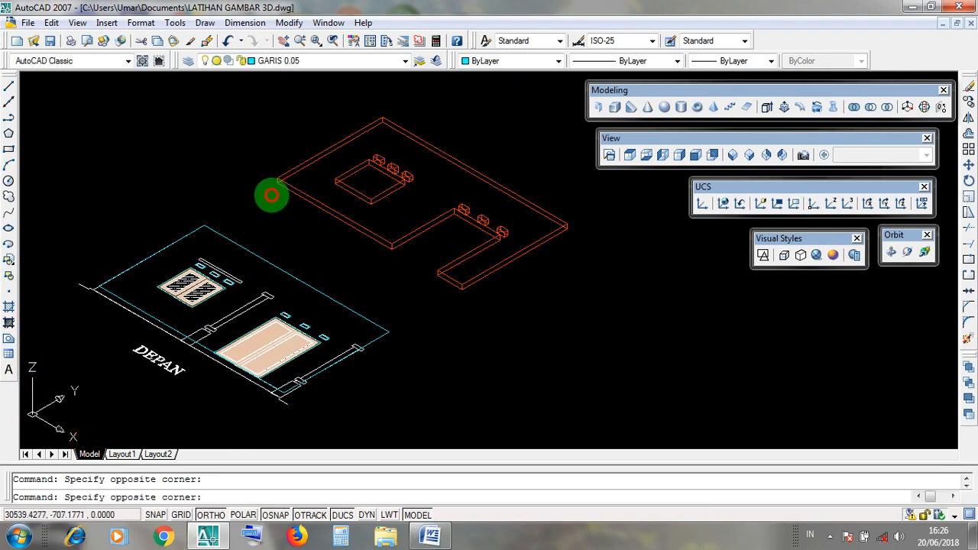
{"action": "left_click", "coordinate": [263, 191]}
{"action": "scroll", "coordinate": [272, 190], "scroll_direction": "up", "scroll_amount": 3}
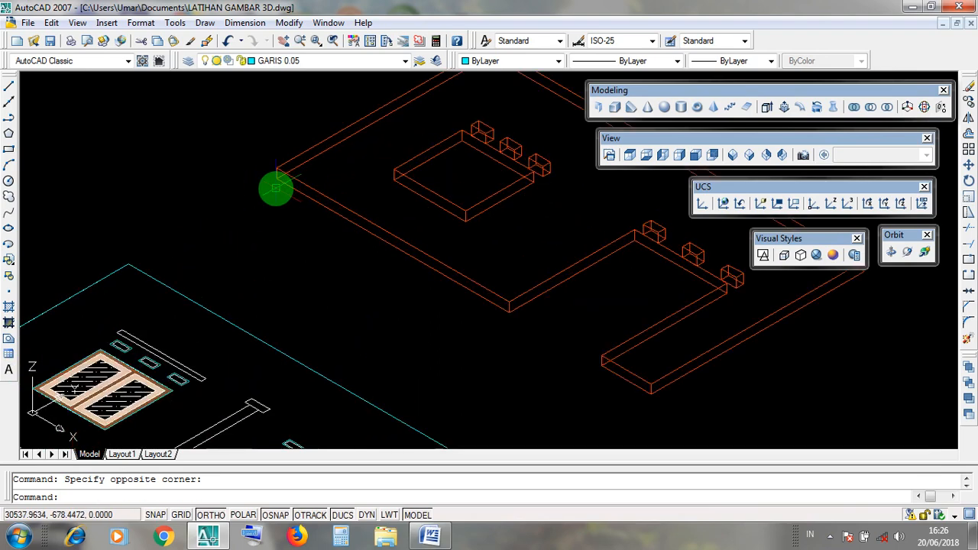
{"action": "left_click", "coordinate": [272, 186]}
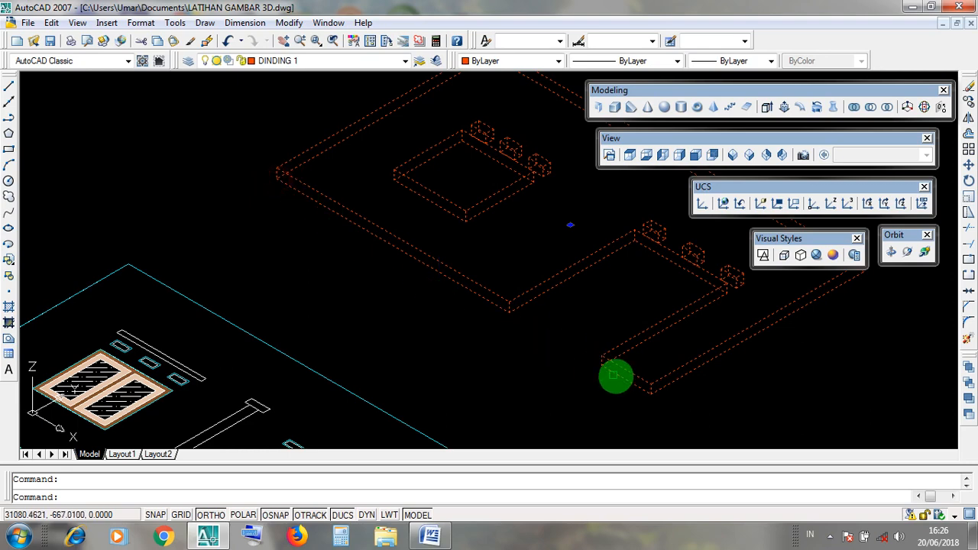
{"action": "scroll", "coordinate": [645, 392], "scroll_direction": "down", "scroll_amount": 2}
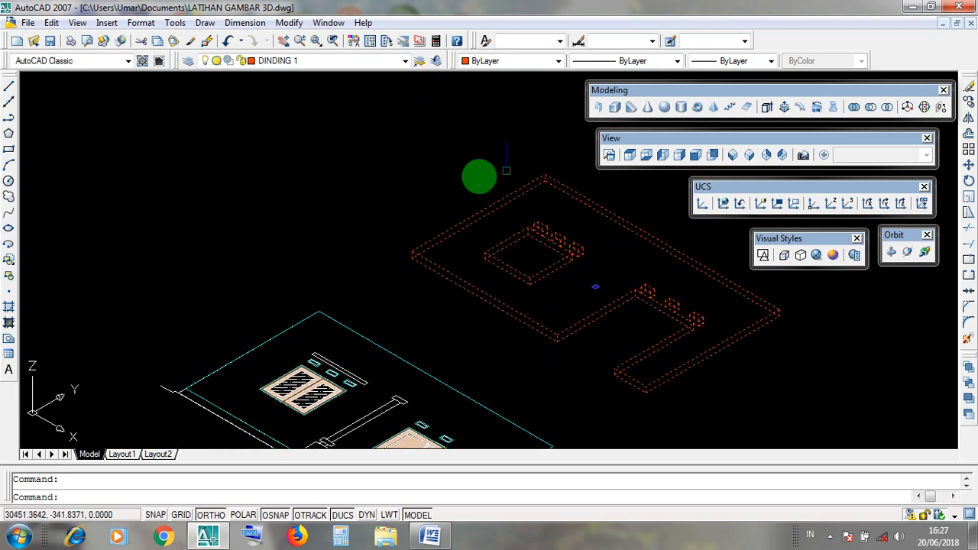
{"action": "left_click", "coordinate": [39, 353]}
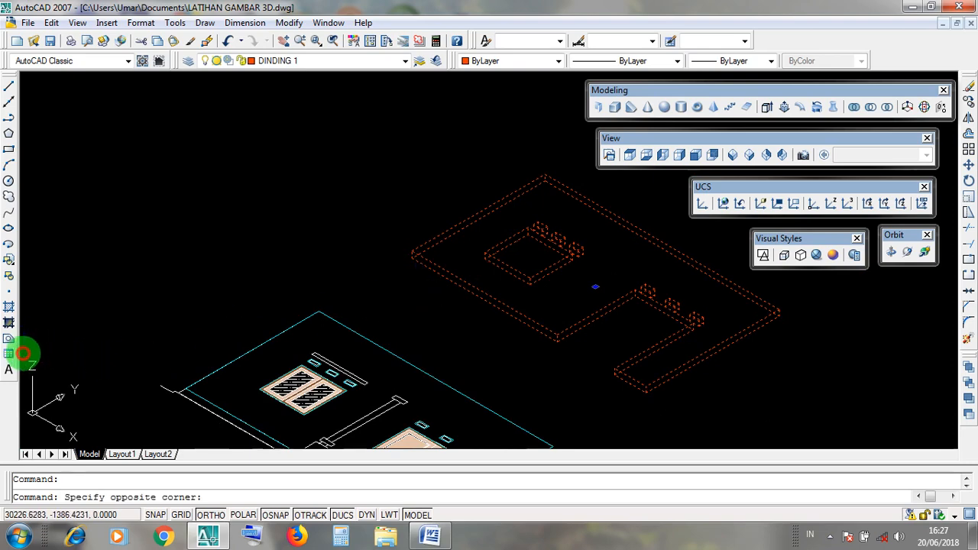
{"action": "left_click", "coordinate": [63, 378]}
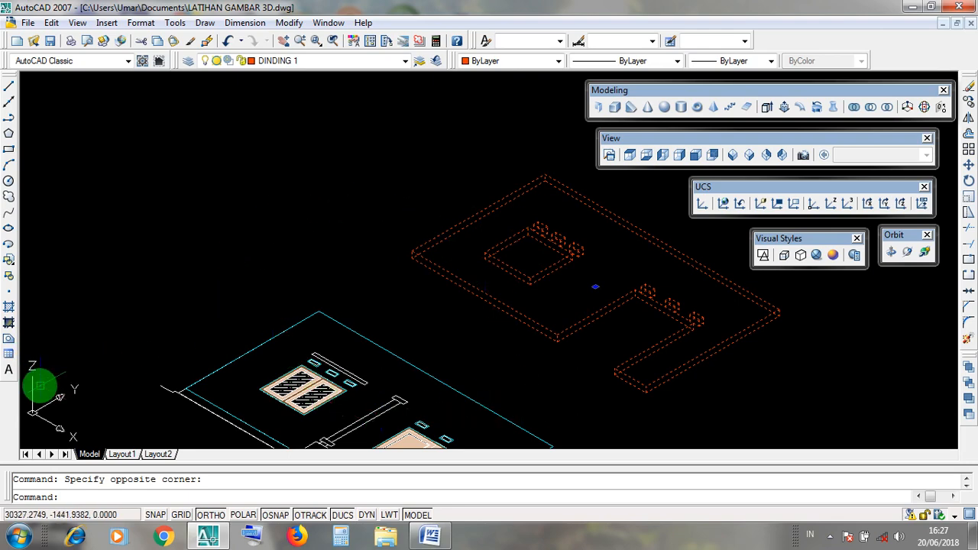
{"action": "key", "text": "Escape"}
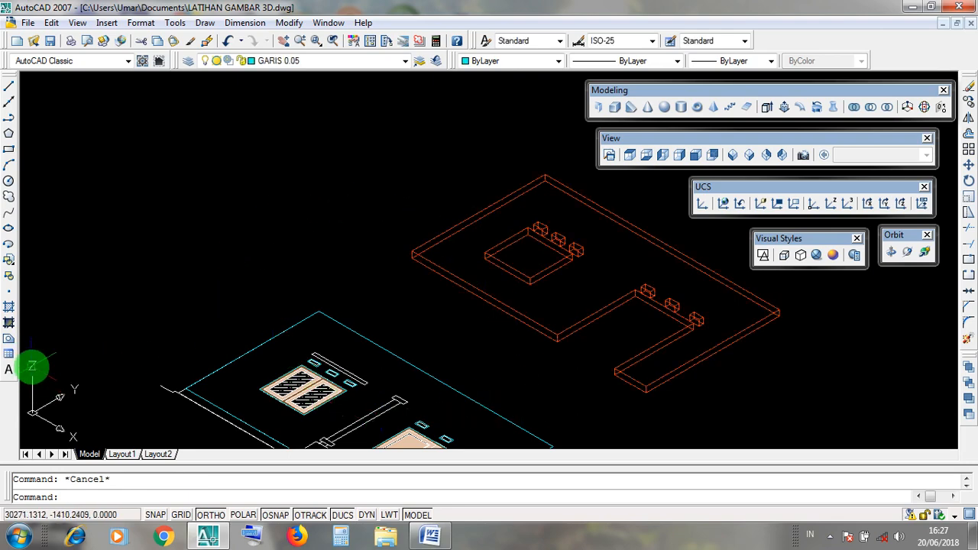
{"action": "left_click", "coordinate": [32, 367]}
{"action": "left_click", "coordinate": [32, 365]}
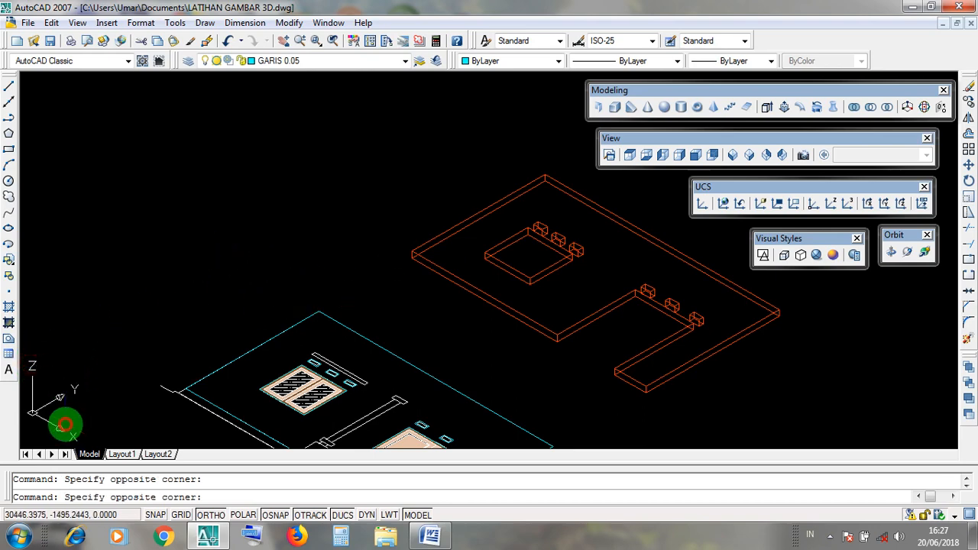
{"action": "left_click", "coordinate": [82, 443]}
{"action": "middle_click_drag", "start_coordinate": [415, 288], "coordinate": [365, 279]}
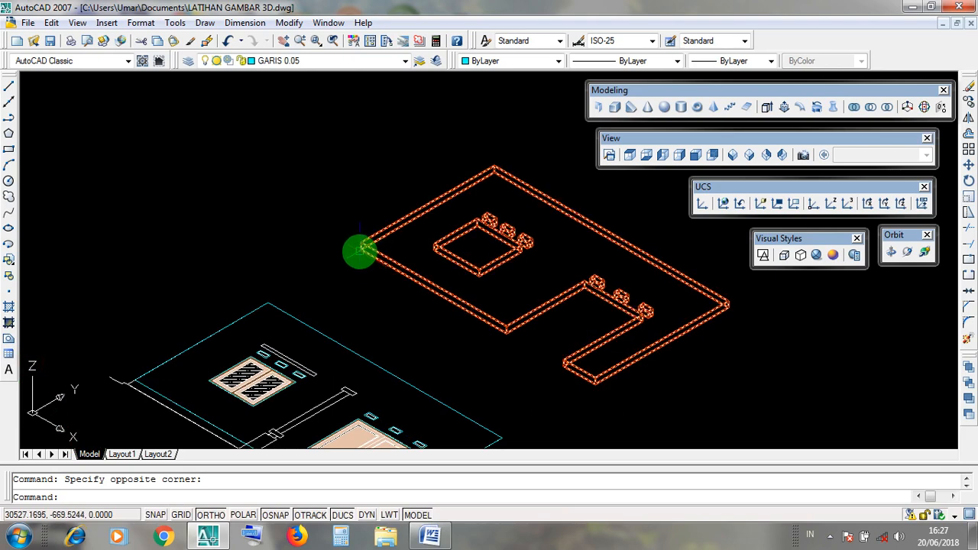
{"action": "left_click", "coordinate": [359, 252]}
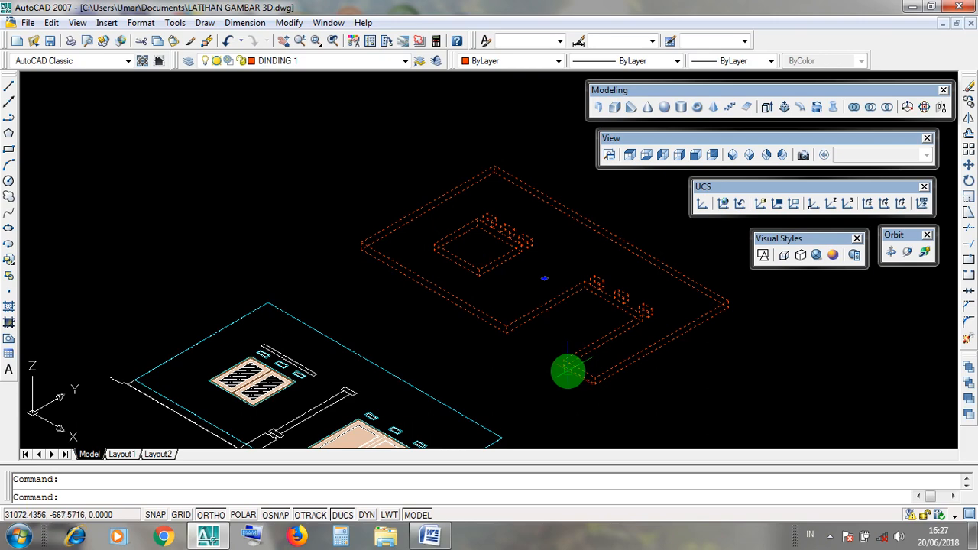
{"action": "key", "text": "Escape"}
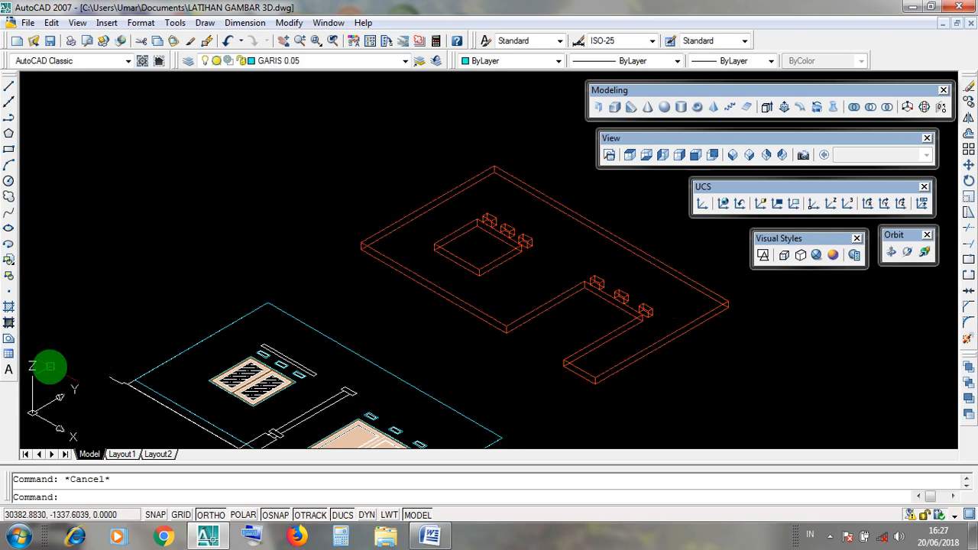
{"action": "left_click", "coordinate": [32, 360]}
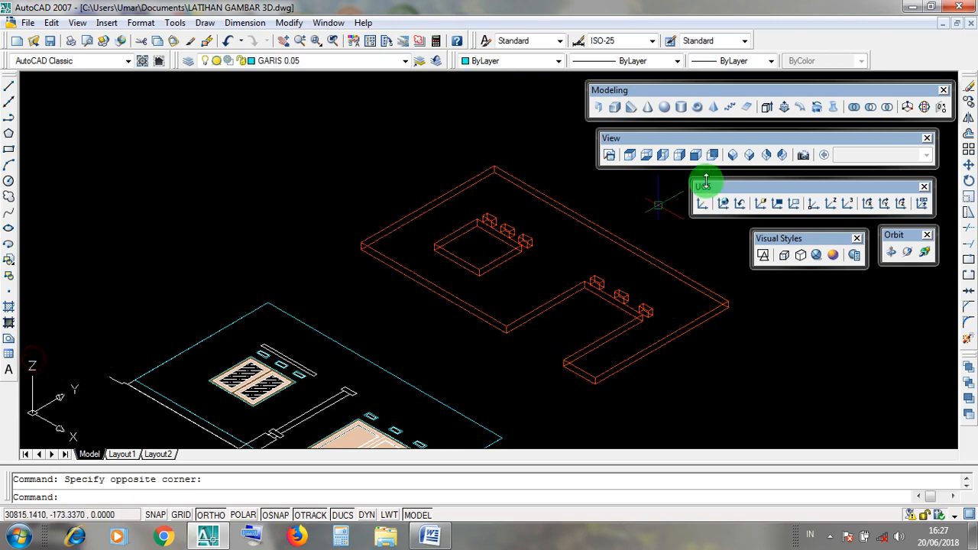
Step: Redefine the UCS by Z-axis vector with Ortho on, placing the origin just outside the wall's window-side base corner and Z parallel to its base edge
{"action": "left_click", "coordinate": [713, 188]}
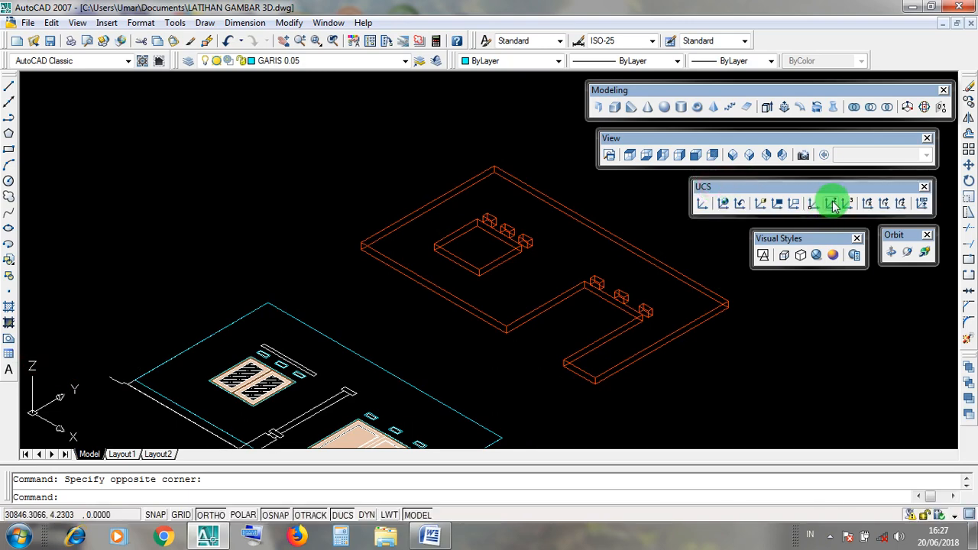
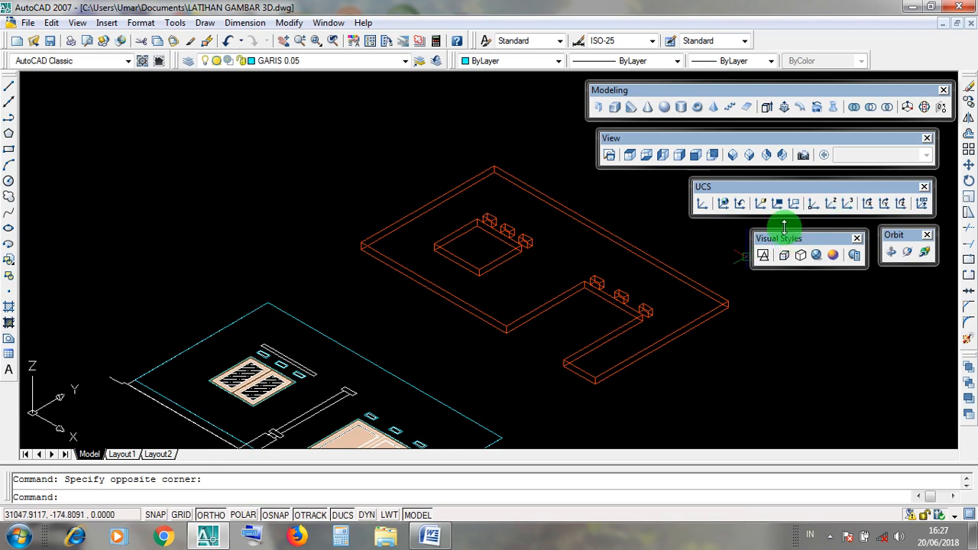
{"action": "left_click", "coordinate": [213, 514]}
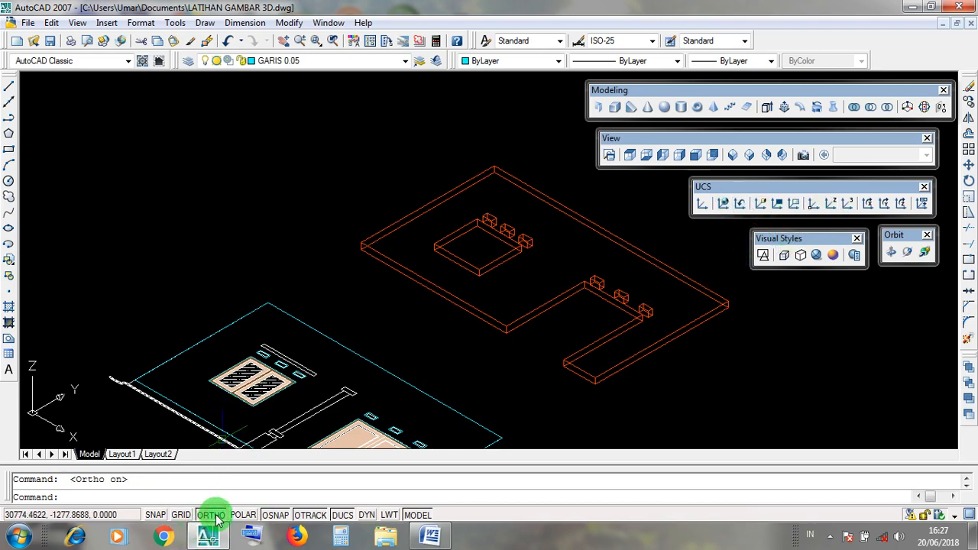
{"action": "left_click", "coordinate": [212, 514]}
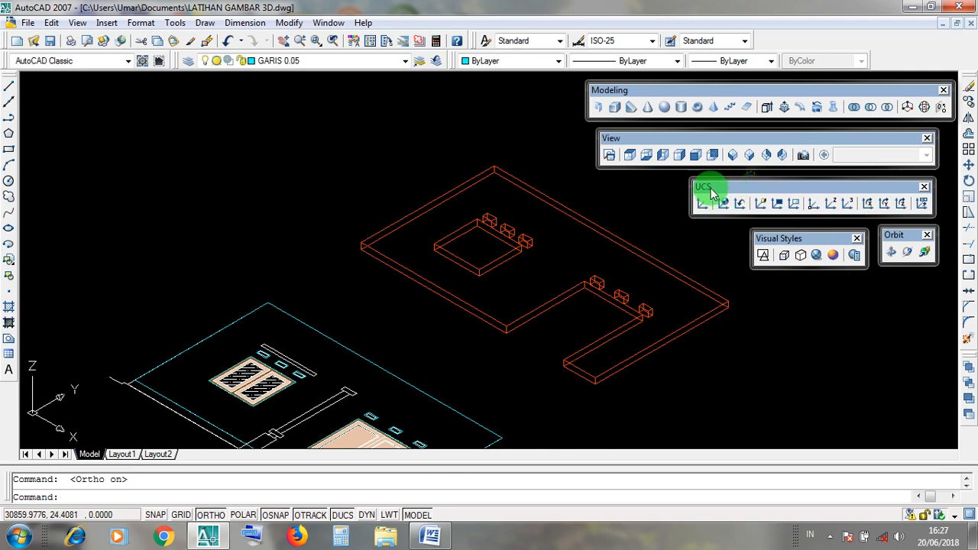
{"action": "left_click_drag", "start_coordinate": [709, 189], "coordinate": [711, 192]}
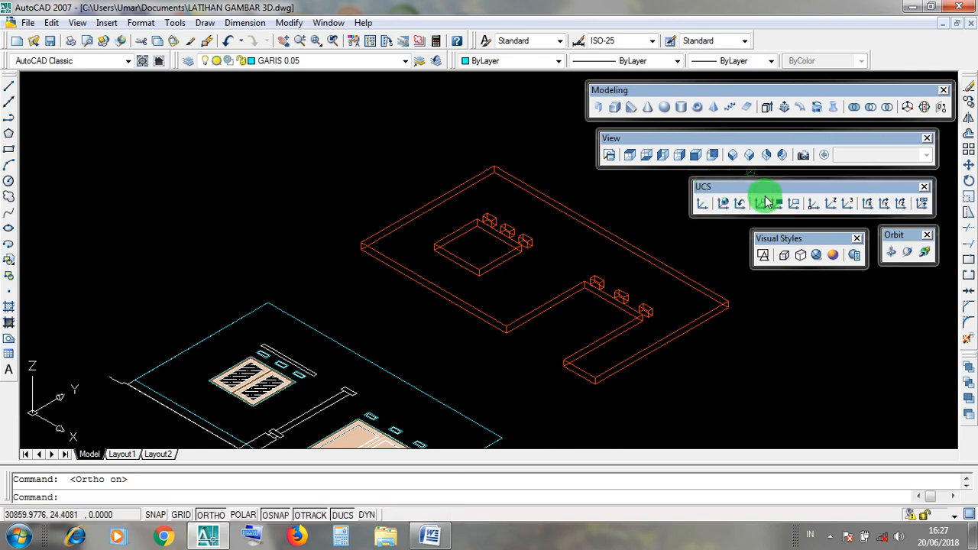
{"action": "left_click", "coordinate": [832, 204]}
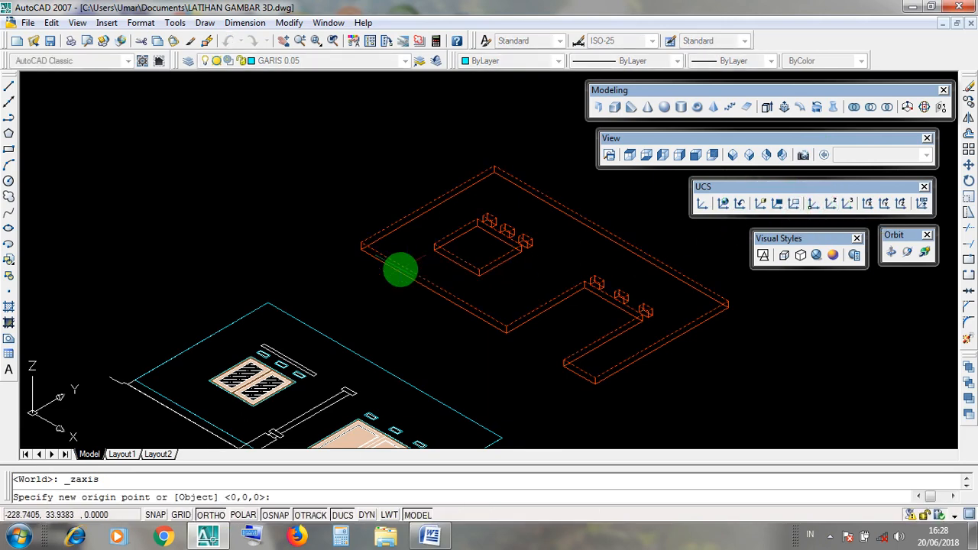
{"action": "left_click", "coordinate": [339, 264]}
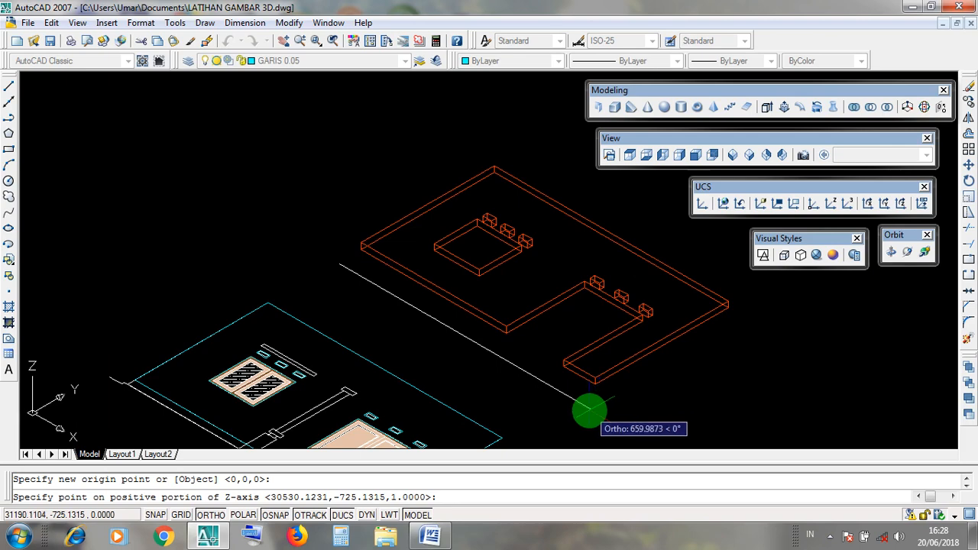
{"action": "left_click", "coordinate": [589, 411]}
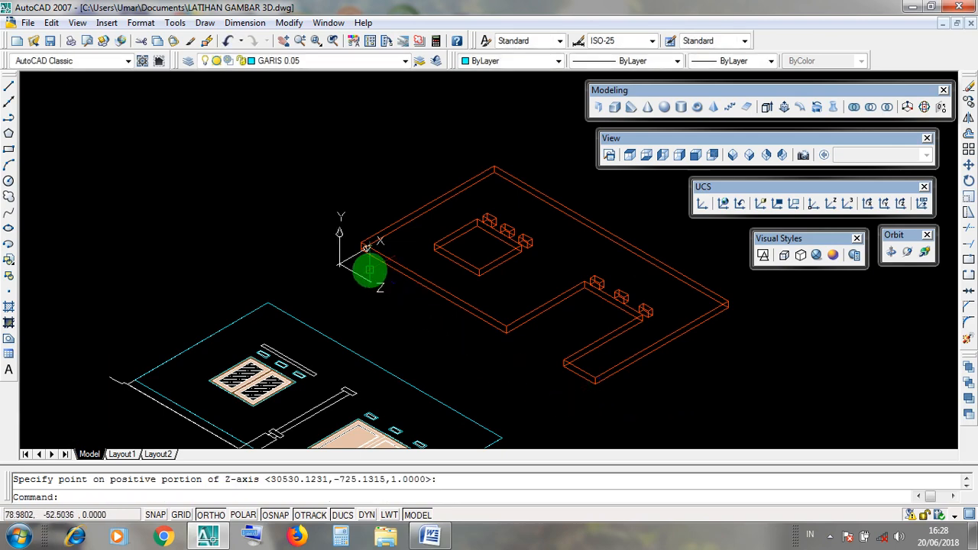
{"action": "left_click", "coordinate": [368, 270]}
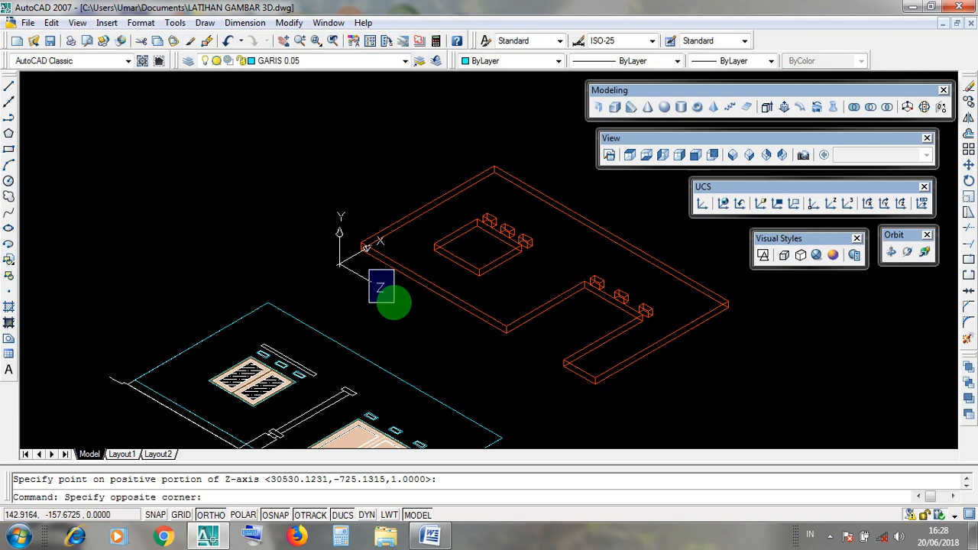
{"action": "left_click", "coordinate": [393, 299]}
{"action": "left_click", "coordinate": [371, 256]}
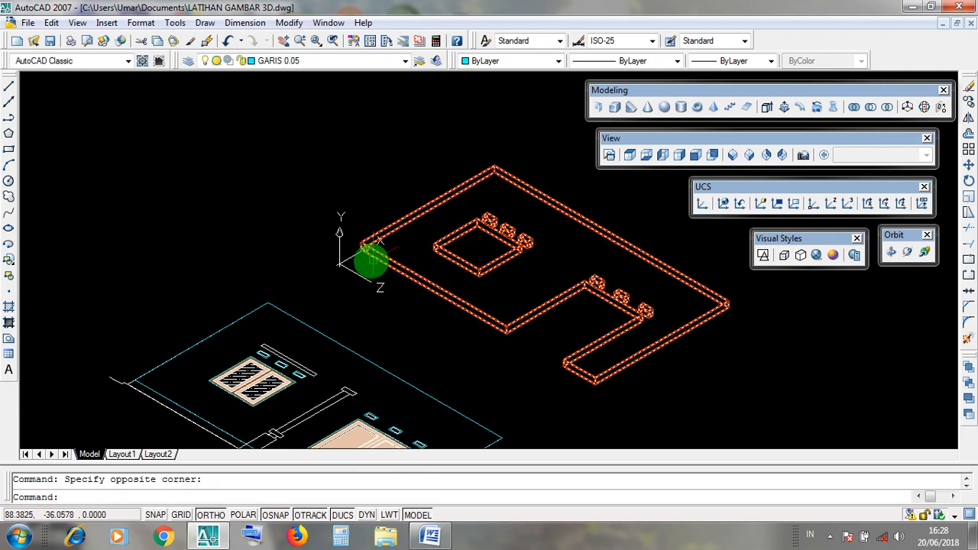
Step: Redefine the UCS by Z-axis vector again, moving the origin slightly farther from the wall's window-side base corner, with Z parallel to the base edge
{"action": "left_click", "coordinate": [361, 249]}
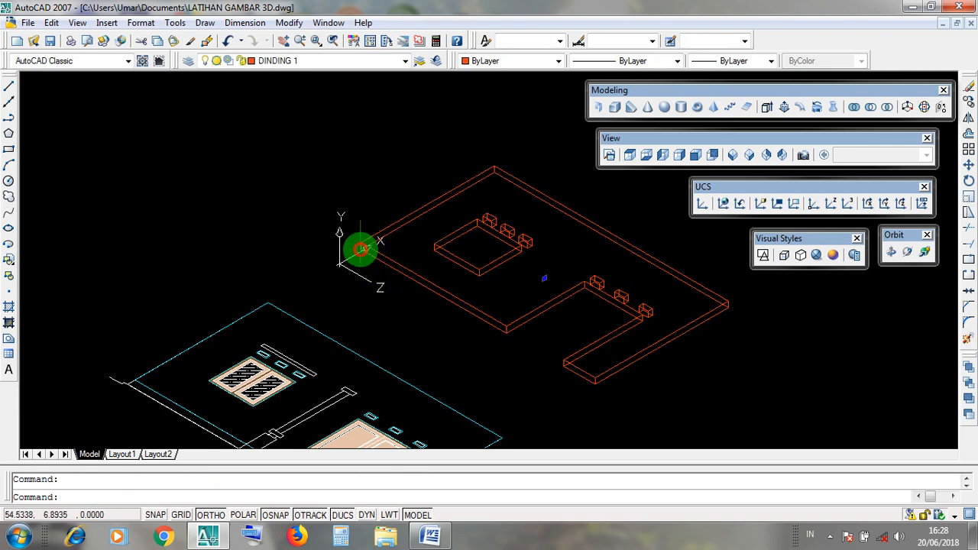
{"action": "left_click", "coordinate": [586, 381]}
{"action": "key", "text": "Escape"}
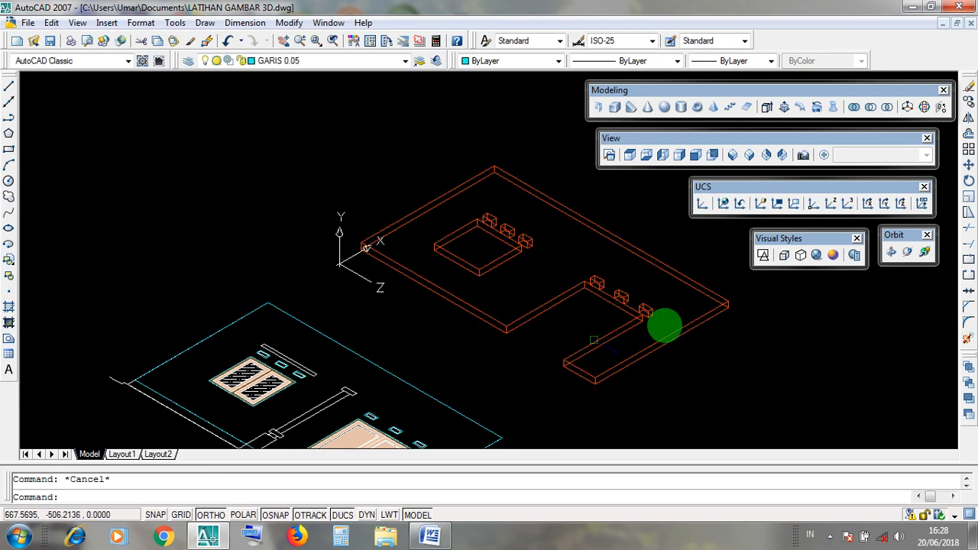
{"action": "left_click", "coordinate": [830, 204]}
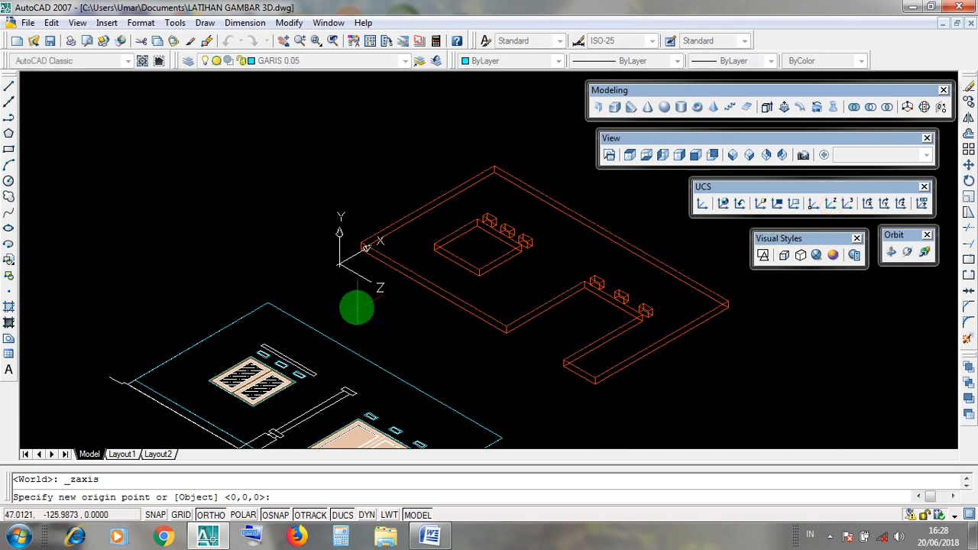
{"action": "left_click", "coordinate": [334, 261]}
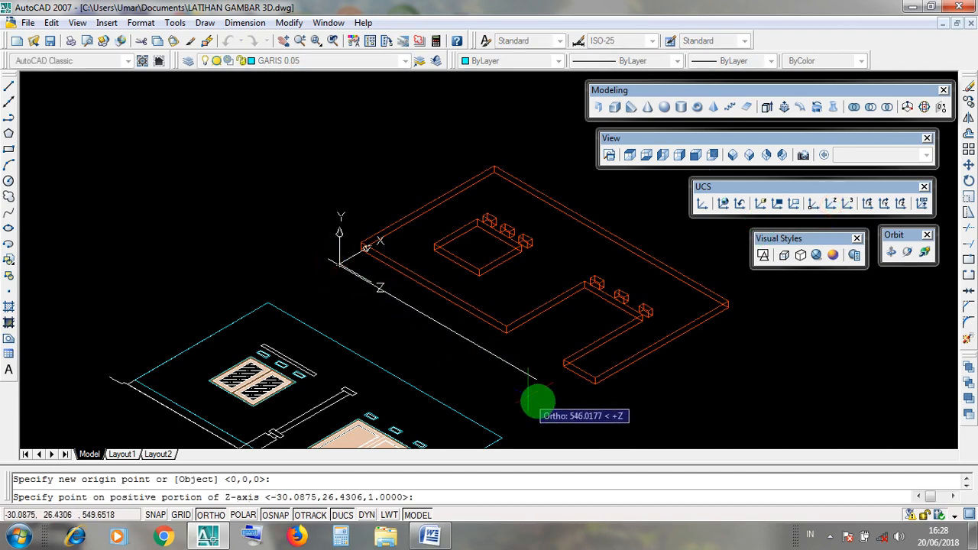
{"action": "left_click", "coordinate": [594, 407]}
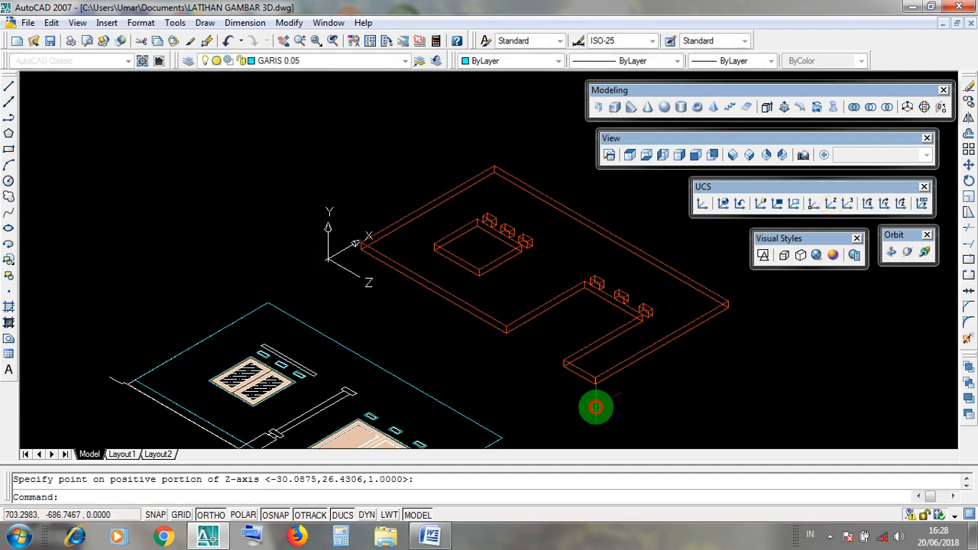
Step: Examine how the new UCS Z axis runs alongside the flat front wall solid's base edge
{"action": "left_click", "coordinate": [356, 268]}
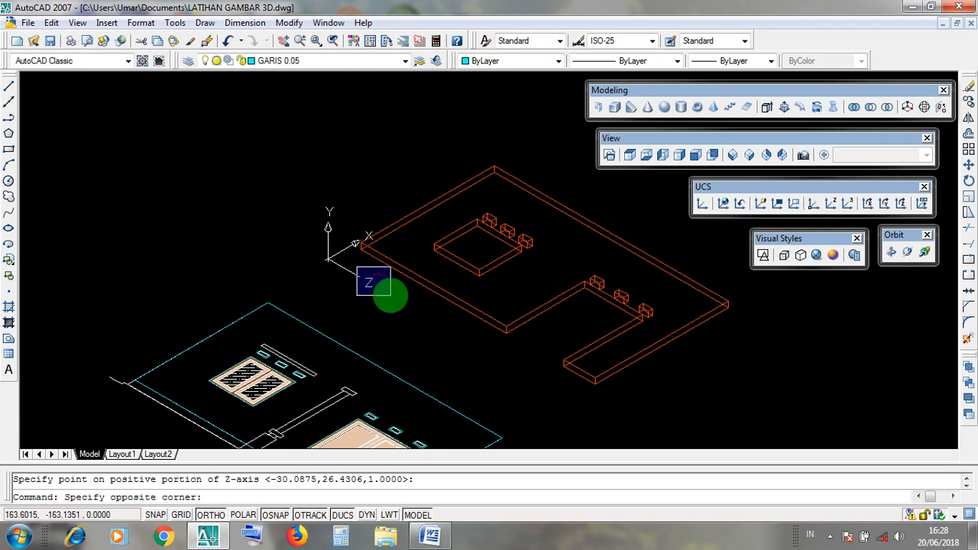
{"action": "left_click", "coordinate": [390, 296]}
{"action": "left_click", "coordinate": [354, 265]}
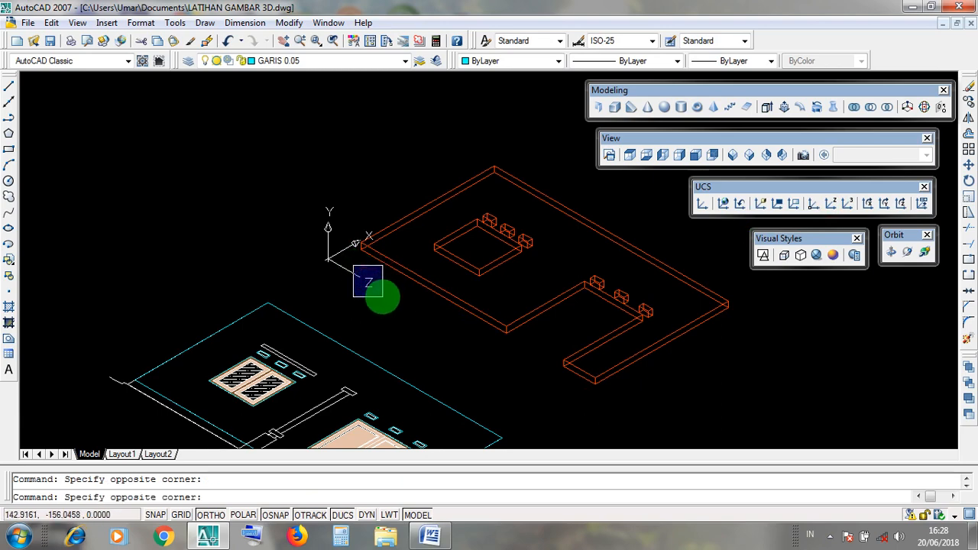
{"action": "left_click", "coordinate": [382, 296]}
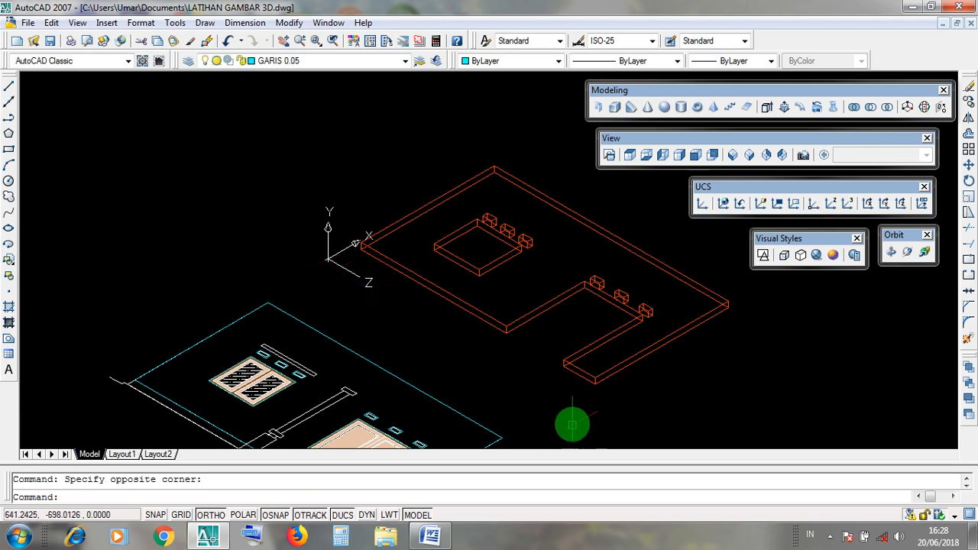
{"action": "left_click", "coordinate": [475, 311]}
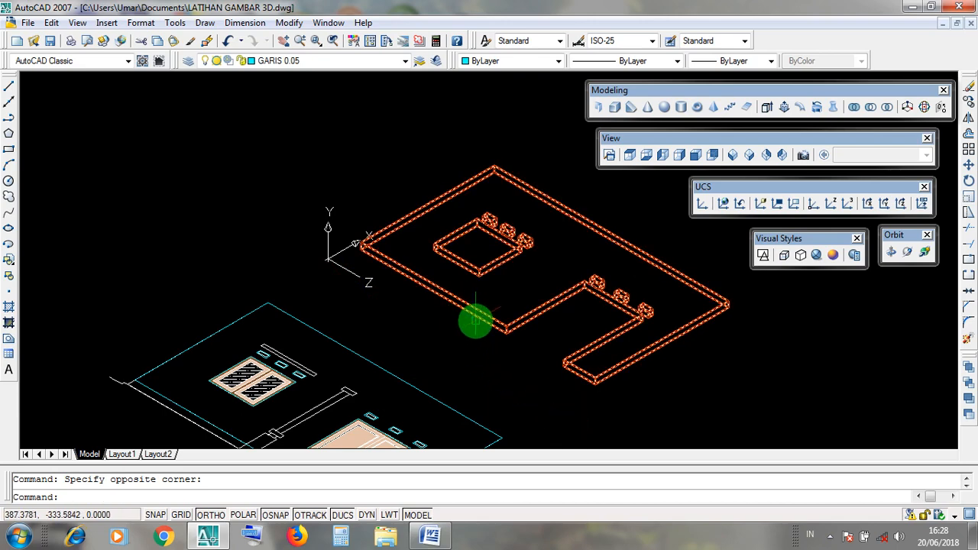
{"action": "left_click", "coordinate": [495, 323]}
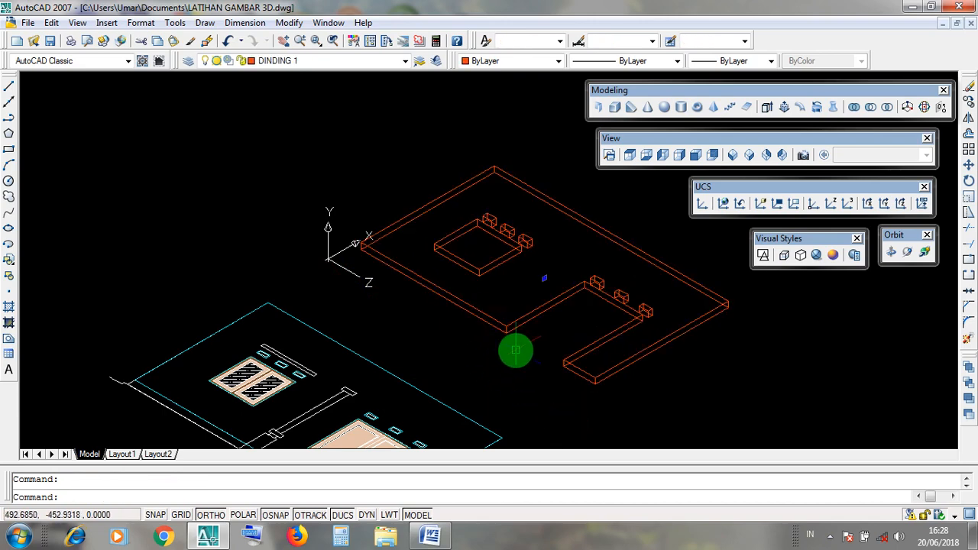
{"action": "mouse_move", "coordinate": [516, 347]}
{"action": "middle_mouse_down"}
{"action": "mouse_move", "coordinate": [430, 299]}
{"action": "mouse_move", "coordinate": [326, 323]}
{"action": "middle_mouse_up"}
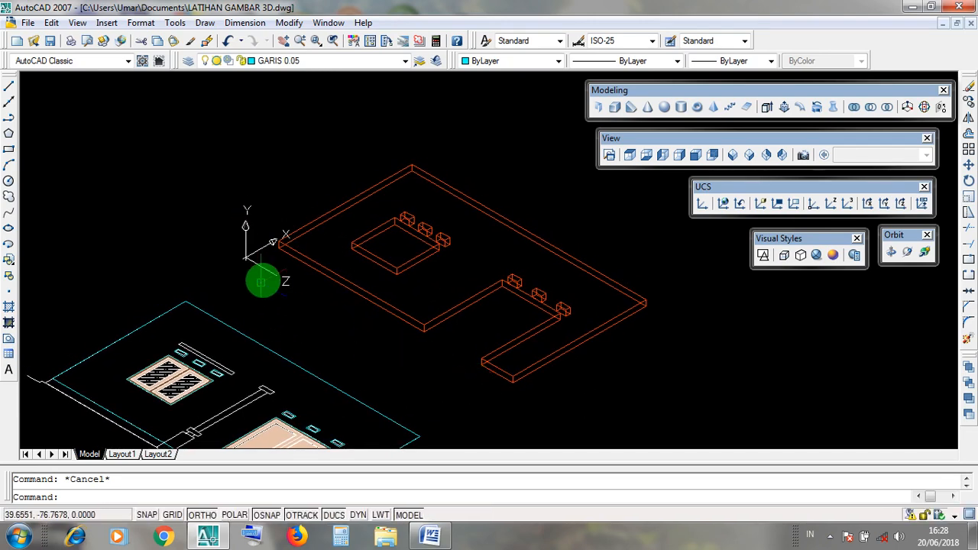
{"action": "left_click", "coordinate": [286, 286]}
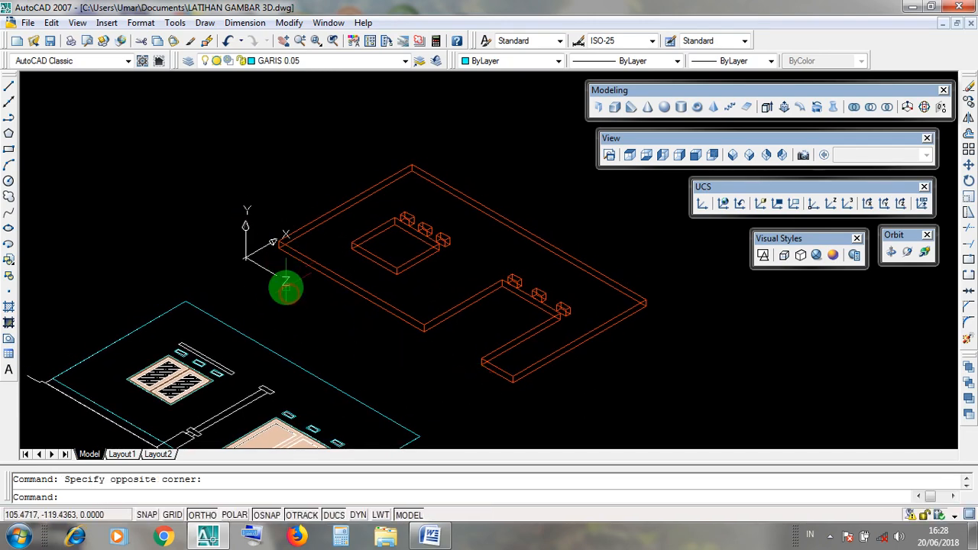
{"action": "middle_click_drag", "start_coordinate": [482, 320], "coordinate": [451, 315]}
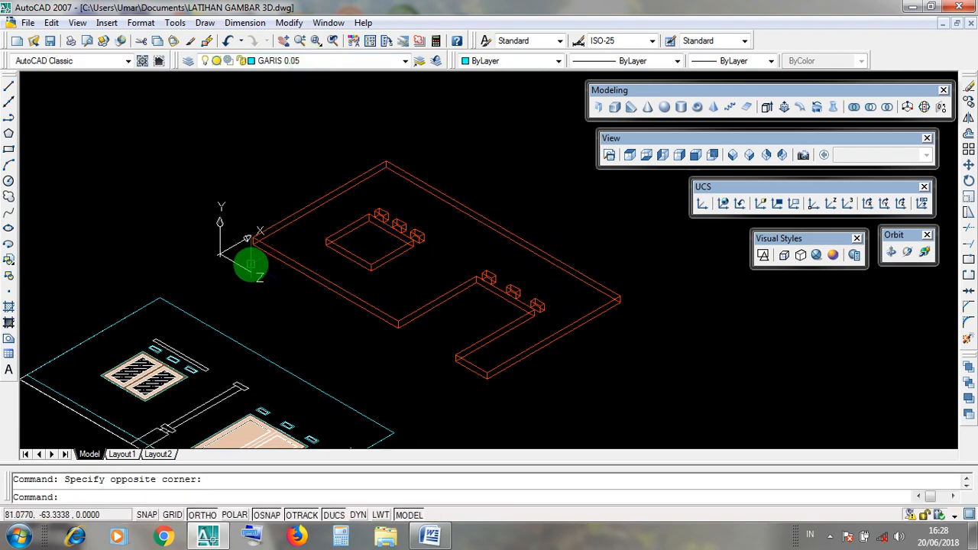
Step: Switch to Microsoft Word and bring up the CARA 3 section of the ROTATE notes
{"action": "left_click", "coordinate": [913, 13]}
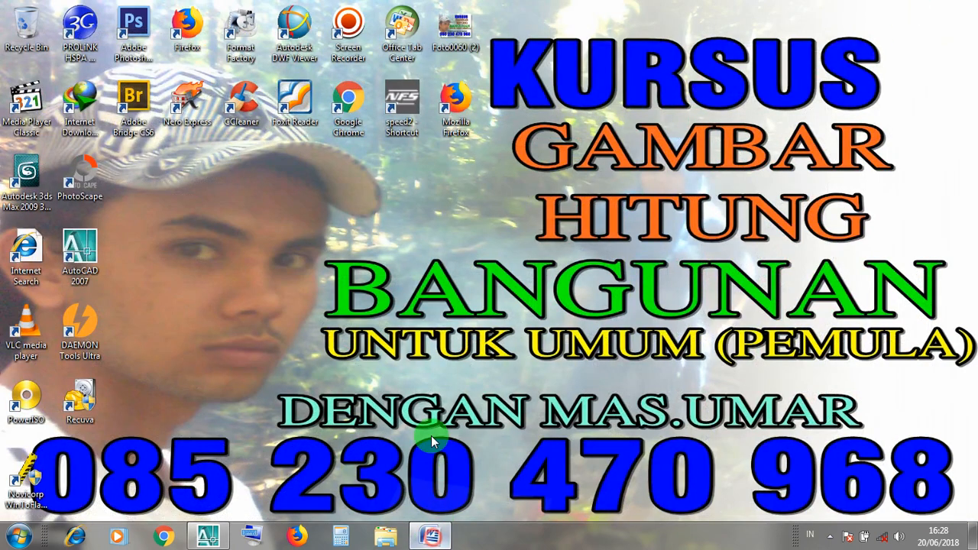
{"action": "left_click", "coordinate": [430, 537]}
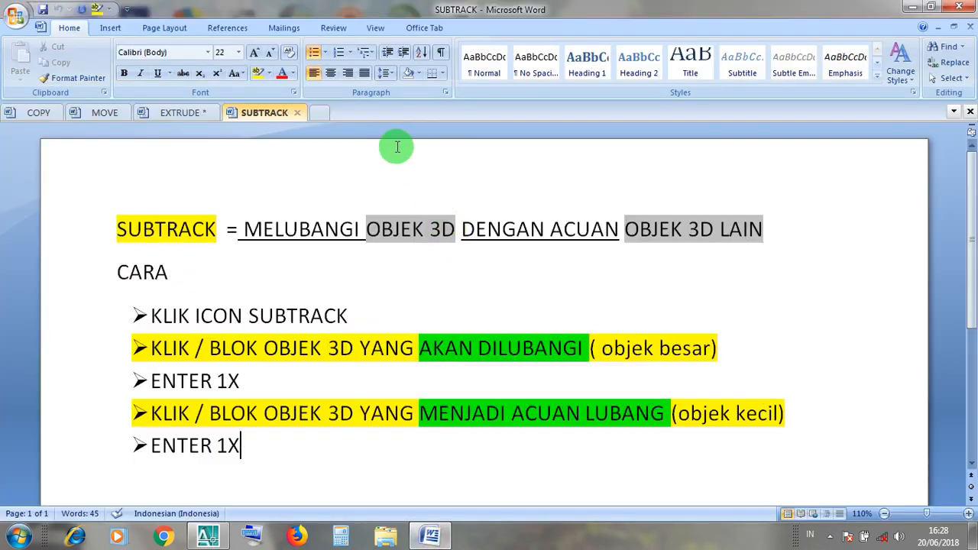
{"action": "left_click", "coordinate": [911, 8]}
{"action": "left_click", "coordinate": [830, 536]}
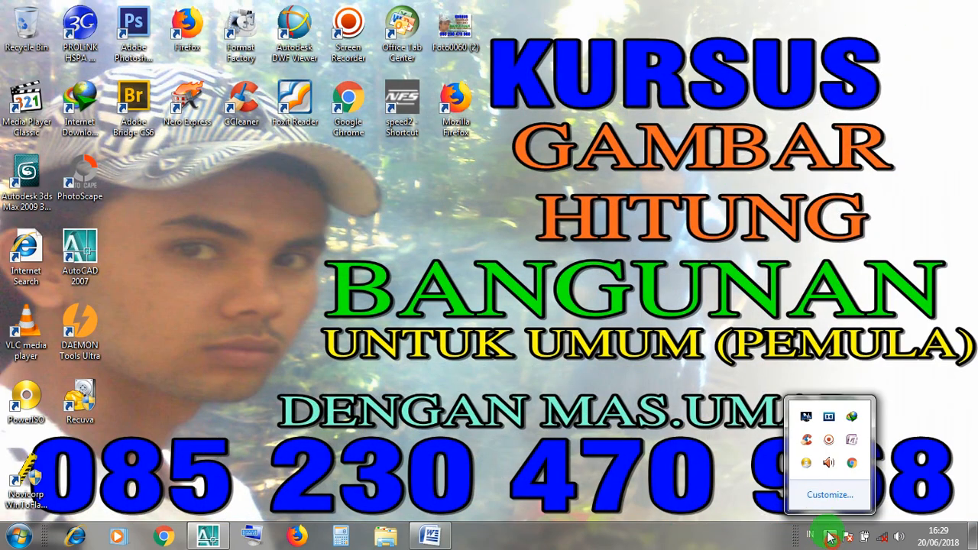
{"action": "right_click", "coordinate": [830, 441]}
{"action": "left_click", "coordinate": [924, 393]}
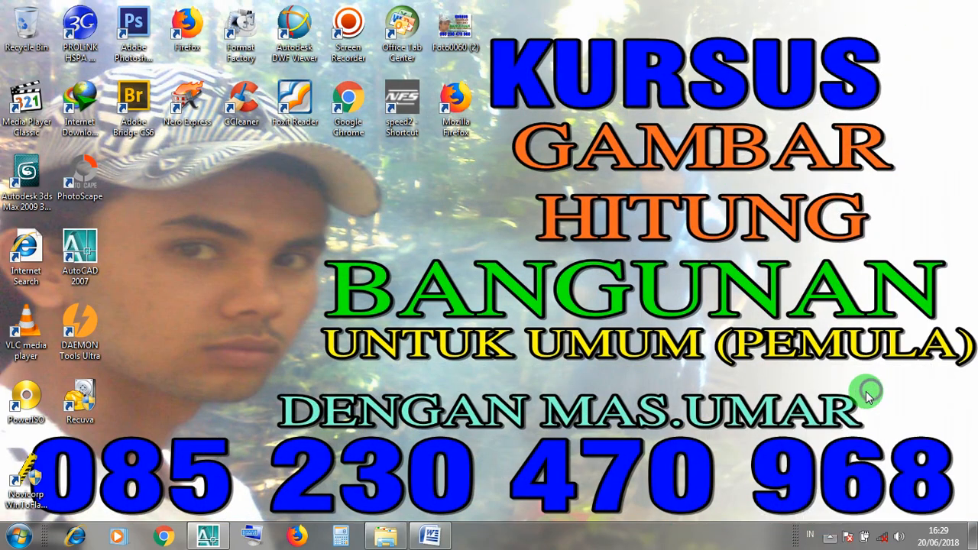
{"action": "left_click", "coordinate": [430, 538]}
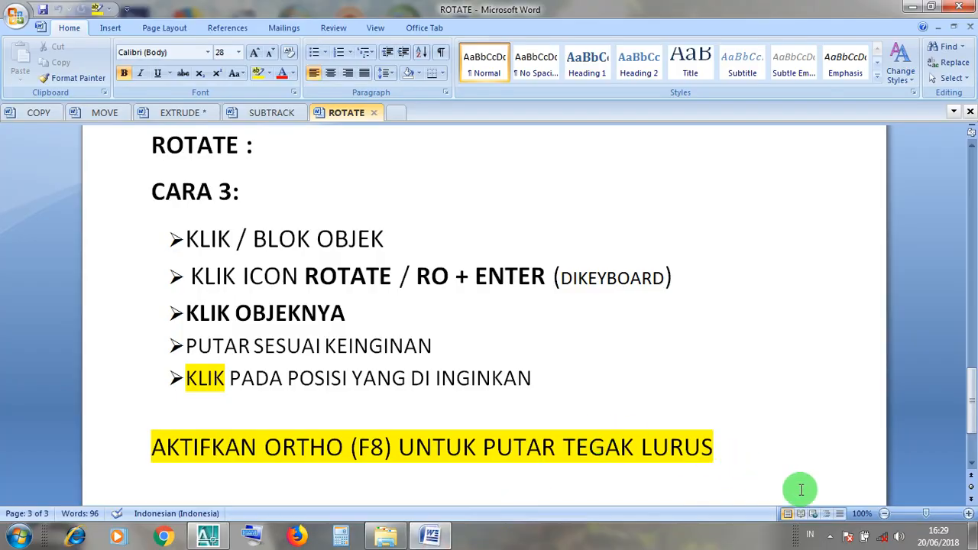
{"action": "left_click", "coordinate": [830, 538]}
{"action": "left_click", "coordinate": [768, 474]}
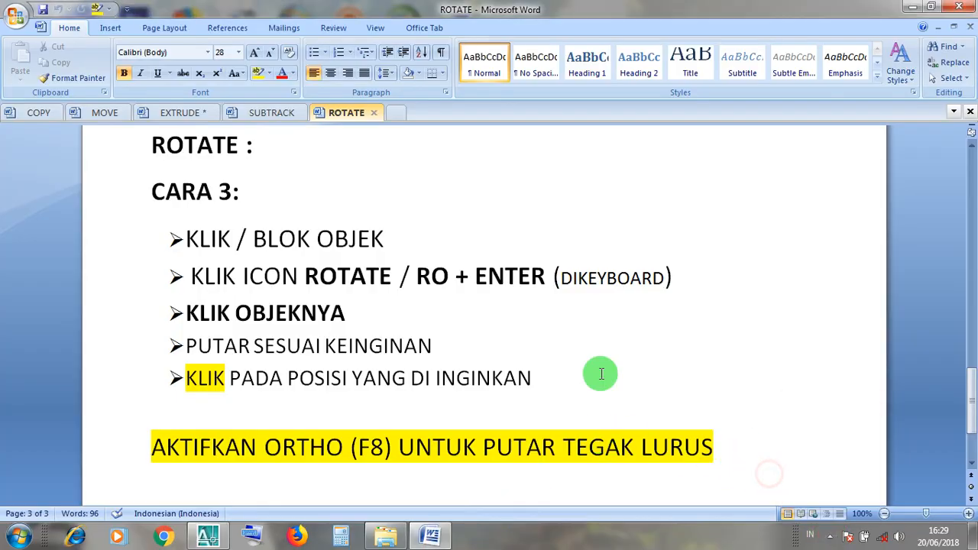
Step: Read the CARA 3 rotation procedure and the Ortho (F8) note, and return to LATIHAN GAMBAR 3D.dwg in AutoCAD
{"action": "left_click_drag", "start_coordinate": [394, 245], "coordinate": [189, 249]}
{"action": "left_click_drag", "start_coordinate": [305, 282], "coordinate": [223, 284]}
{"action": "mouse_move", "coordinate": [436, 284]}
{"action": "left_mouse_down"}
{"action": "mouse_move", "coordinate": [408, 278]}
{"action": "mouse_move", "coordinate": [418, 280]}
{"action": "left_mouse_up"}
{"action": "left_click", "coordinate": [489, 278]}
{"action": "left_click_drag", "start_coordinate": [365, 315], "coordinate": [183, 314]}
{"action": "left_click", "coordinate": [355, 345]}
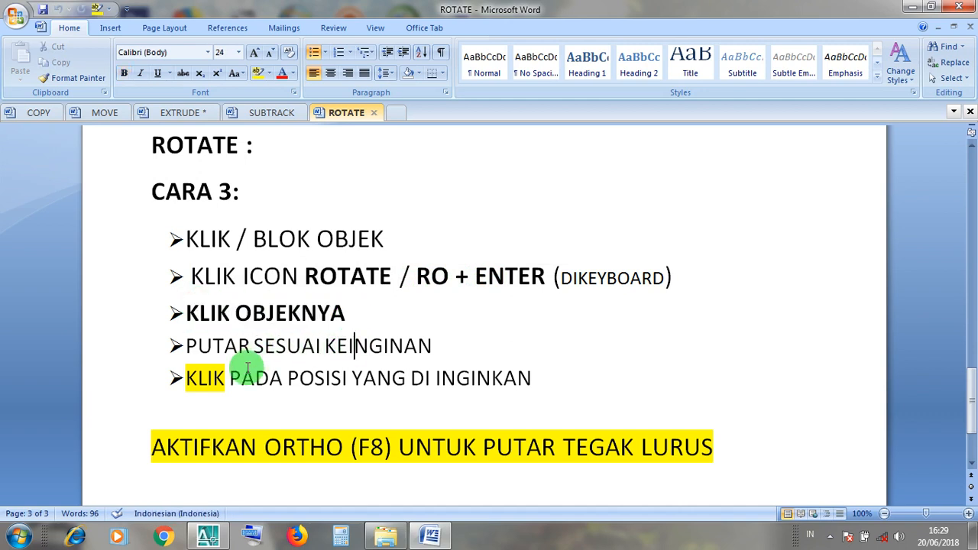
{"action": "double_click", "coordinate": [190, 377]}
{"action": "left_click", "coordinate": [425, 378]}
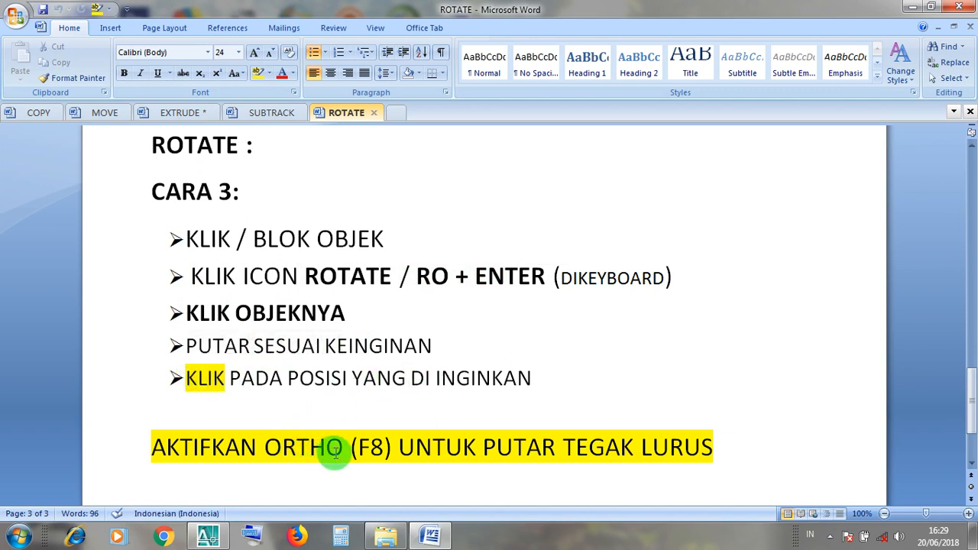
{"action": "left_click_drag", "start_coordinate": [338, 451], "coordinate": [271, 449]}
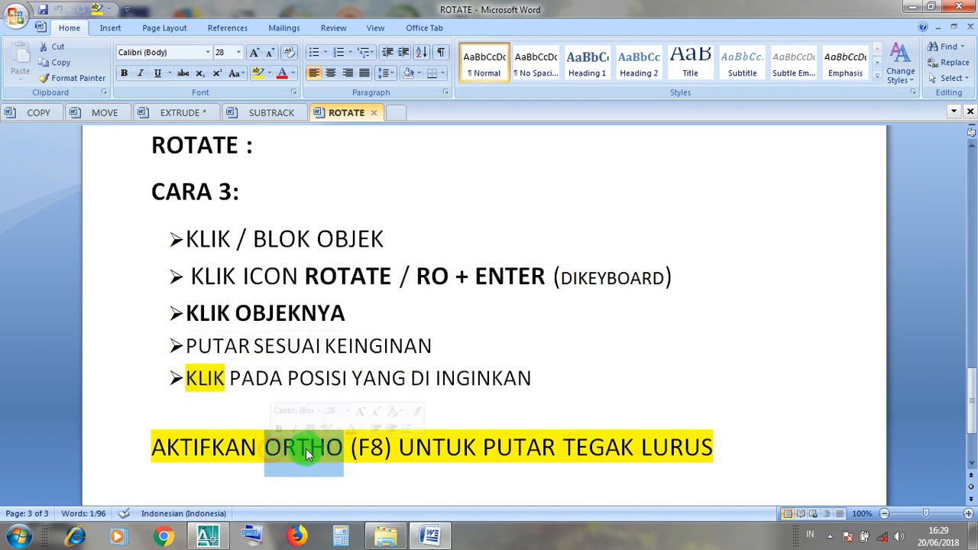
{"action": "left_click", "coordinate": [321, 454]}
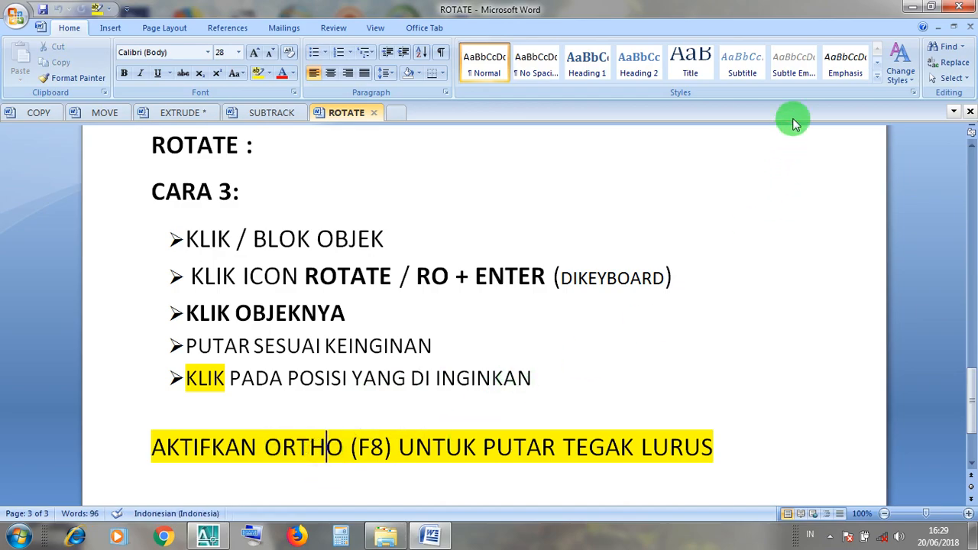
{"action": "left_click", "coordinate": [912, 10]}
{"action": "left_click", "coordinate": [208, 536]}
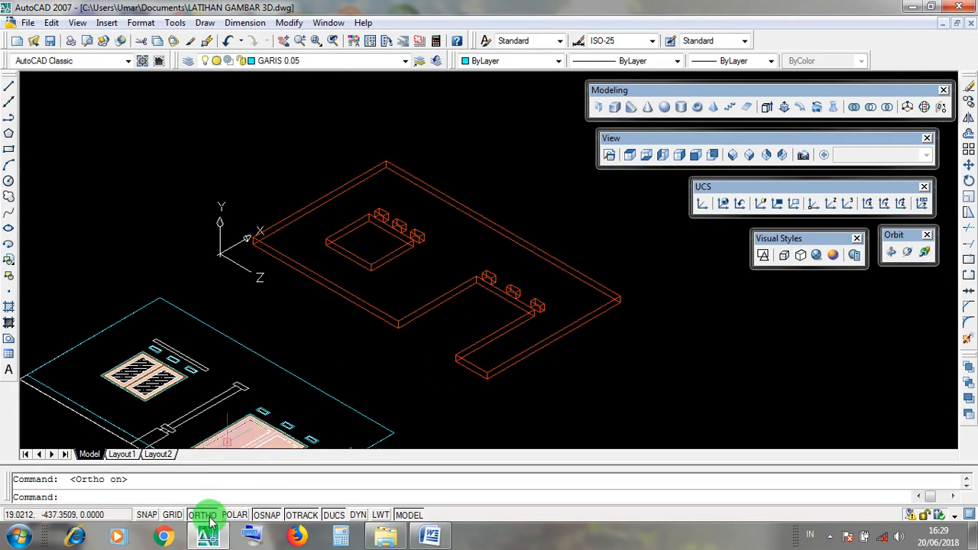
Step: Rotate the flat front wall solid 90° upright about its door-side base corner, with Ortho on
{"action": "left_click", "coordinate": [563, 366]}
{"action": "left_click", "coordinate": [534, 299]}
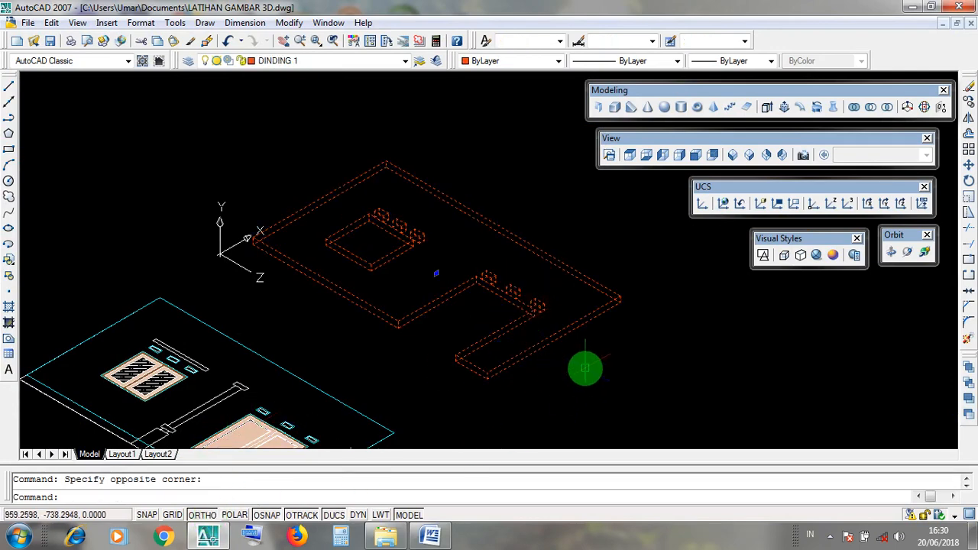
{"action": "left_click", "coordinate": [586, 363]}
{"action": "left_click", "coordinate": [408, 261]}
{"action": "left_click", "coordinate": [578, 330]}
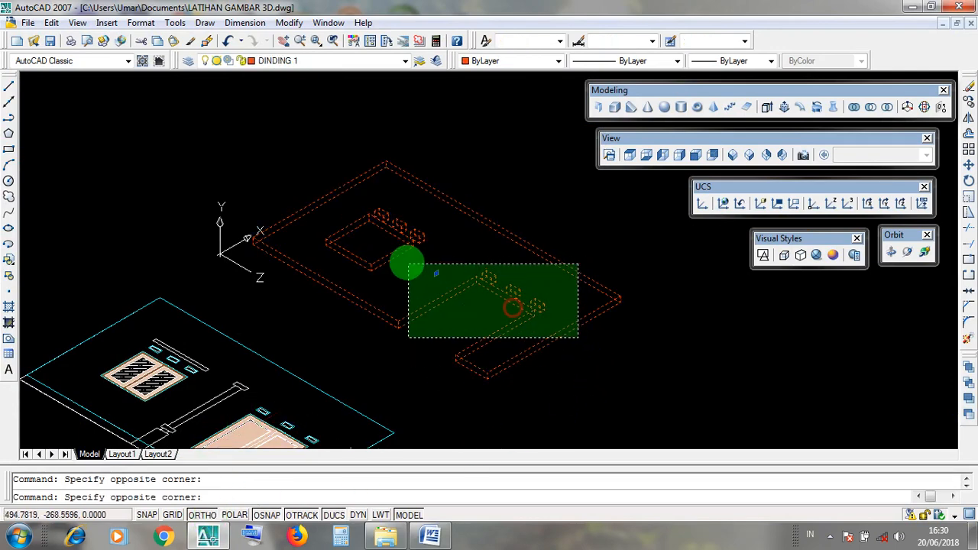
{"action": "left_click", "coordinate": [378, 246]}
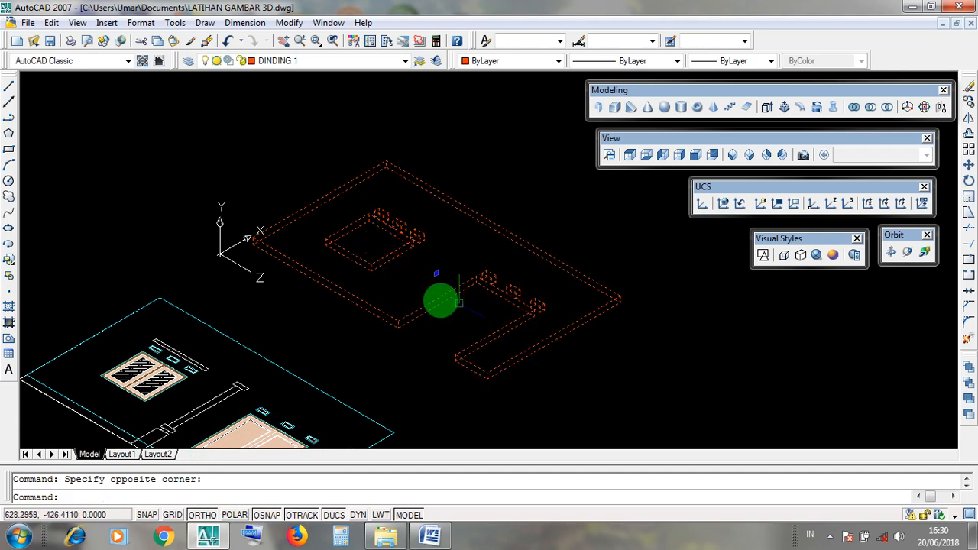
{"action": "left_click", "coordinate": [289, 23]}
{"action": "left_click", "coordinate": [295, 24]}
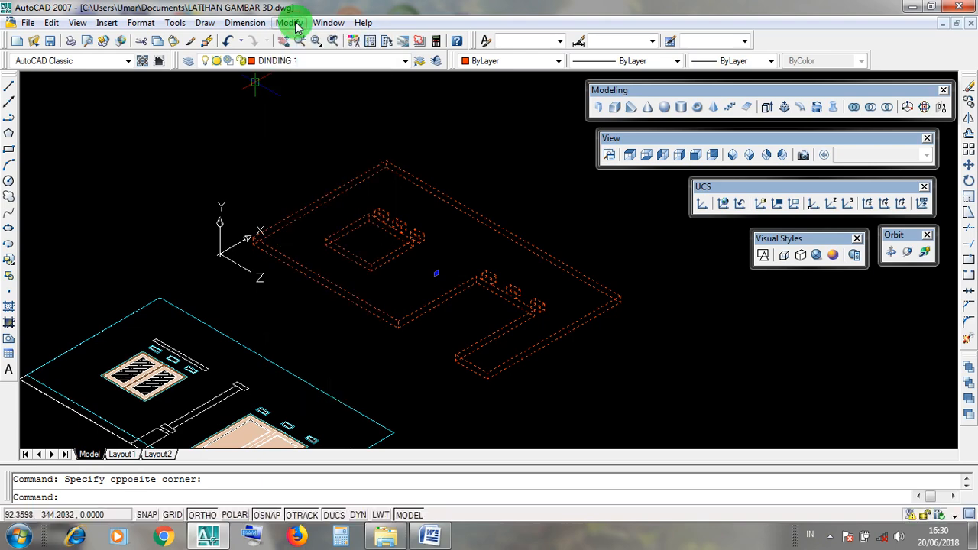
{"action": "left_click", "coordinate": [295, 25]}
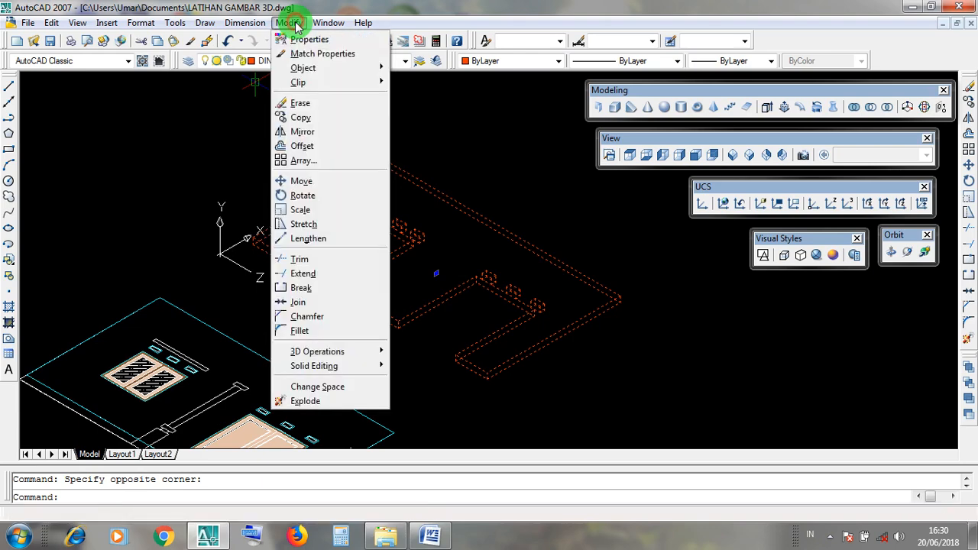
{"action": "left_click", "coordinate": [342, 197]}
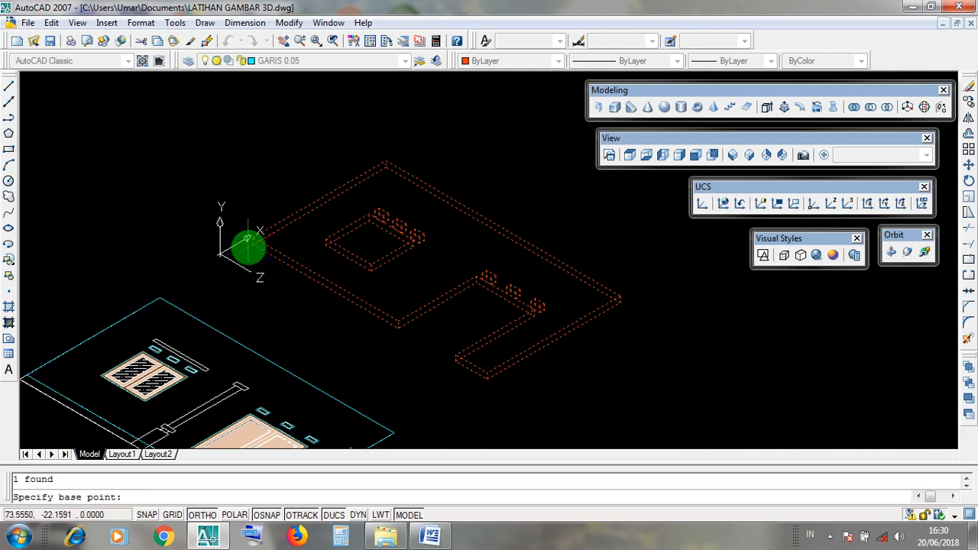
{"action": "left_click", "coordinate": [487, 380]}
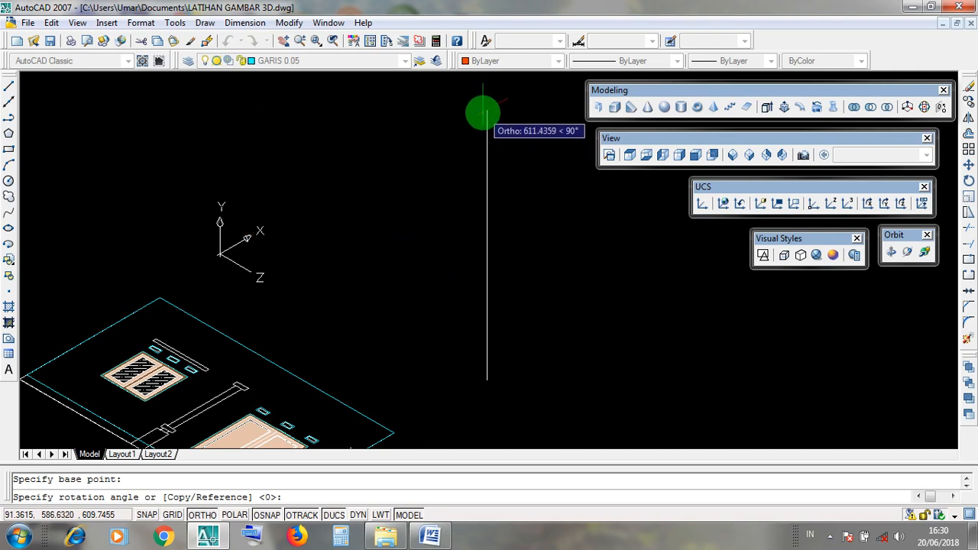
{"action": "left_click", "coordinate": [481, 104]}
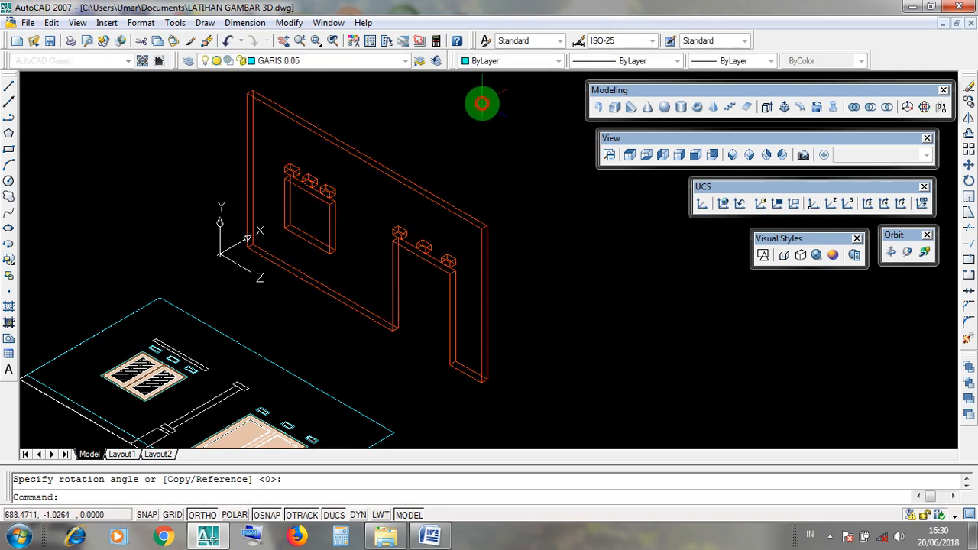
Step: Apply the Realistic visual style with the upright front wall solid in close view
{"action": "scroll", "coordinate": [512, 319], "scroll_direction": "down", "scroll_amount": 2}
{"action": "scroll", "coordinate": [512, 319], "scroll_direction": "down", "scroll_amount": 1}
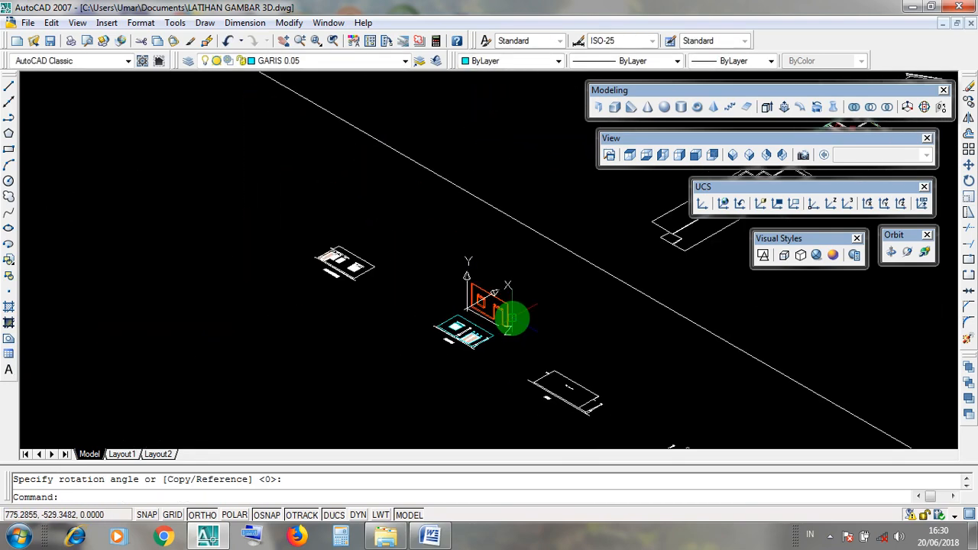
{"action": "scroll", "coordinate": [511, 317], "scroll_direction": "up", "scroll_amount": 3}
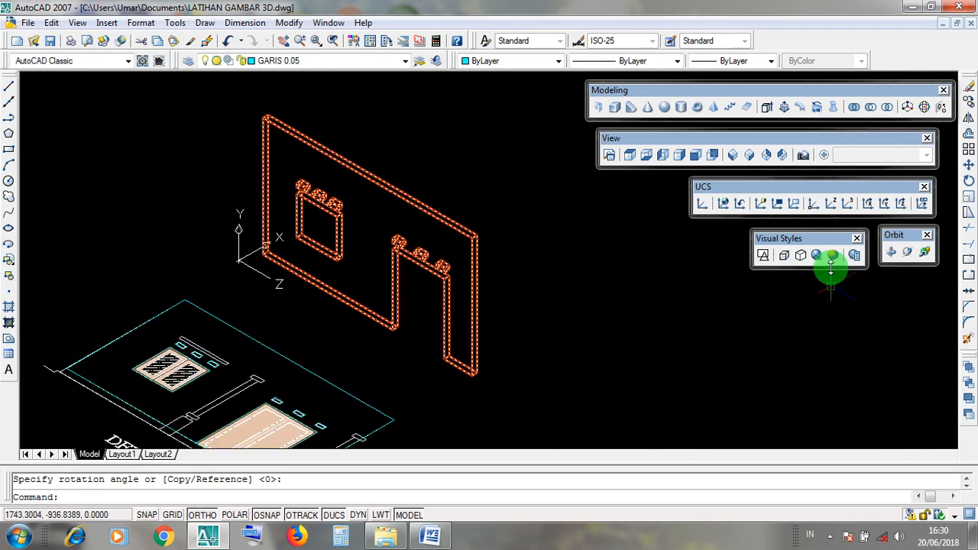
{"action": "left_click", "coordinate": [803, 238]}
{"action": "left_click", "coordinate": [822, 259]}
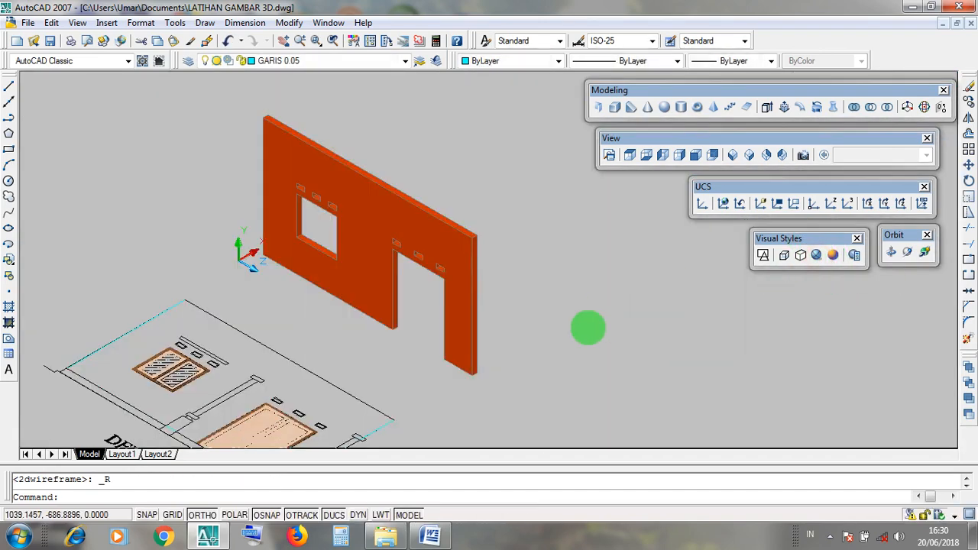
Step: Return the view of the upright front wall solid to the 2D Wireframe visual style
{"action": "mouse_move", "coordinate": [585, 328]}
{"action": "middle_mouse_down"}
{"action": "mouse_move", "coordinate": [631, 270]}
{"action": "mouse_move", "coordinate": [640, 301]}
{"action": "middle_mouse_up"}
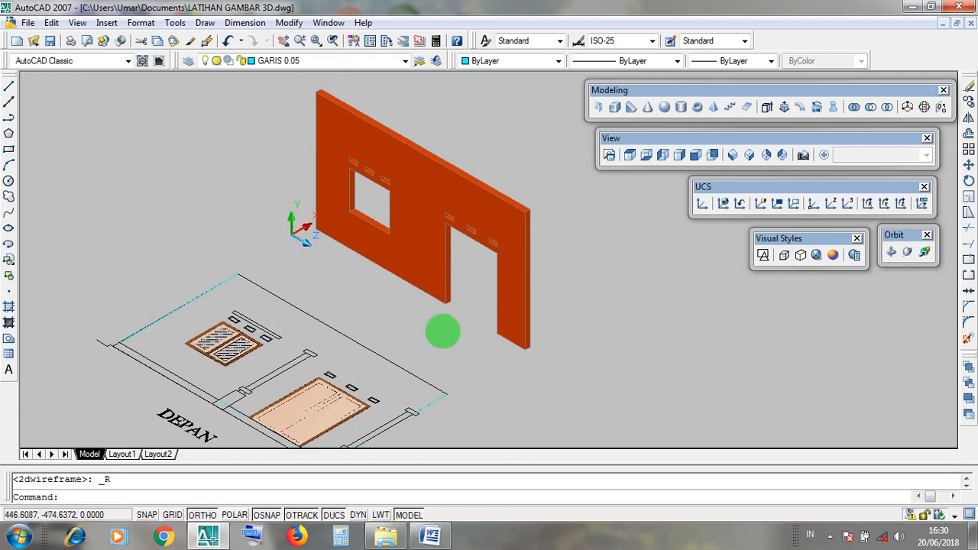
{"action": "left_click", "coordinate": [765, 257]}
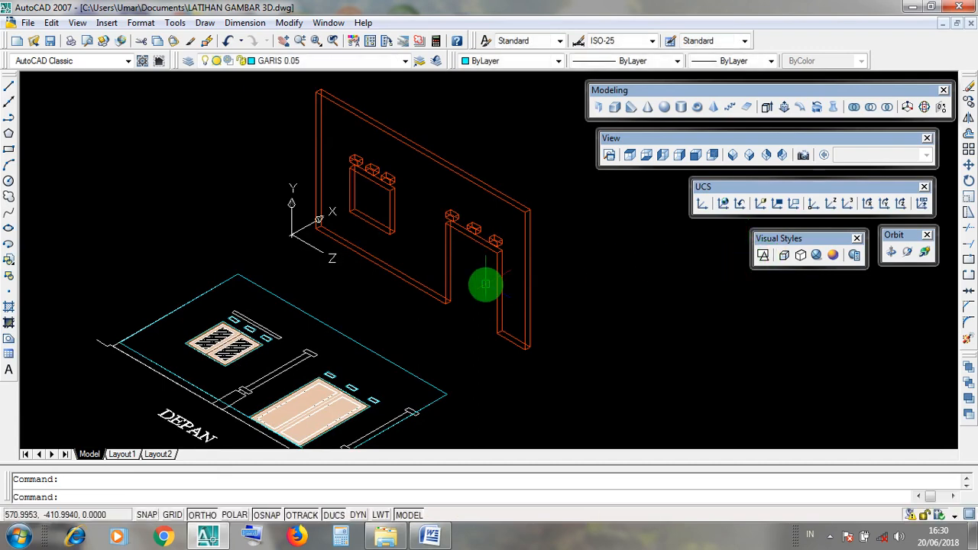
{"action": "middle_click_drag", "start_coordinate": [476, 276], "coordinate": [514, 329]}
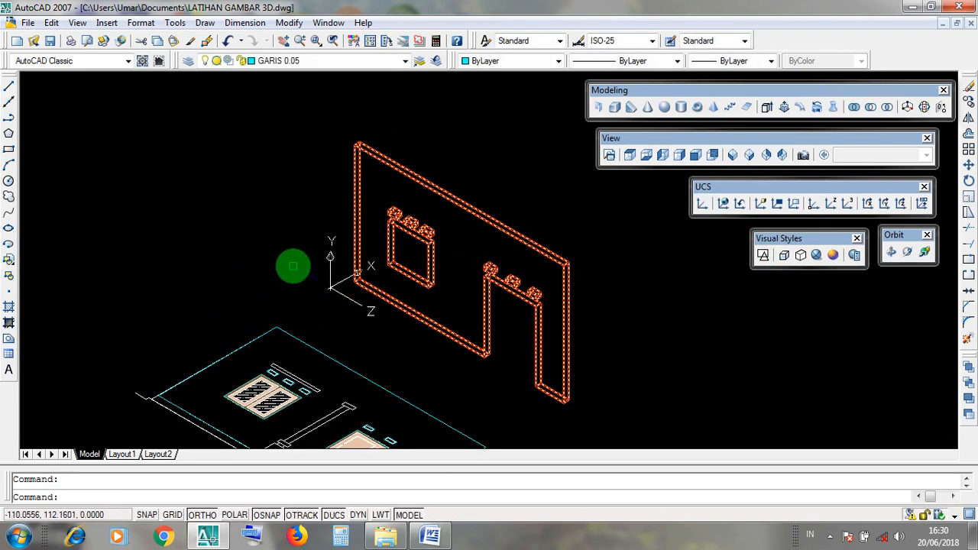
{"action": "left_click", "coordinate": [304, 233]}
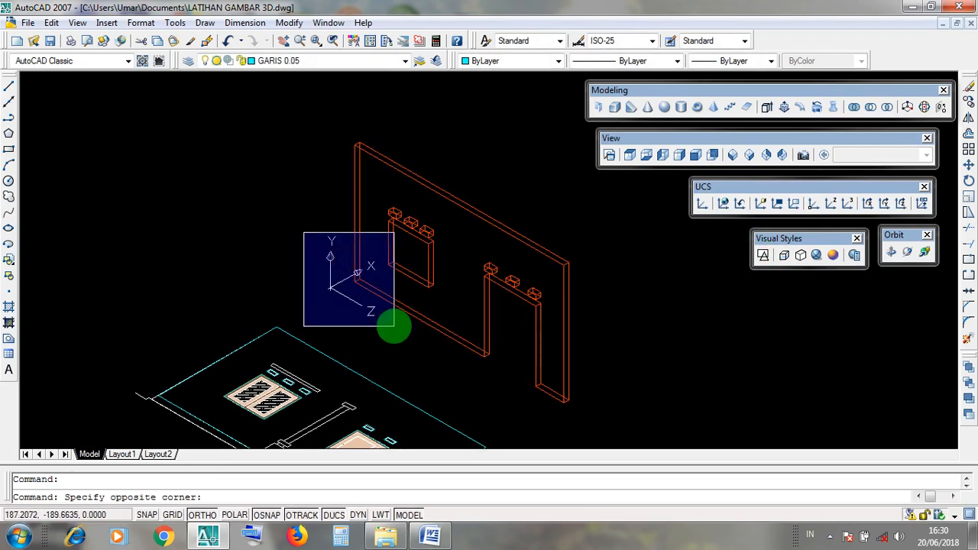
{"action": "left_click", "coordinate": [395, 326]}
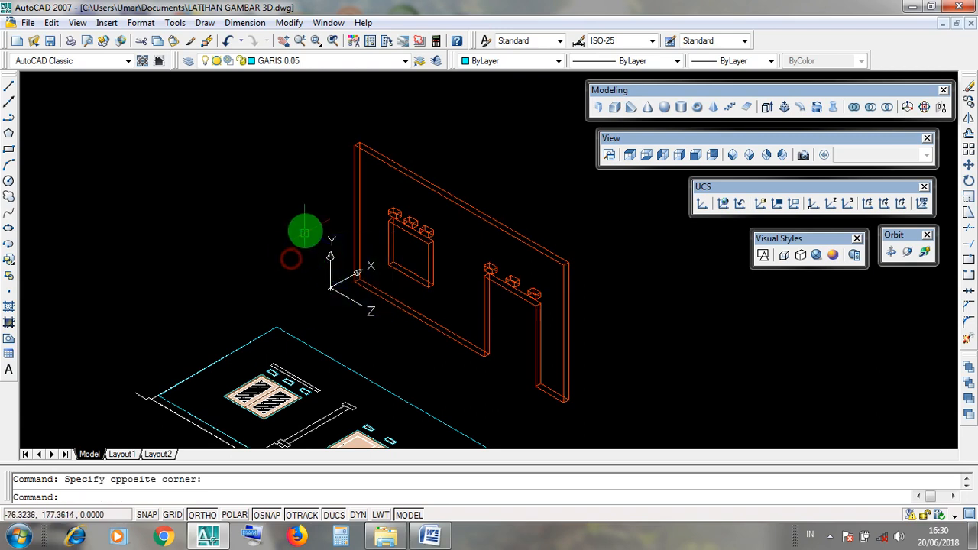
{"action": "left_click", "coordinate": [304, 223]}
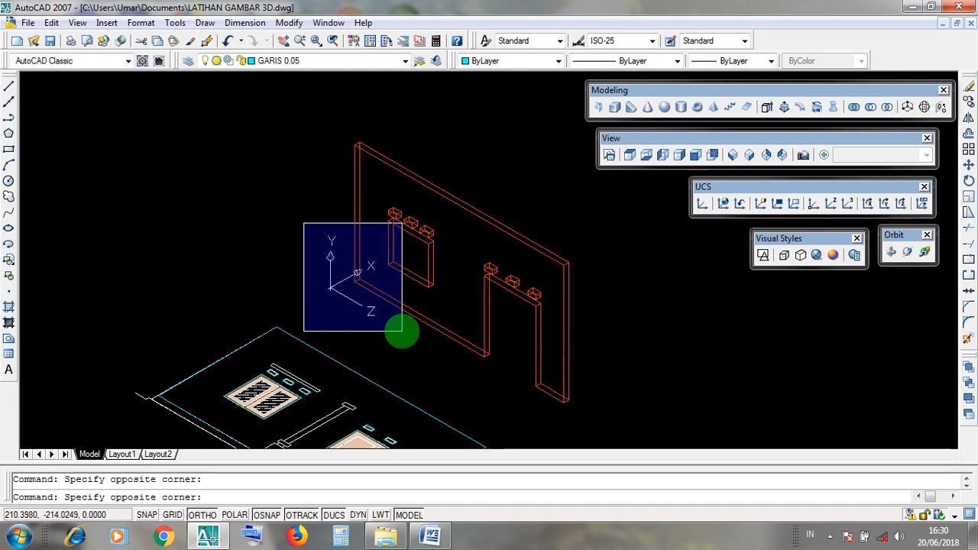
{"action": "left_click", "coordinate": [285, 267]}
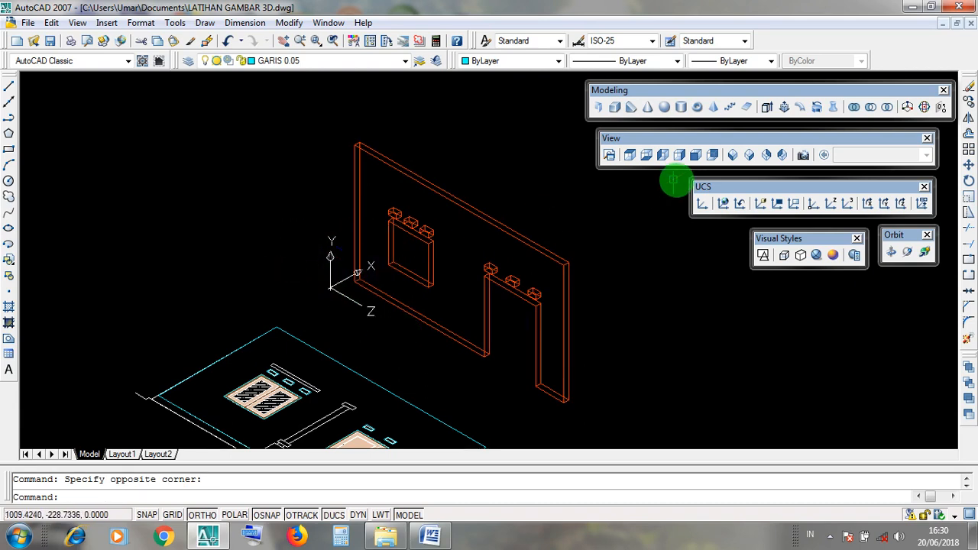
Step: Reset the UCS to the World coordinate system
{"action": "left_click", "coordinate": [705, 191]}
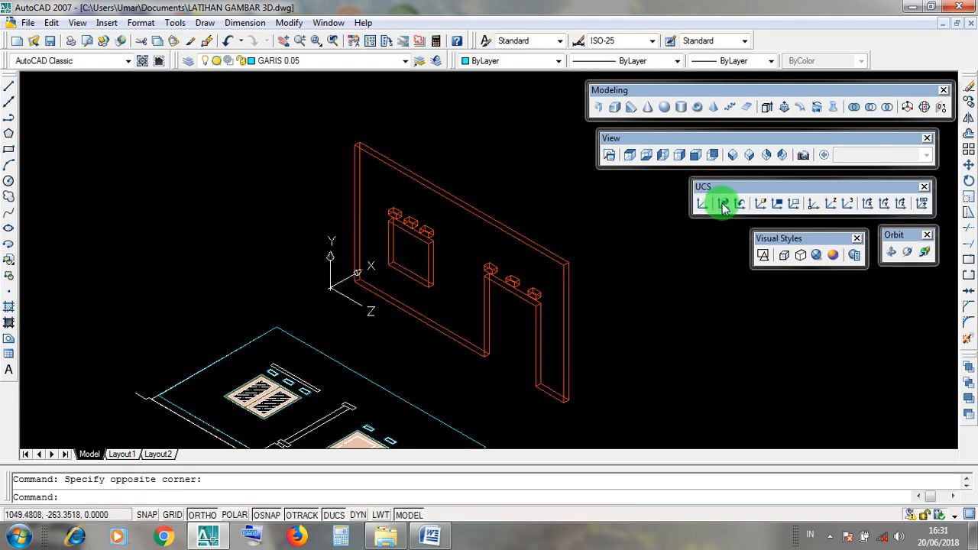
{"action": "left_click", "coordinate": [723, 205]}
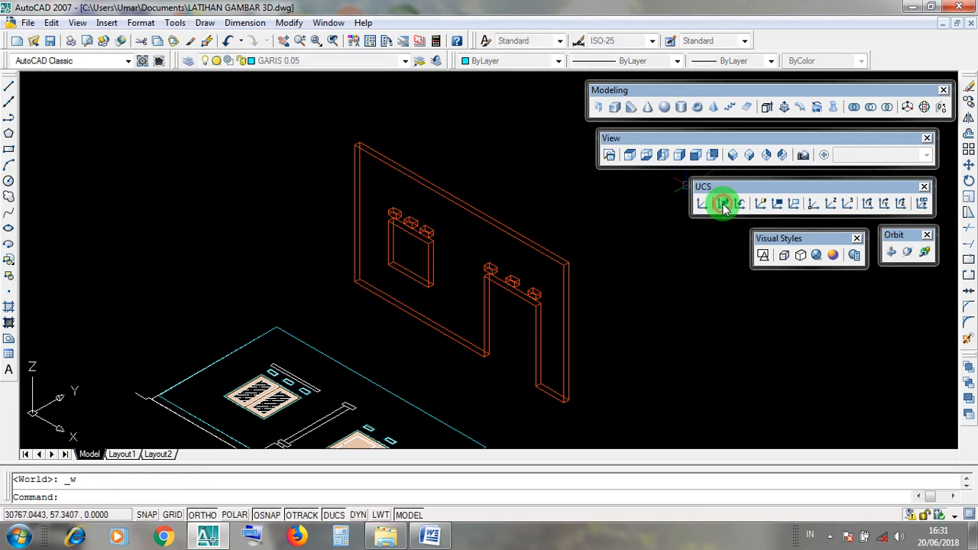
{"action": "left_click", "coordinate": [29, 350]}
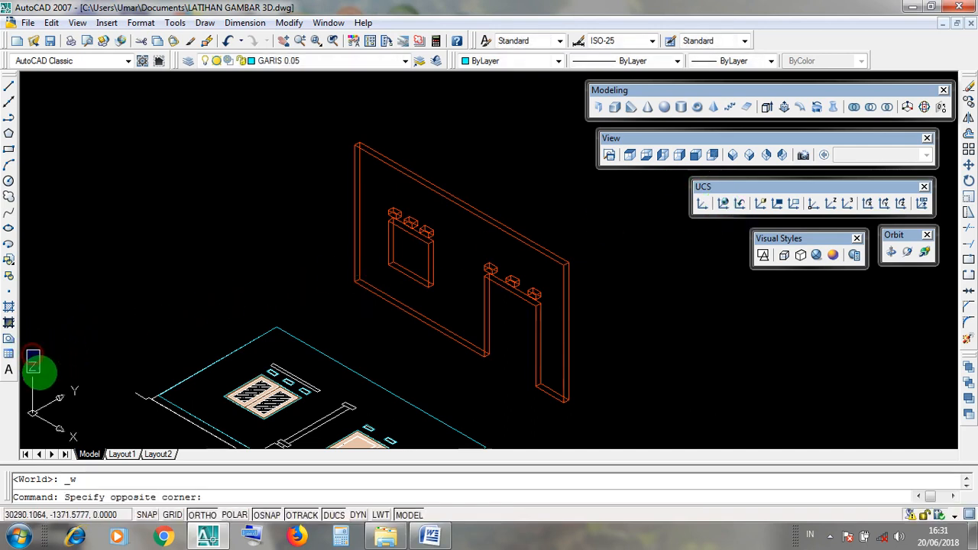
{"action": "left_click", "coordinate": [40, 372]}
{"action": "left_click", "coordinate": [708, 188]}
{"action": "left_click_drag", "start_coordinate": [707, 187], "coordinate": [711, 188]}
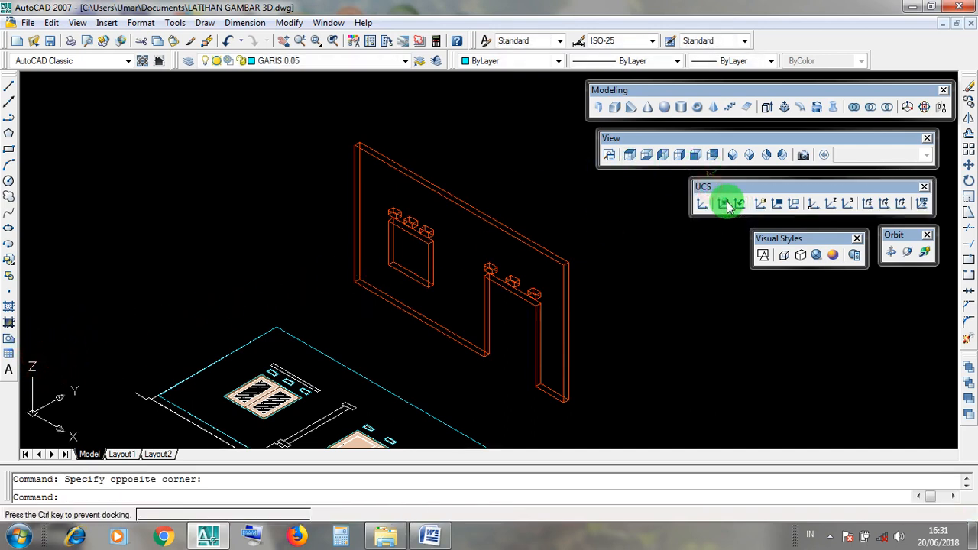
{"action": "left_click", "coordinate": [725, 205]}
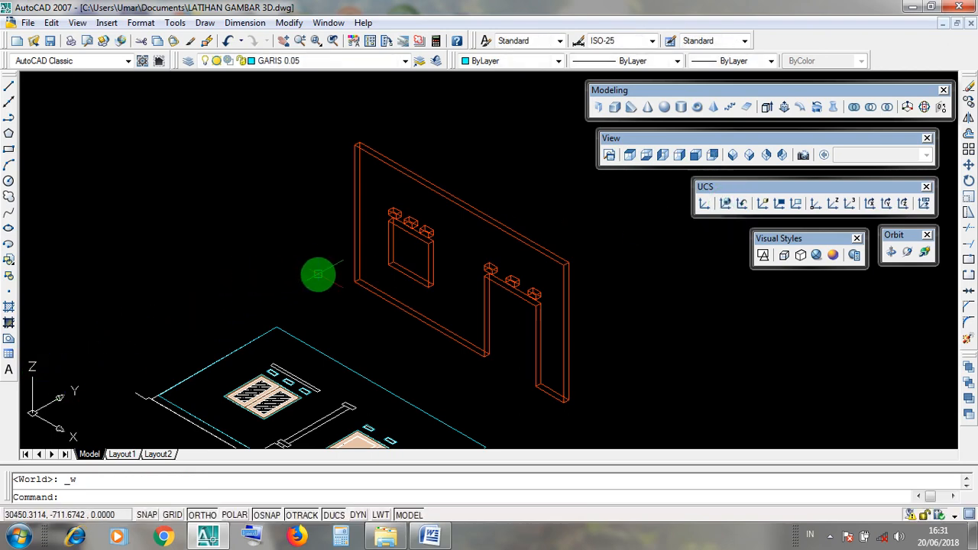
Step: Examine the upright front wall solid in relation to the DEPAN elevation and the BELAKANG elevation in the wider drawing
{"action": "scroll", "coordinate": [318, 275], "scroll_direction": "down", "scroll_amount": 7}
{"action": "scroll", "coordinate": [327, 277], "scroll_direction": "up", "scroll_amount": 3}
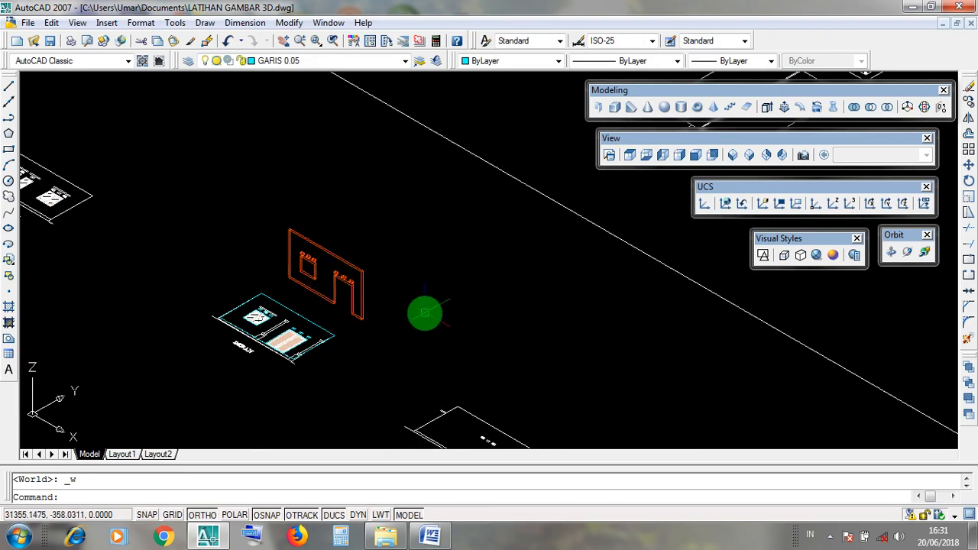
{"action": "middle_click_drag", "start_coordinate": [425, 313], "coordinate": [482, 280]}
{"action": "left_click", "coordinate": [407, 193]}
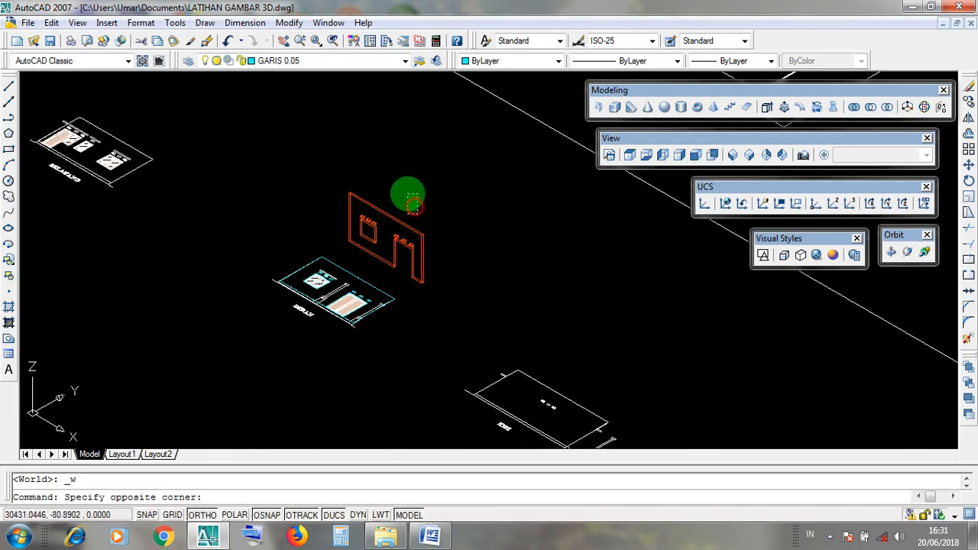
{"action": "left_click", "coordinate": [439, 286]}
{"action": "mouse_move", "coordinate": [218, 153]}
{"action": "middle_mouse_down"}
{"action": "mouse_move", "coordinate": [417, 277]}
{"action": "mouse_move", "coordinate": [374, 271]}
{"action": "middle_mouse_up"}
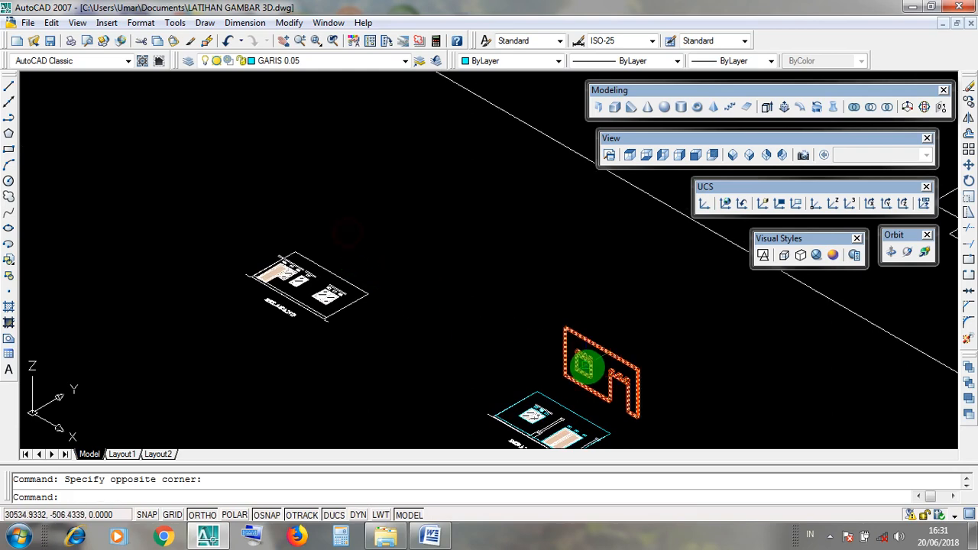
{"action": "middle_click_drag", "start_coordinate": [585, 356], "coordinate": [532, 343]}
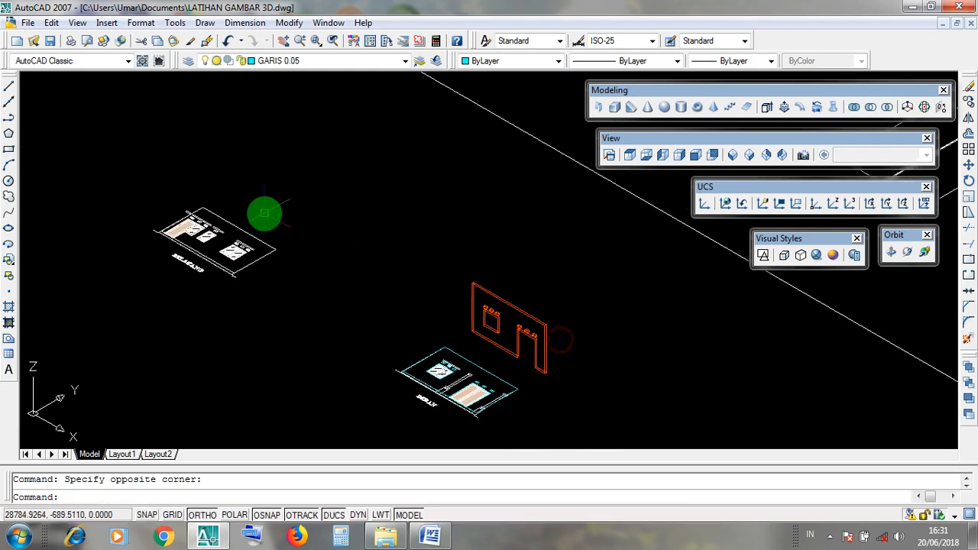
{"action": "middle_click_drag", "start_coordinate": [265, 212], "coordinate": [316, 282]}
{"action": "scroll", "coordinate": [316, 295], "scroll_direction": "up", "scroll_amount": 3}
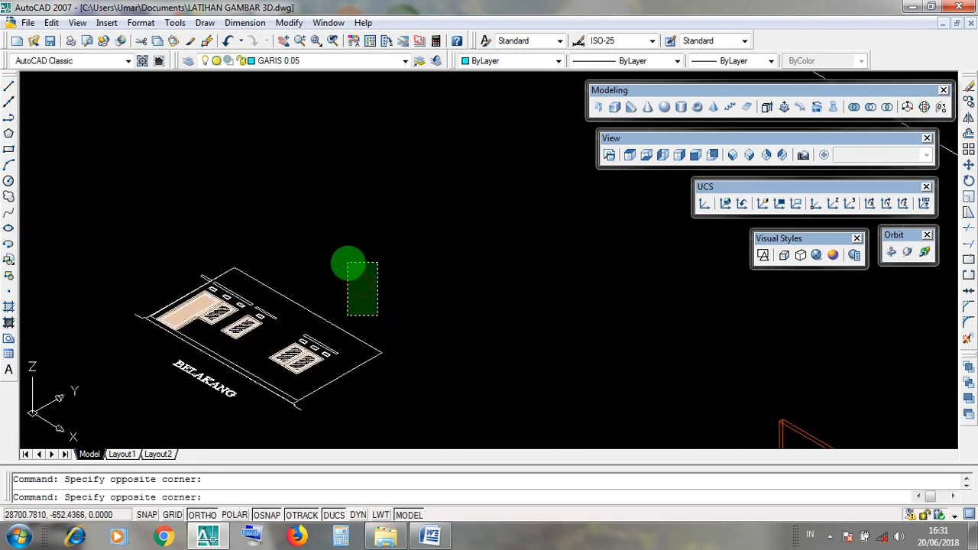
{"action": "scroll", "coordinate": [357, 271], "scroll_direction": "down", "scroll_amount": 5}
{"action": "scroll", "coordinate": [348, 275], "scroll_direction": "up", "scroll_amount": 3}
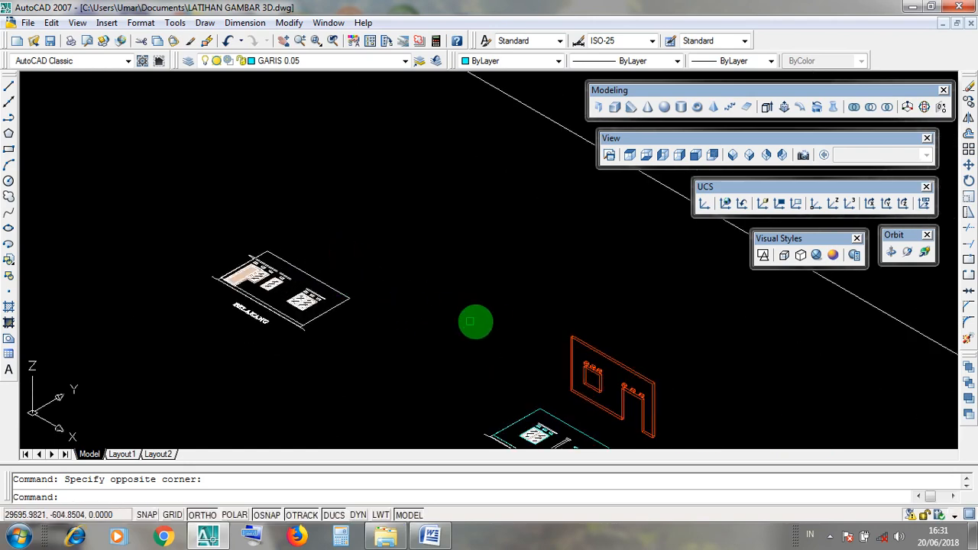
{"action": "scroll", "coordinate": [464, 258], "scroll_direction": "down", "scroll_amount": 2}
{"action": "middle_click_drag", "start_coordinate": [476, 265], "coordinate": [445, 248]}
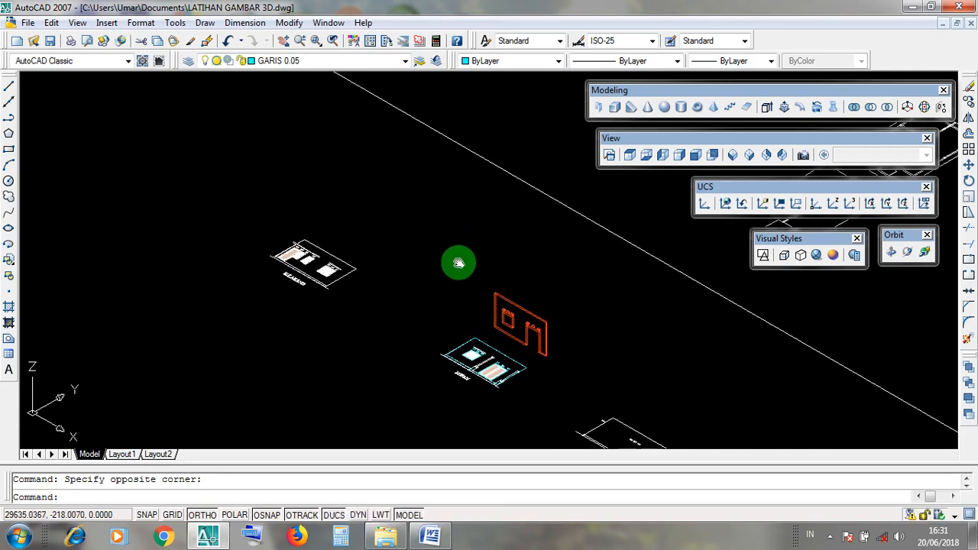
{"action": "scroll", "coordinate": [295, 280], "scroll_direction": "up", "scroll_amount": 4}
{"action": "scroll", "coordinate": [401, 297], "scroll_direction": "down", "scroll_amount": 3}
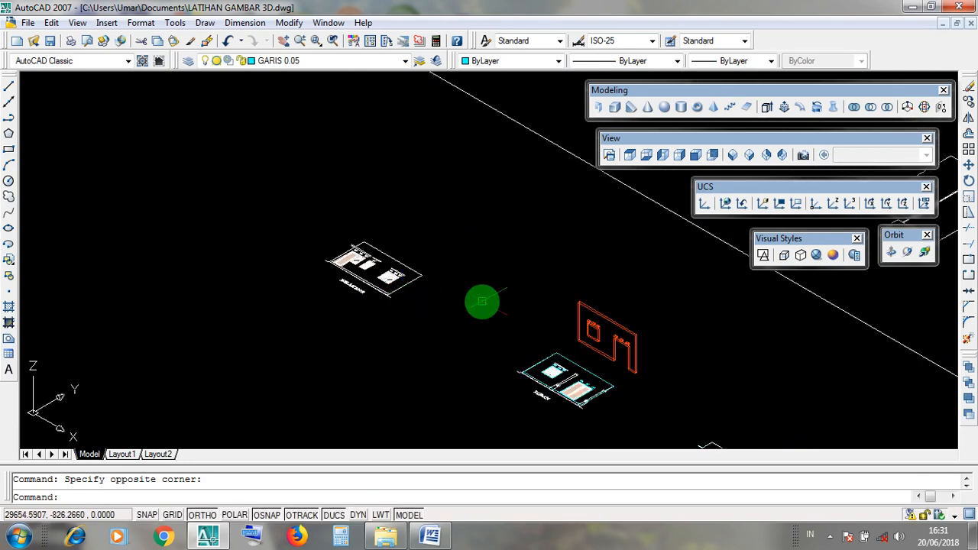
{"action": "middle_click_drag", "start_coordinate": [480, 301], "coordinate": [417, 276]}
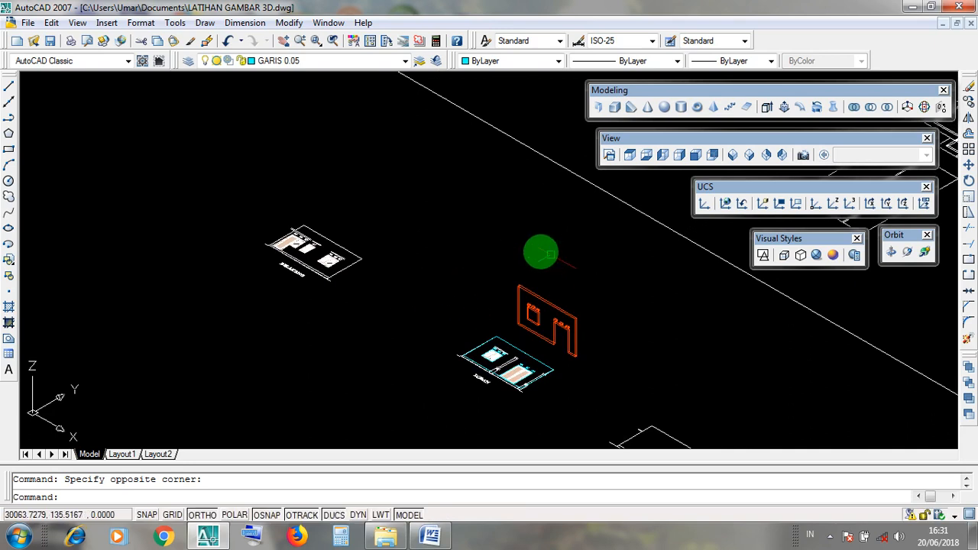
Step: Save LATIHAN GAMBAR 3D.dwg under its current name and minimise AutoCAD to show the desktop
{"action": "left_click", "coordinate": [50, 41]}
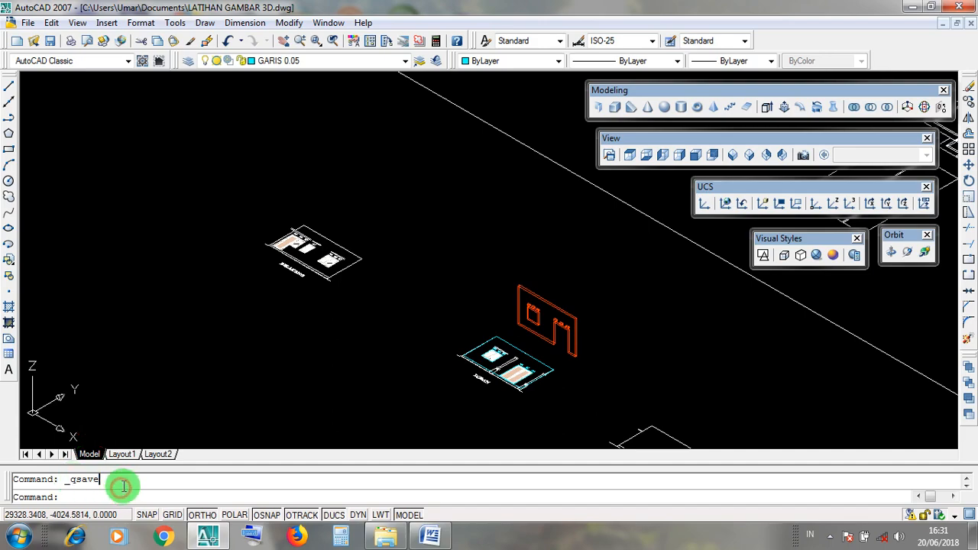
{"action": "left_click", "coordinate": [913, 11]}
{"action": "left_click", "coordinate": [830, 536]}
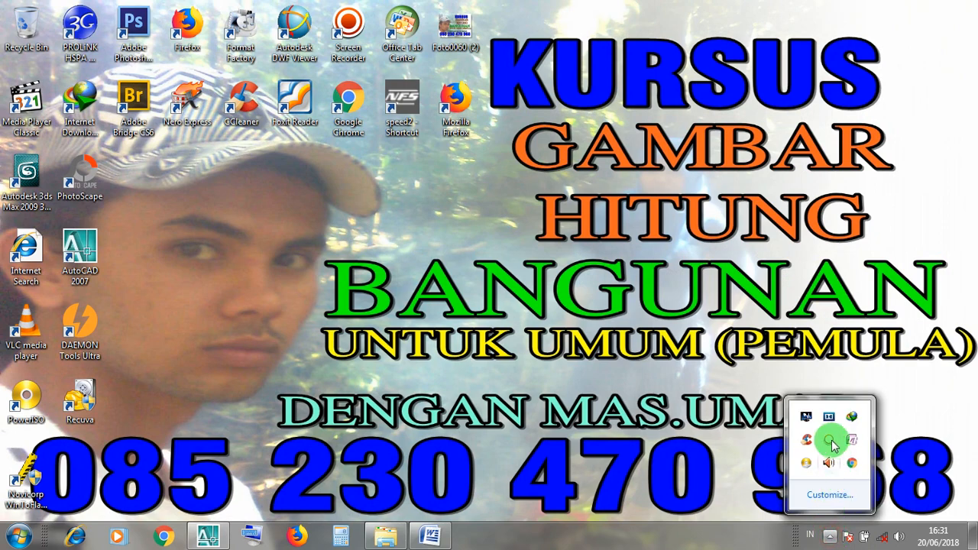
{"action": "right_click", "coordinate": [827, 440]}
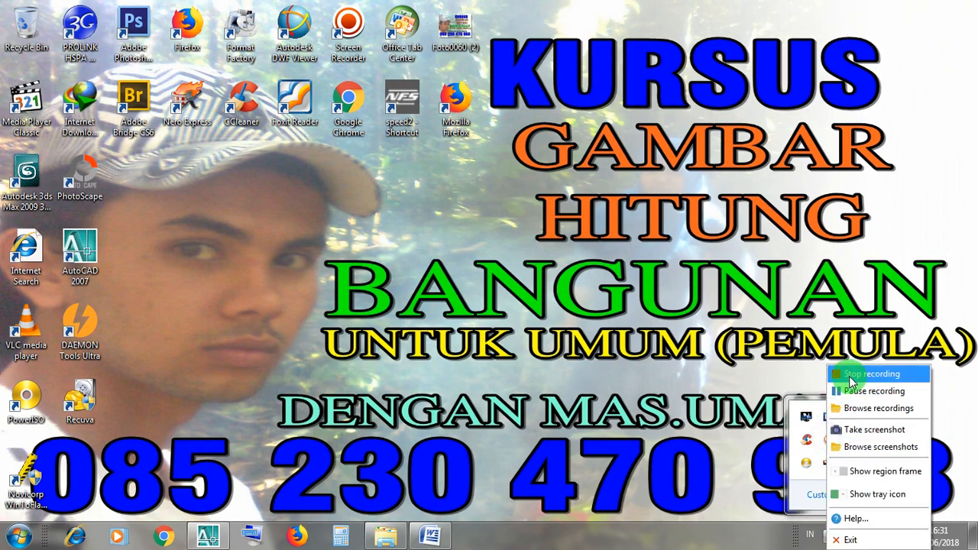